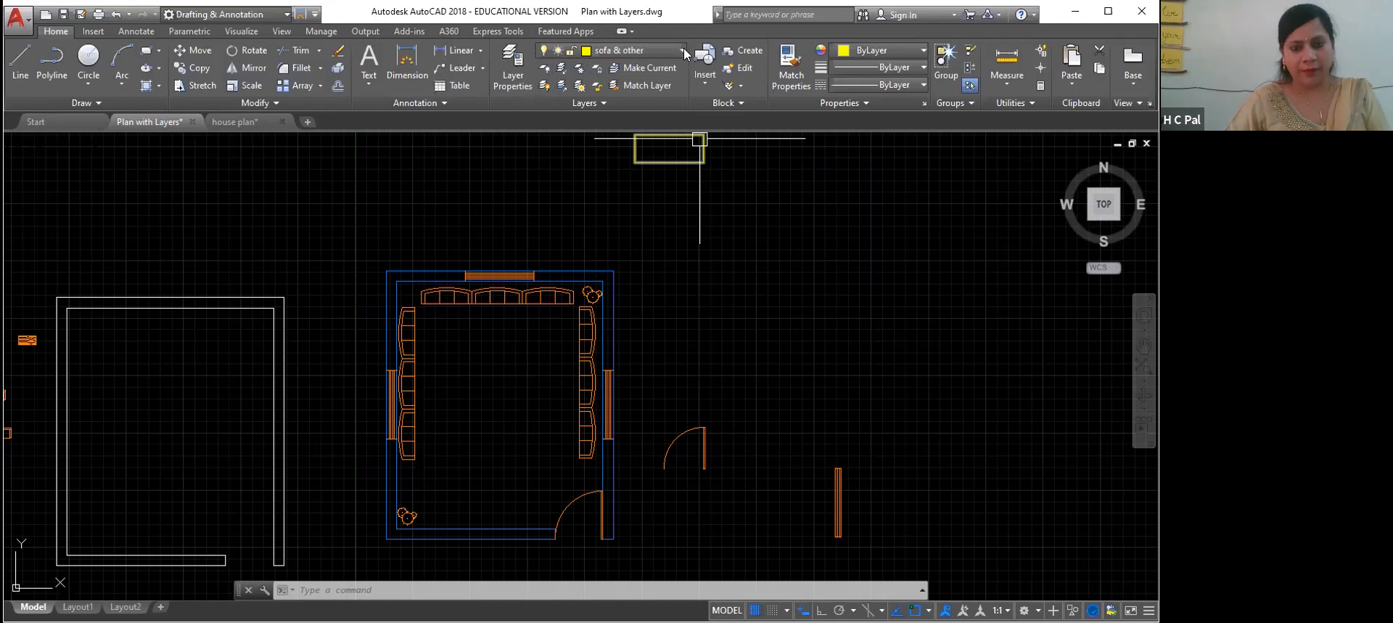
# Step: Open the Layer Properties Manager and review the drawing's layers with their colours and linetypes, then close it
pyautogui.click(537, 162)
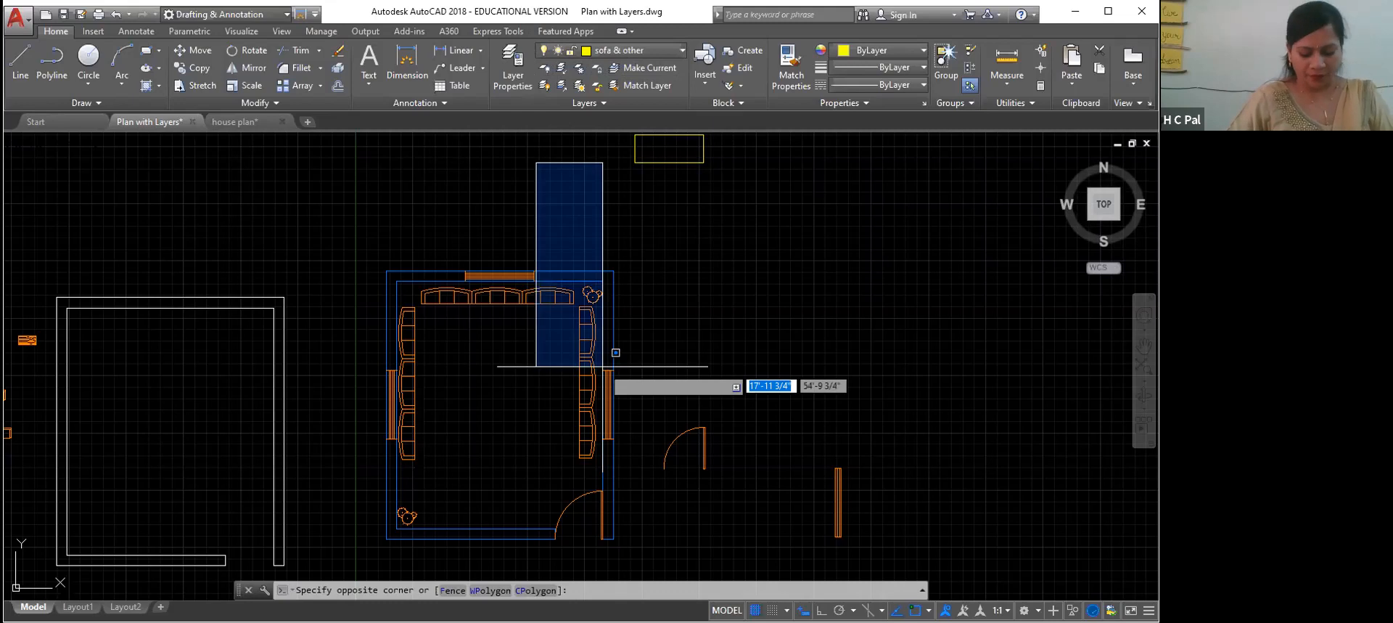
pyautogui.write('la')
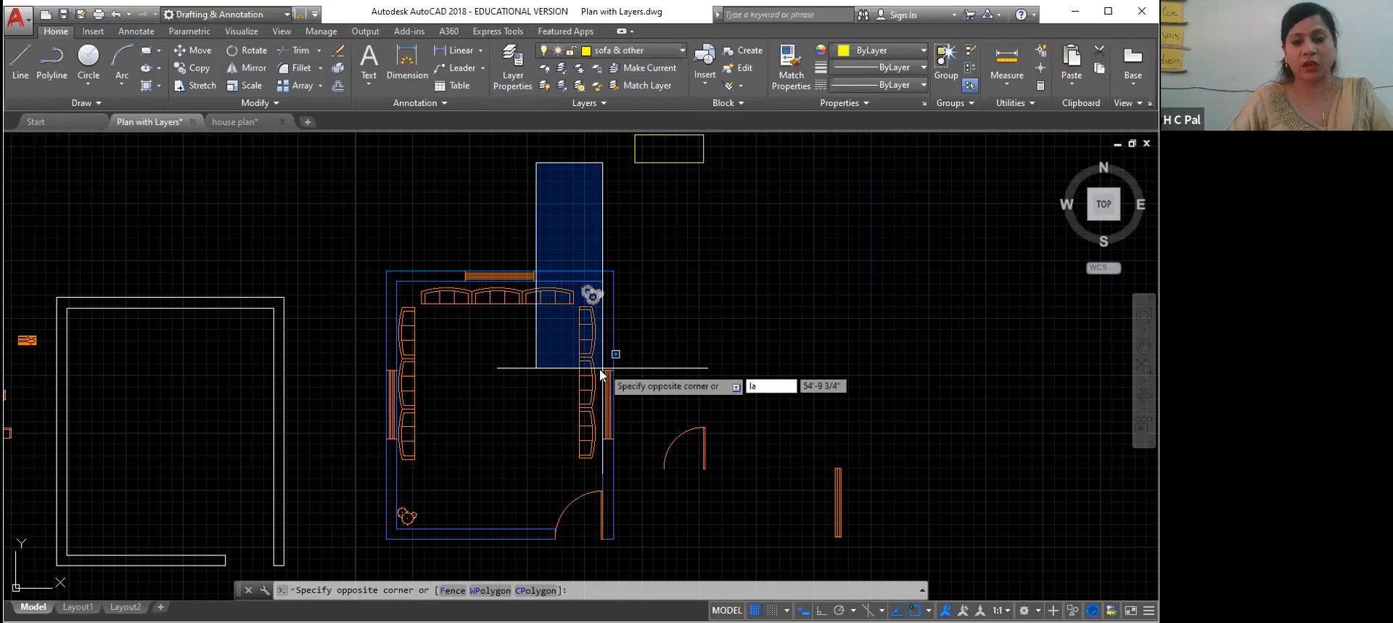
pyautogui.press('Escape')
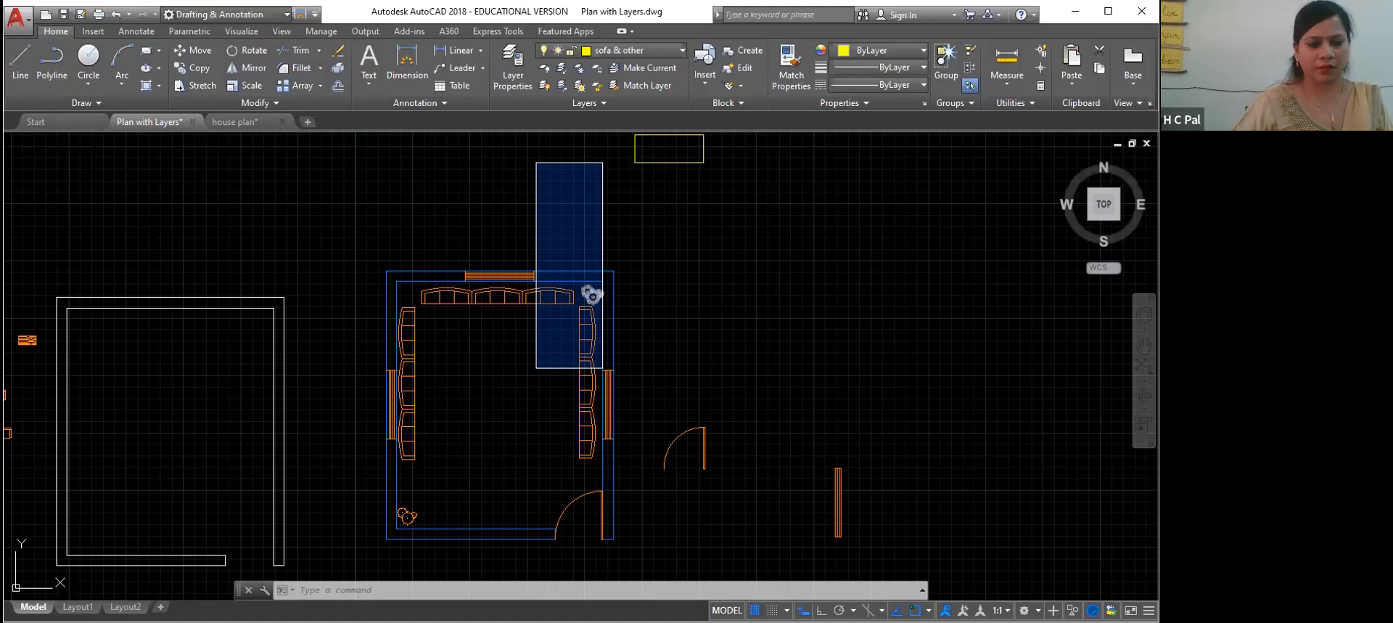
pyautogui.write('la')
pyautogui.press('Return')
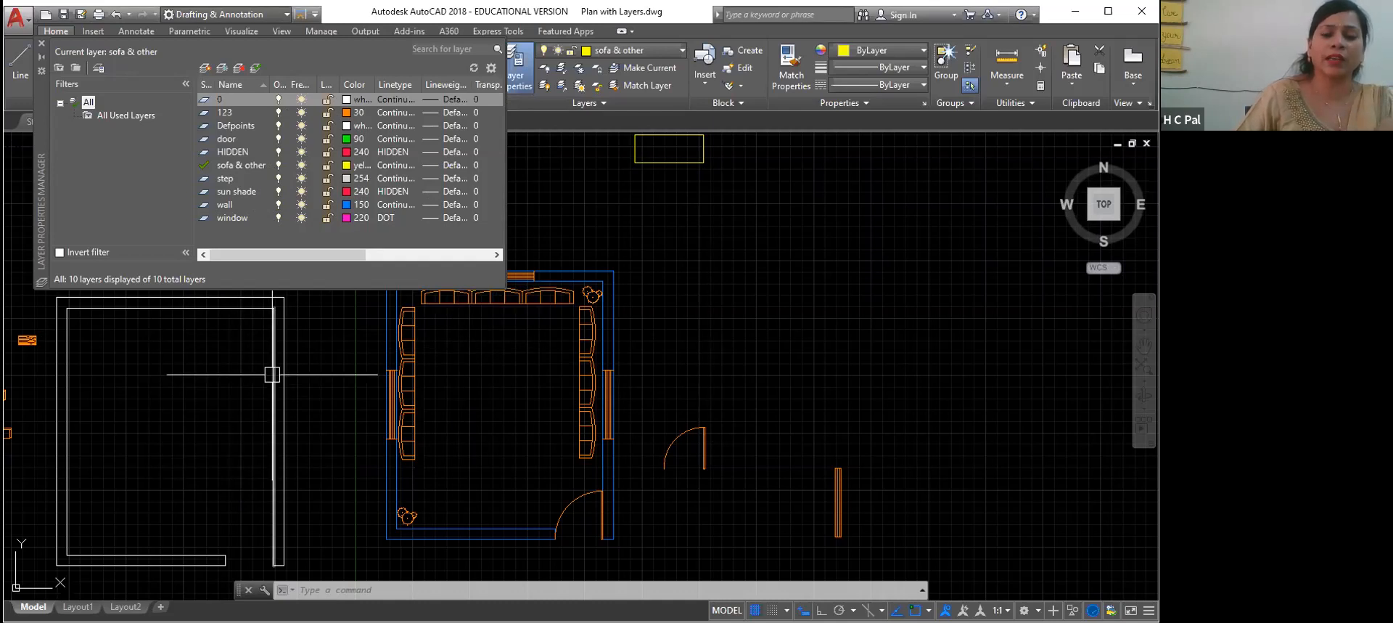
pyautogui.click(40, 41)
pyautogui.moveTo(486, 382); pyautogui.dragTo(516, 314, button='middle')
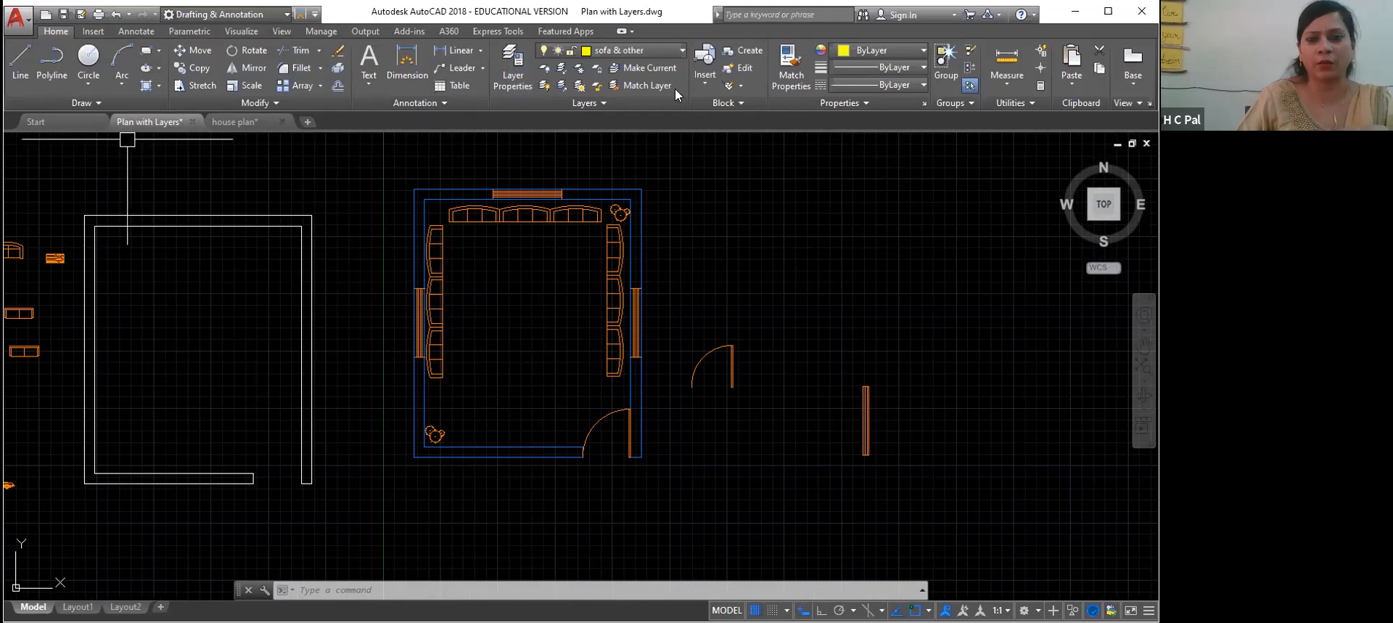
pyautogui.click(923, 50)
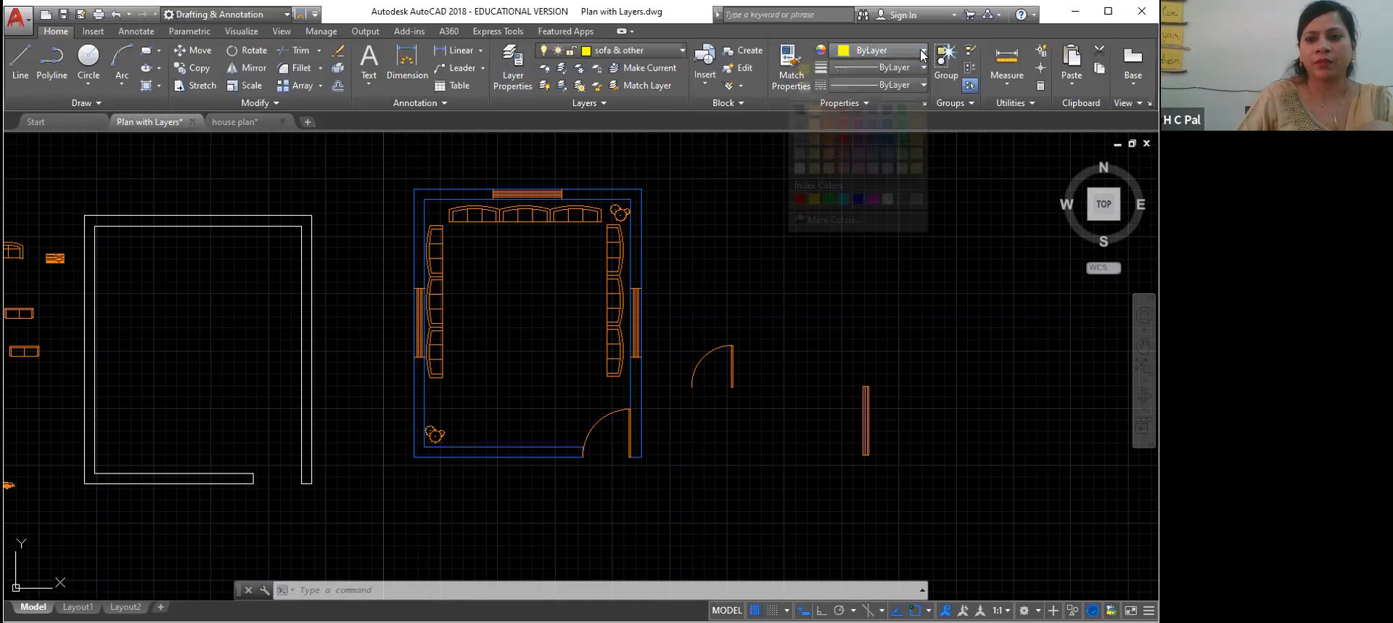
pyautogui.click(19, 62)
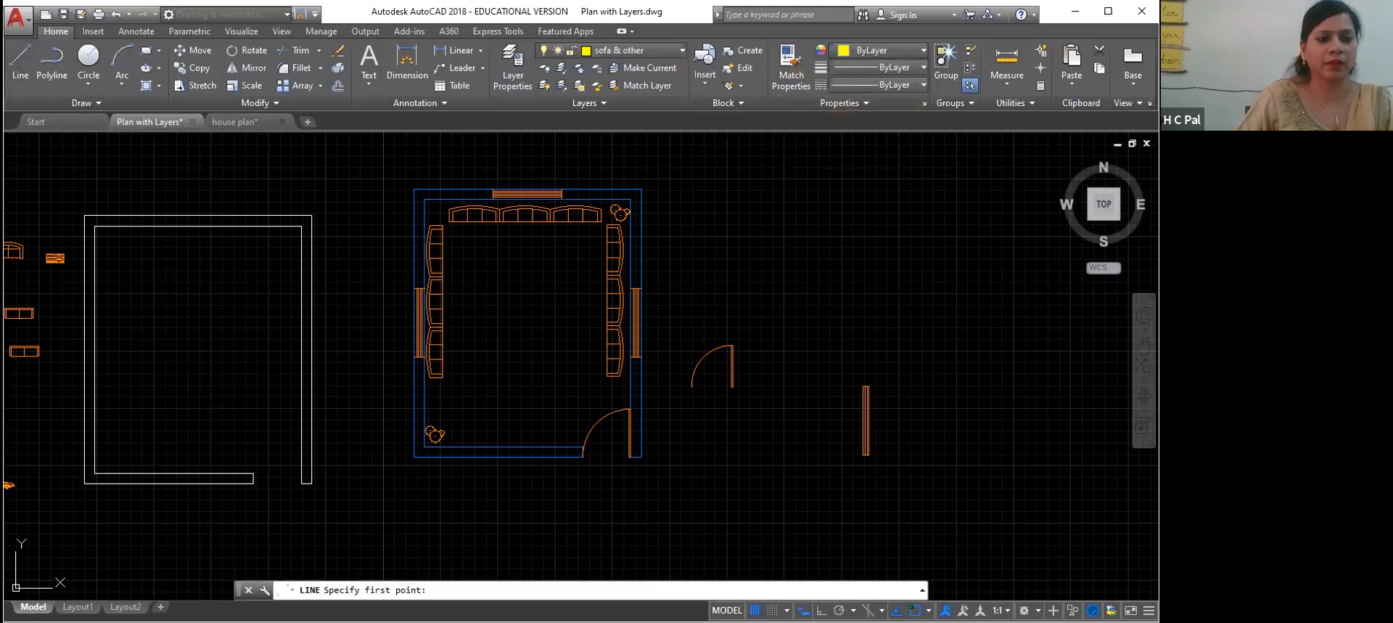
pyautogui.click(130, 316)
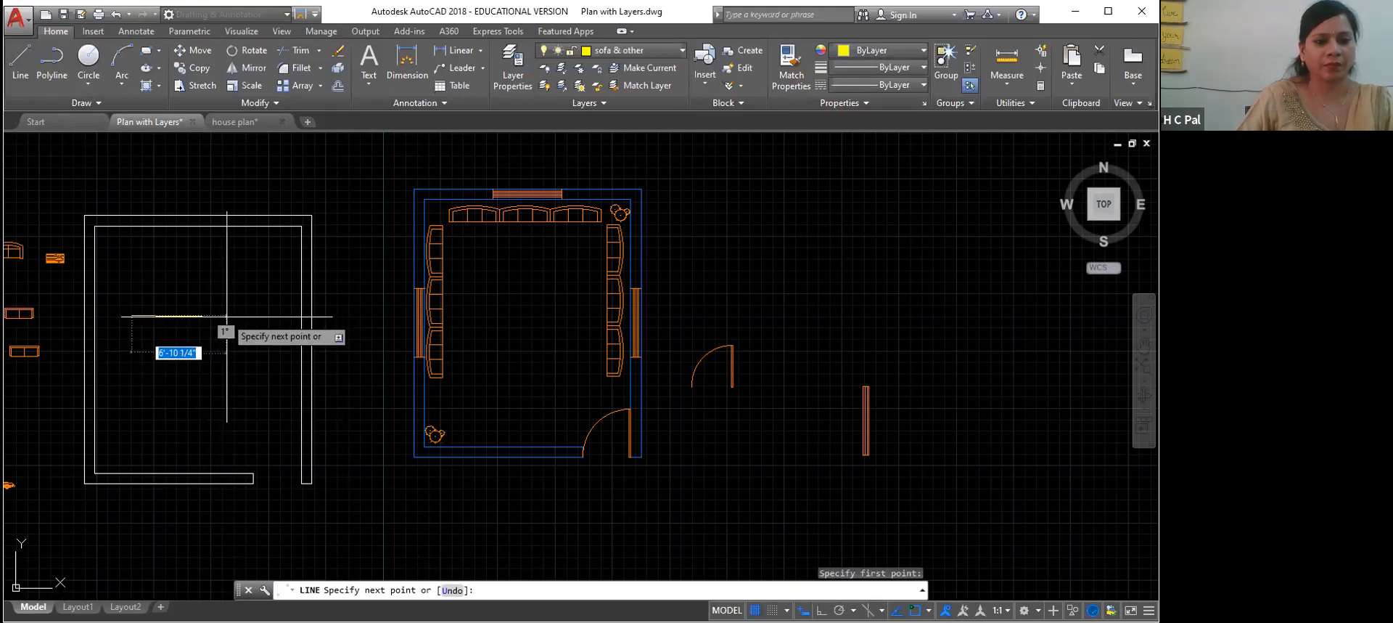
pyautogui.press('Escape')
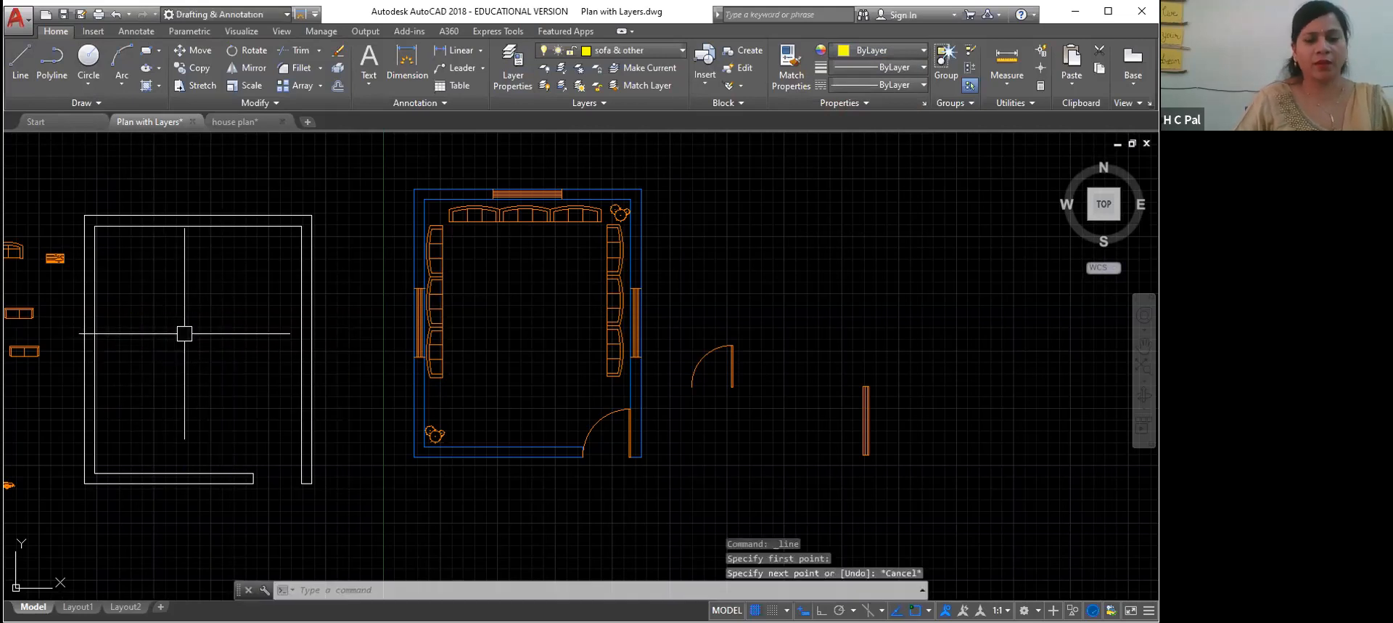
# Step: Set the object colour to ByBlock and draw a closed four-sided line outline about 7'-11 1/2" wide in the white room's upper part, using Ortho
pyautogui.click(882, 50)
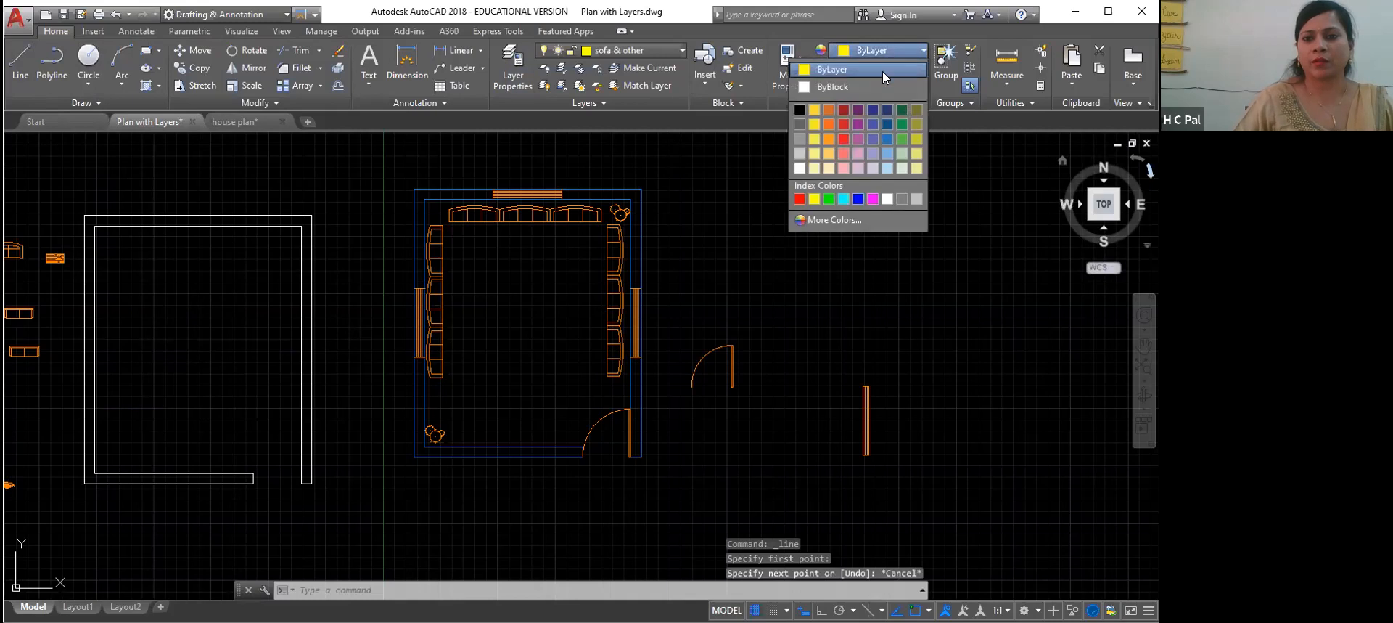
pyautogui.click(820, 87)
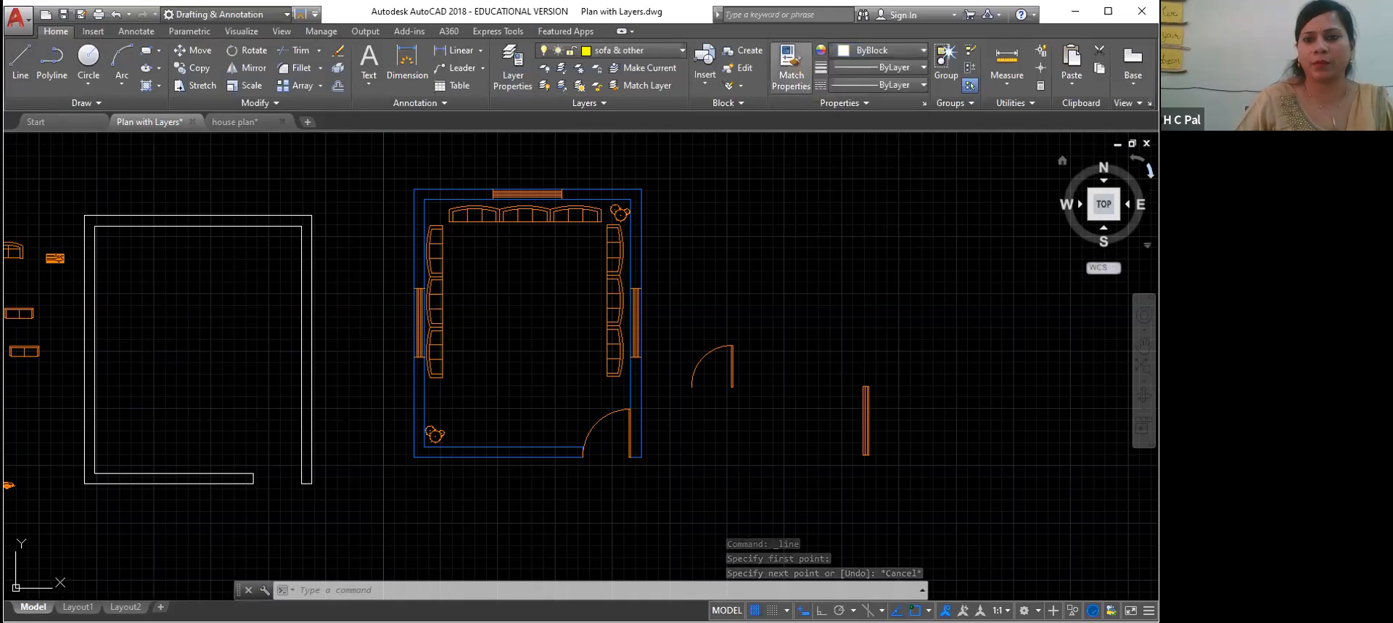
pyautogui.click(21, 59)
pyautogui.click(111, 271)
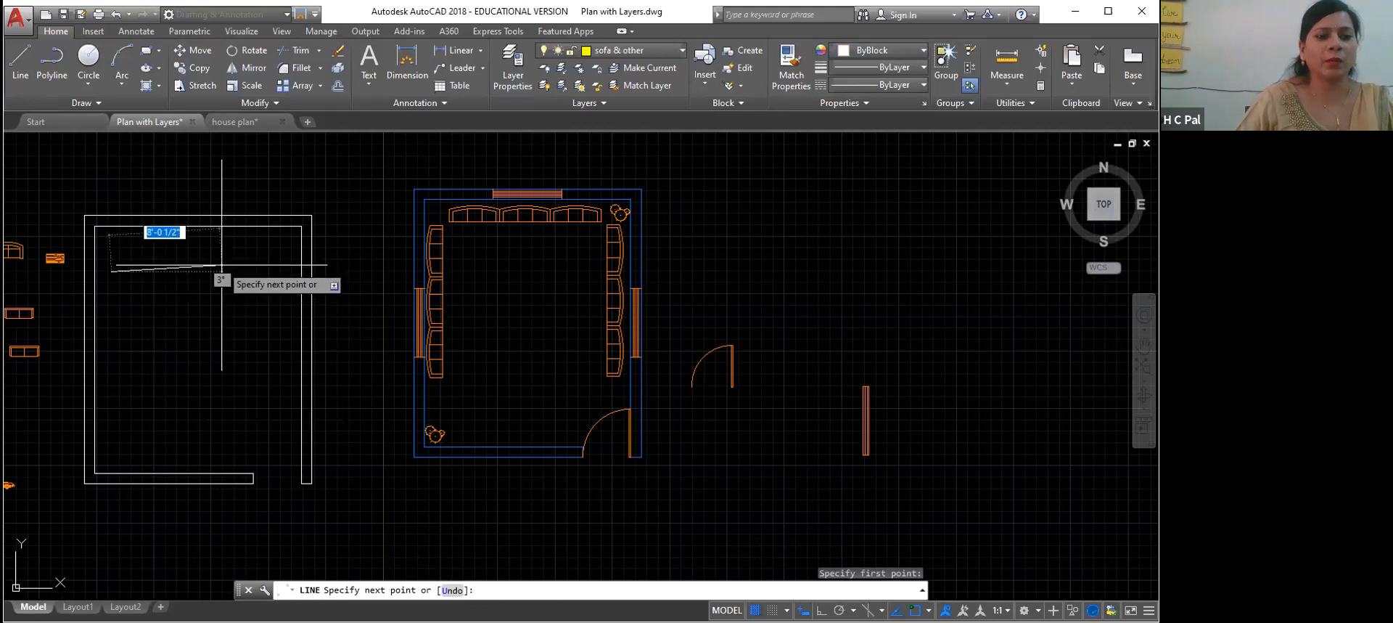
pyautogui.press('F8')
pyautogui.click(218, 271)
pyautogui.click(219, 328)
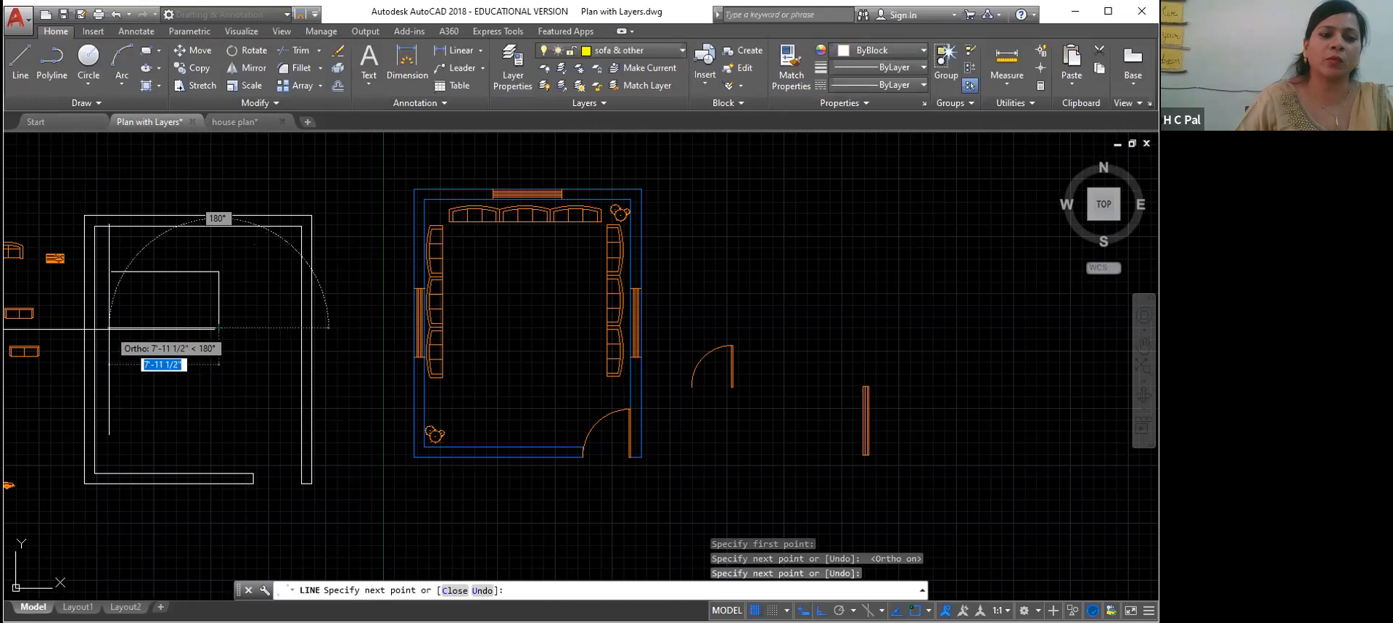
pyautogui.click(112, 328)
pyautogui.click(111, 271)
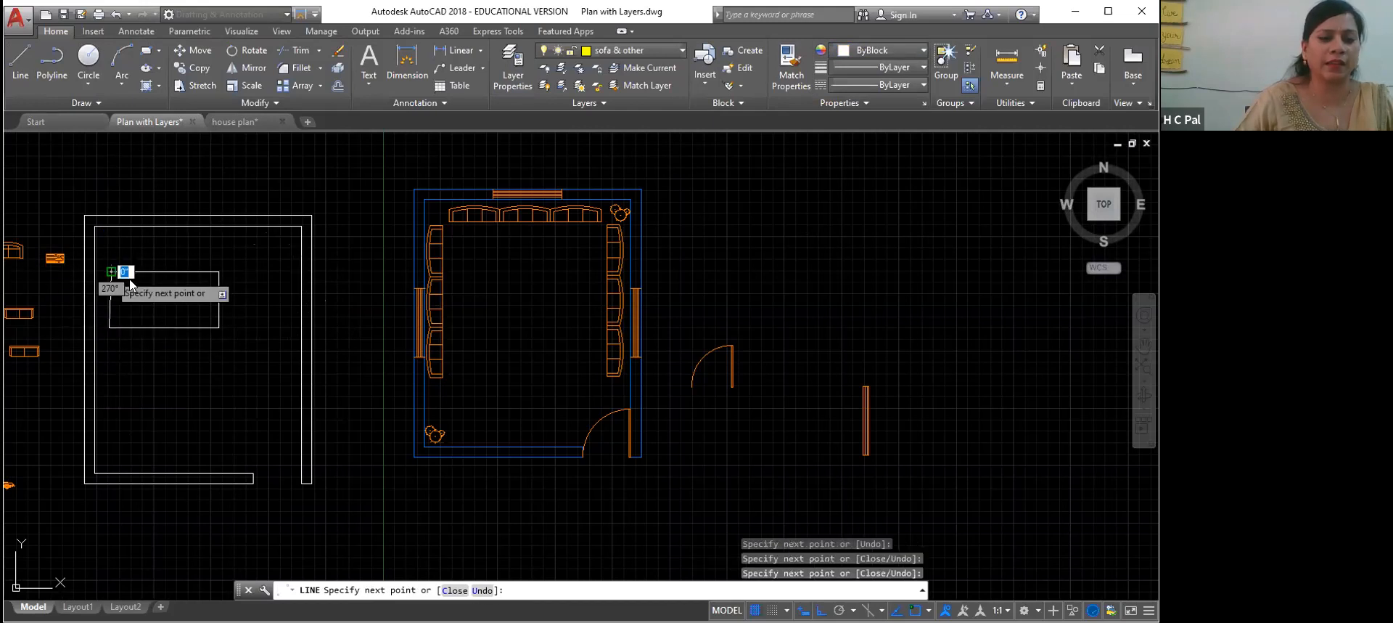
pyautogui.rightClick(111, 276)
pyautogui.click(144, 285)
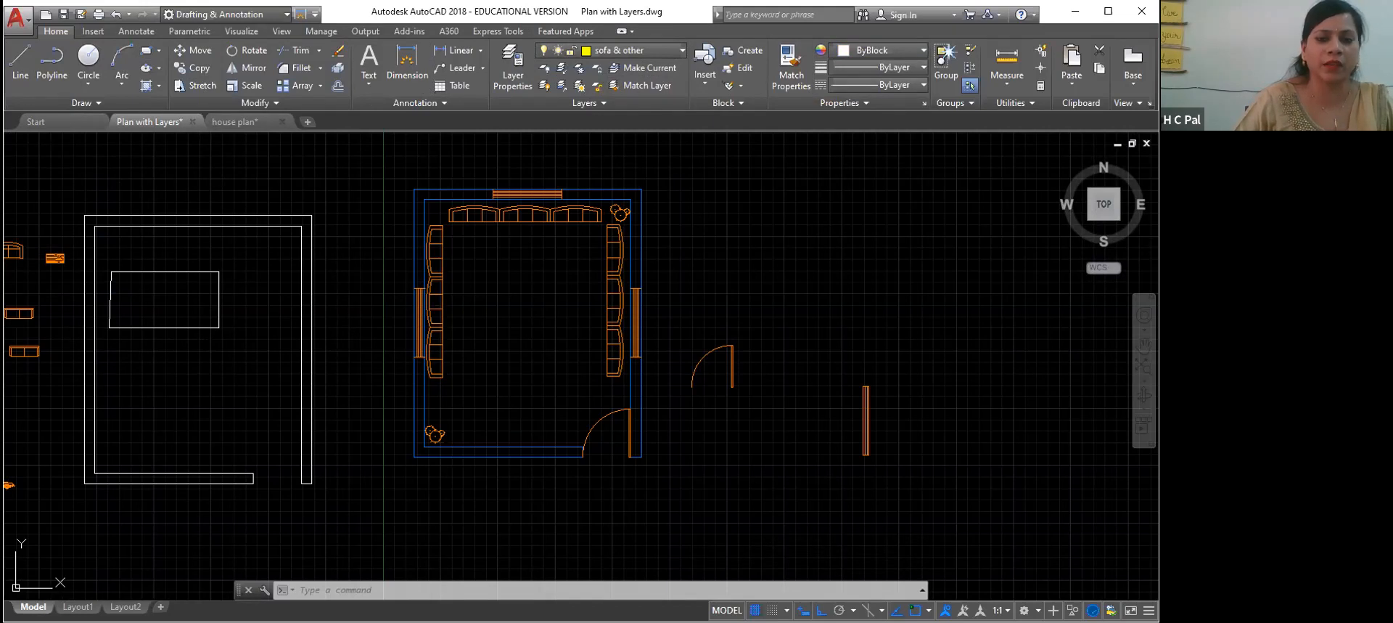
# Step: Draw a smaller rectangle below the four-sided outline and place a small circle inside it
pyautogui.click(147, 51)
pyautogui.click(161, 356)
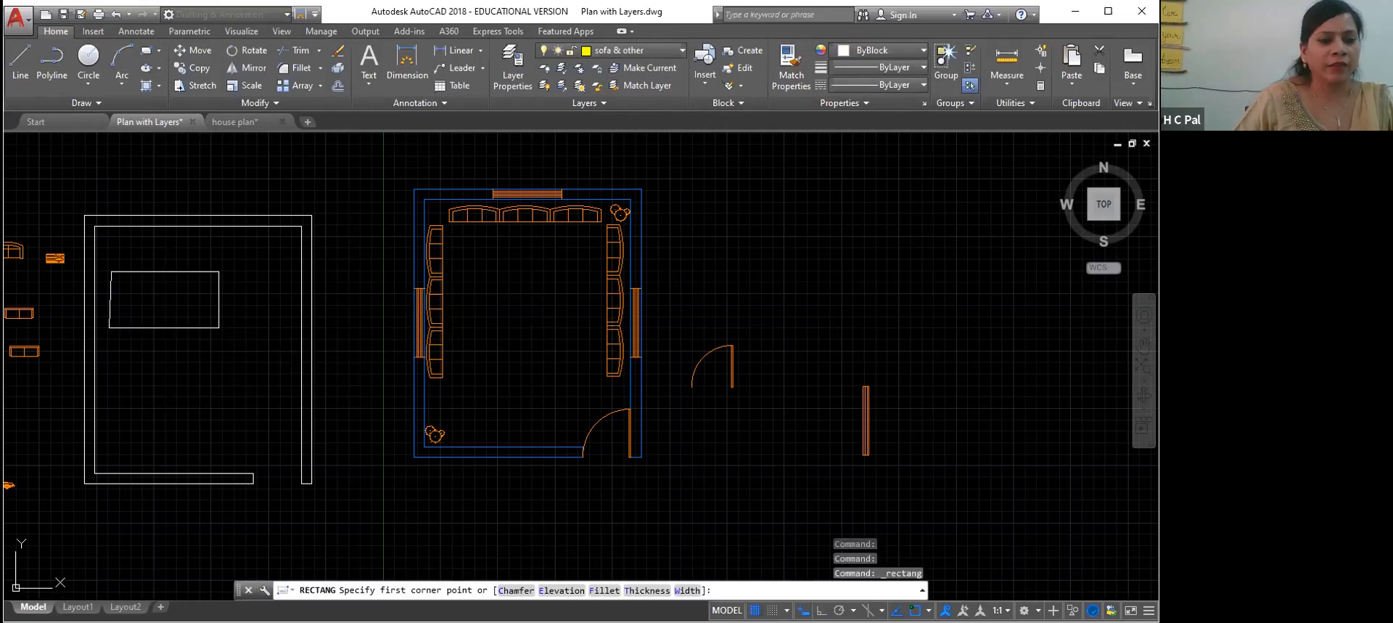
pyautogui.click(225, 404)
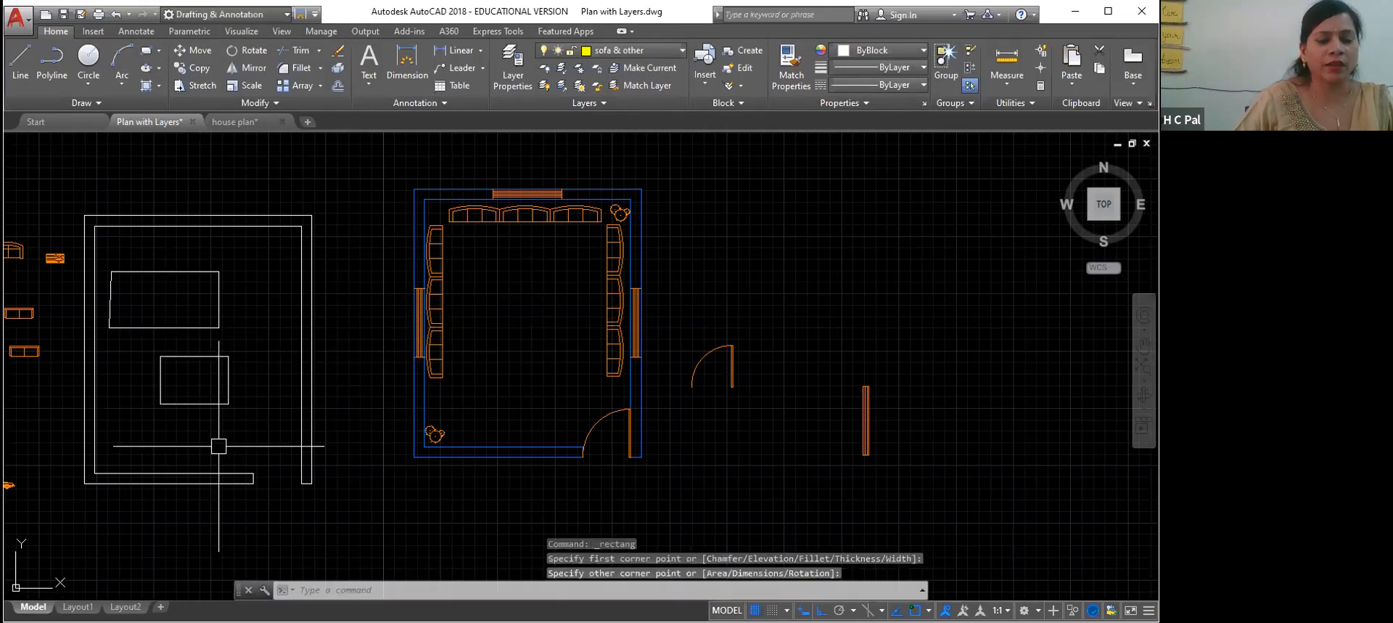
pyautogui.click(85, 57)
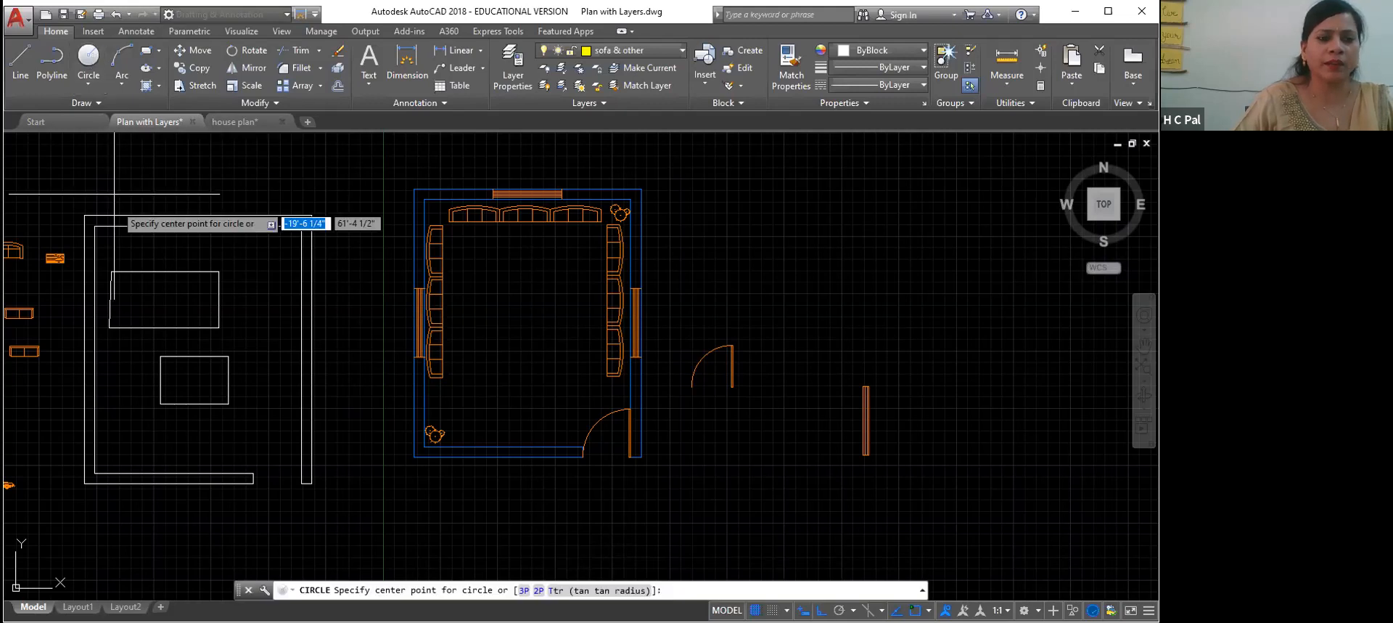
pyautogui.click(191, 381)
pyautogui.click(196, 382)
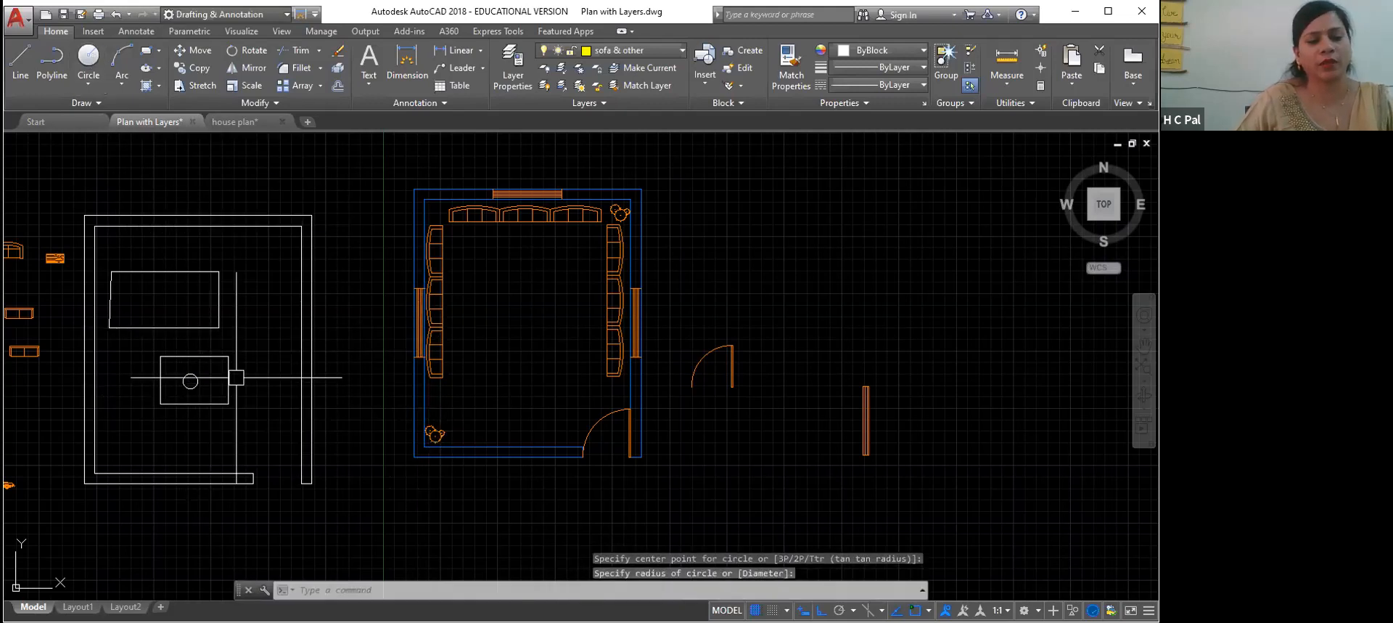
# Step: Try to draw a dividing line across the upper outline, then erase that line
pyautogui.click(22, 58)
pyautogui.click(110, 299)
pyautogui.click(219, 299)
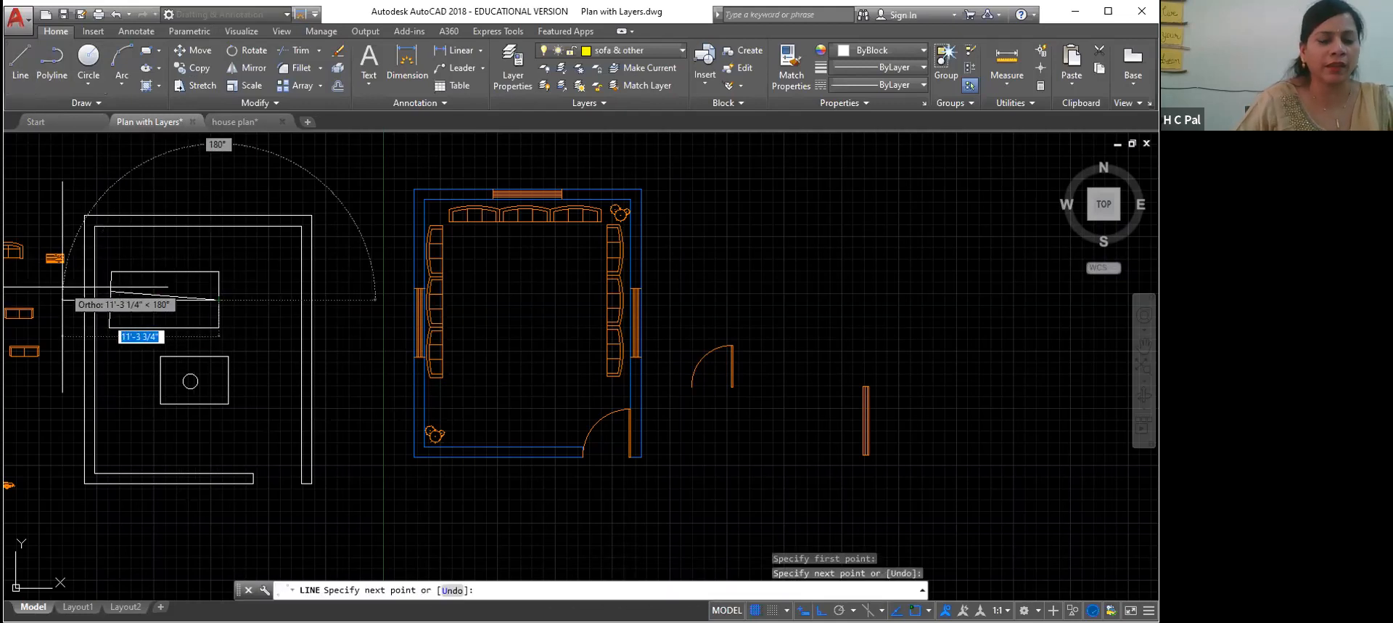
pyautogui.press('Escape')
pyautogui.press('Escape')
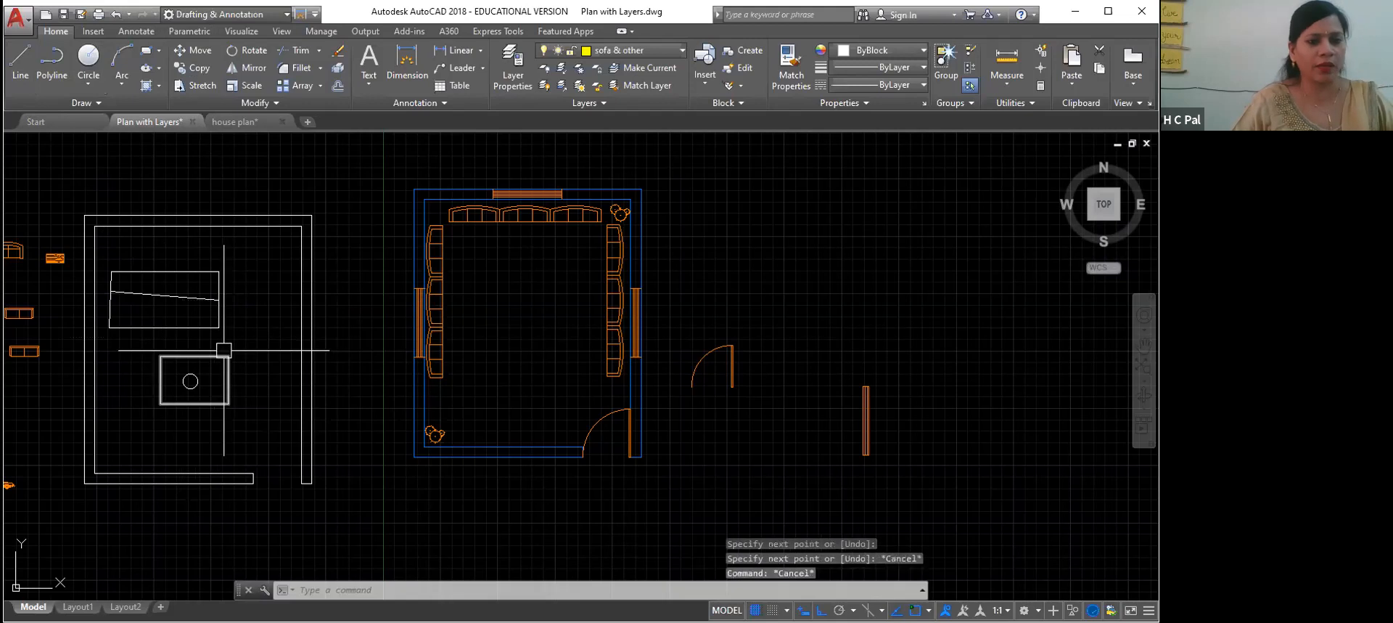
pyautogui.click(168, 294)
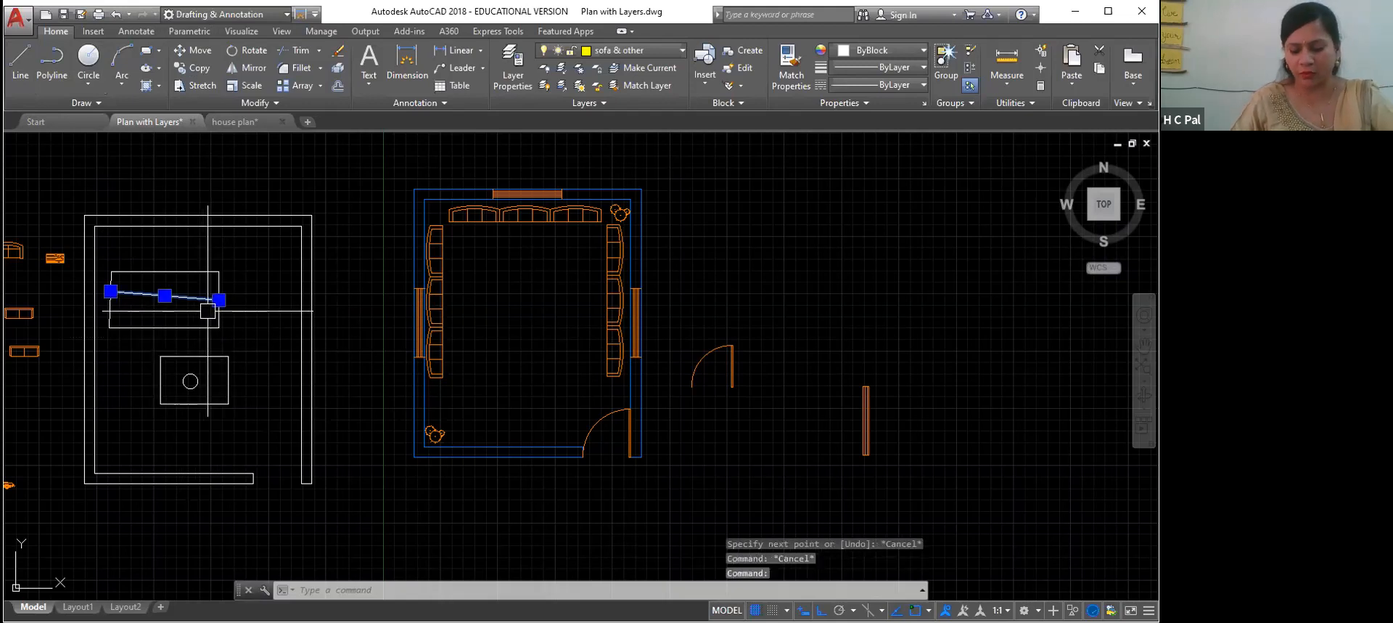
pyautogui.press('Delete')
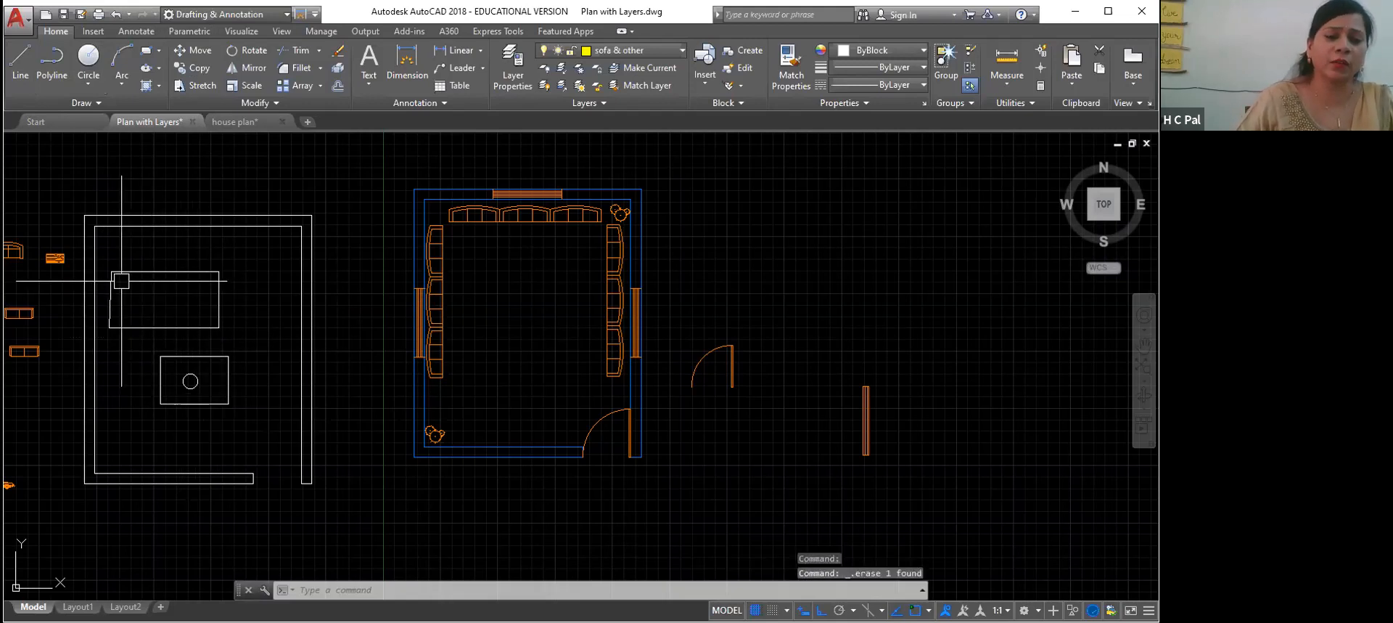
# Step: Draw a horizontal line about 7'-10 3/4" long across the middle of the upper outline, between its two sides
pyautogui.click(20, 61)
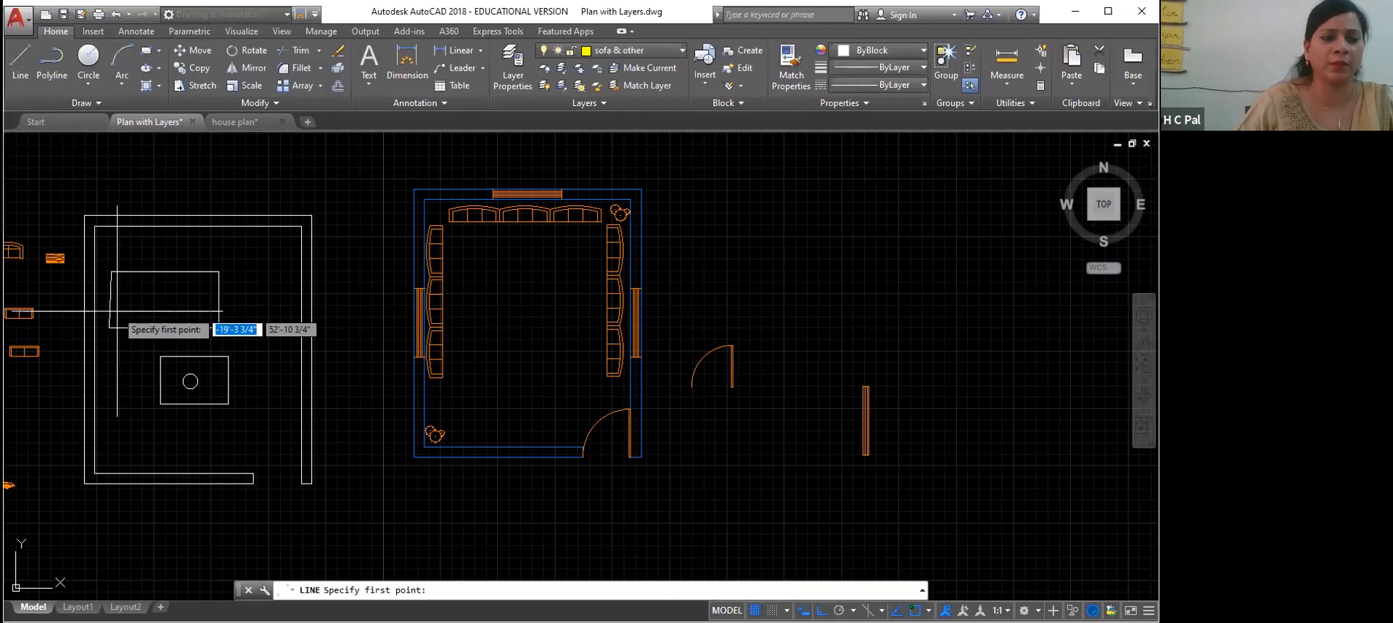
pyautogui.click(111, 299)
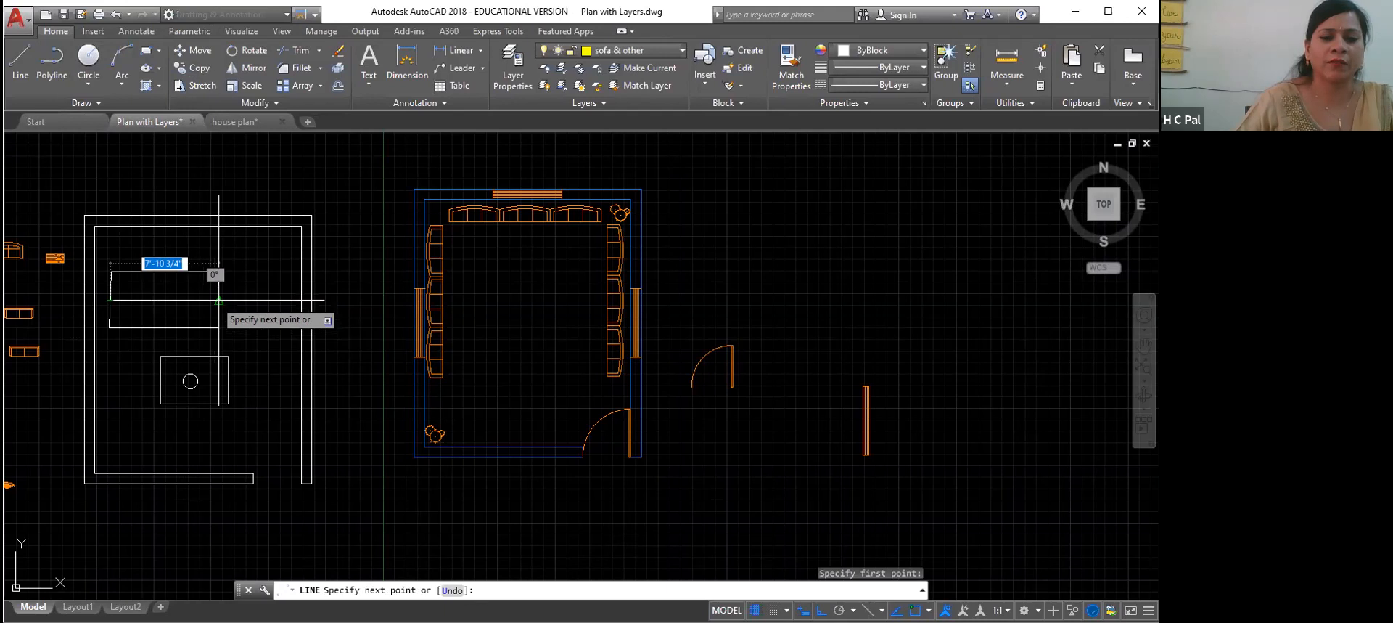
pyautogui.click(218, 299)
pyautogui.rightClick(220, 299)
pyautogui.click(246, 312)
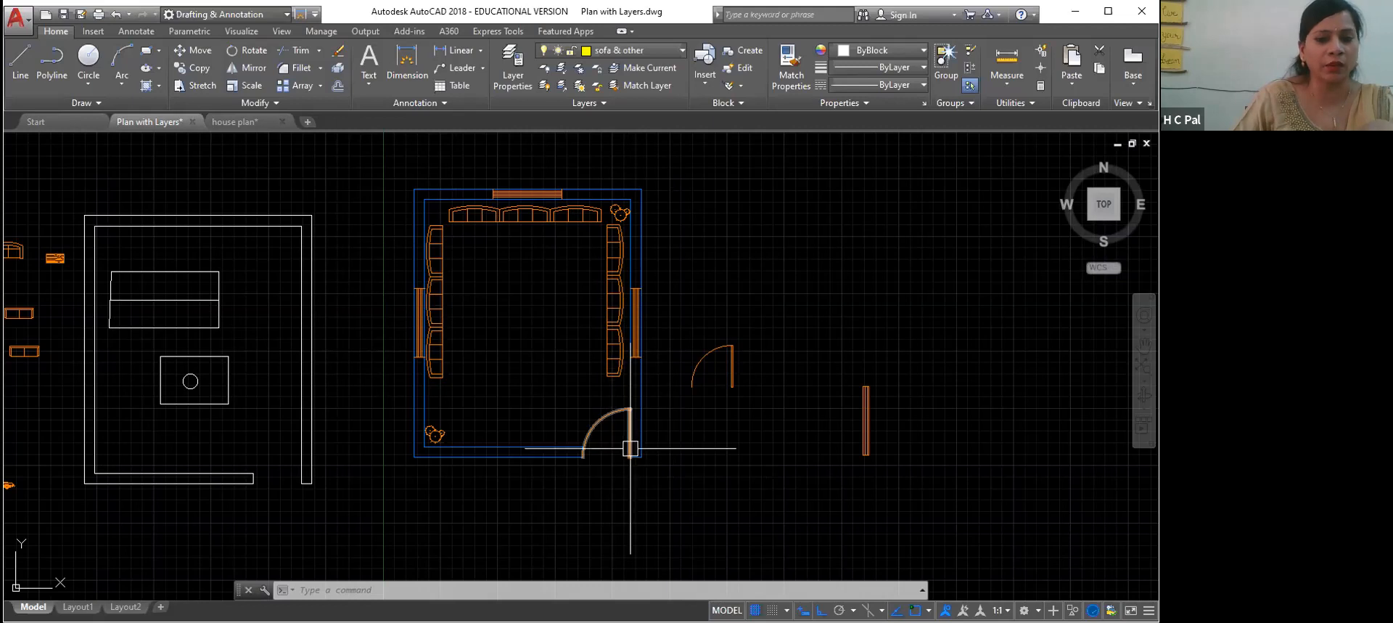
pyautogui.moveTo(438, 247)
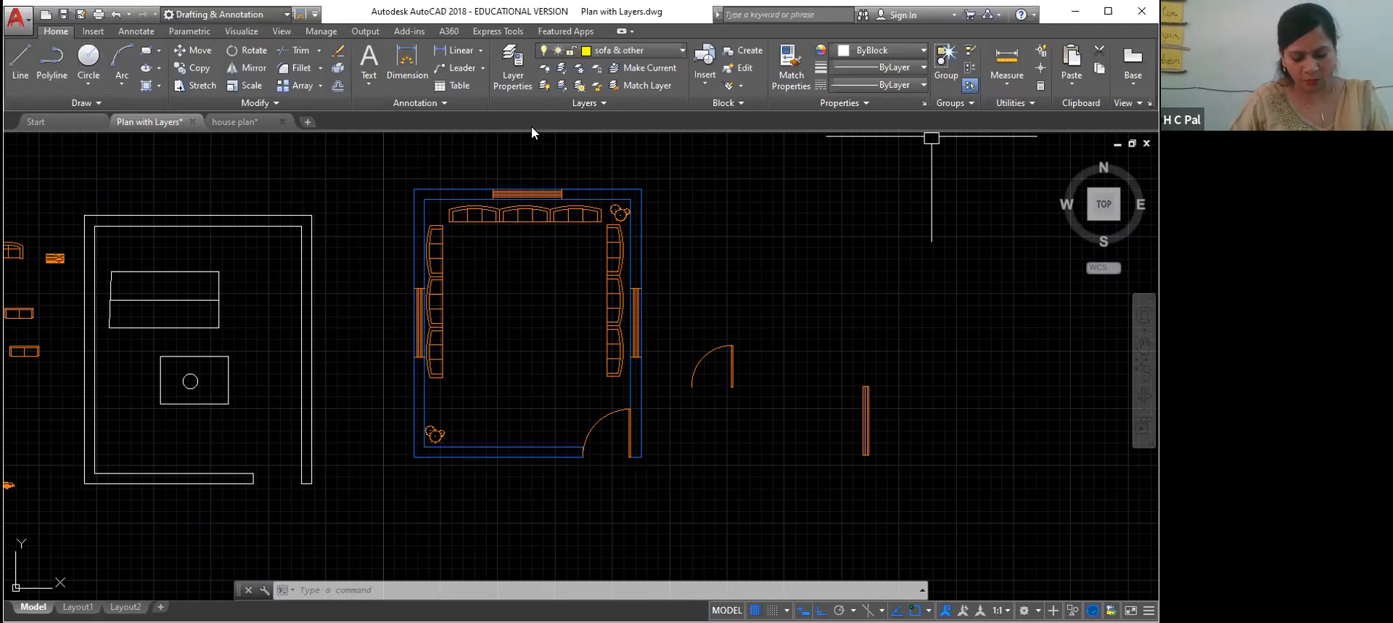
pyautogui.write('l')
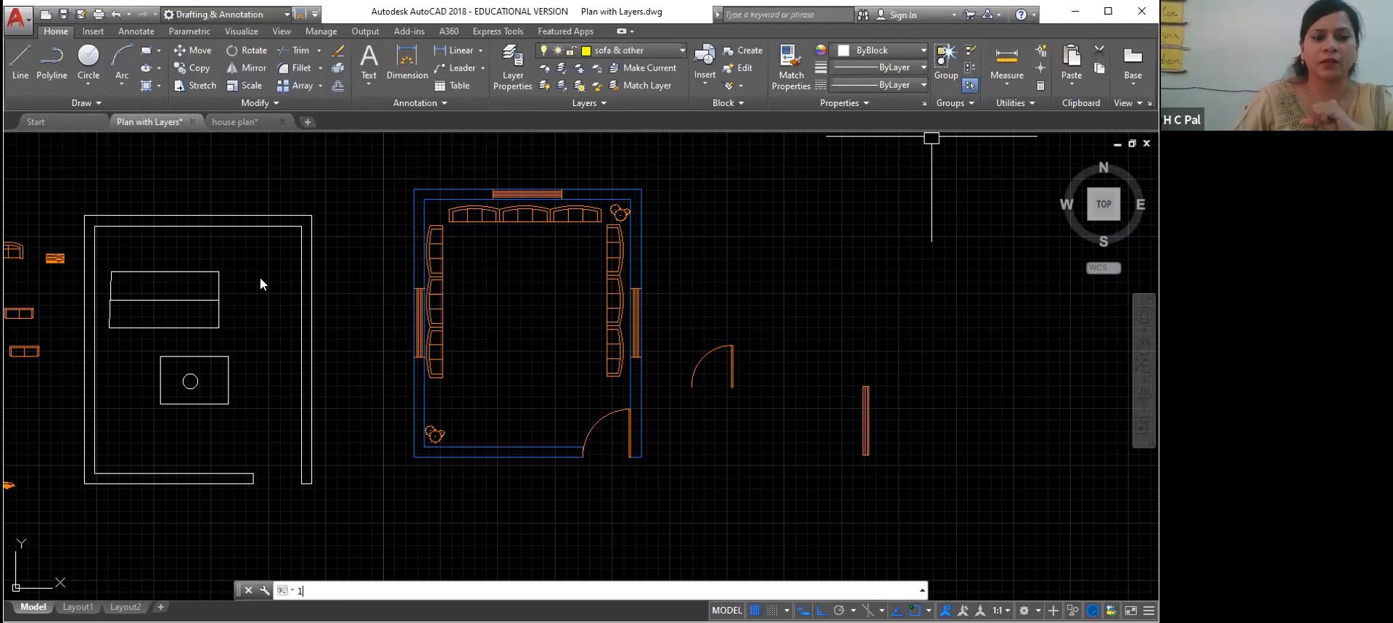
pyautogui.press('Return')
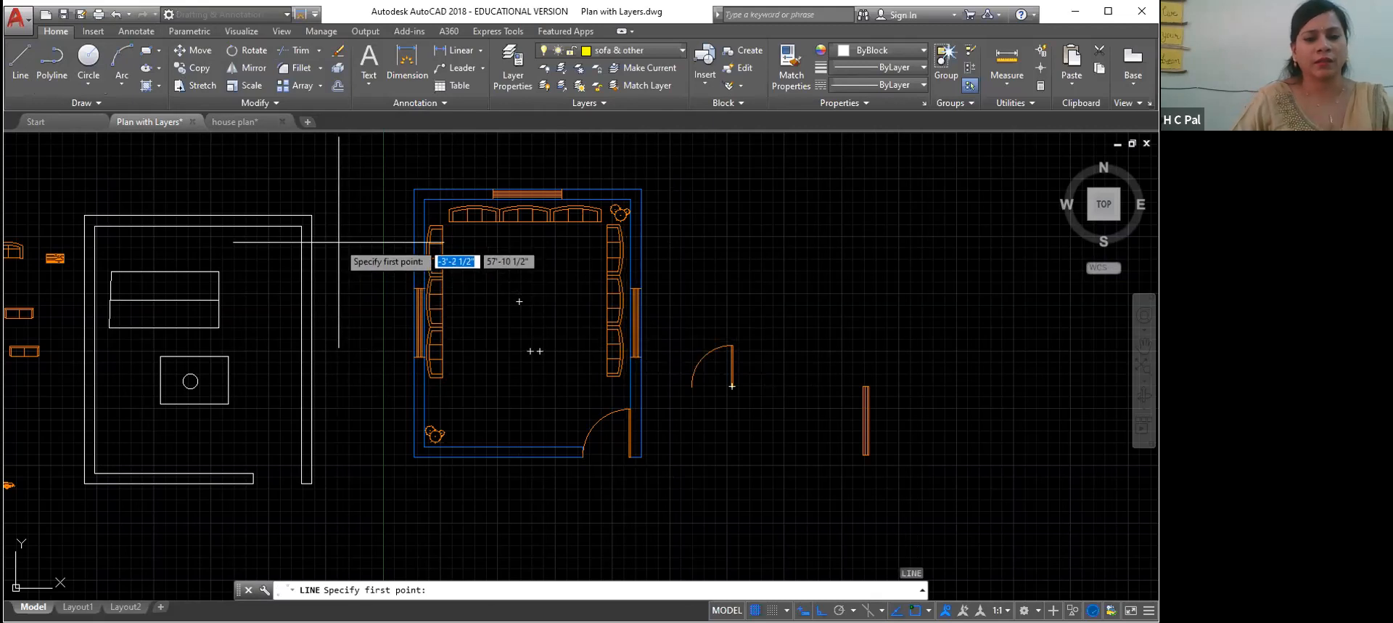
pyautogui.press('Escape')
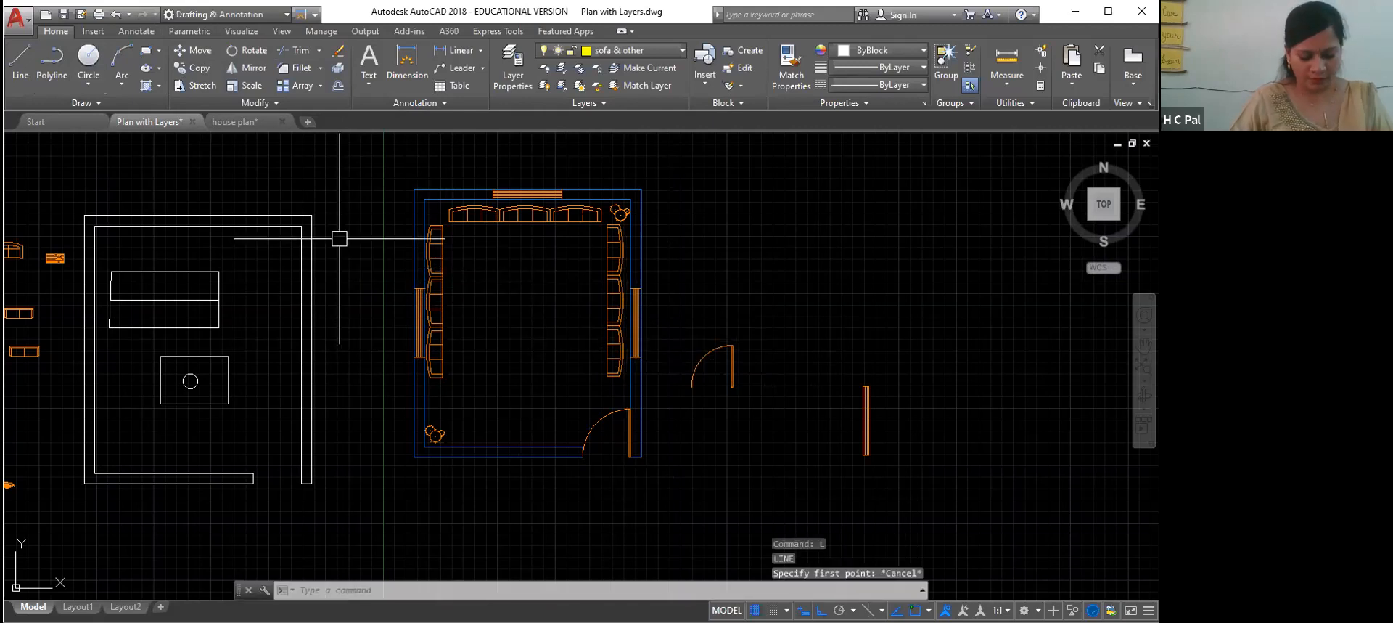
# Step: Check the current layer and the layer list in the Layer Properties Manager, then close it
pyautogui.write('LA')
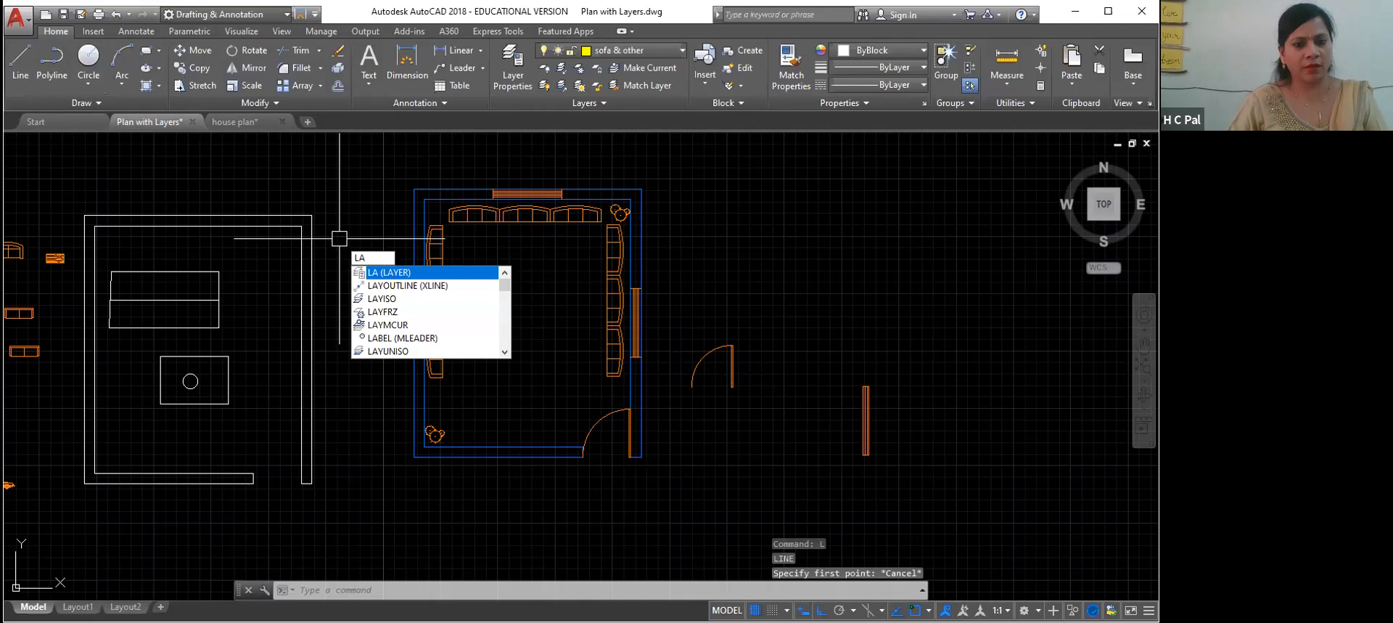
pyautogui.press('Return')
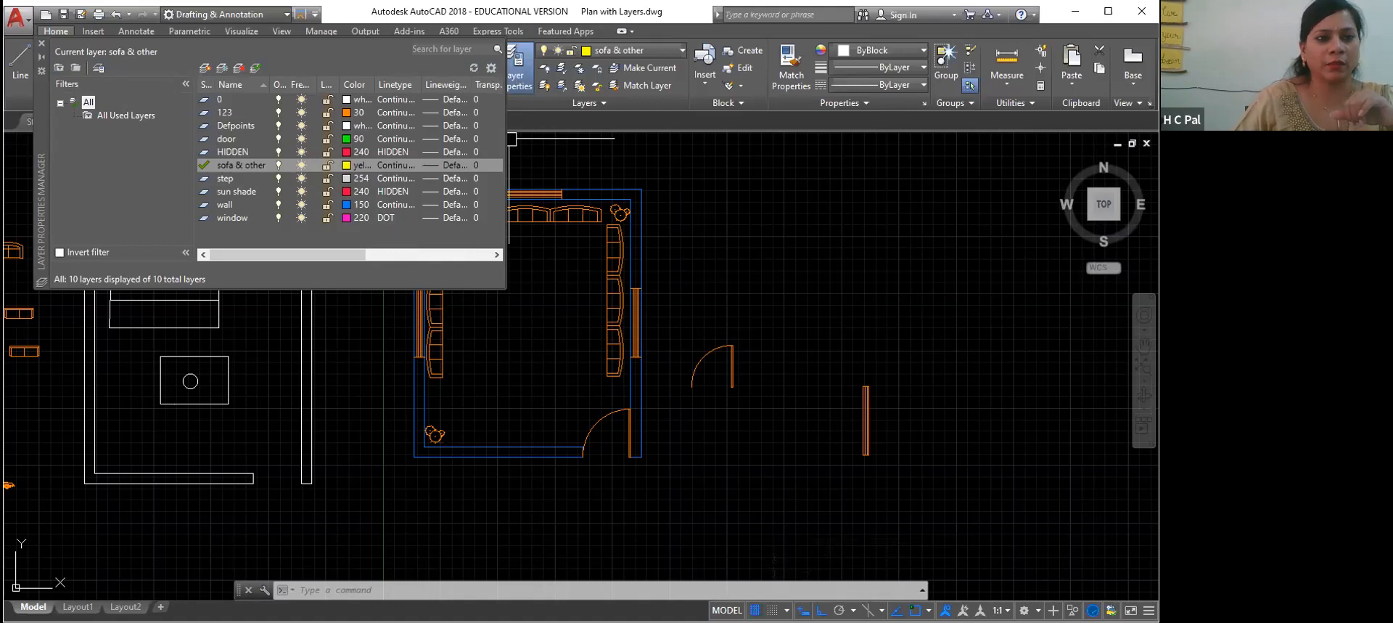
pyautogui.click(40, 45)
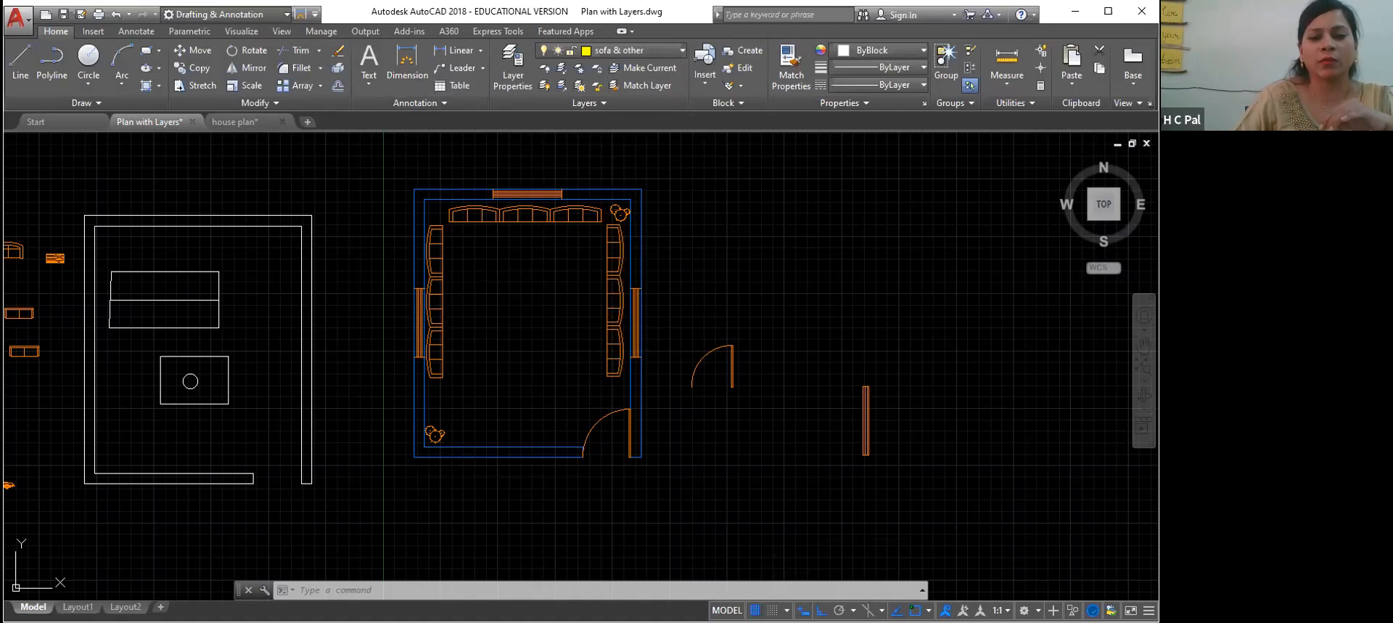
# Step: Erase the three-section sofa along the right wall of the furnished room
pyautogui.click(616, 264)
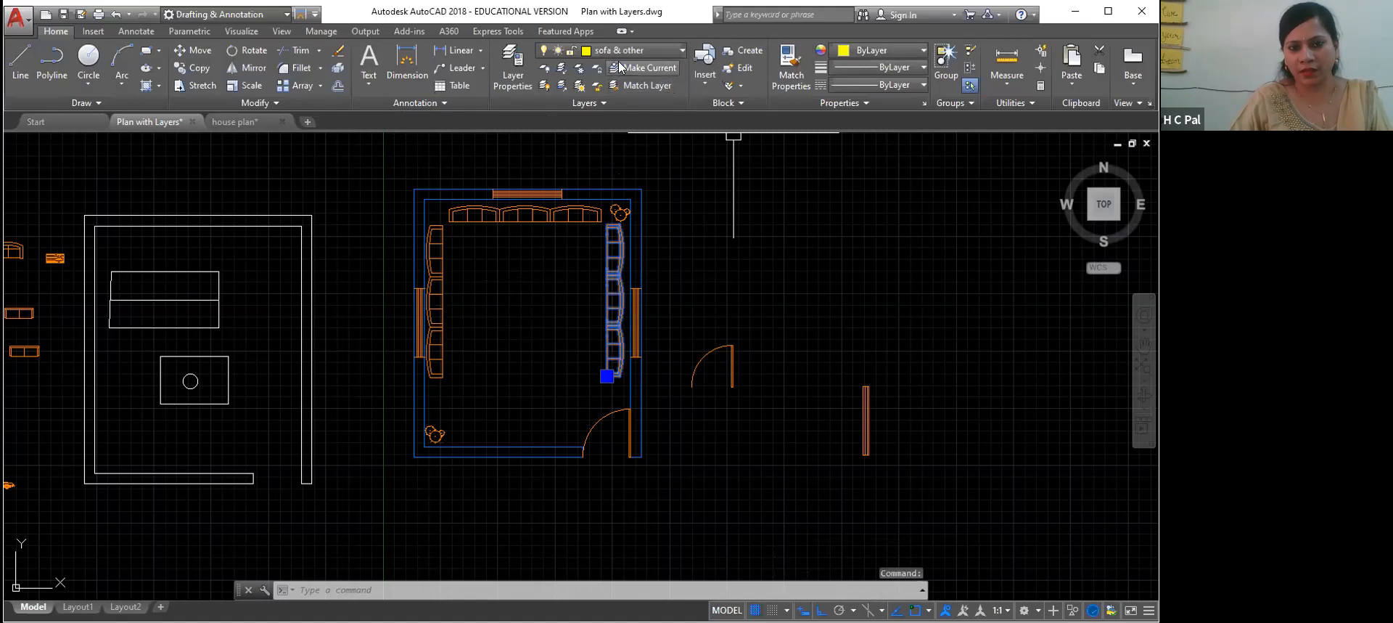
pyautogui.press('Delete')
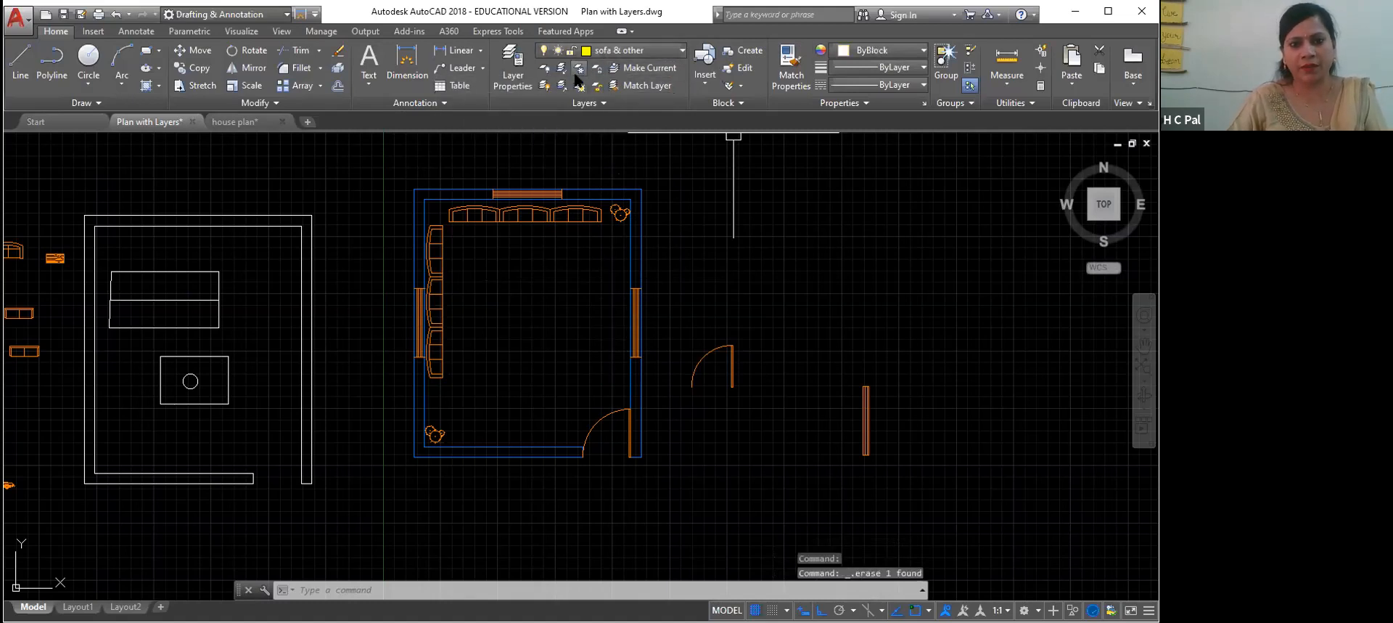
# Step: Erase the two remaining three-section sofas along the upper and left walls of the furnished room
pyautogui.click(552, 214)
pyautogui.press('Delete')
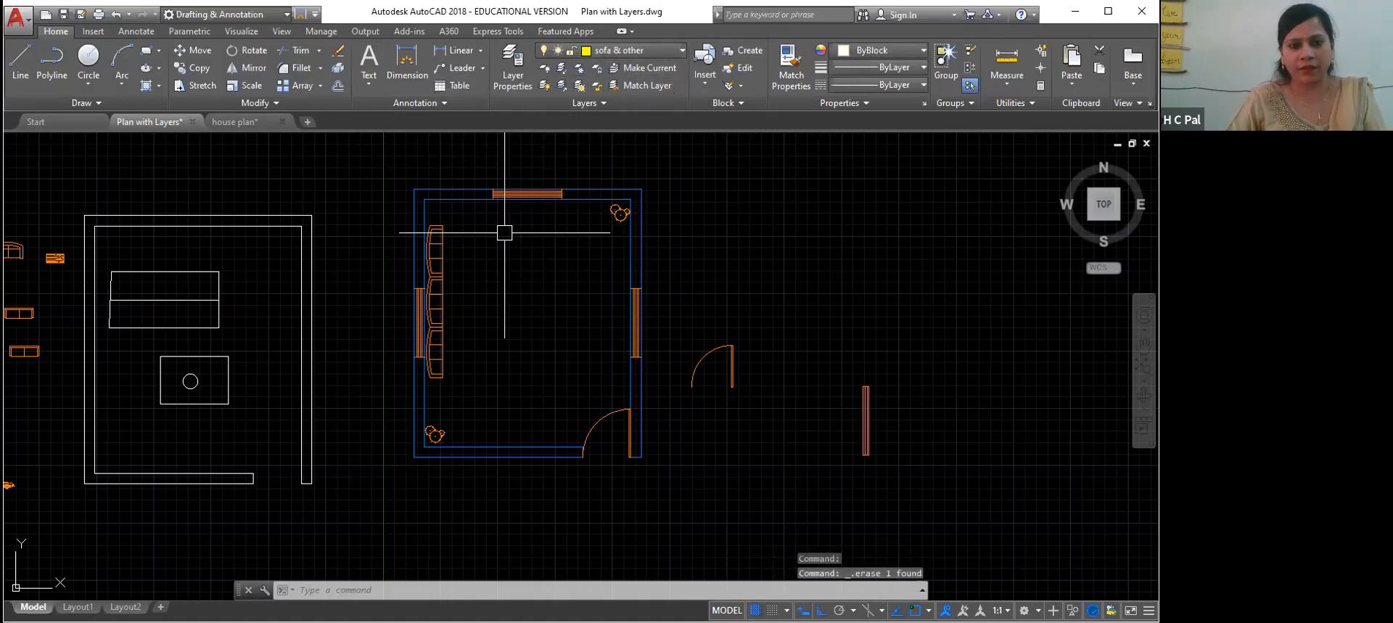
pyautogui.click(437, 291)
pyautogui.press('Delete')
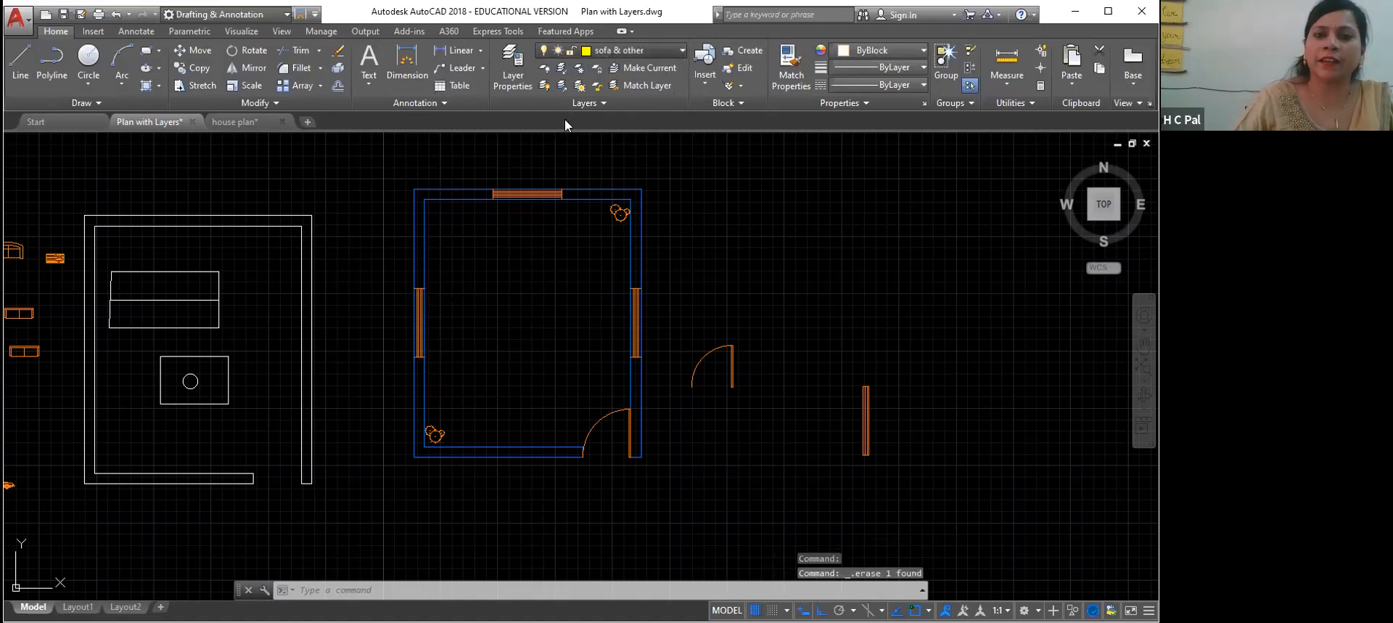
# Step: Select sofa & other as the current layer and try to draw a rectangle in the empty area right of the furnished room
pyautogui.click(613, 50)
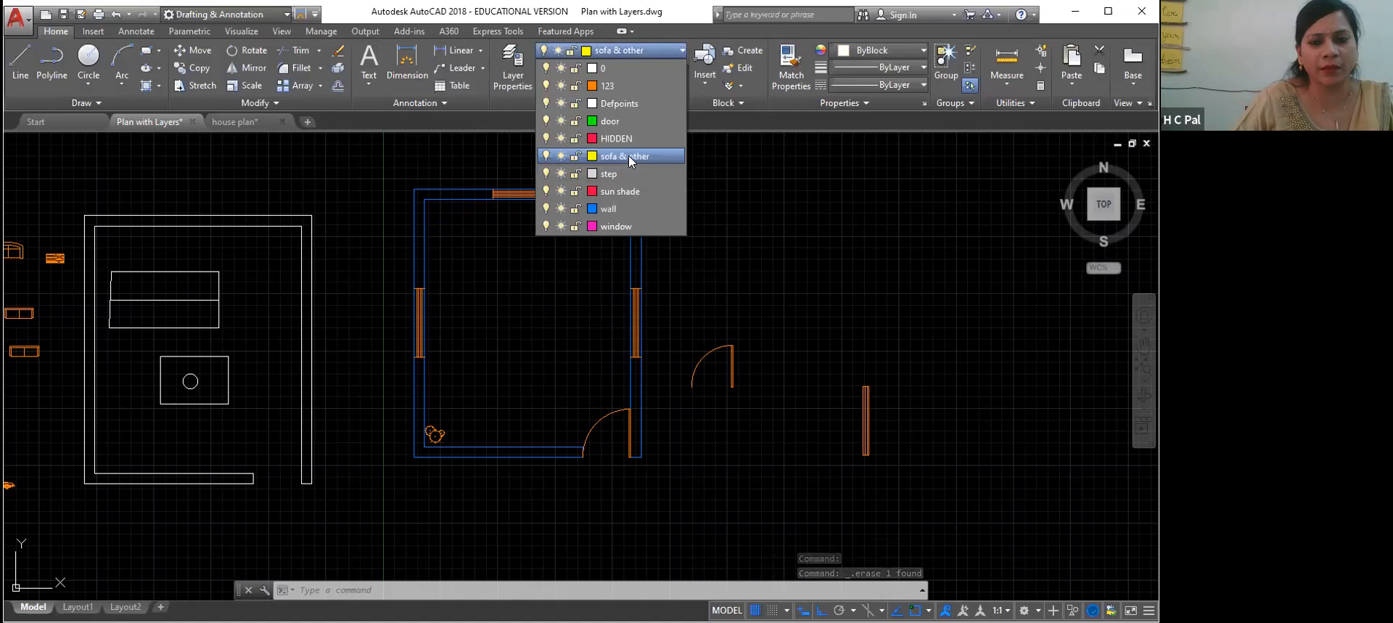
pyautogui.click(629, 155)
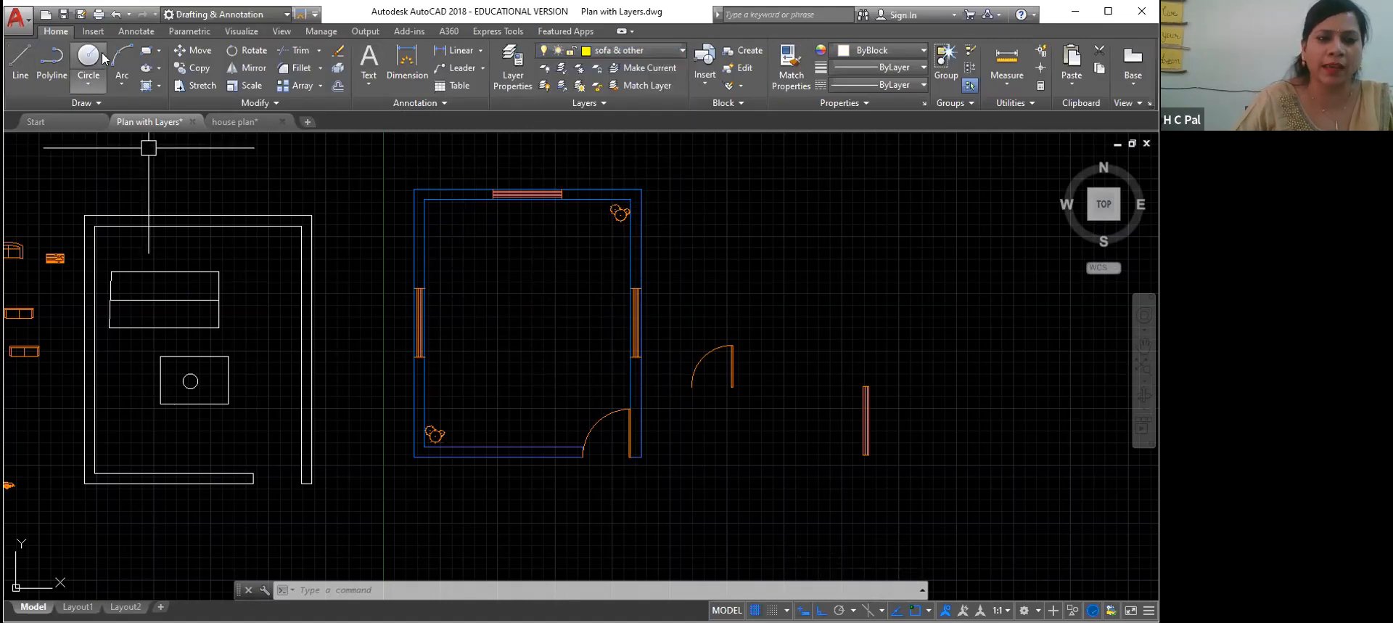
pyautogui.click(146, 51)
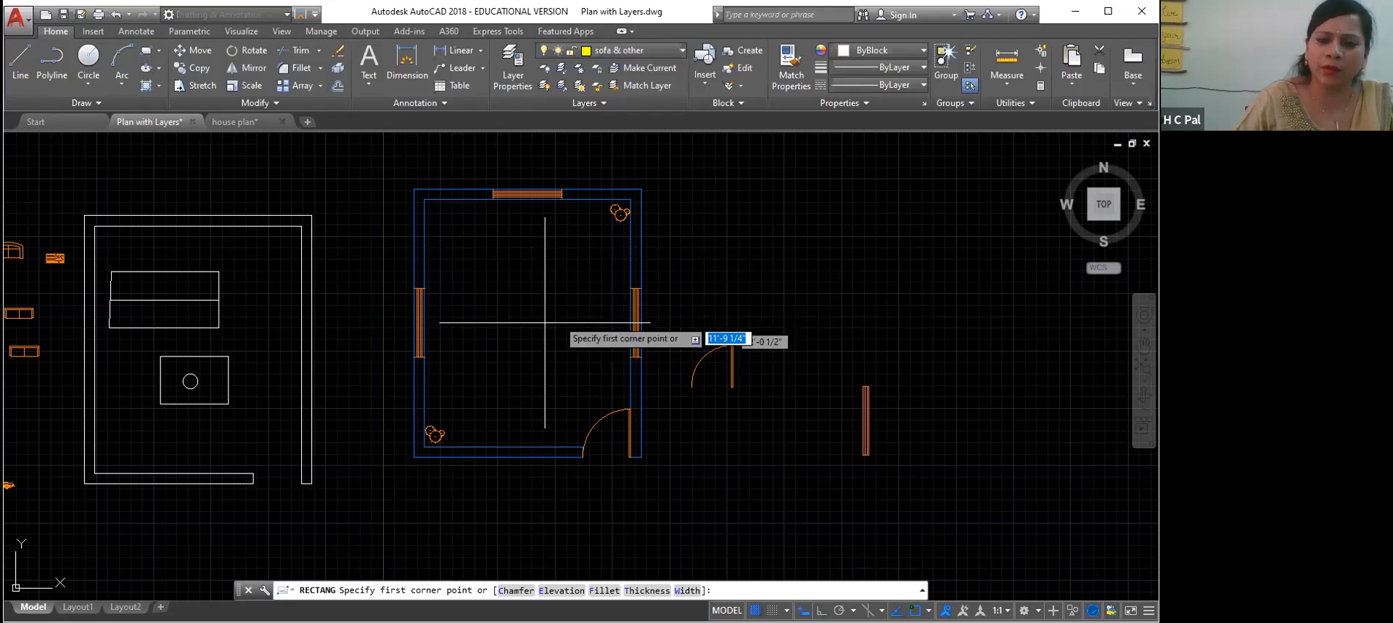
pyautogui.scroll(-2, 737, 281)
pyautogui.moveTo(737, 281); pyautogui.dragTo(477, 330, button='middle')
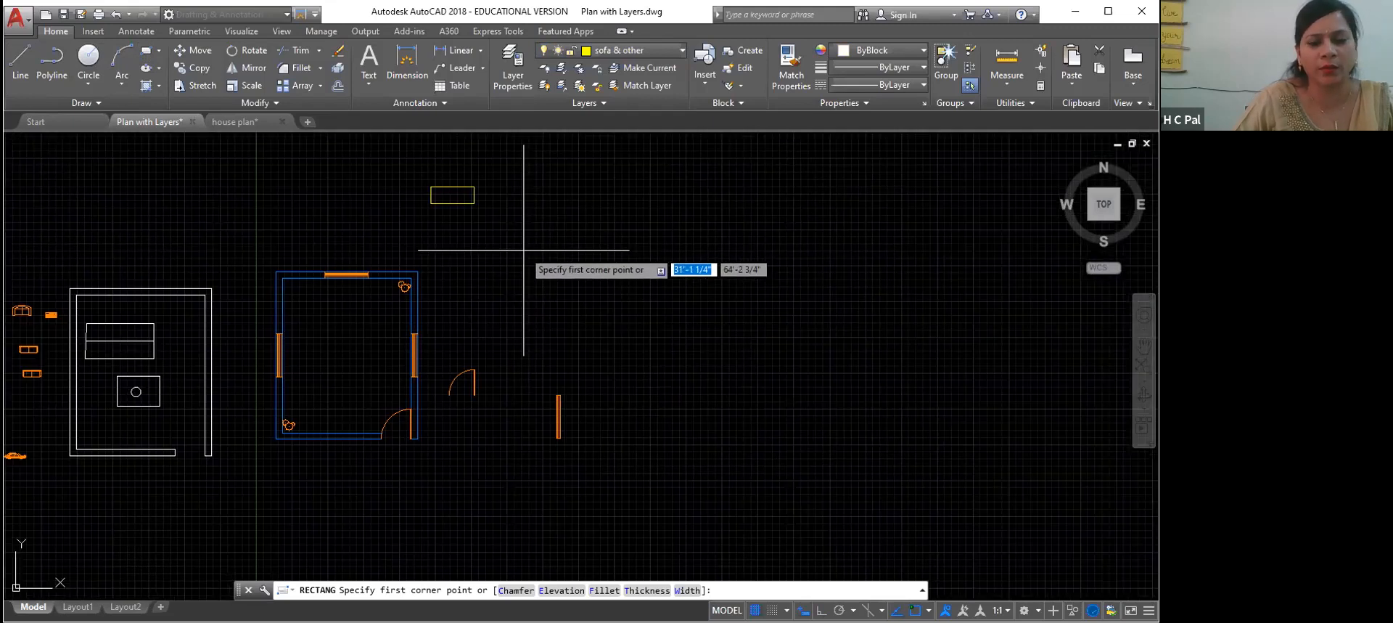
pyautogui.click(525, 275)
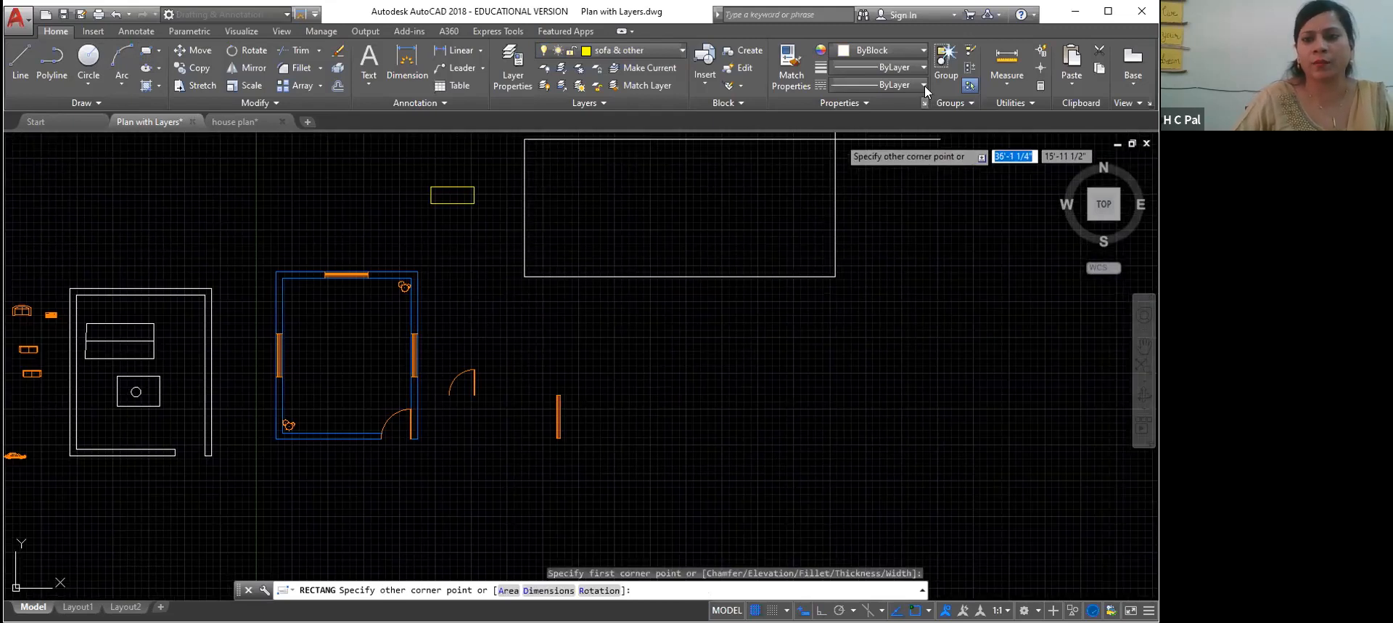
# Step: Set the current object colour to ByLayer and cancel the unfinished rectangle
pyautogui.click(900, 50)
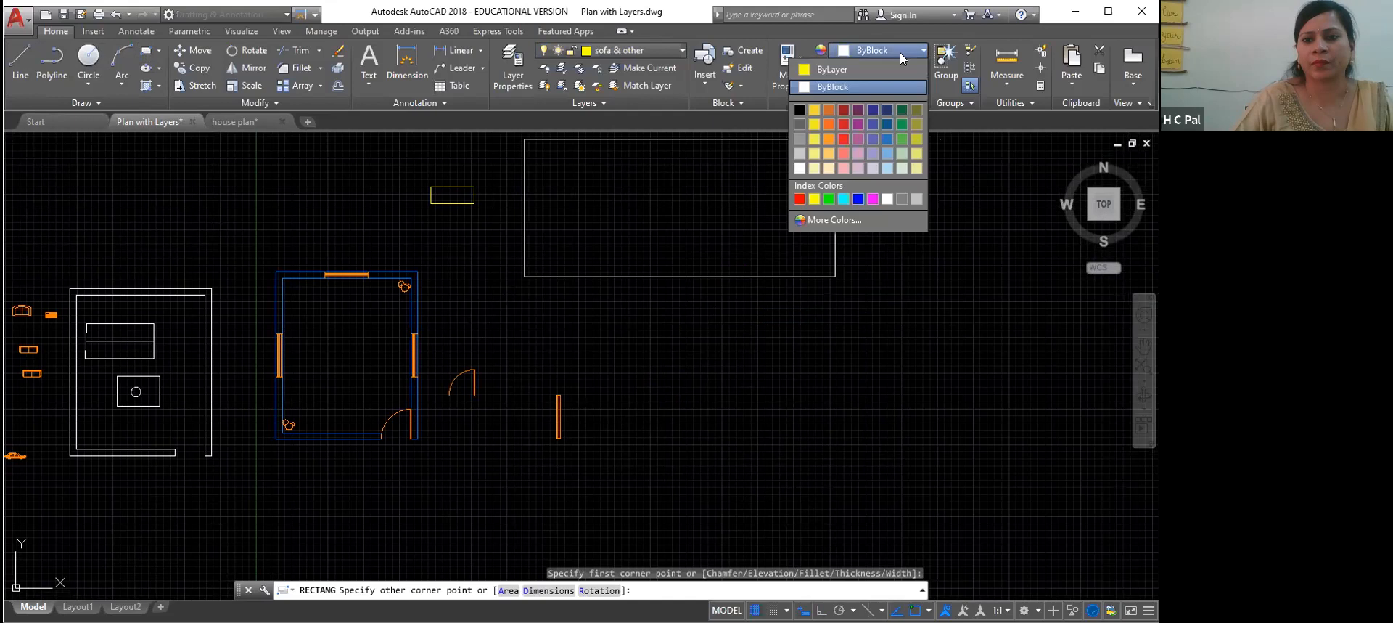
pyautogui.click(802, 69)
pyautogui.click(638, 50)
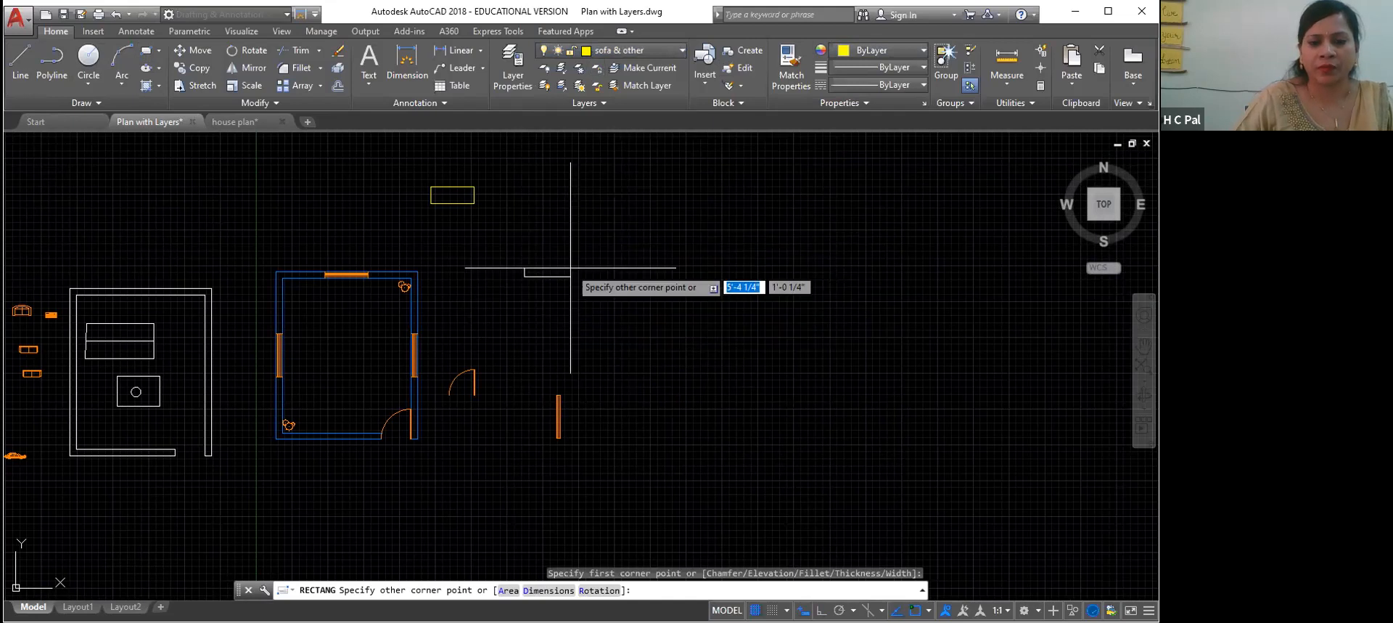
pyautogui.press('Escape')
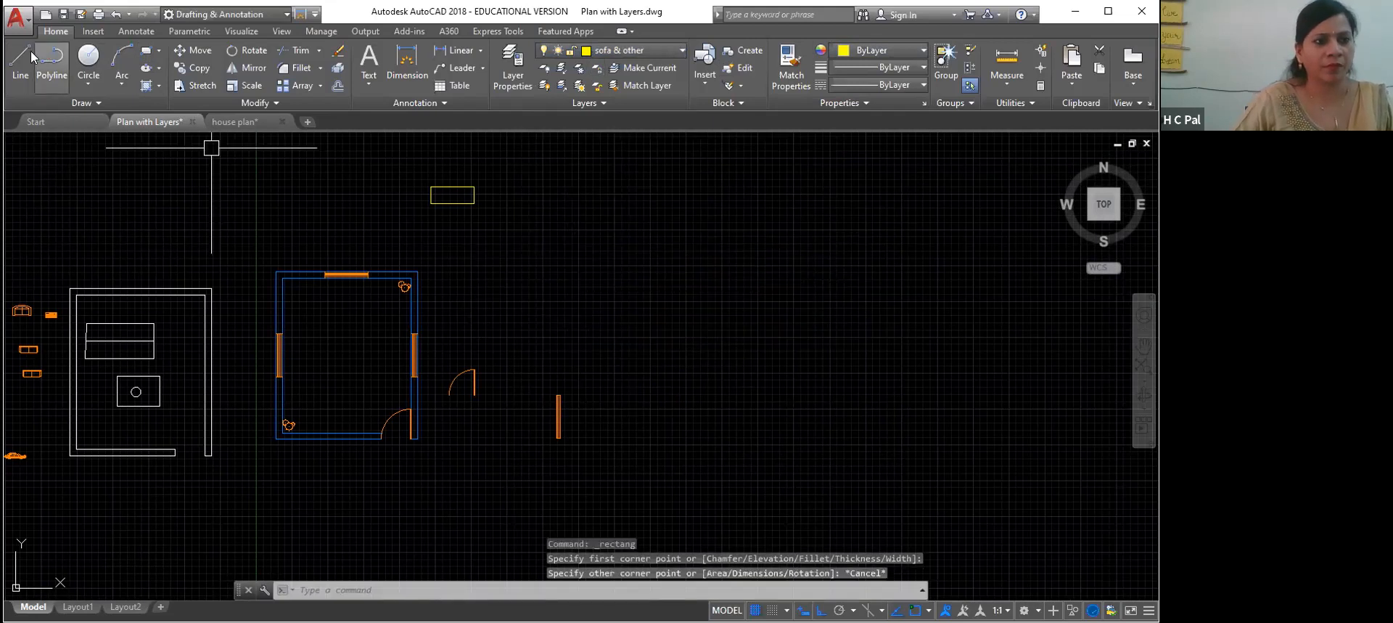
# Step: Draw a rectangle 5' long and 2" high in the empty area right of the furnished room
pyautogui.click(146, 50)
pyautogui.click(553, 274)
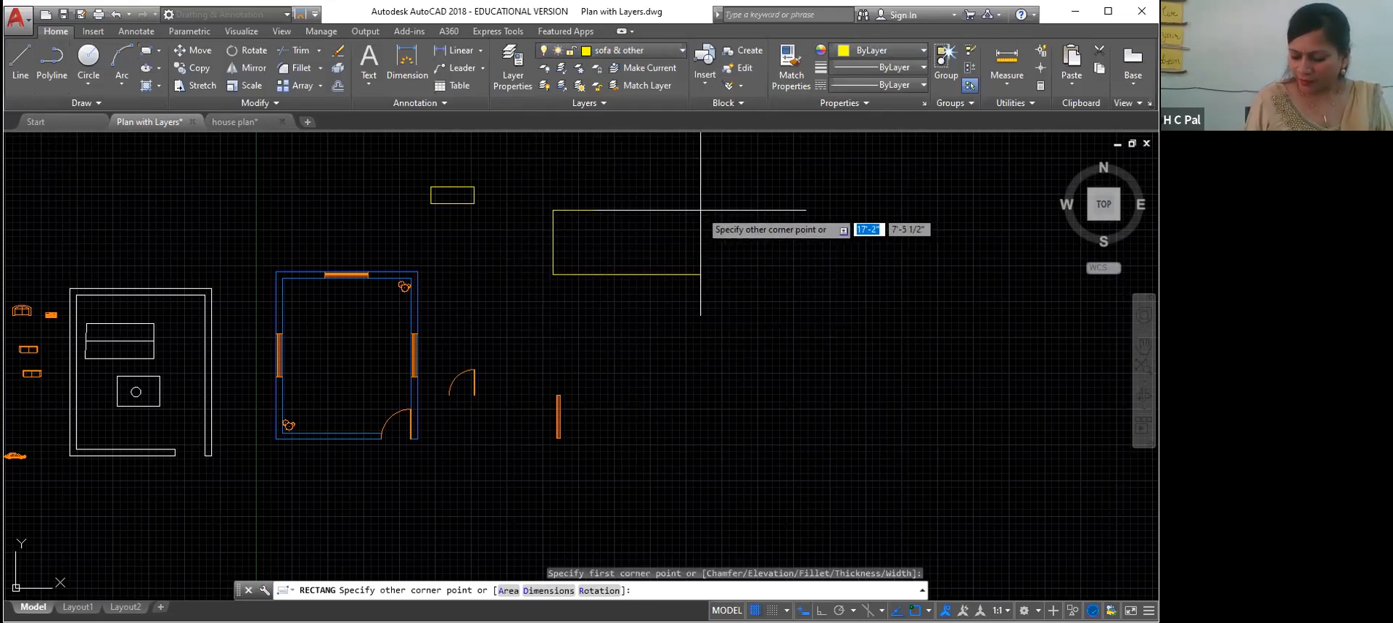
pyautogui.write("5'")
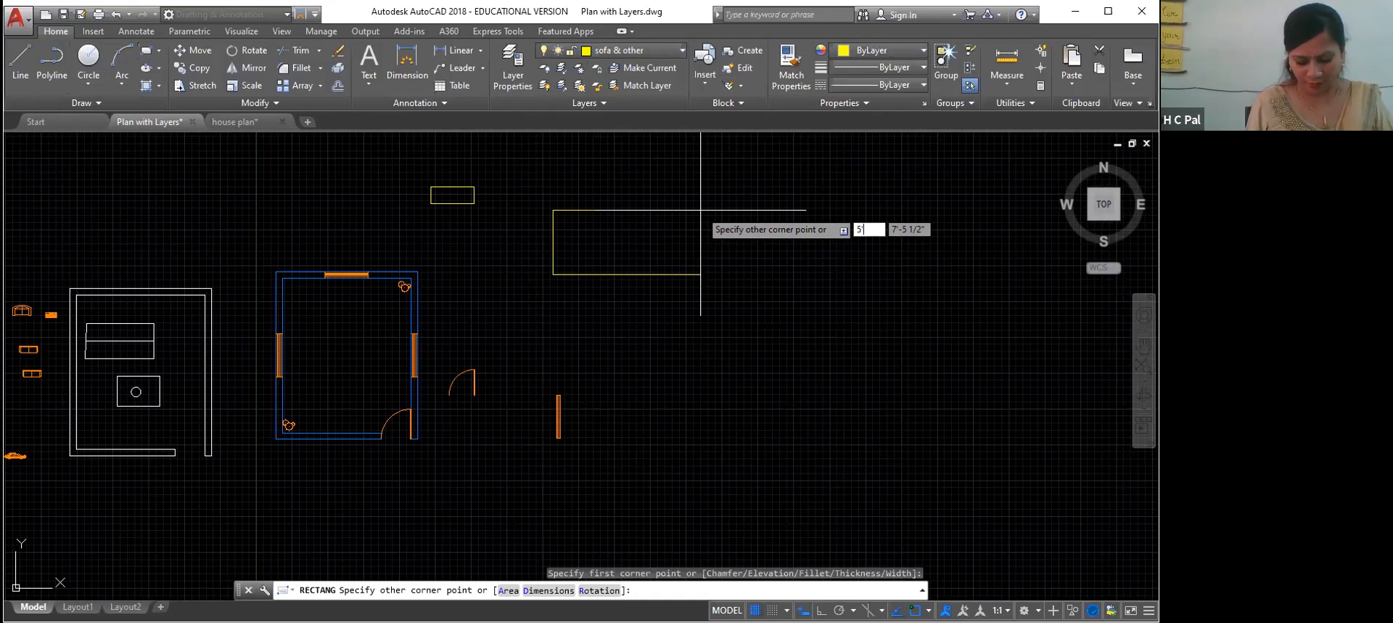
pyautogui.press('Tab')
pyautogui.write('2')
pyautogui.press('Return')
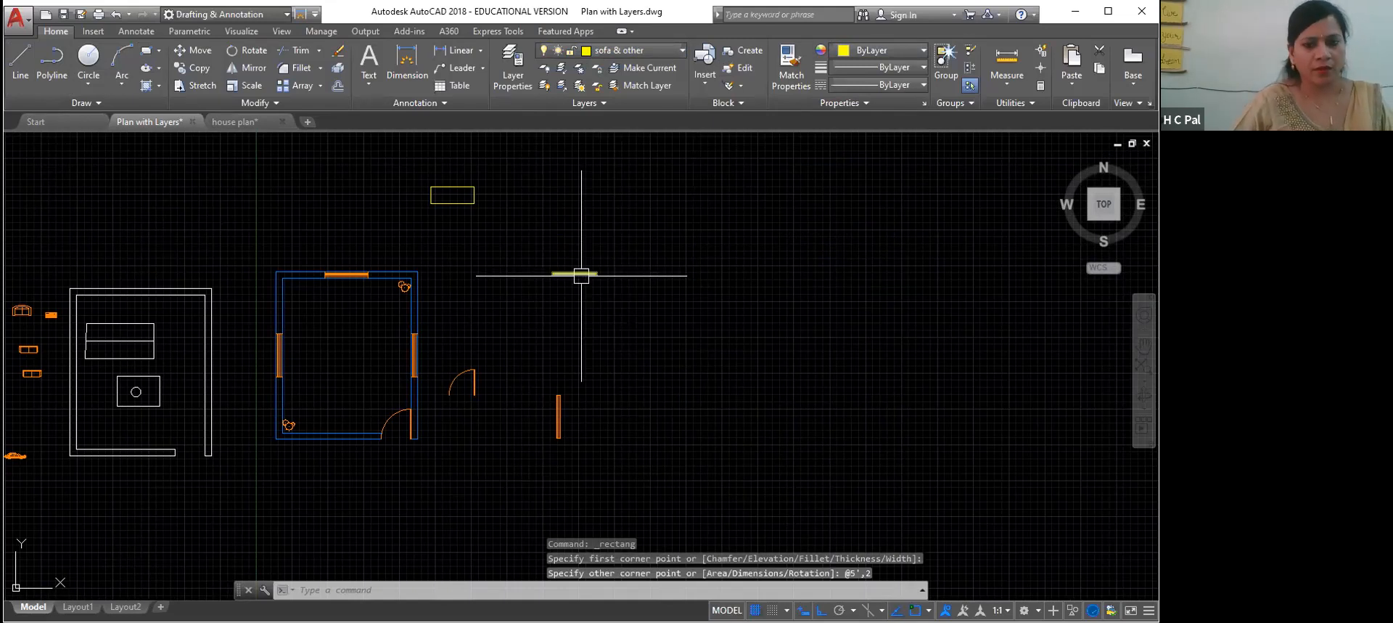
# Step: Erase the thin rectangle right of the furnished room
pyautogui.scroll(10, 581, 275)
pyautogui.scroll(4, 535, 266)
pyautogui.scroll(-10, 522, 265)
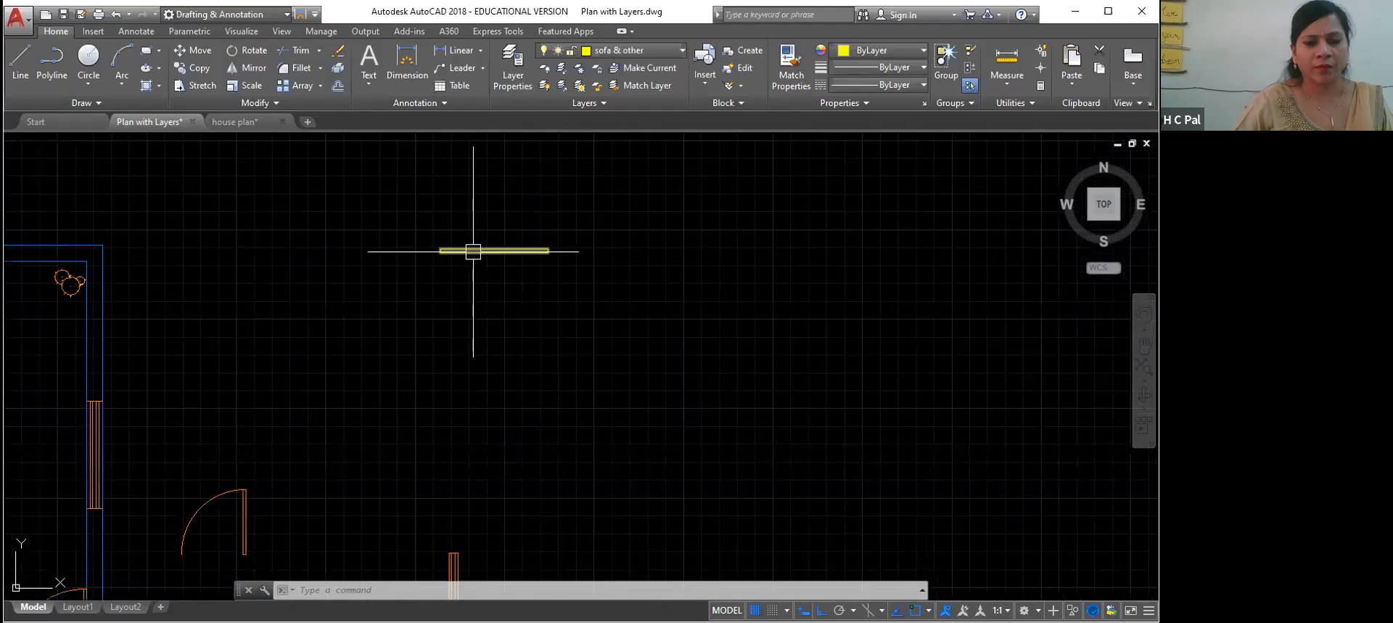
pyautogui.click(475, 250)
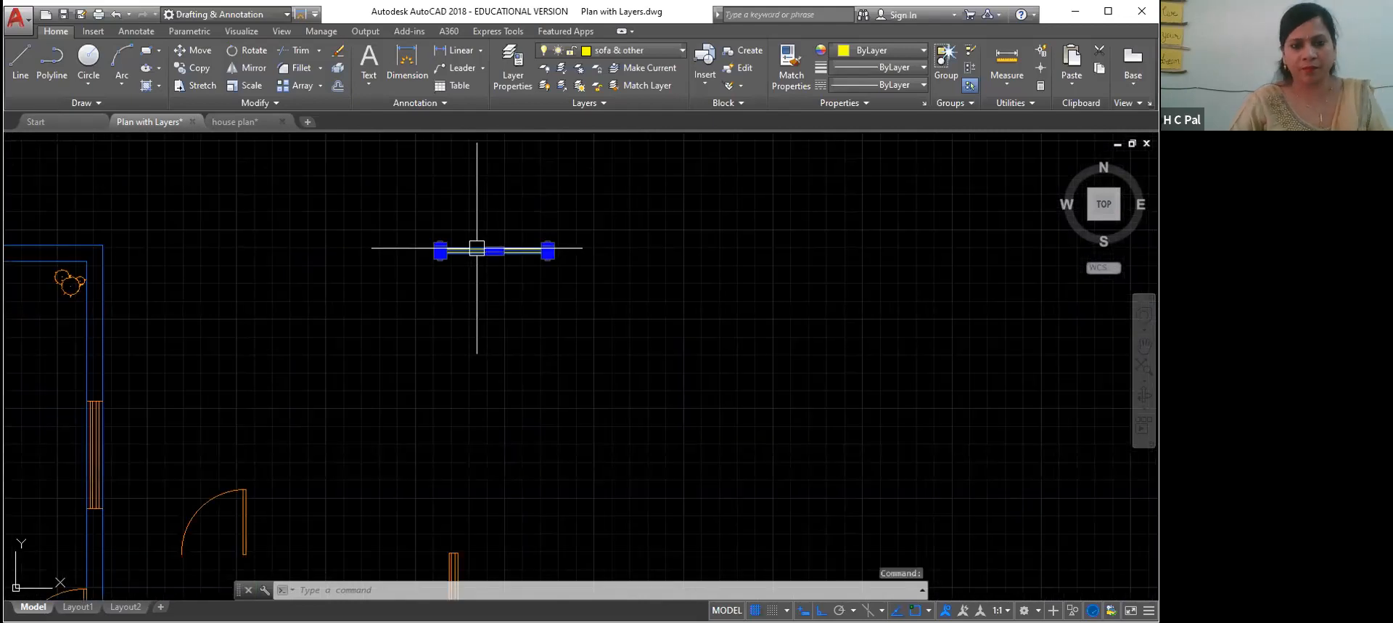
pyautogui.press('Delete')
pyautogui.press('Escape')
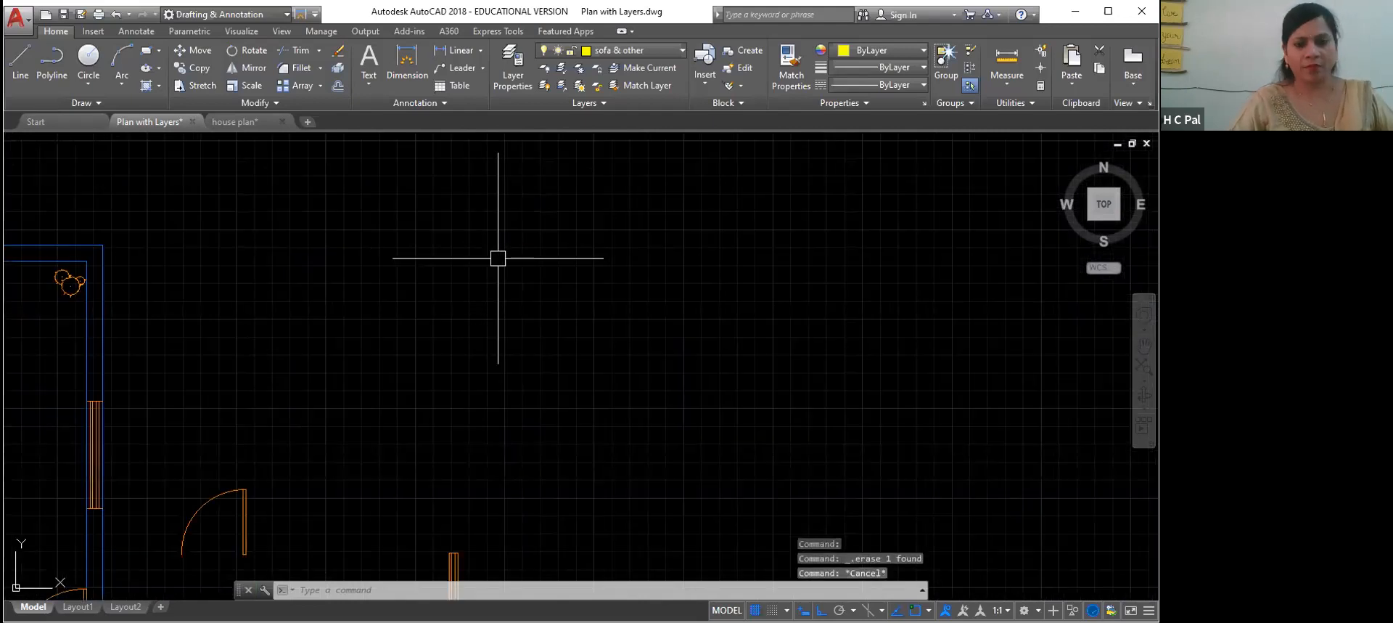
# Step: Draw a 5' by 2' rectangle on the sofa & other layer, in the empty area right of the furnished room
pyautogui.click(146, 51)
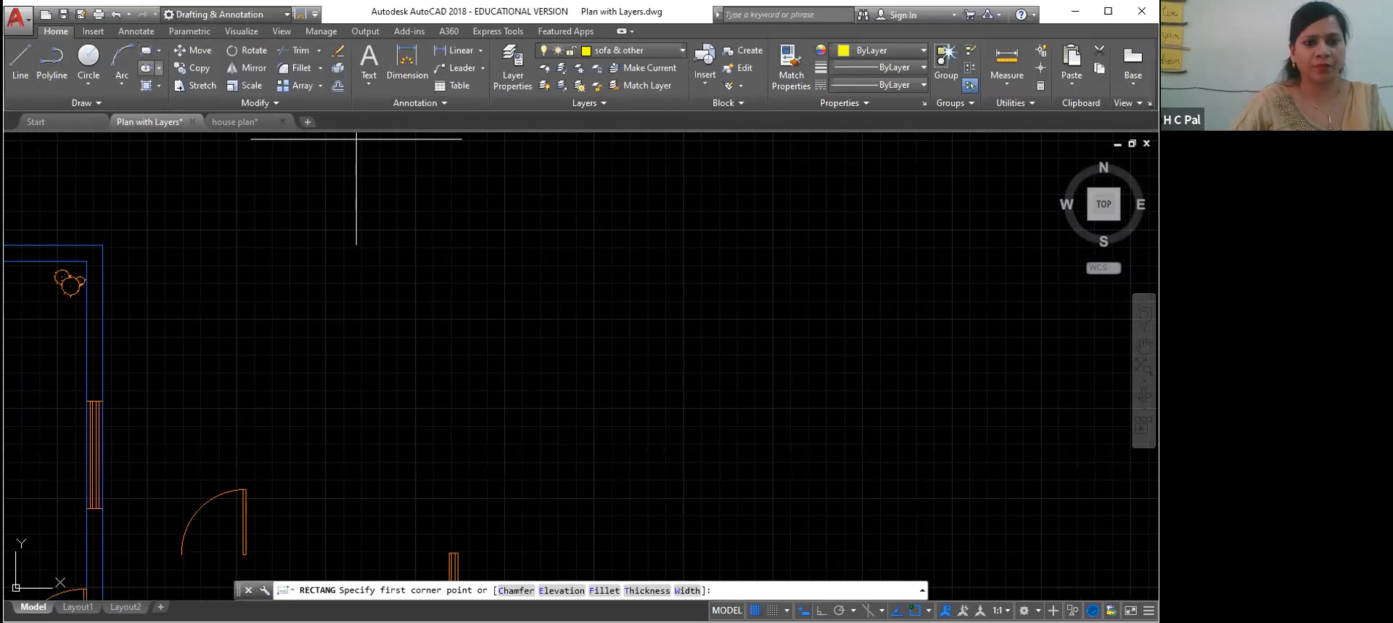
pyautogui.click(350, 317)
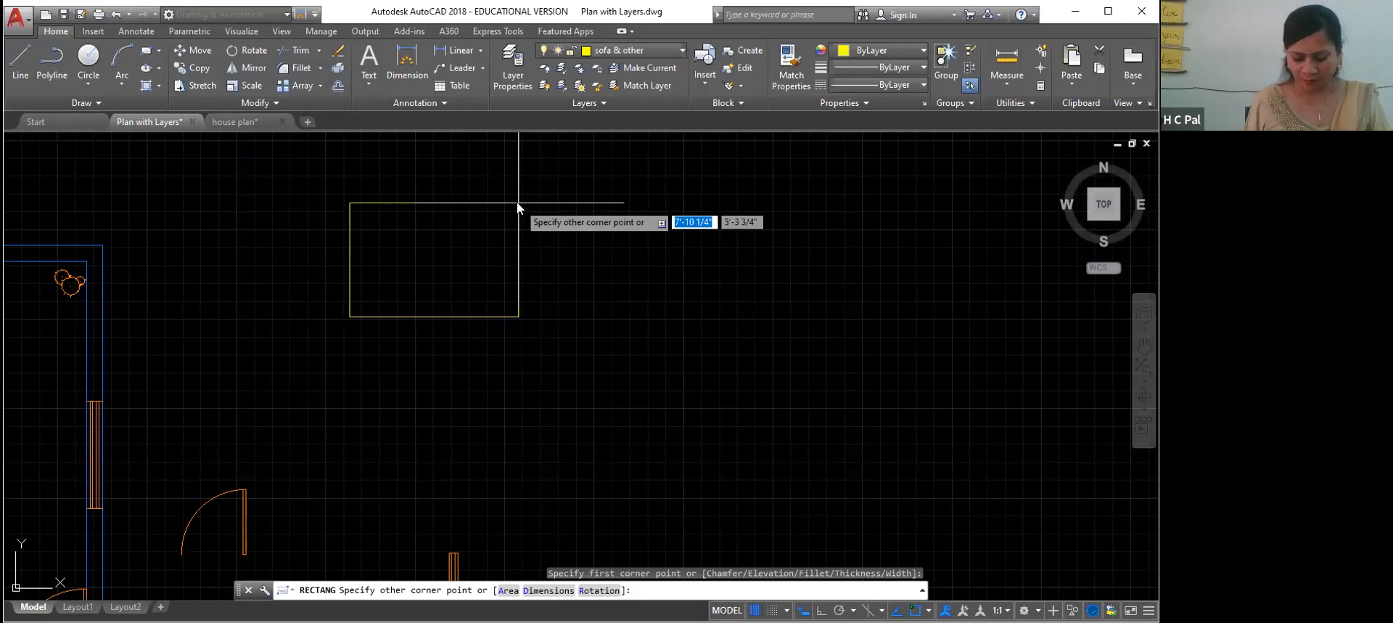
pyautogui.write("5'")
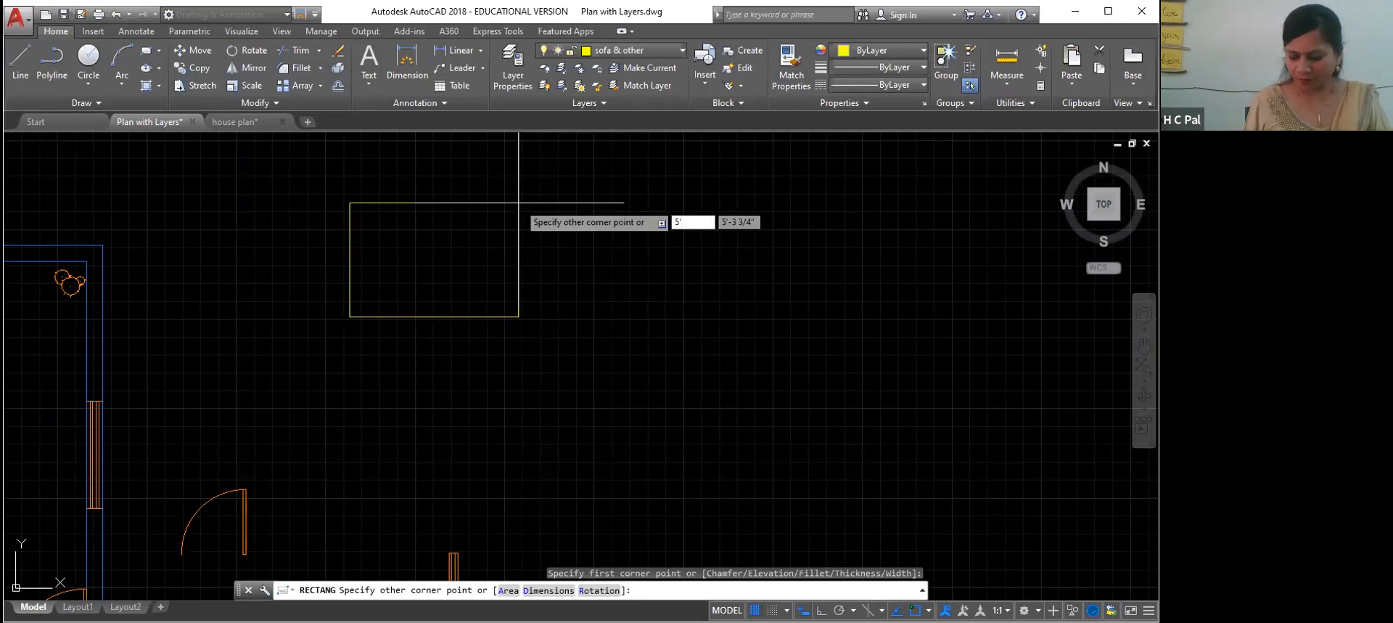
pyautogui.press('Tab')
pyautogui.write('2')
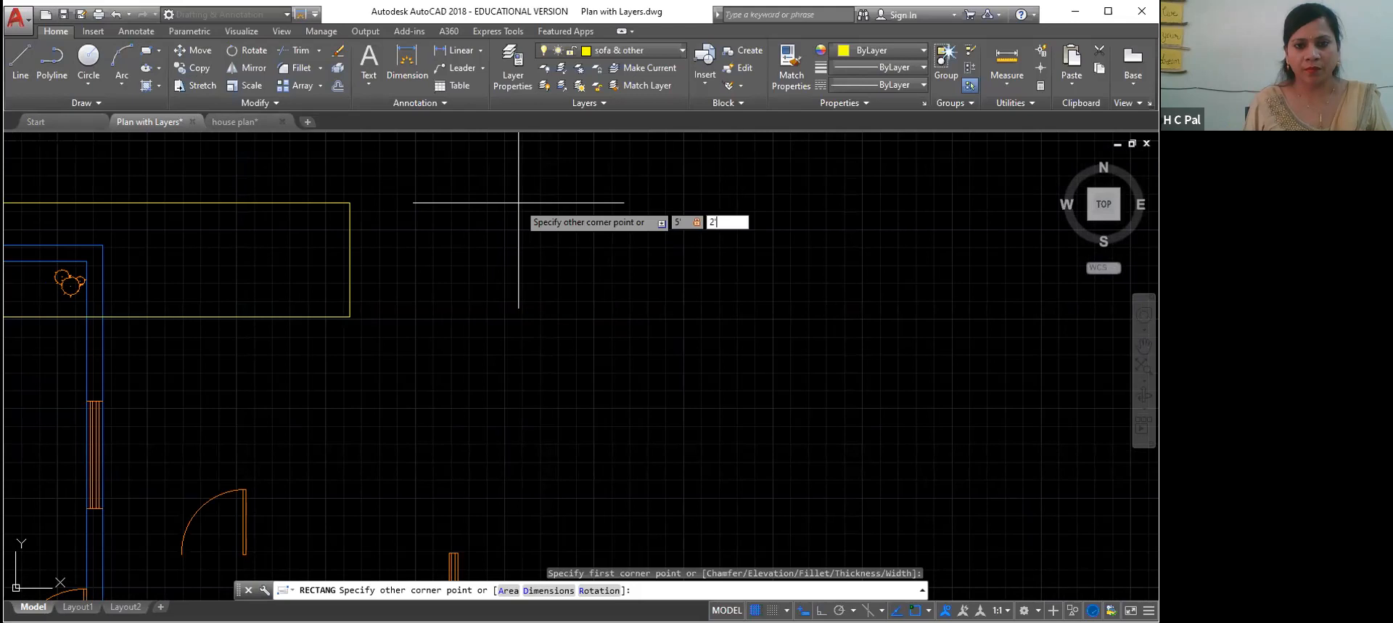
pyautogui.write("'")
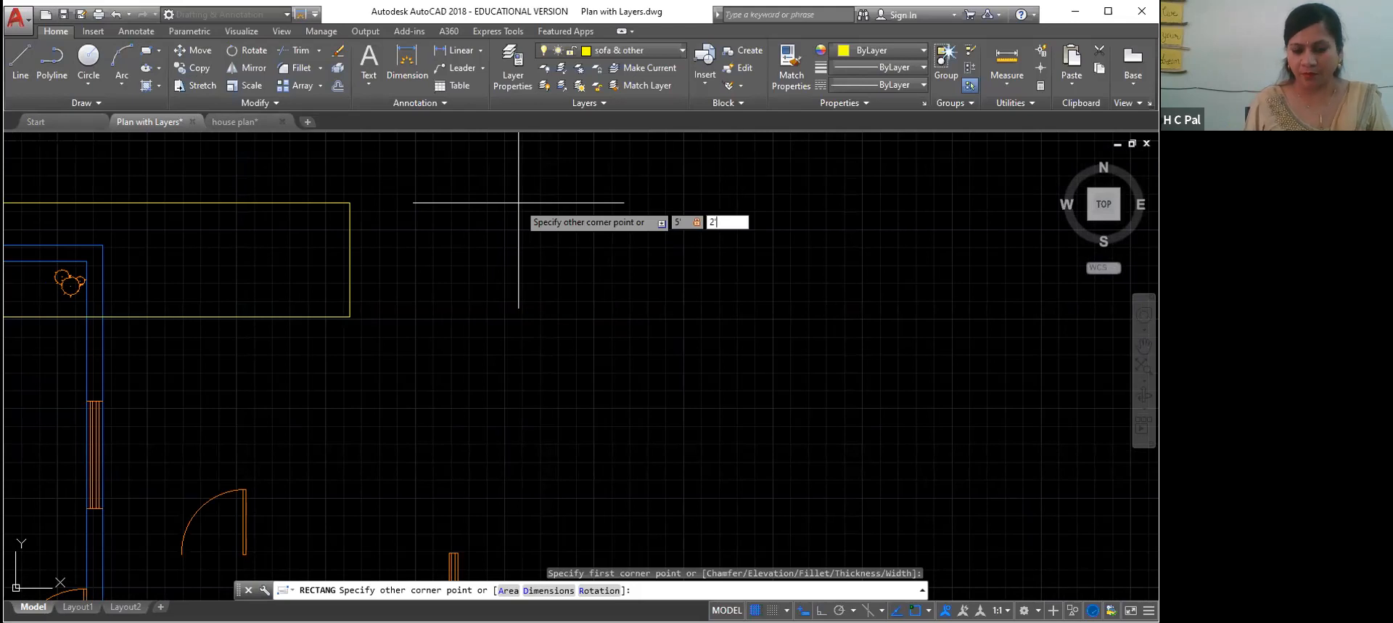
pyautogui.press('Return')
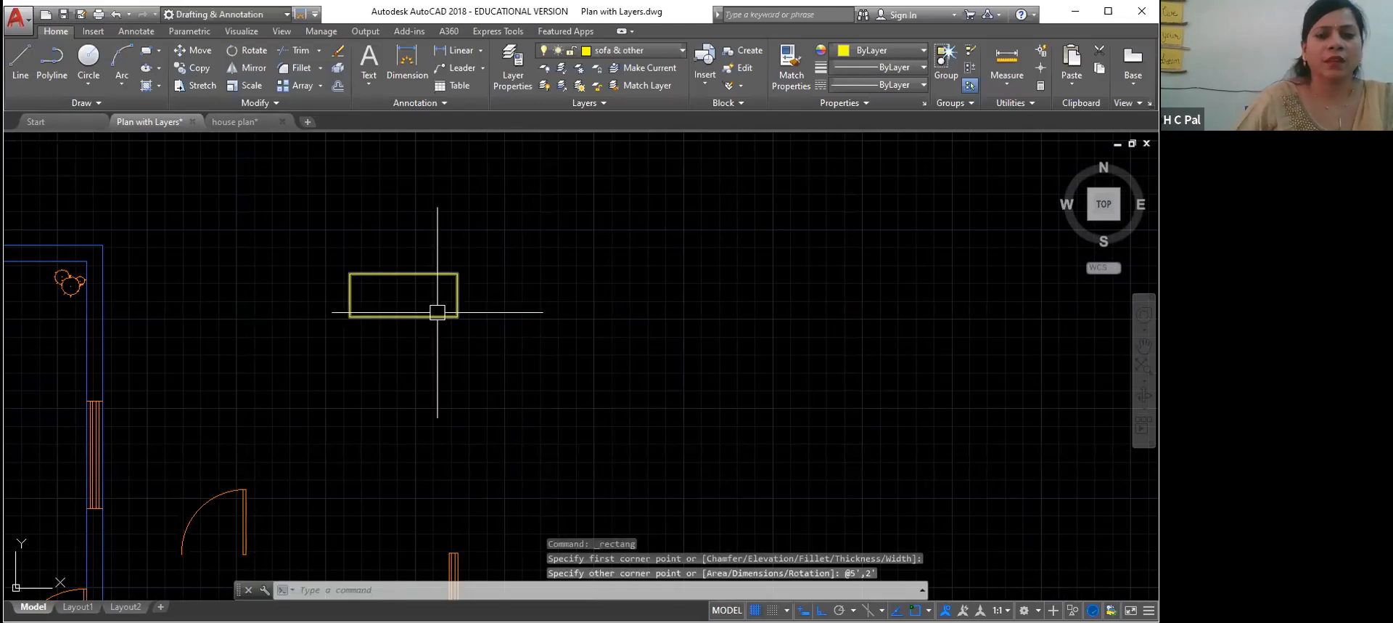
pyautogui.click(426, 273)
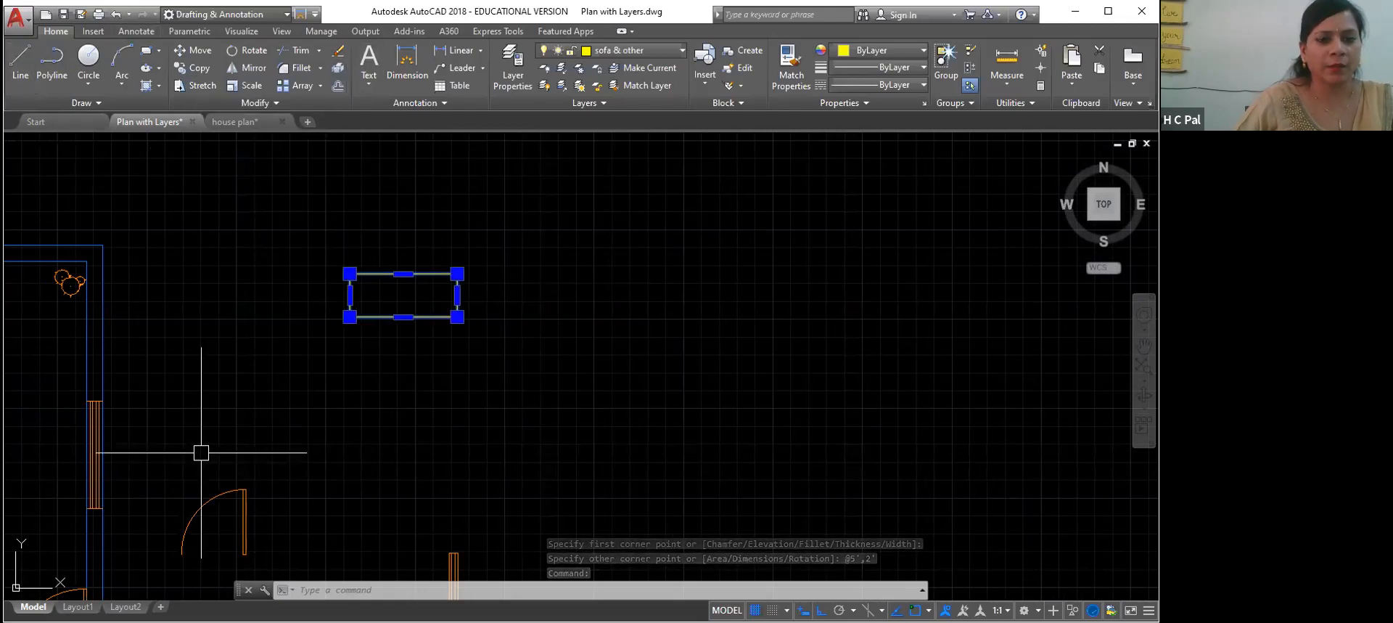
pyautogui.press('Escape')
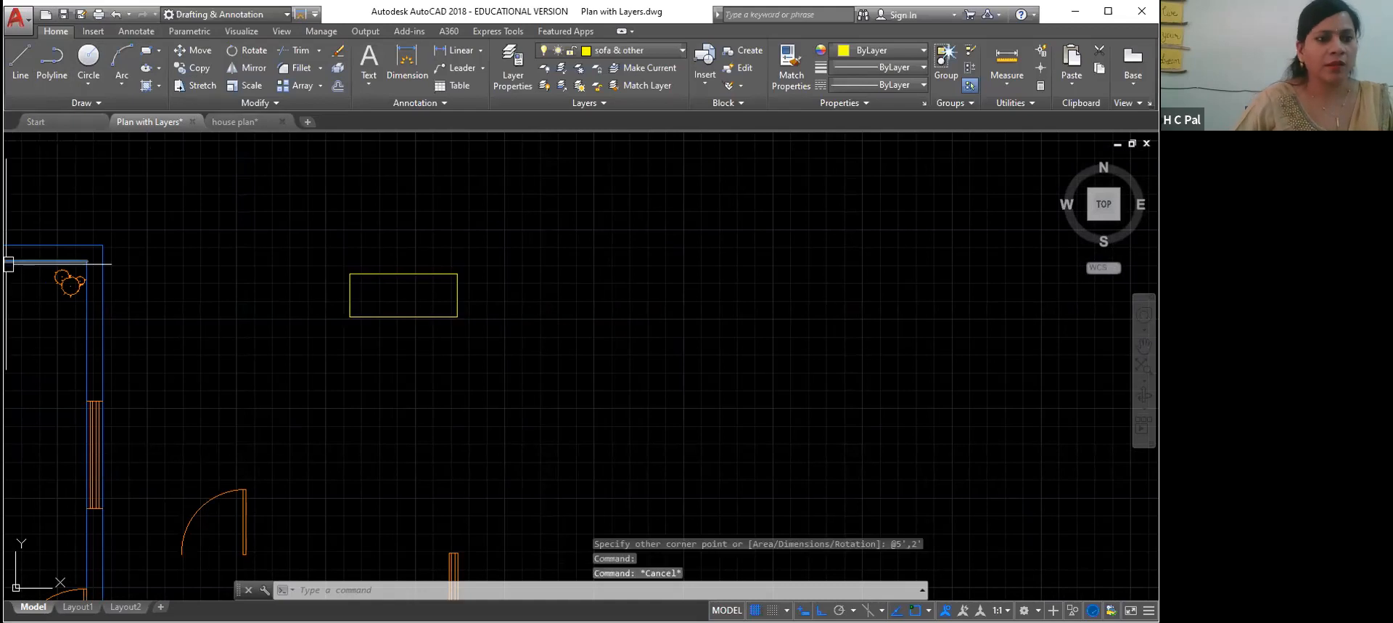
pyautogui.click(21, 61)
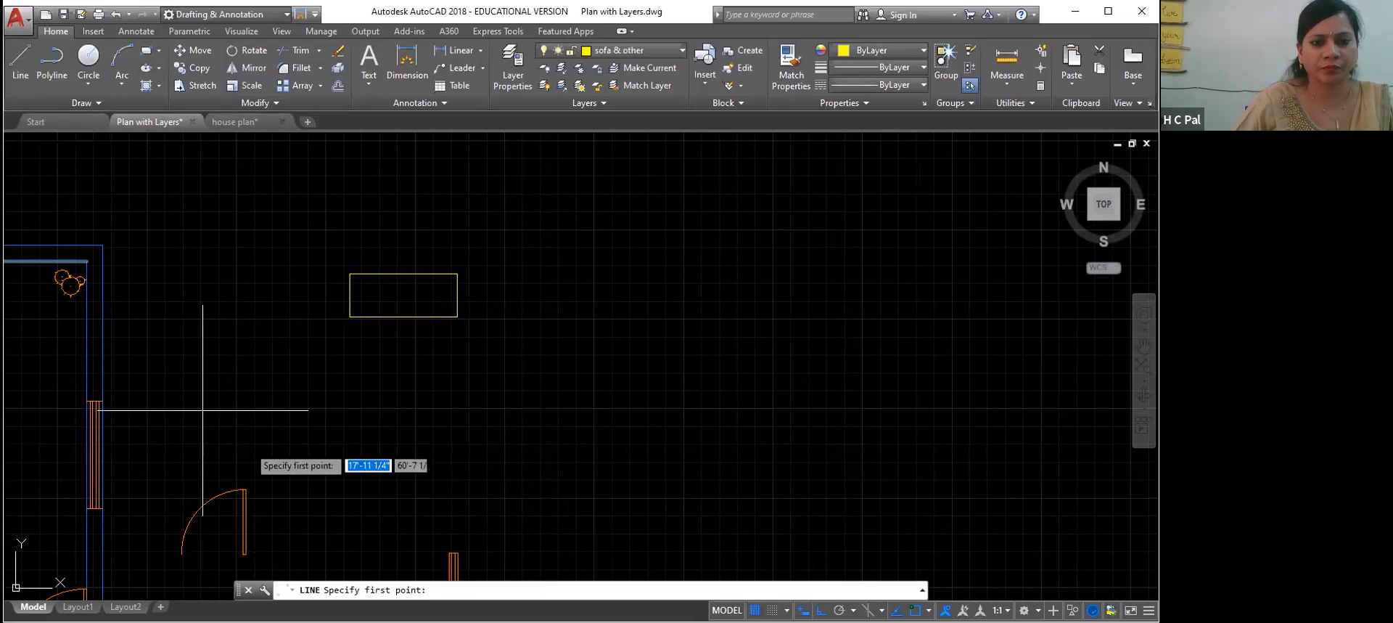
pyautogui.click(349, 274)
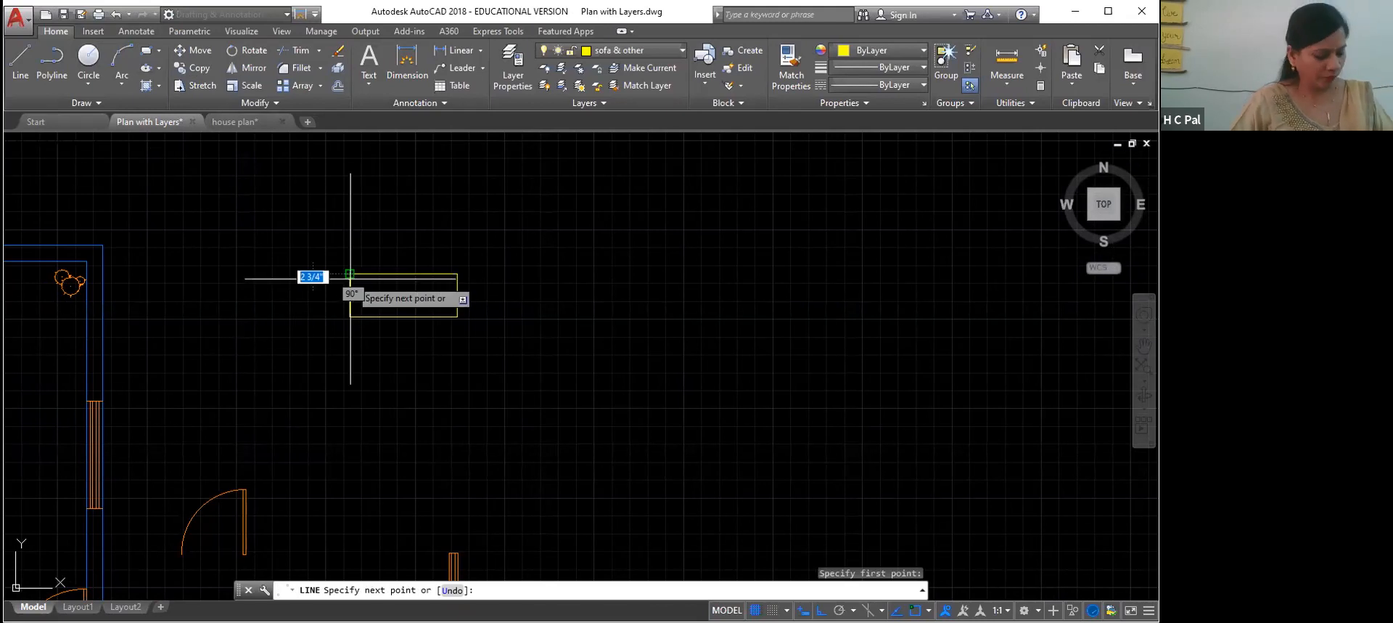
pyautogui.press('Escape')
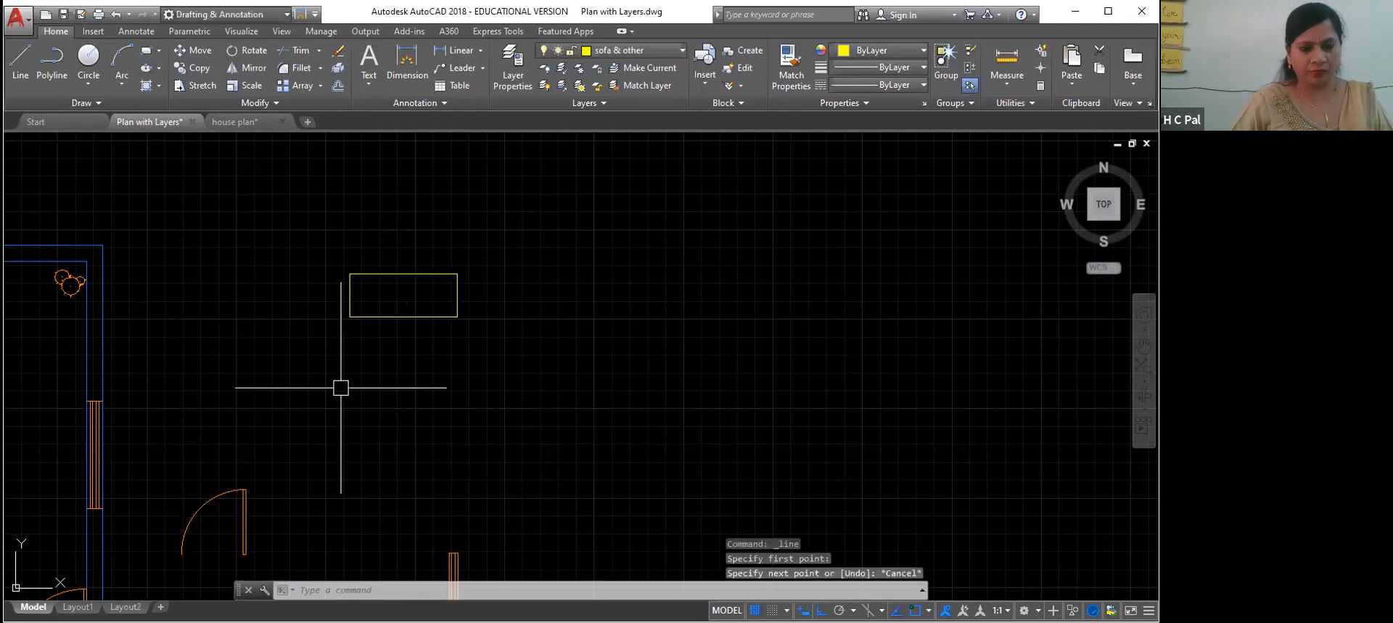
# Step: Start a line outline at the 5' by 2' rectangle's lower-left corner: 3" up, 4" left, and 2' up
pyautogui.press('Return')
pyautogui.click(350, 296)
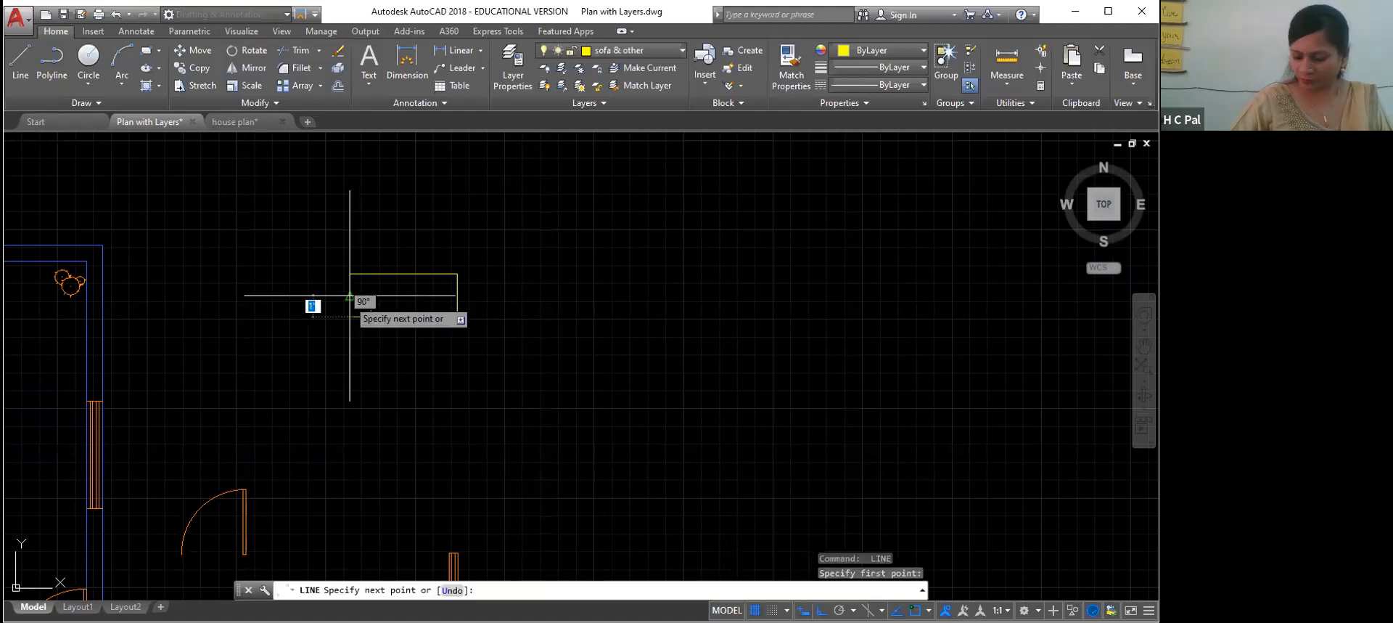
pyautogui.write("3'")
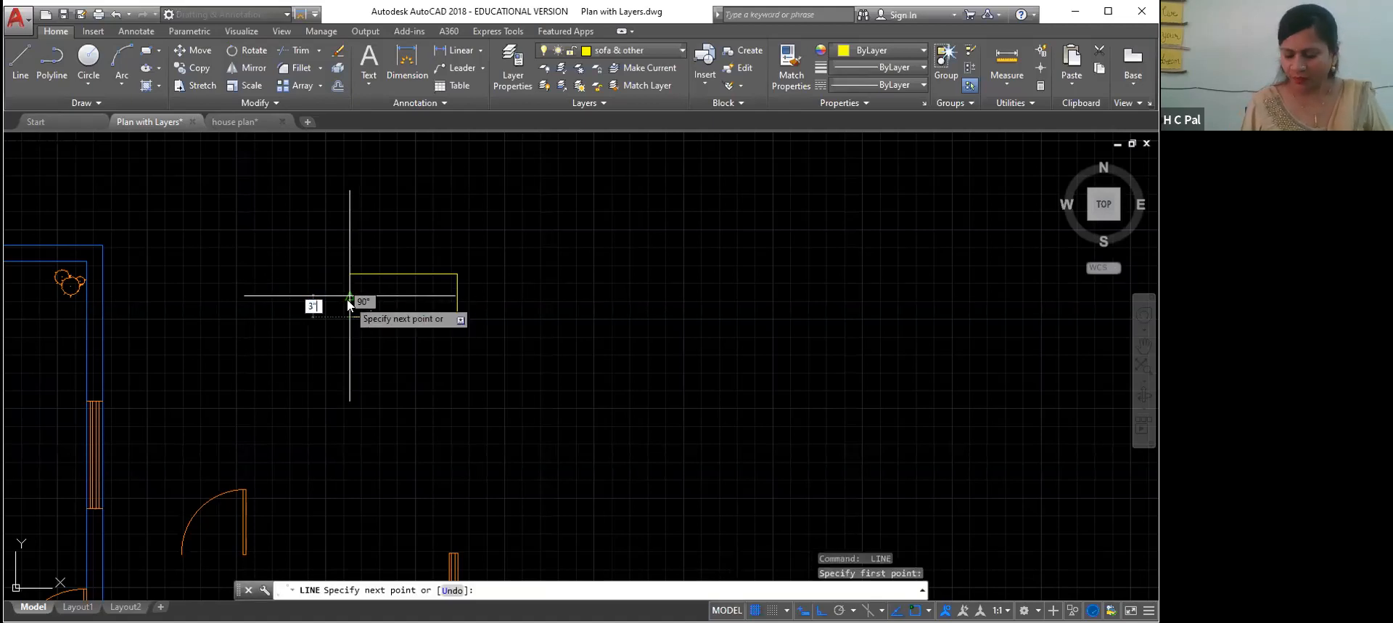
pyautogui.press('Return')
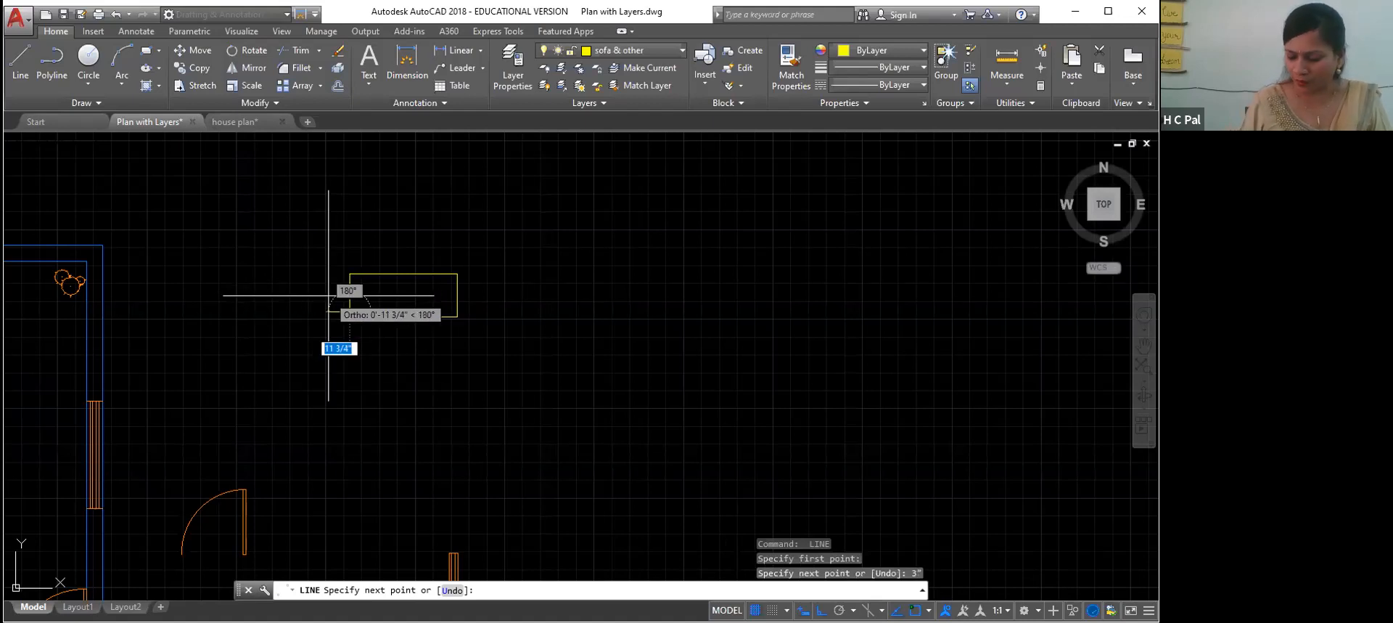
pyautogui.write('4"')
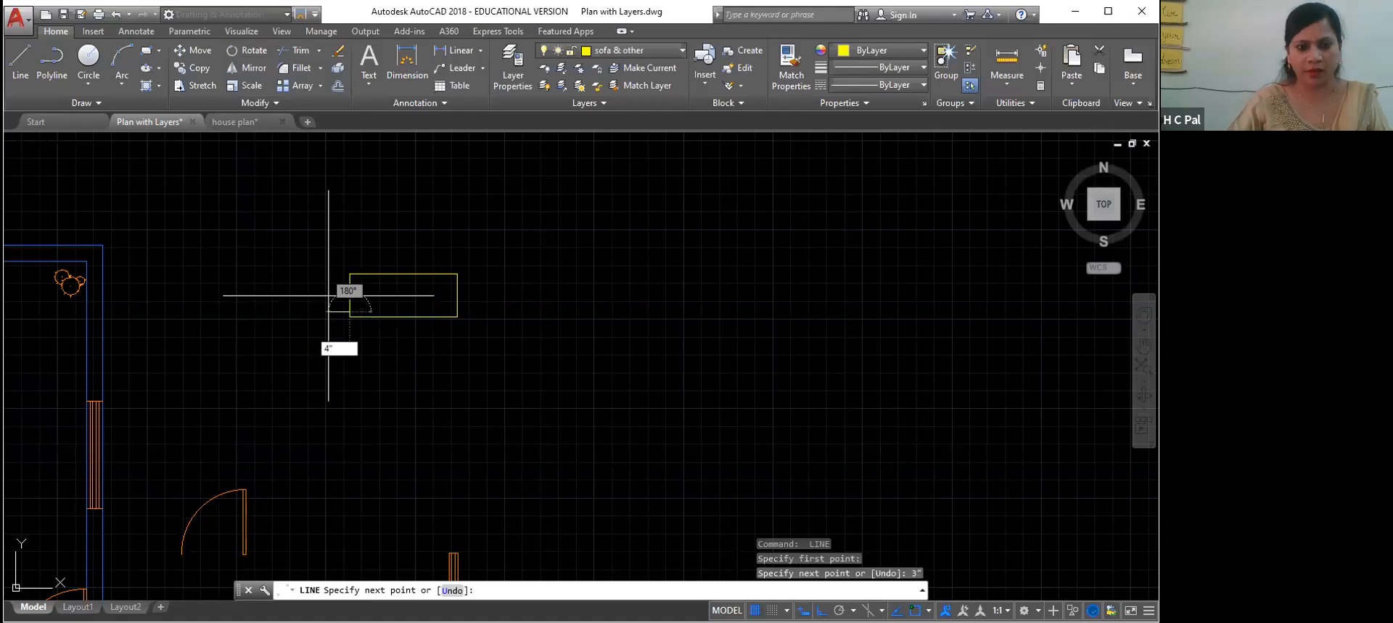
pyautogui.press('Return')
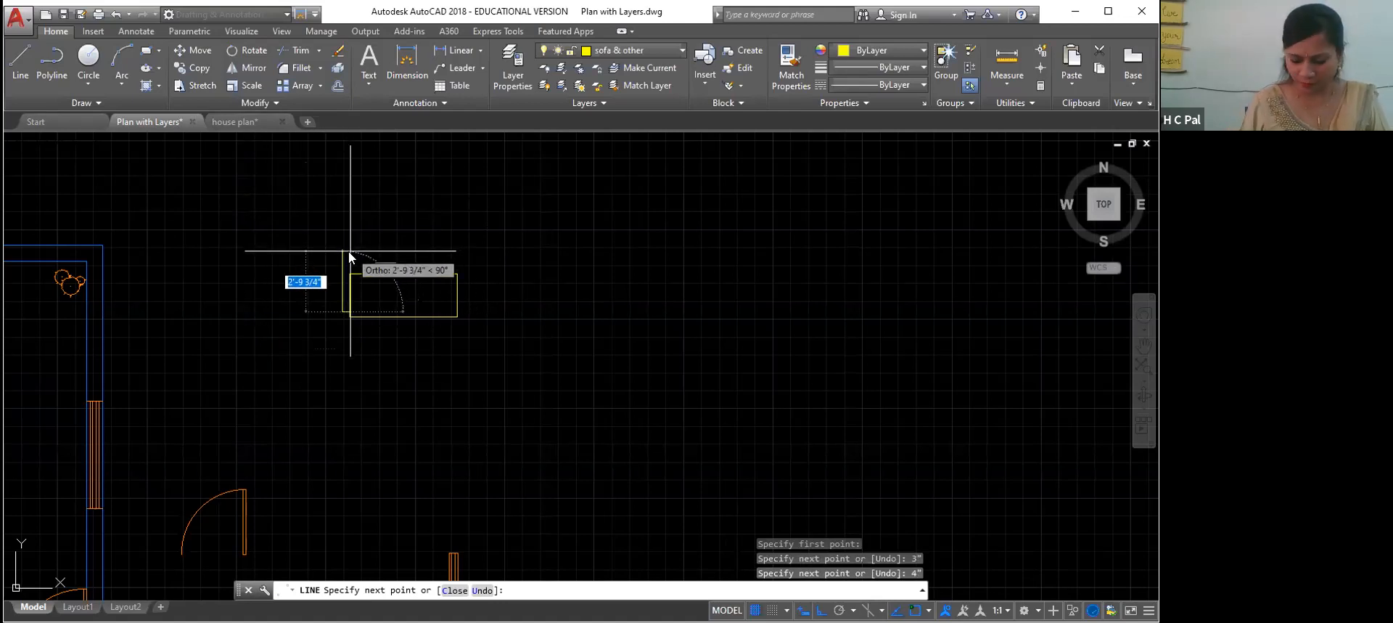
pyautogui.press('BackSpace')
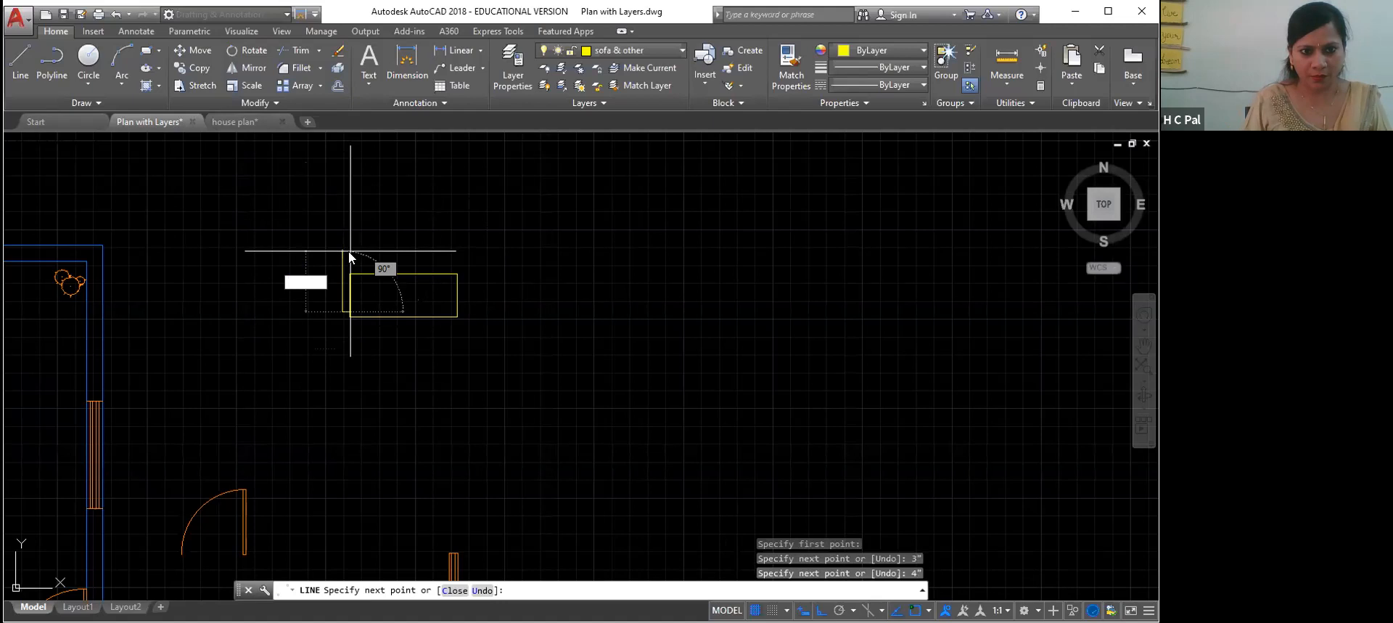
pyautogui.write('2')
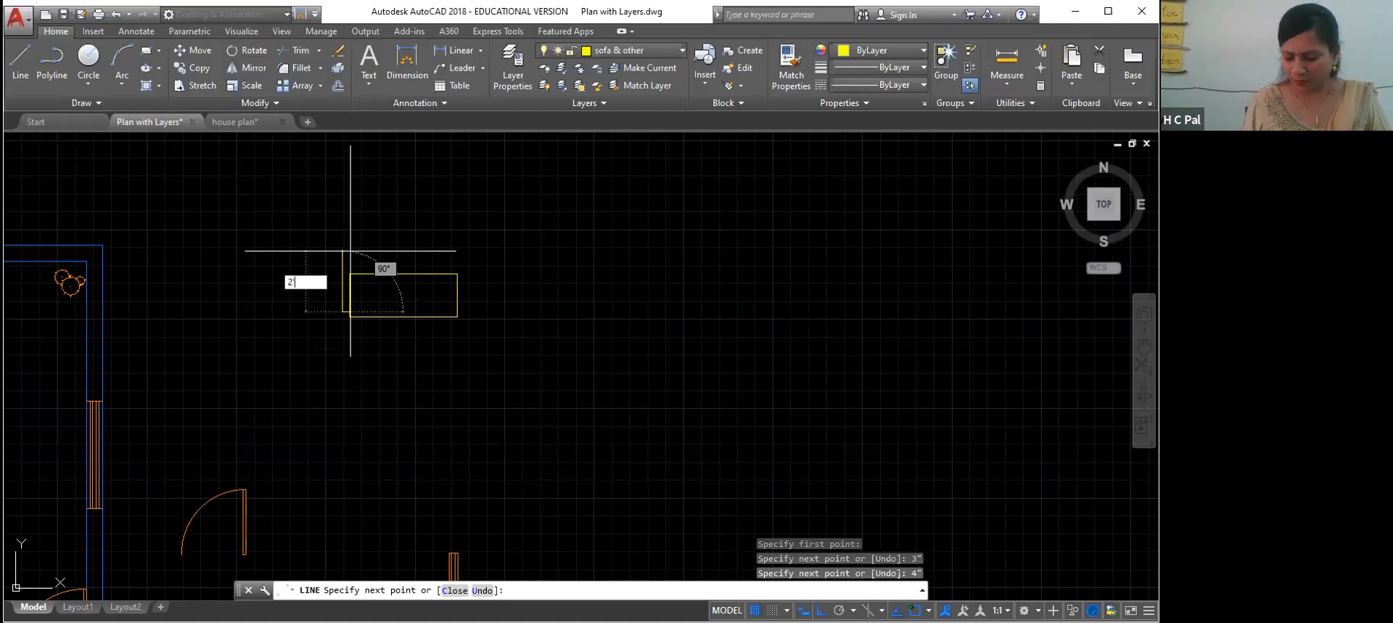
pyautogui.write("'")
pyautogui.press('Return')
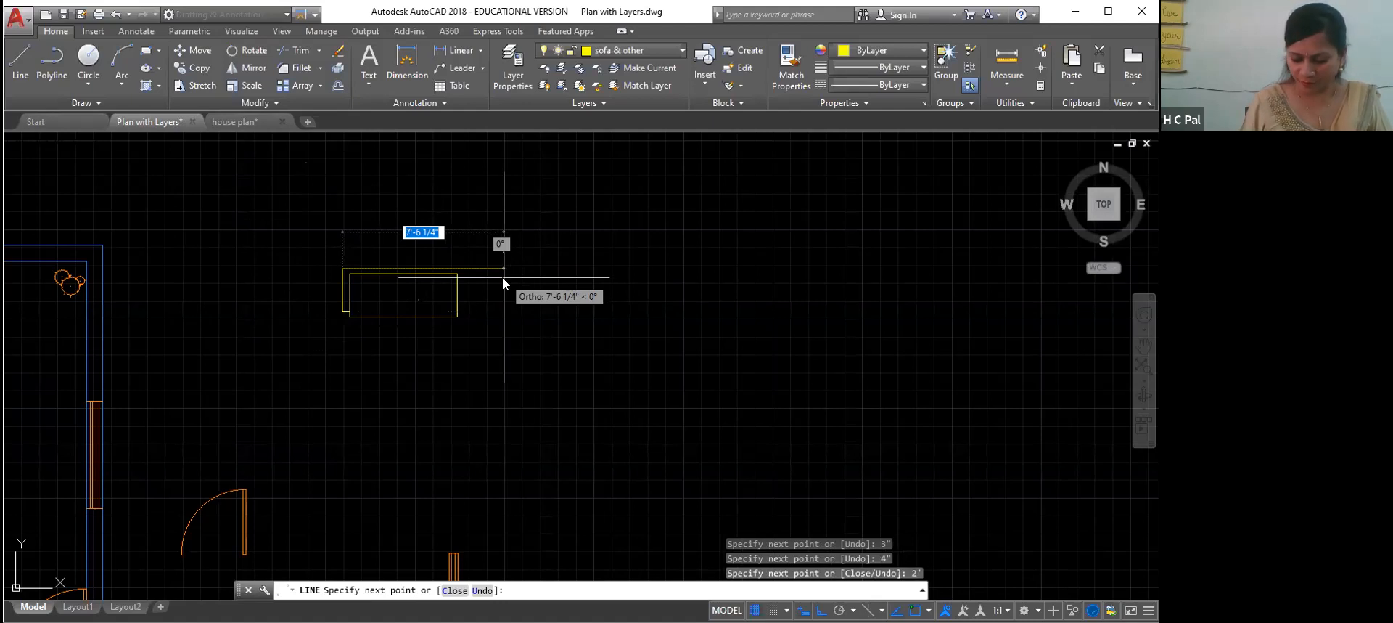
# Step: Continue the outline around the rectangle 5'6" right, 3' down and 3" left, and end the line
pyautogui.write('5\'6"')
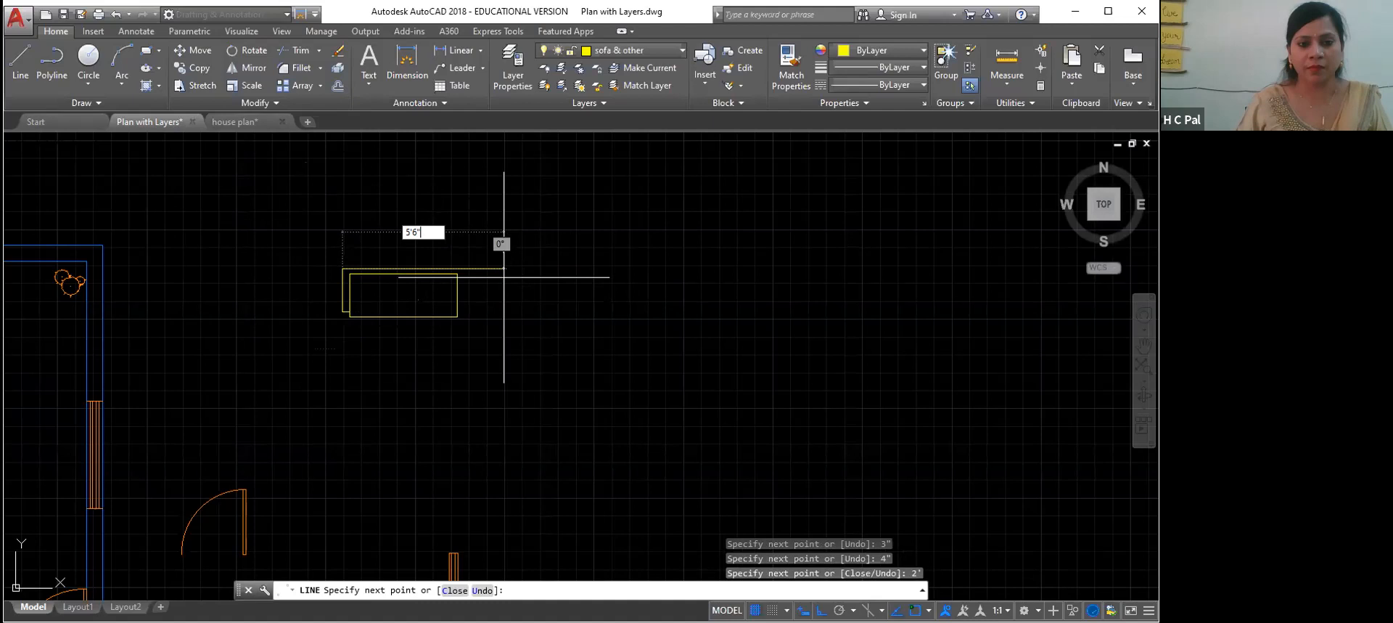
pyautogui.press('Return')
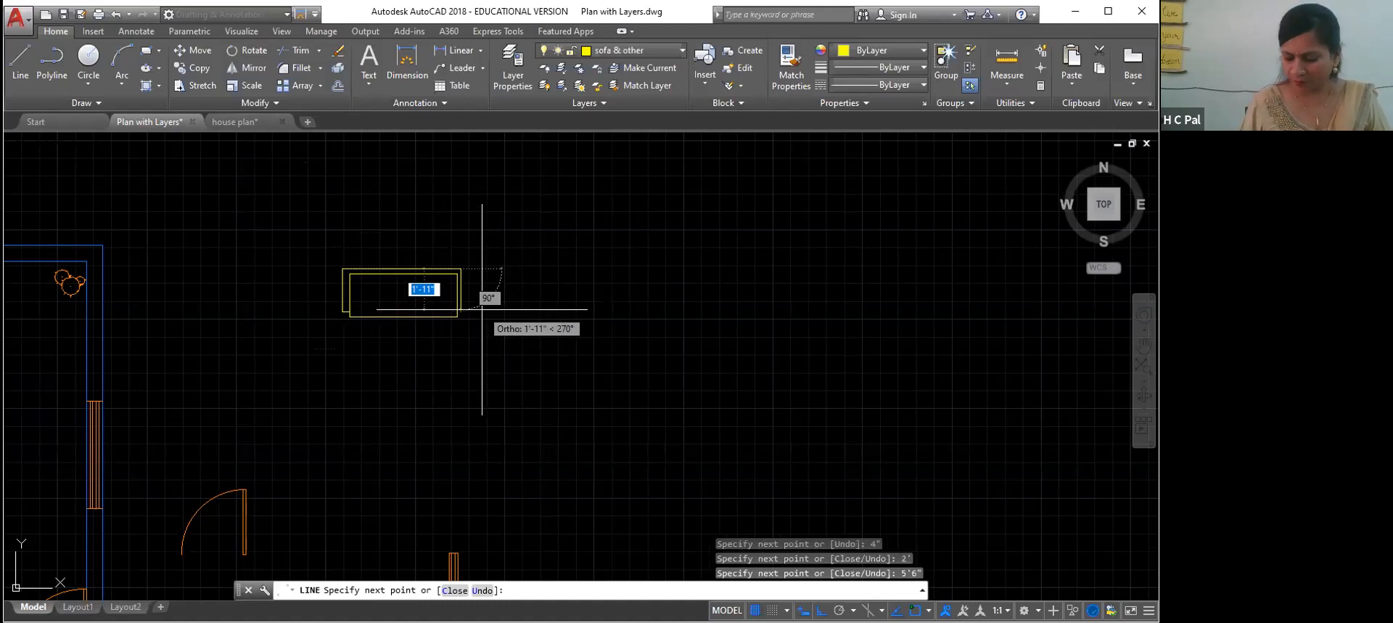
pyautogui.write("3'")
pyautogui.press('Return')
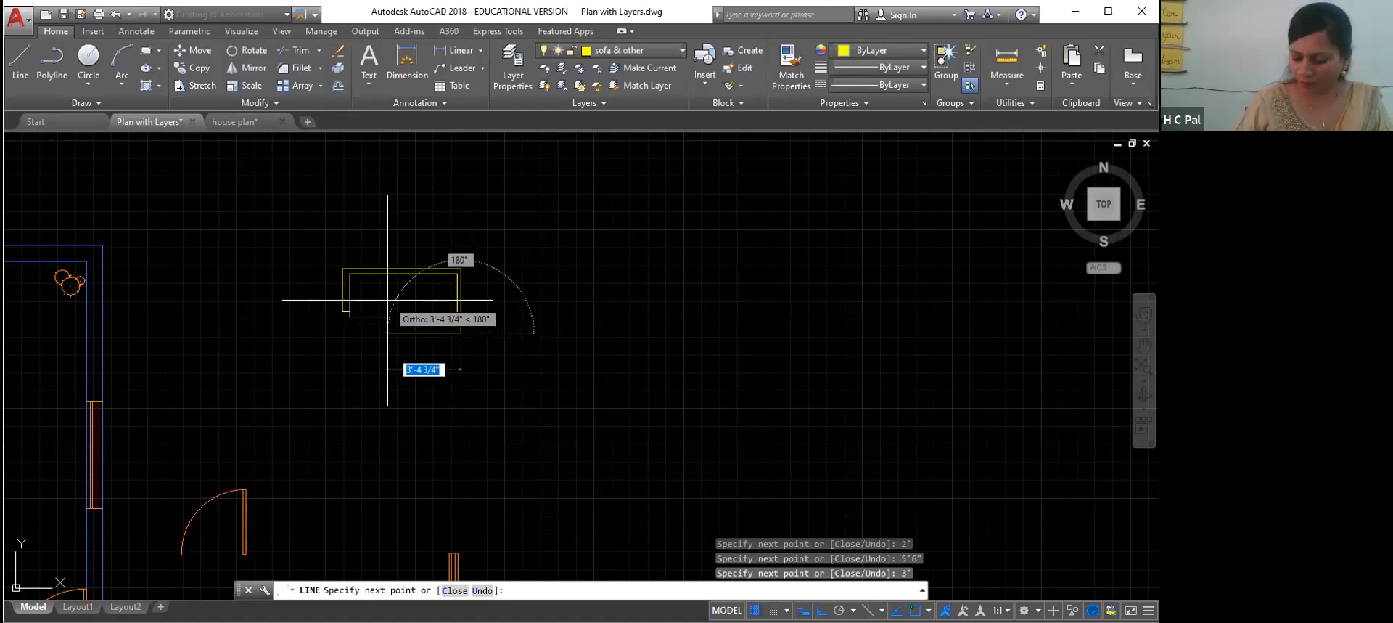
pyautogui.press('BackSpace')
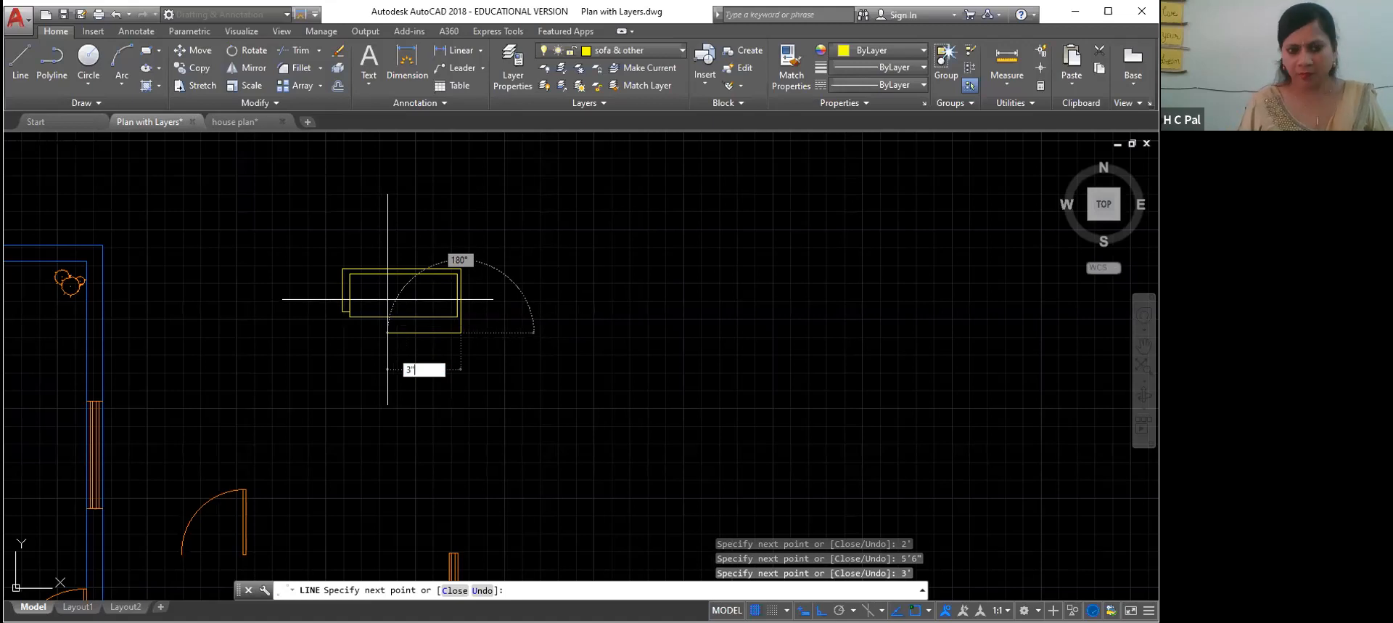
pyautogui.write('3"')
pyautogui.press('Return')
pyautogui.press('Return')
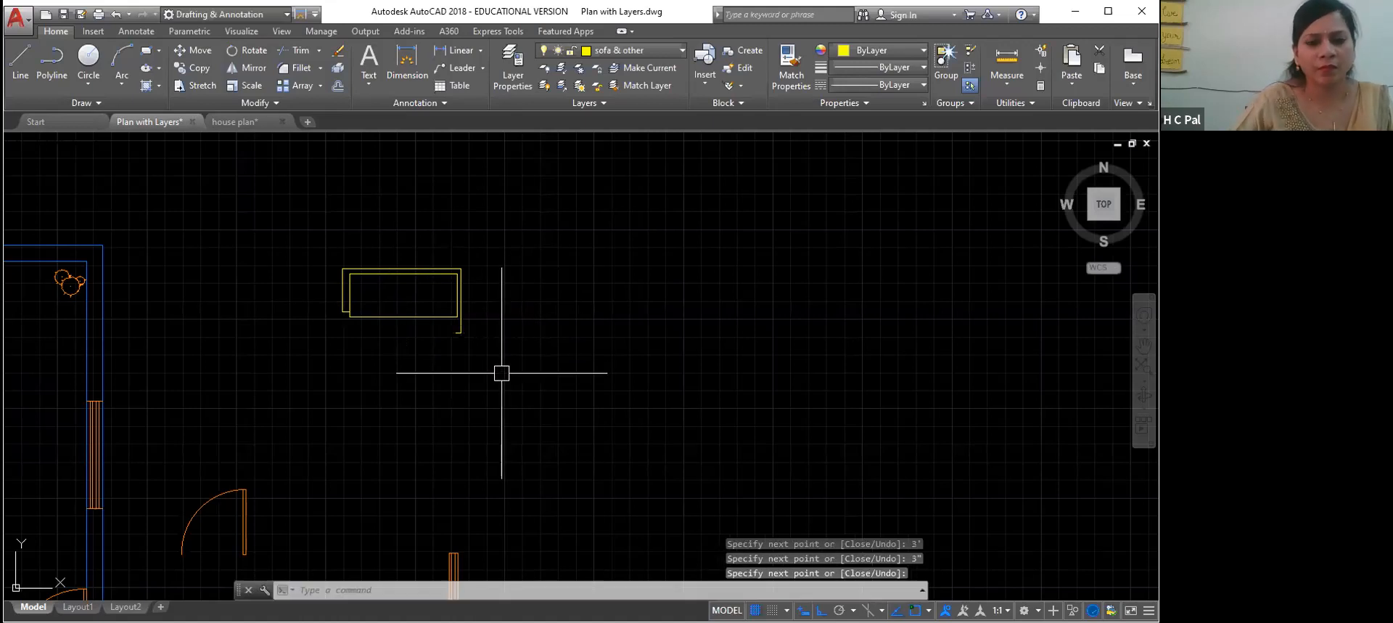
# Step: Undo the line outline drawn around the 5' by 2' rectangle
pyautogui.click(463, 323)
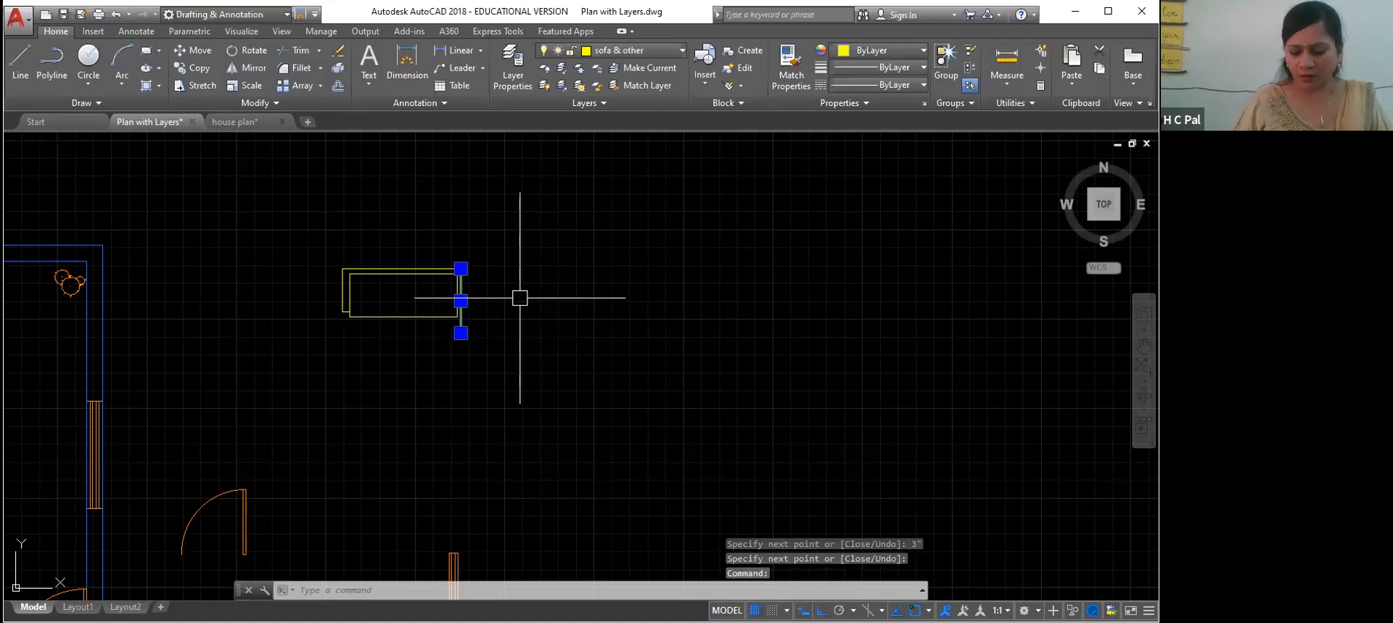
pyautogui.press('Delete')
pyautogui.hotkey('ctrl', 'z')
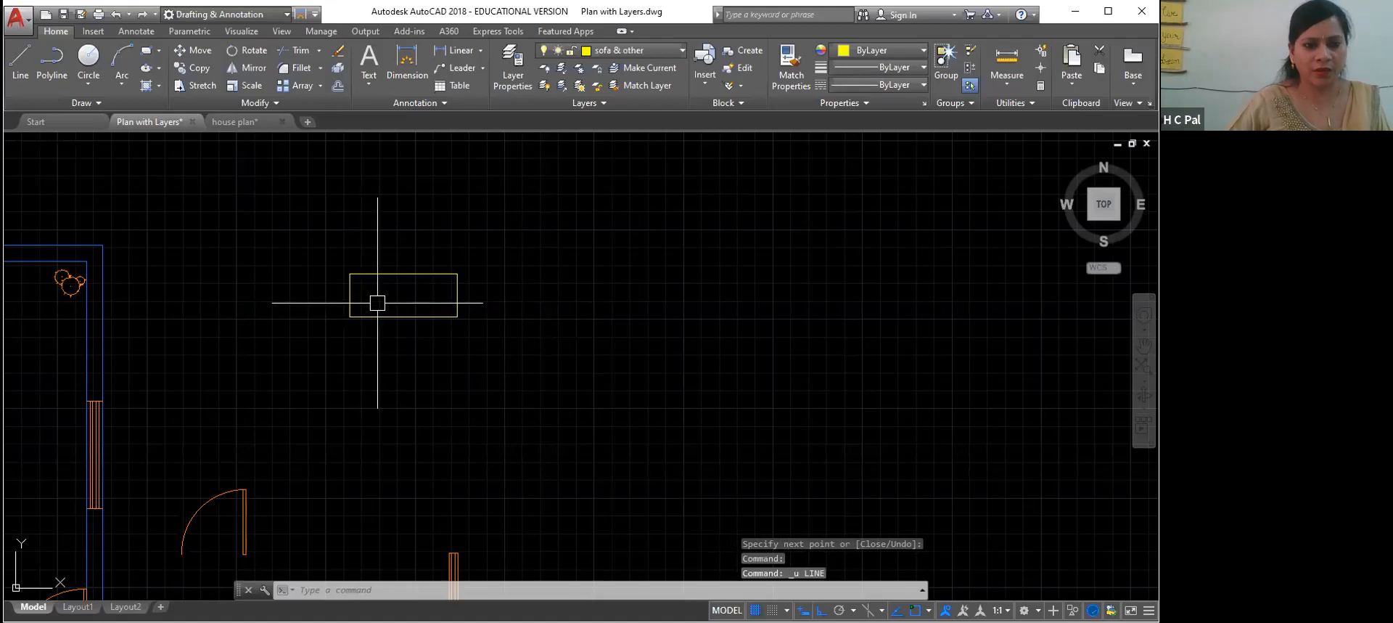
# Step: Start a new line outline from the rectangle's lower-left corner, going 3" up its side and 4" outward to the left
pyautogui.scroll(8, 378, 302)
pyautogui.scroll(-2, 405, 312)
pyautogui.moveTo(420, 296); pyautogui.dragTo(407, 376, button='middle')
pyautogui.scroll(2, 408, 377)
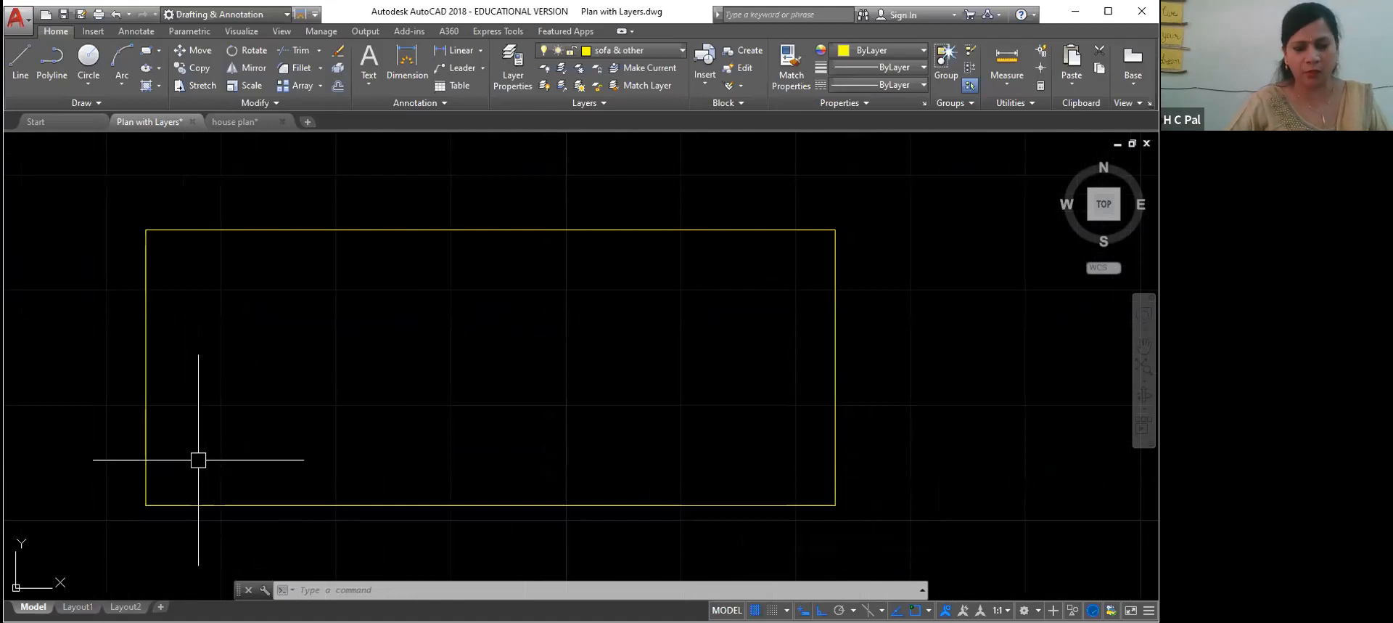
pyautogui.write('L')
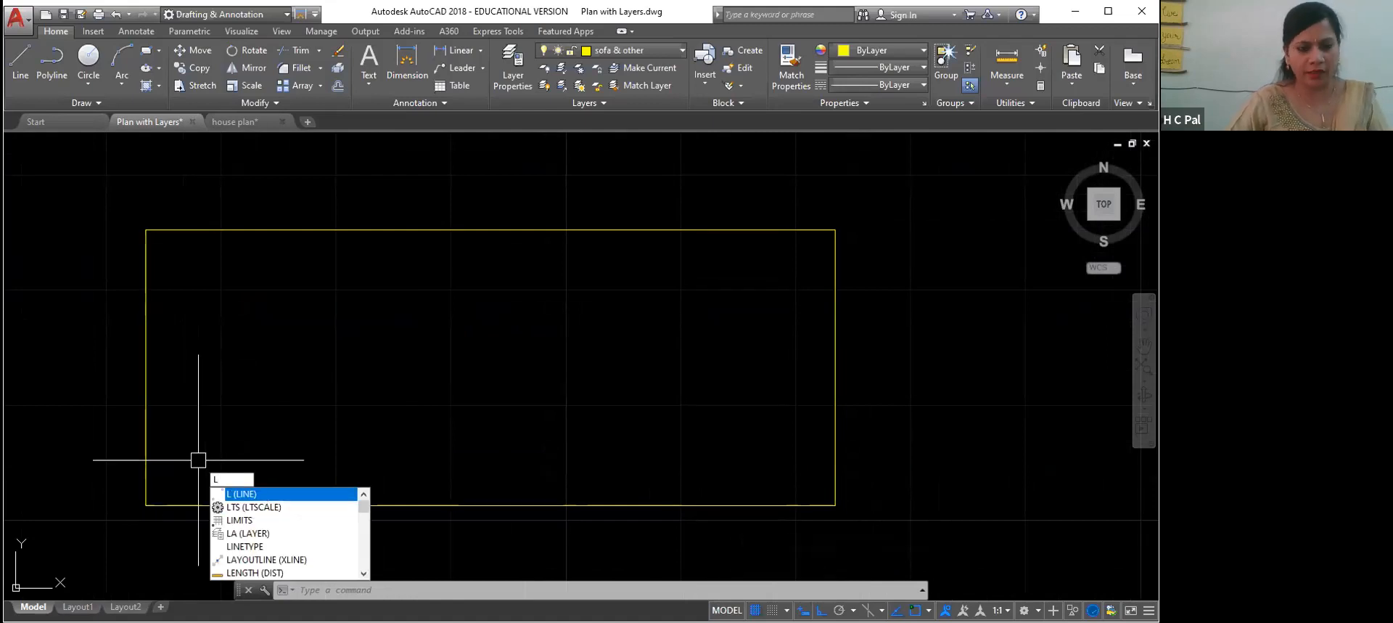
pyautogui.press('Return')
pyautogui.click(145, 504)
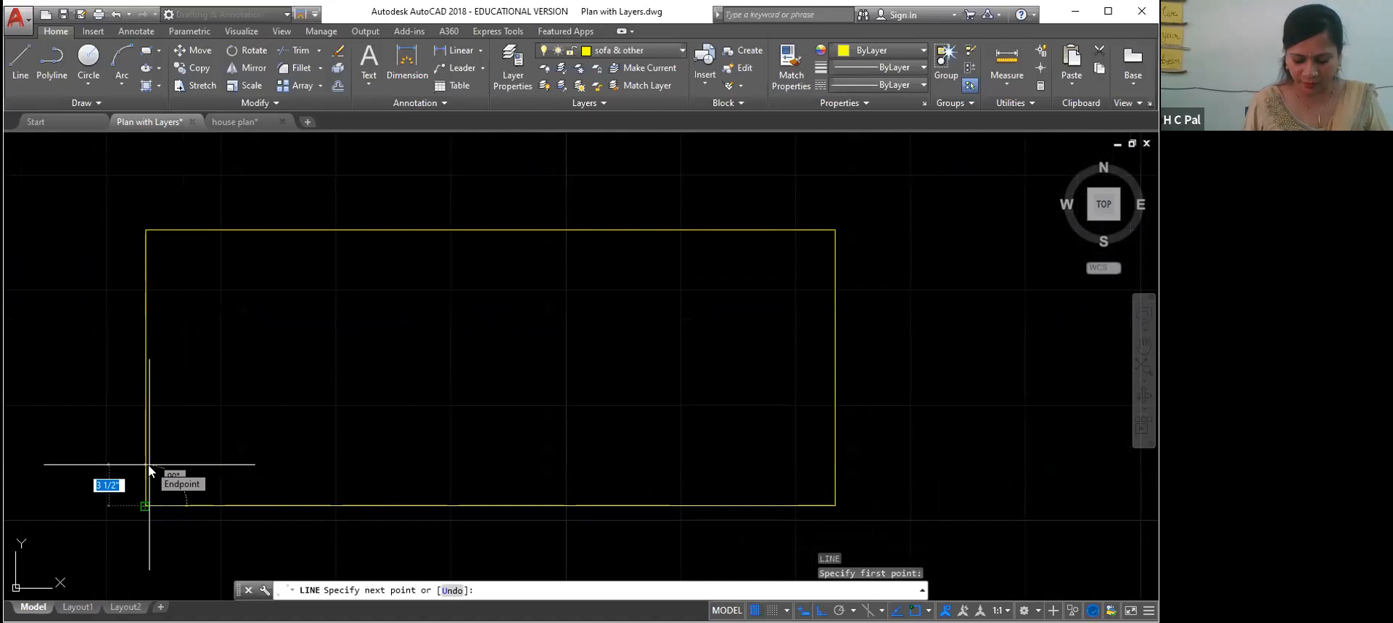
pyautogui.write('3')
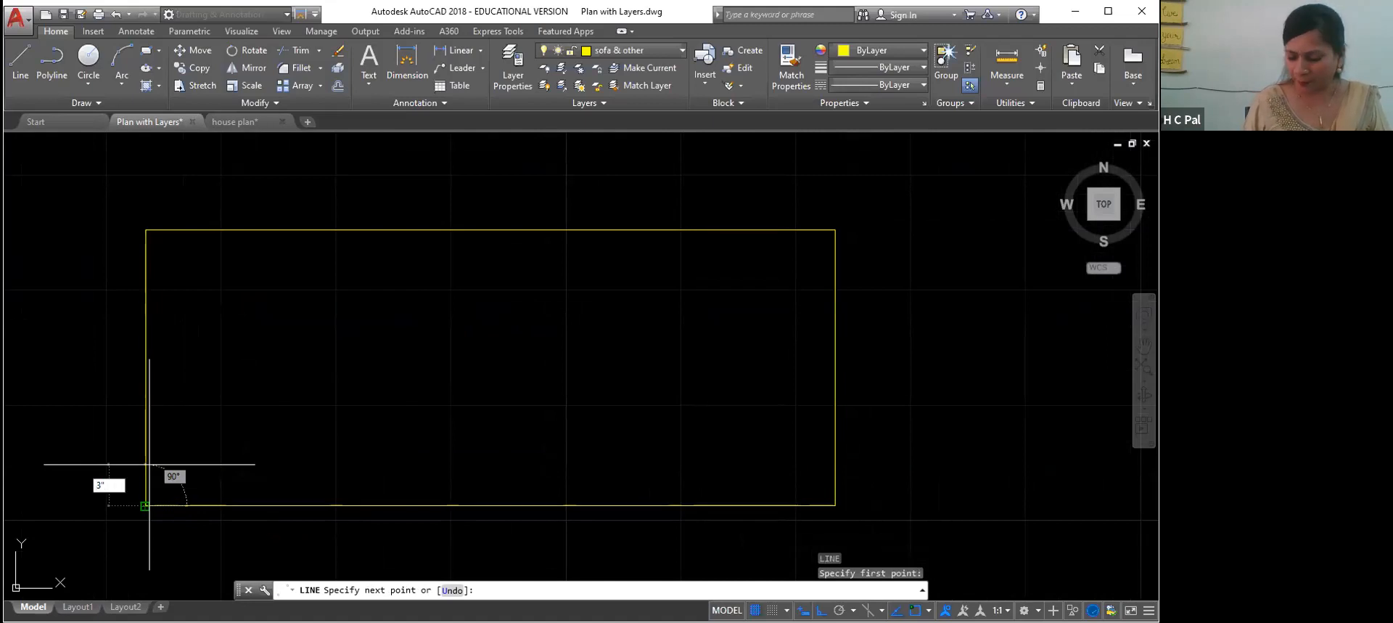
pyautogui.press('Return')
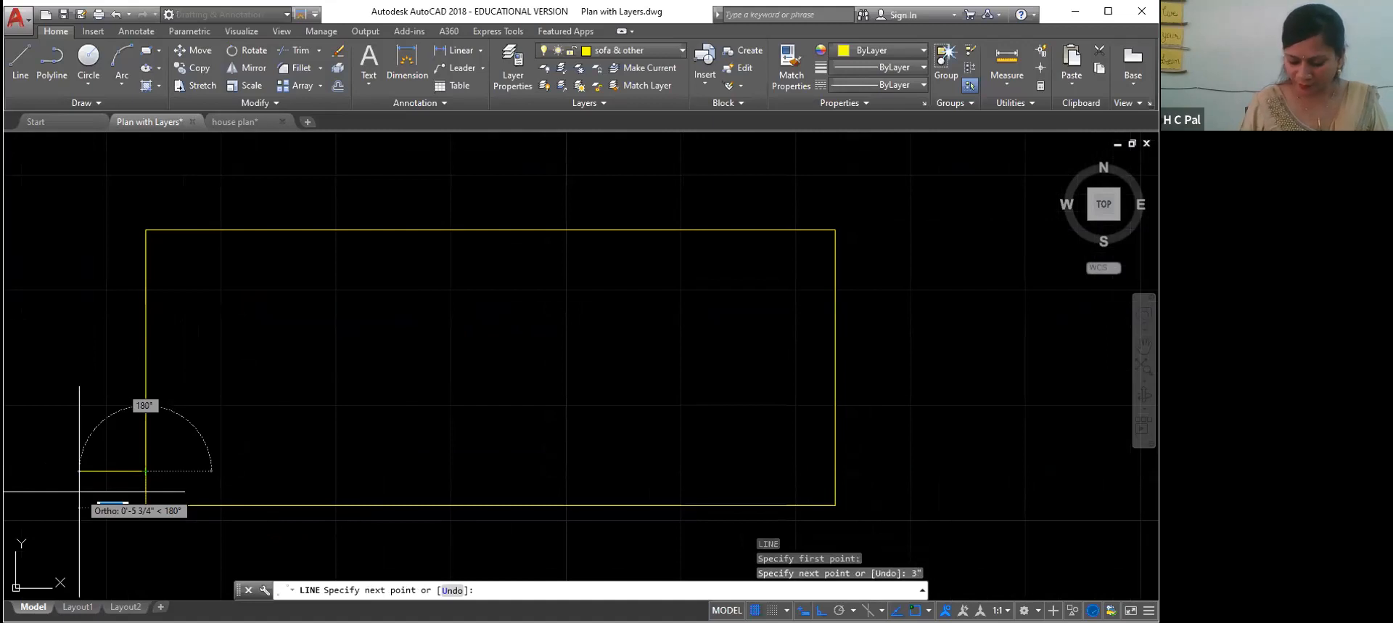
pyautogui.write('4')
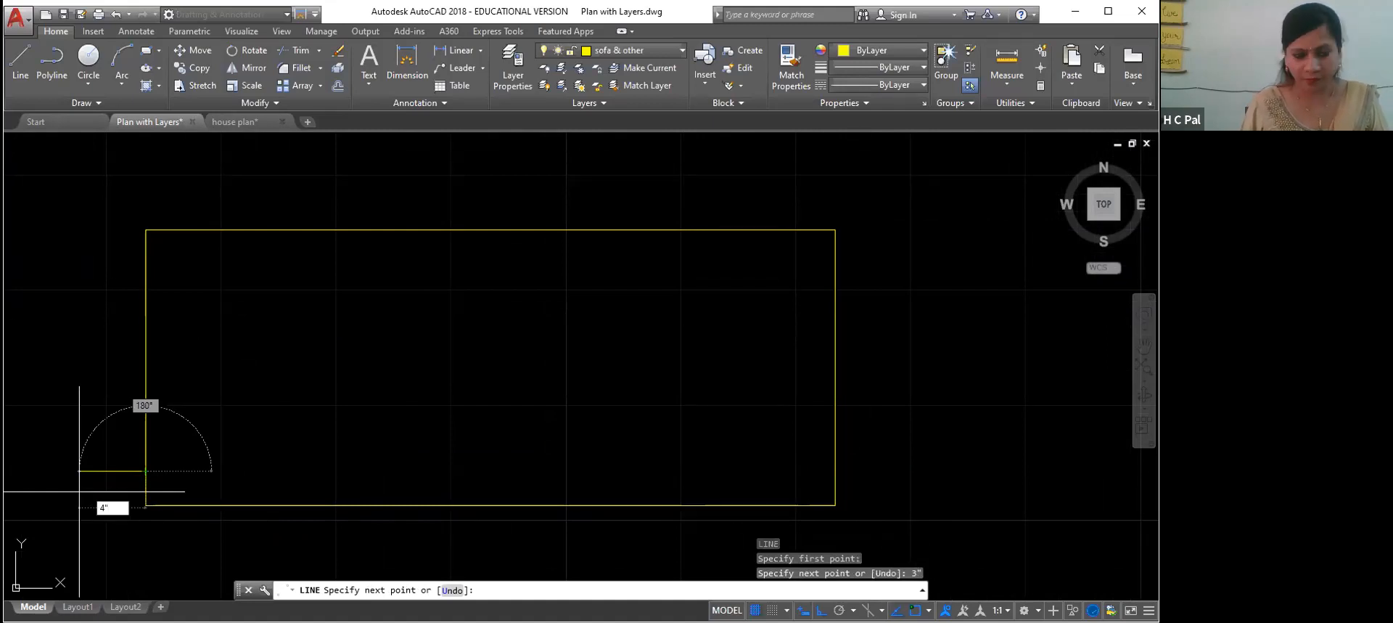
pyautogui.press('Return')
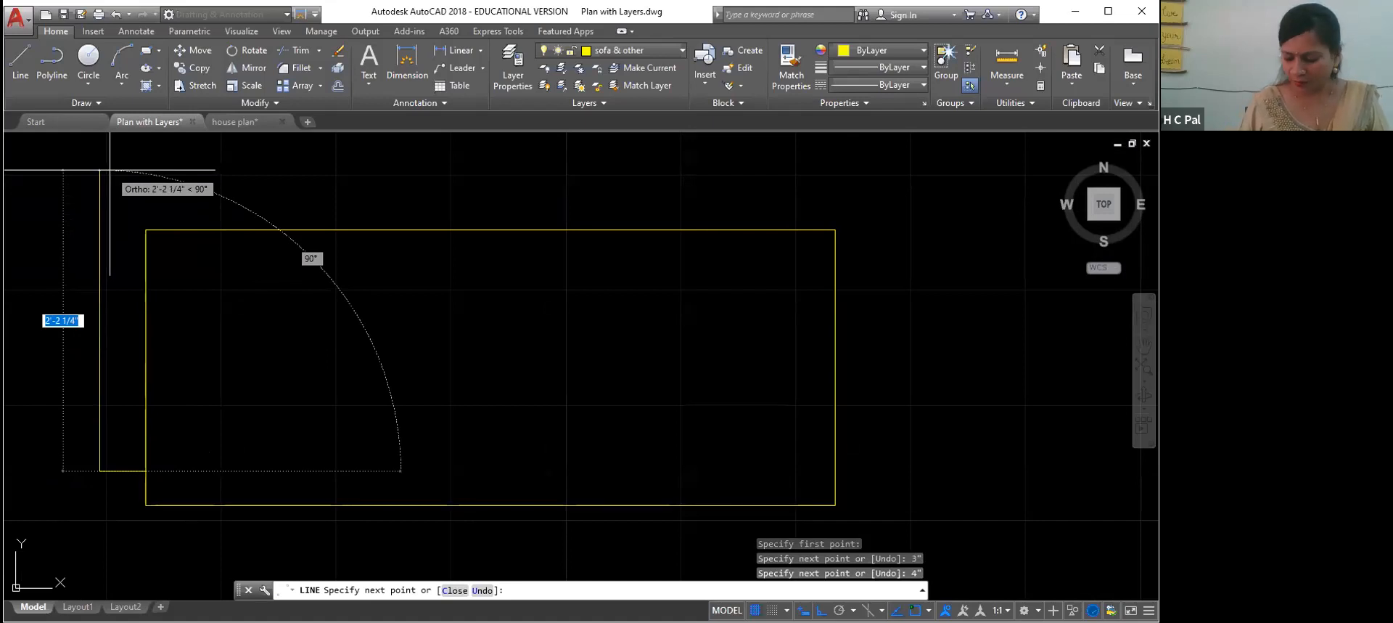
# Step: Try a 3' upward segment for the sofa's left side, and undo that segment
pyautogui.write('3')
pyautogui.press('Return')
pyautogui.scroll(-2, 600, 274)
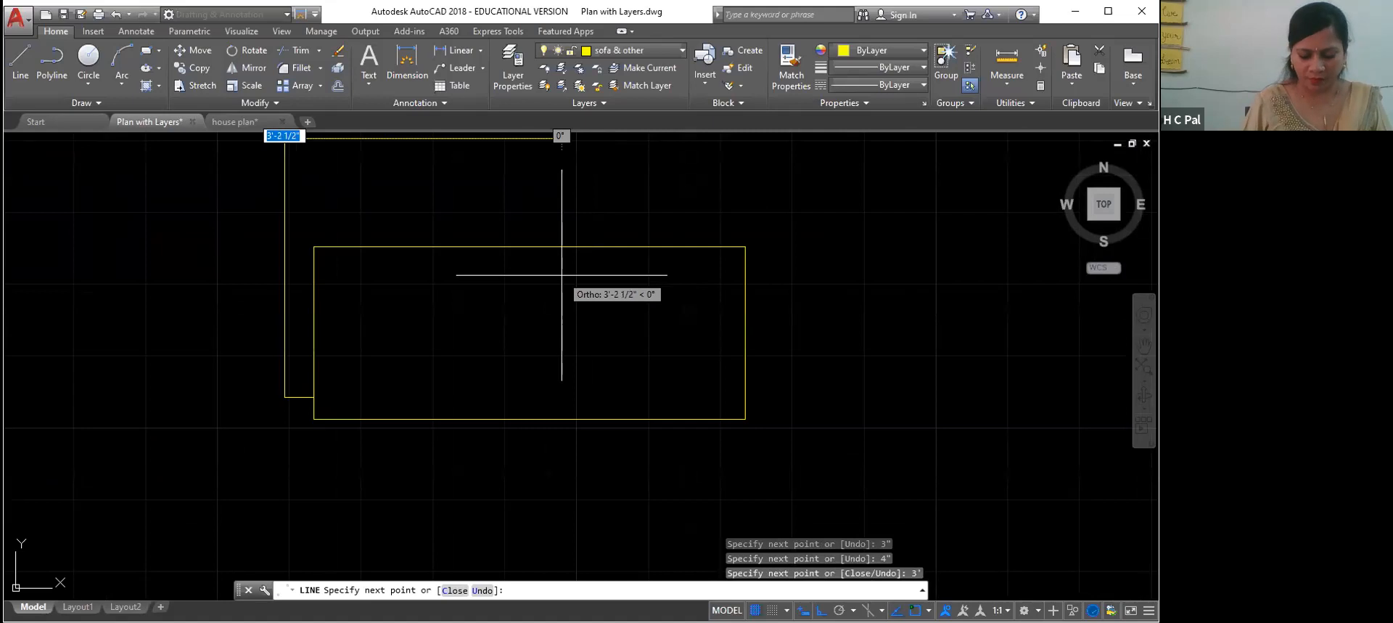
pyautogui.hotkey('ctrl', 'z')
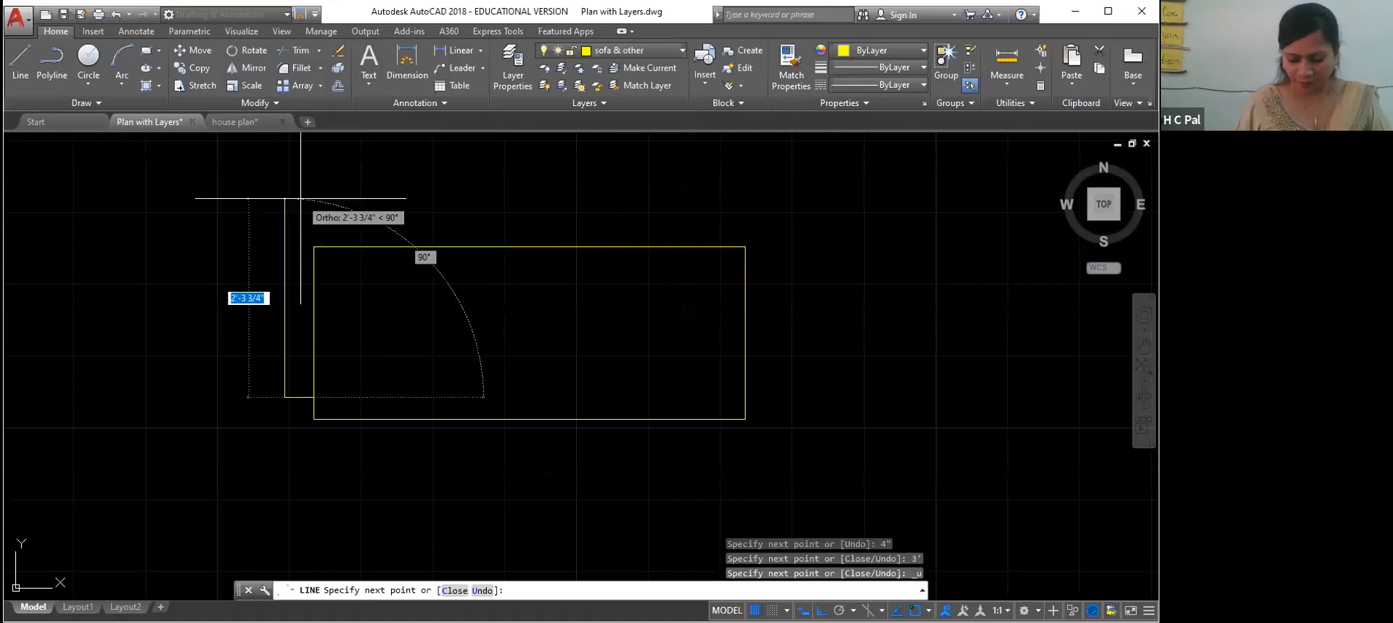
# Step: Complete the sofa's back and arm outline with segments 2' up, 5'8" right, 2' down and 4" left to the rectangle
pyautogui.write("2'")
pyautogui.press('Return')
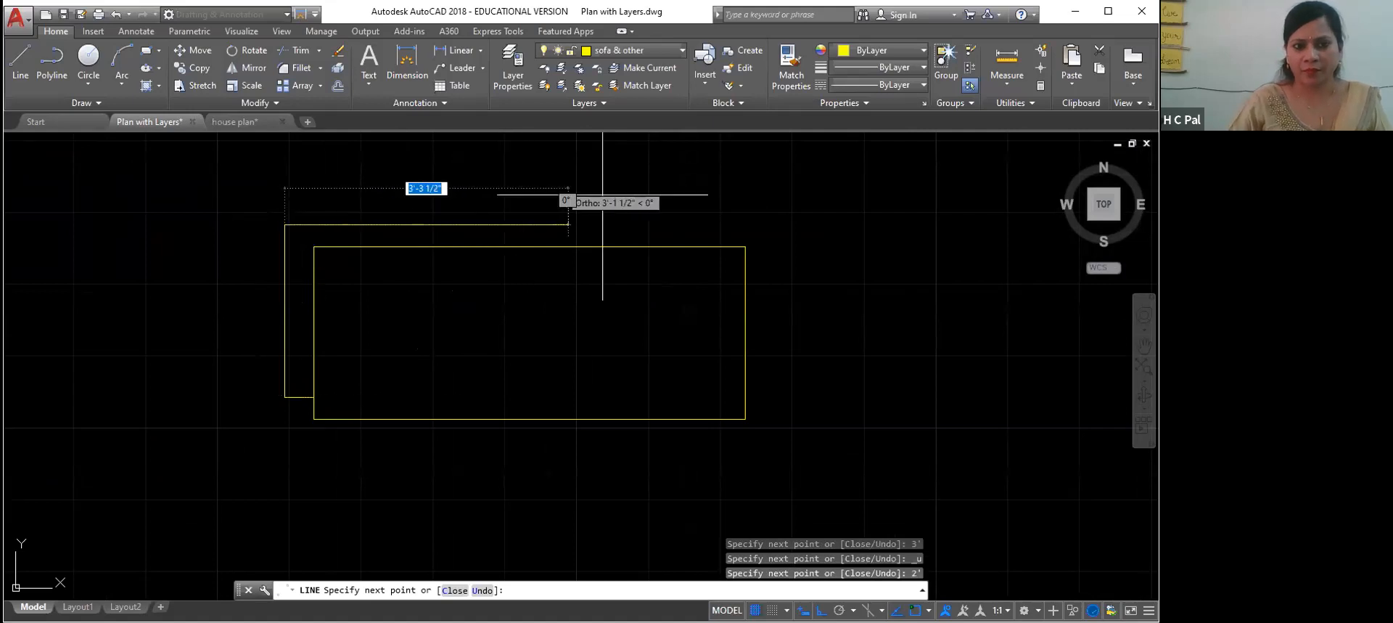
pyautogui.moveTo(655, 202); pyautogui.dragTo(513, 216, button='middle')
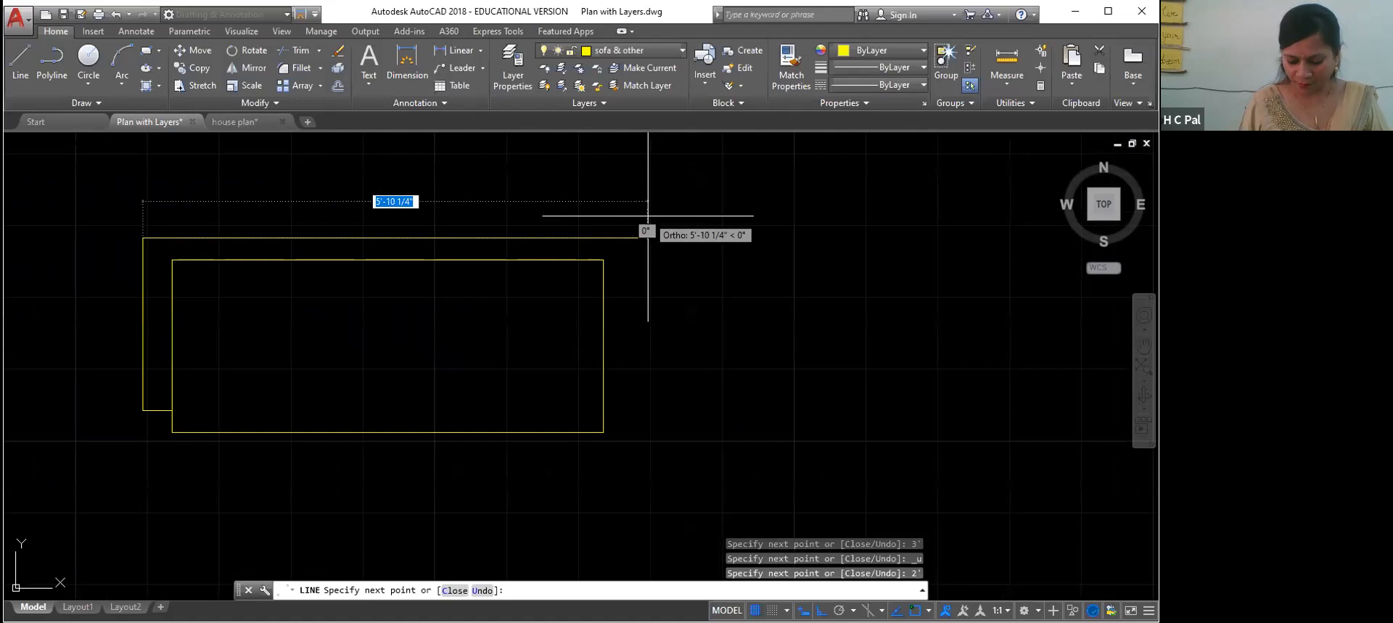
pyautogui.write("5'8")
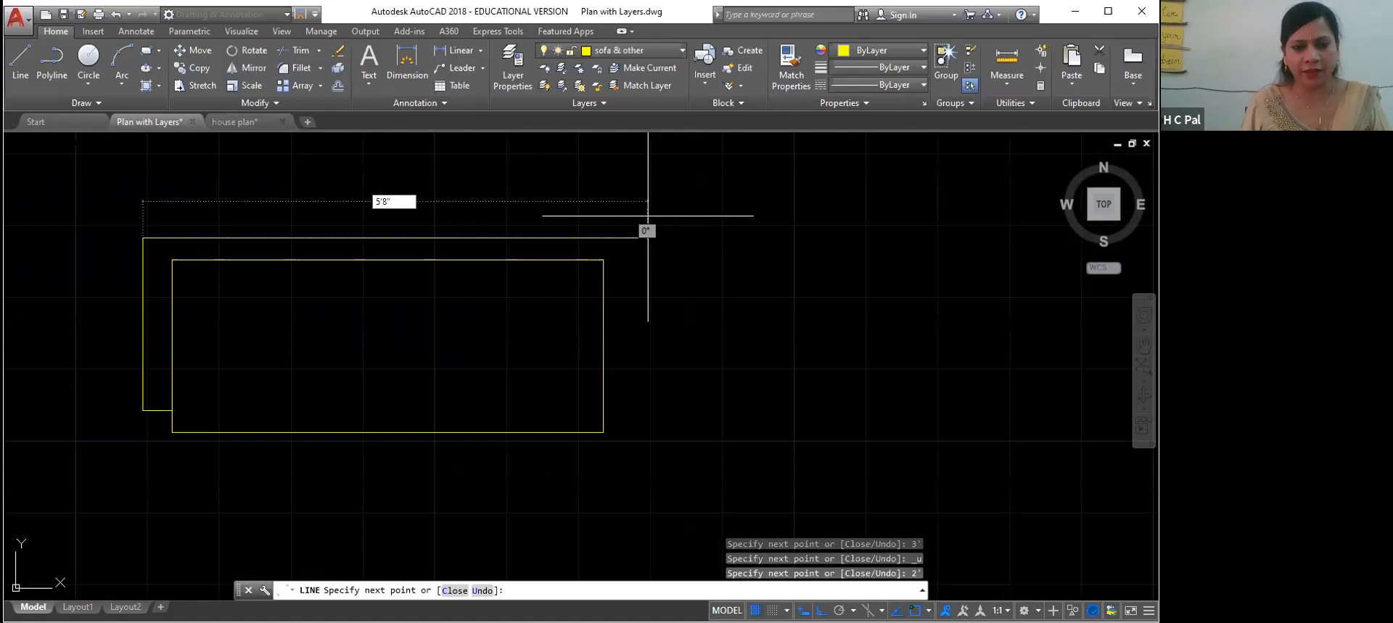
pyautogui.press('Return')
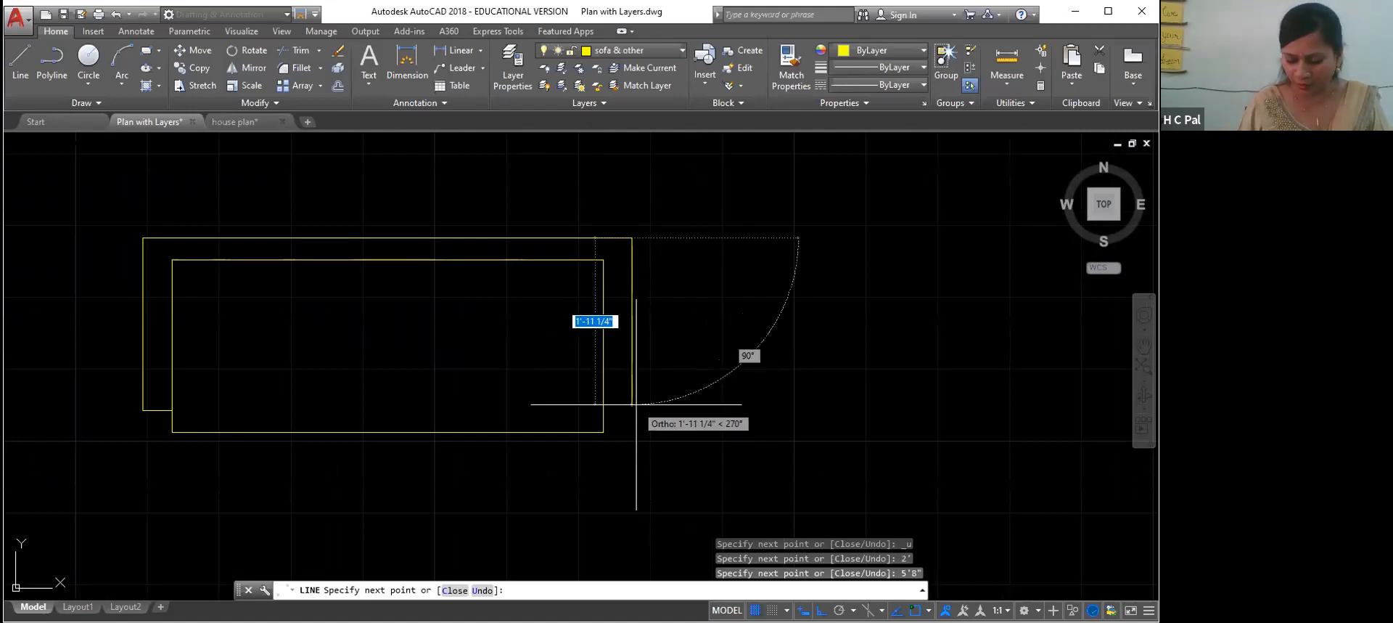
pyautogui.write("2'")
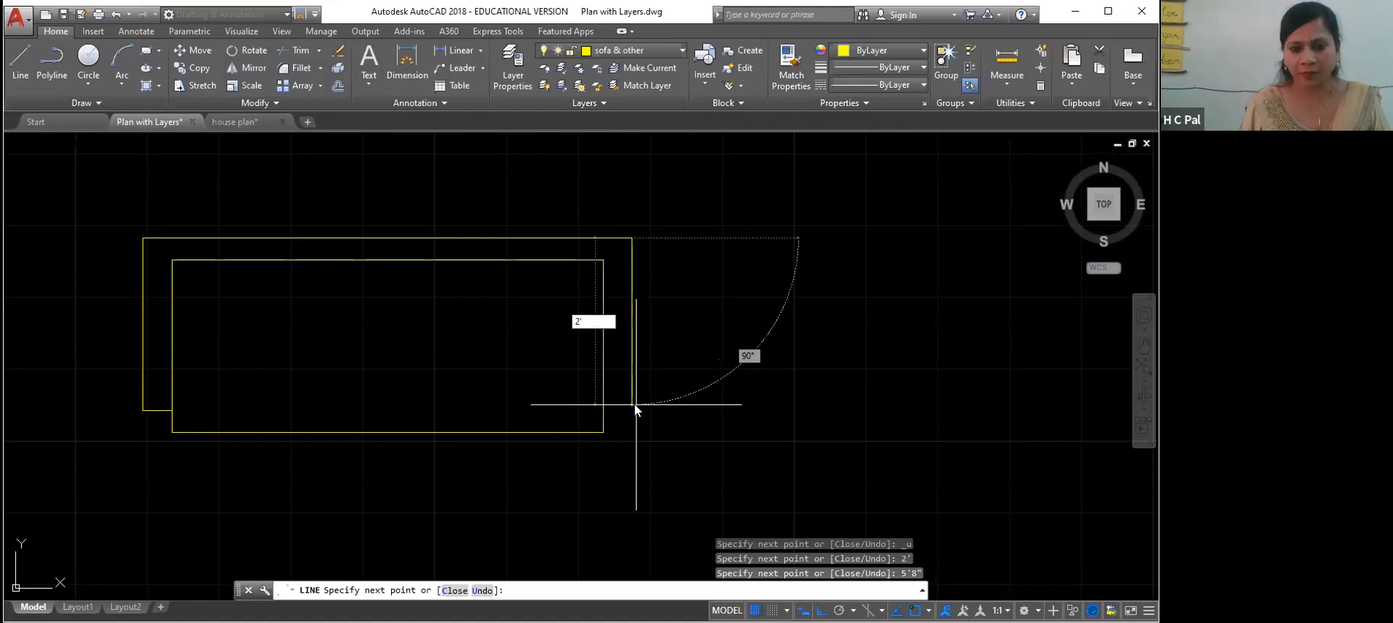
pyautogui.press('Return')
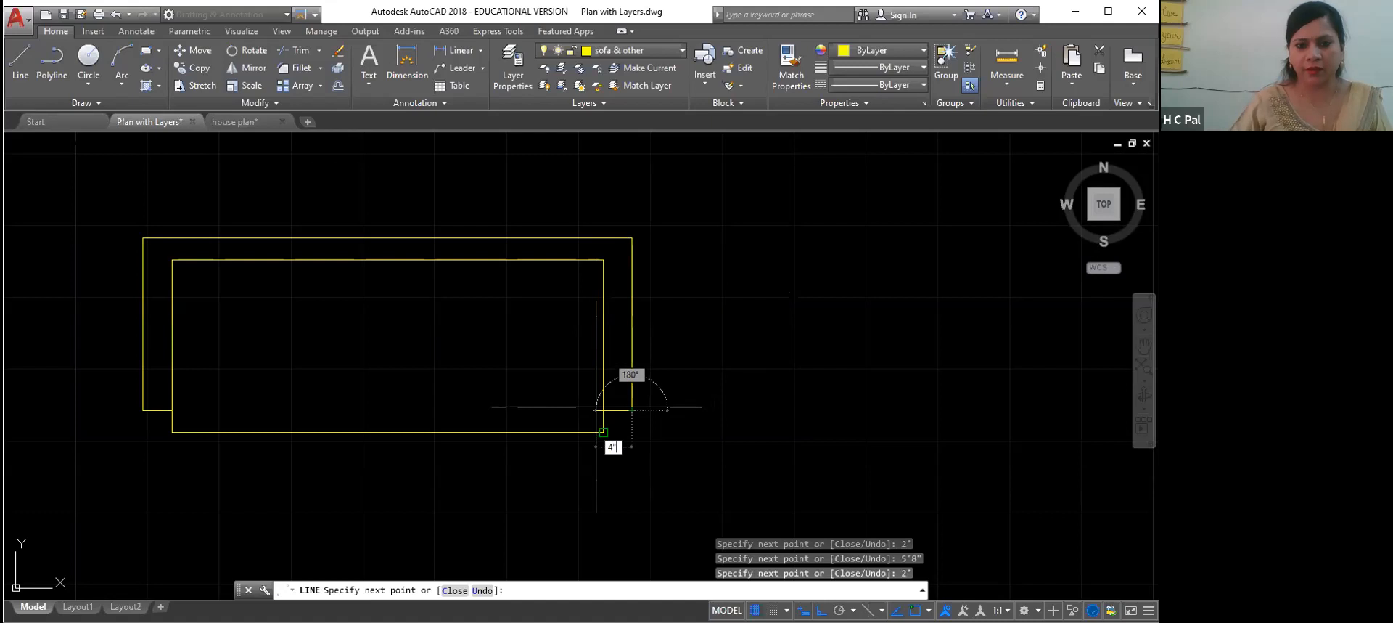
pyautogui.write("4'")
pyautogui.press('Return')
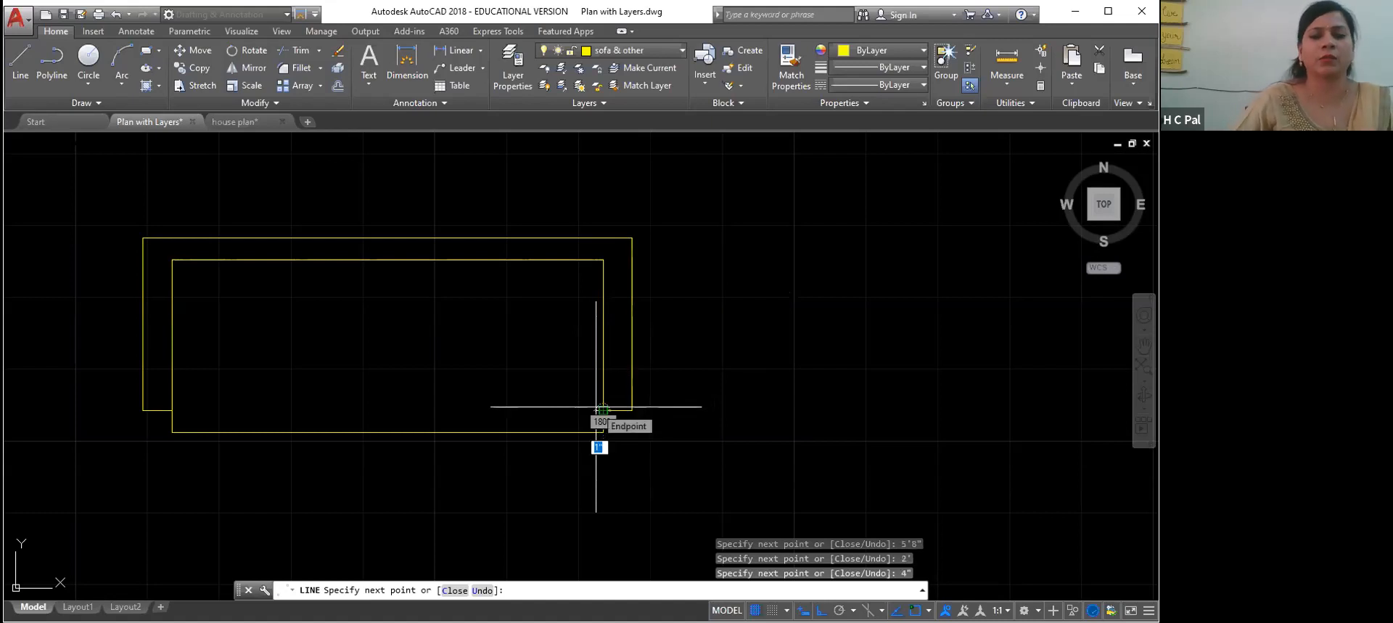
pyautogui.press('Return')
# Step: End the sofa outline and select parts of its left and right arms to check whether they are separate objects
pyautogui.scroll(-6, 596, 407)
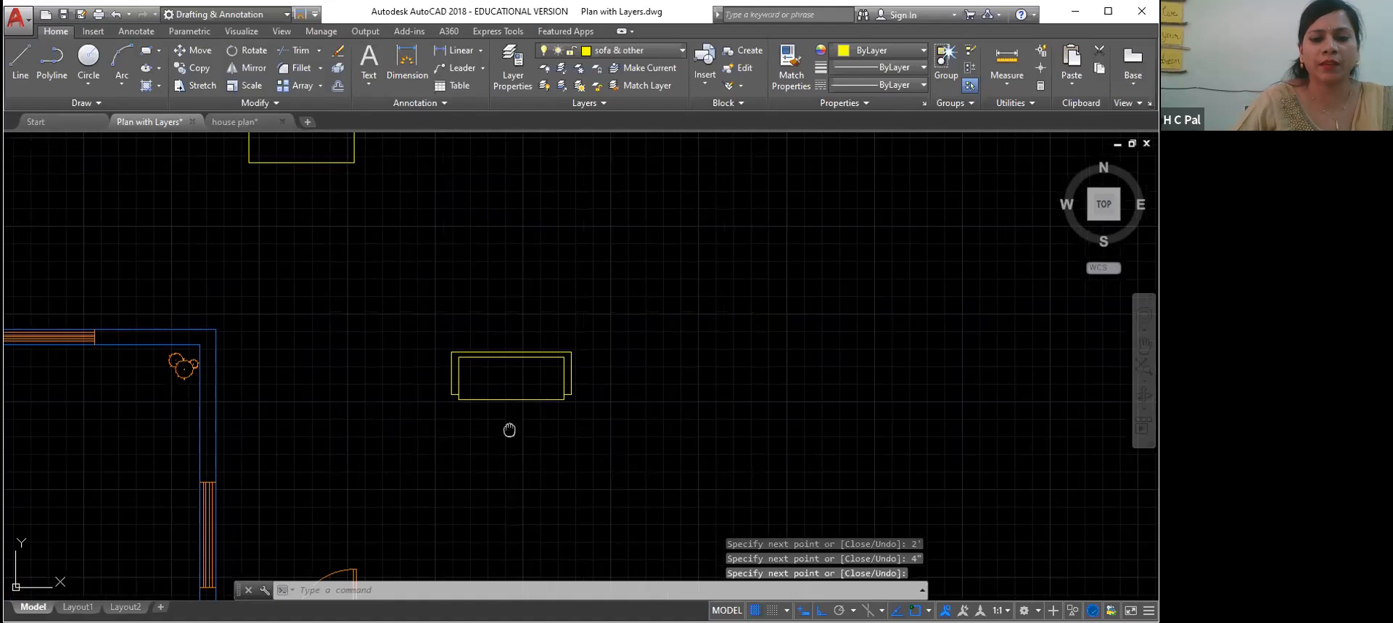
pyautogui.moveTo(507, 430); pyautogui.dragTo(569, 336, button='middle')
pyautogui.moveTo(554, 461); pyautogui.dragTo(609, 354, button='middle')
pyautogui.scroll(-2, 609, 370)
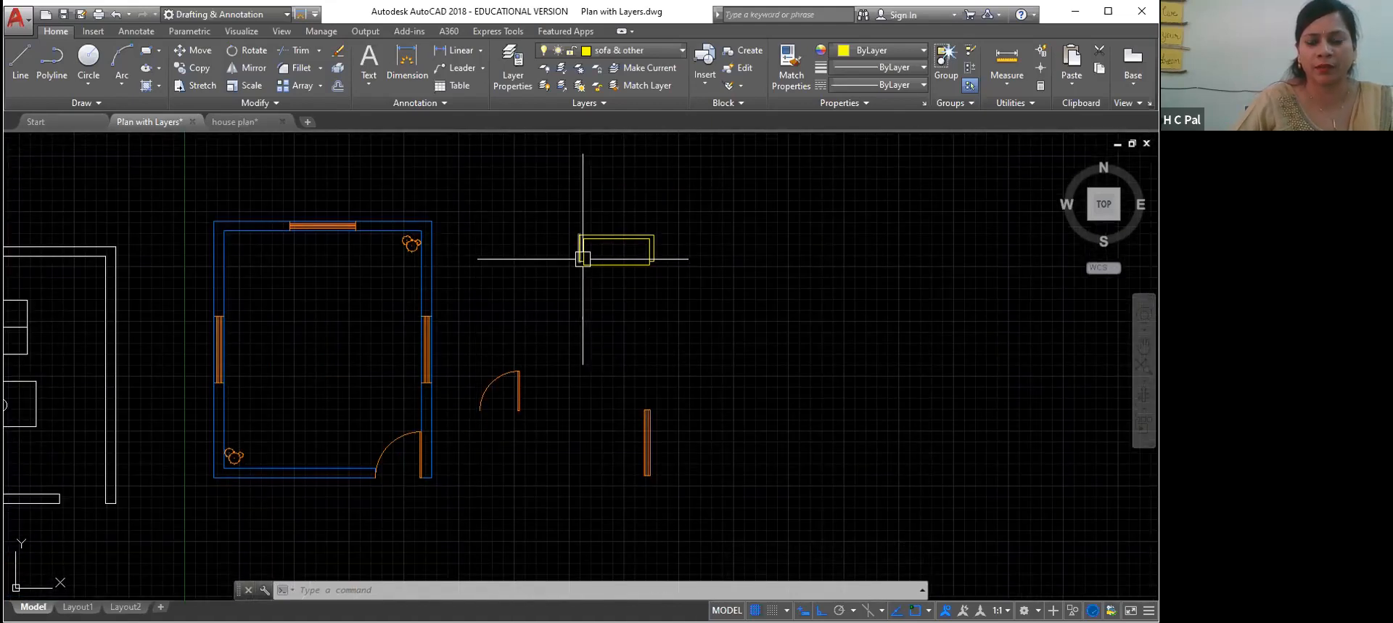
pyautogui.click(574, 229)
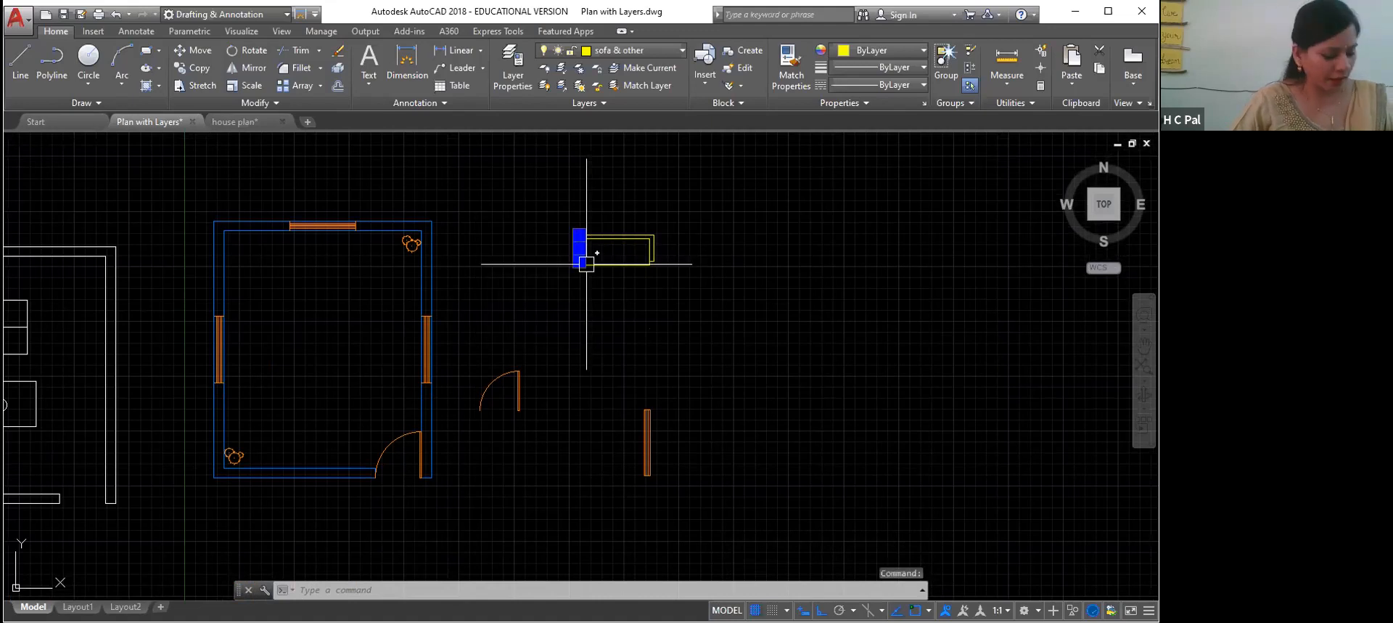
pyautogui.click(653, 257)
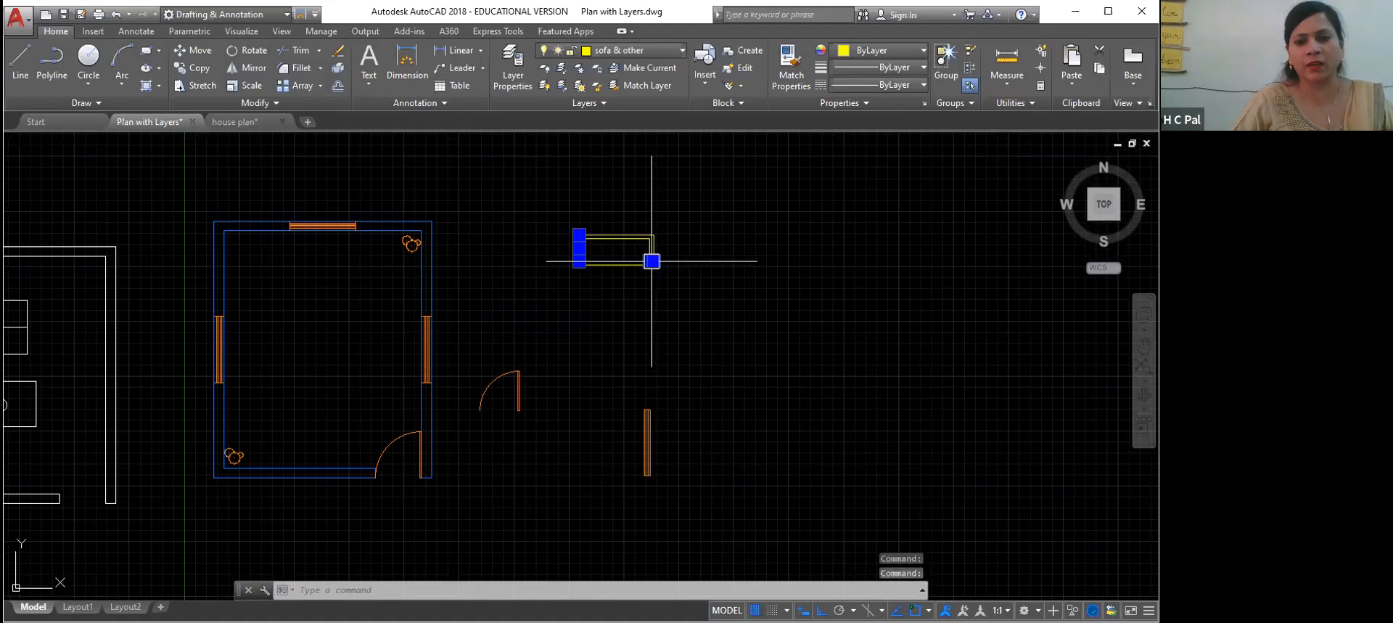
pyautogui.scroll(3, 652, 255)
pyautogui.scroll(2, 651, 255)
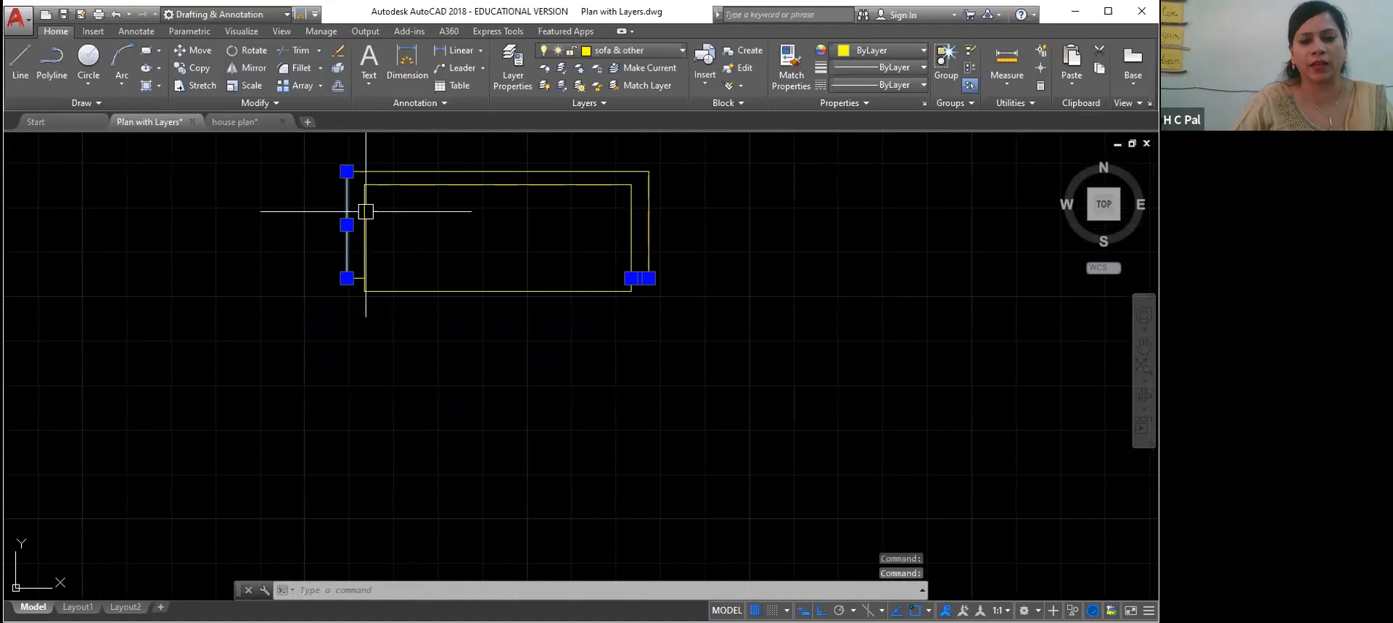
pyautogui.press('Escape')
# Step: Define a block named 234 from all the sofa's lines, with its base point at the inner rectangle's lower-right corner
pyautogui.moveTo(513, 389); pyautogui.dragTo(474, 507, button='middle')
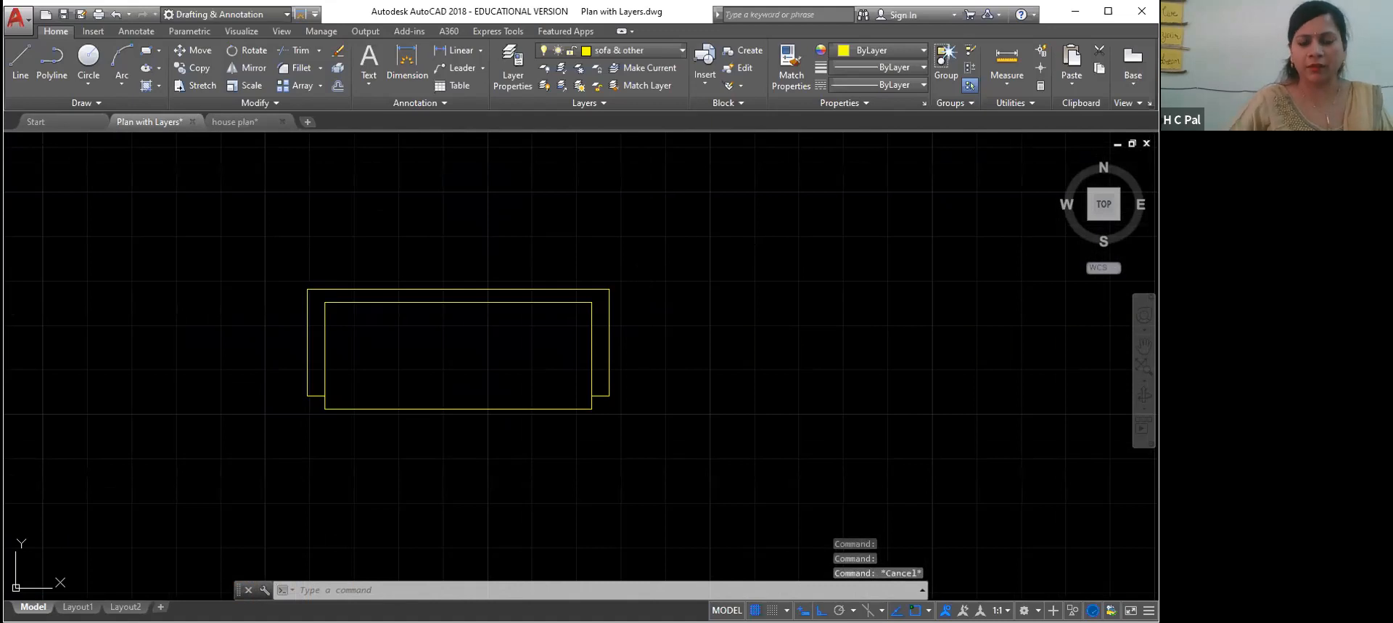
pyautogui.write('b')
pyautogui.press('Return')
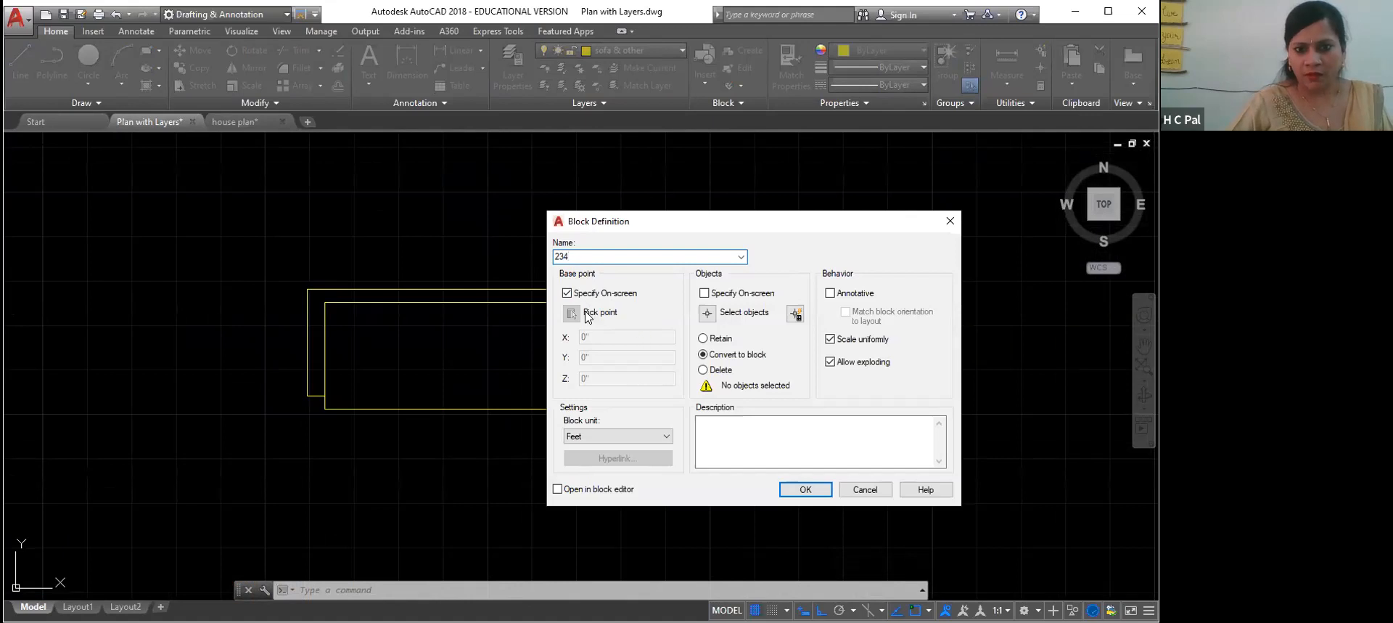
pyautogui.click(707, 313)
pyautogui.click(628, 250)
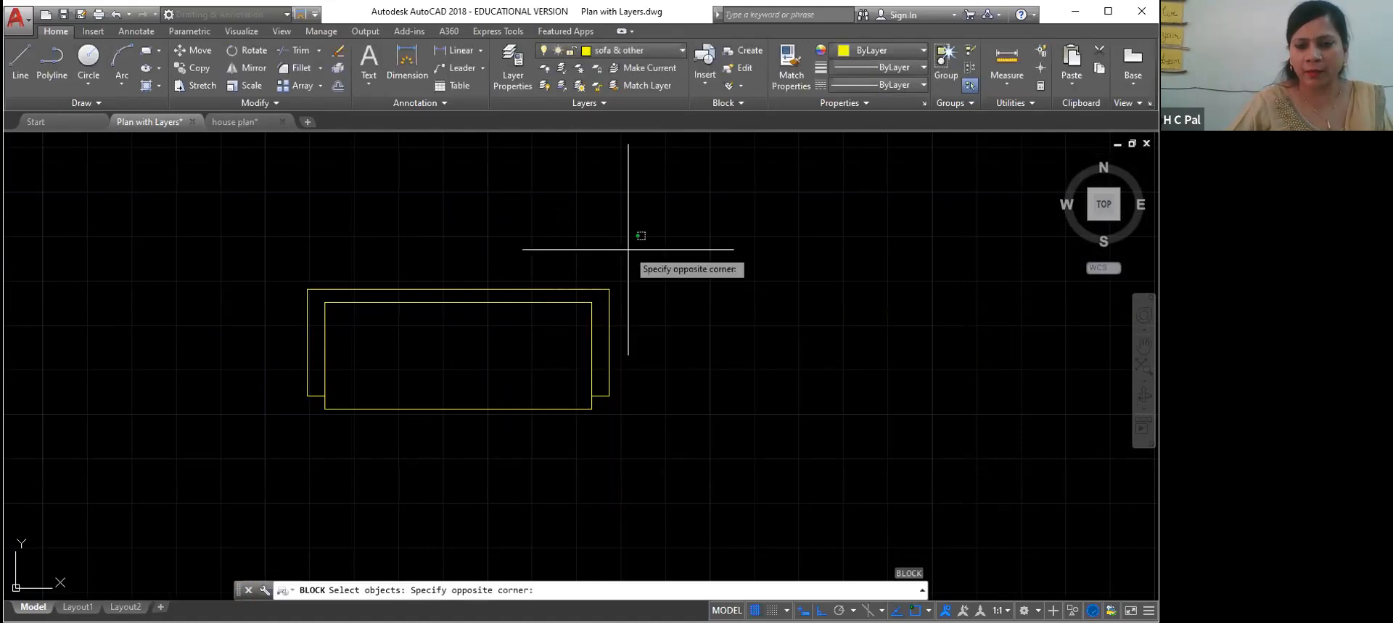
pyautogui.click(299, 441)
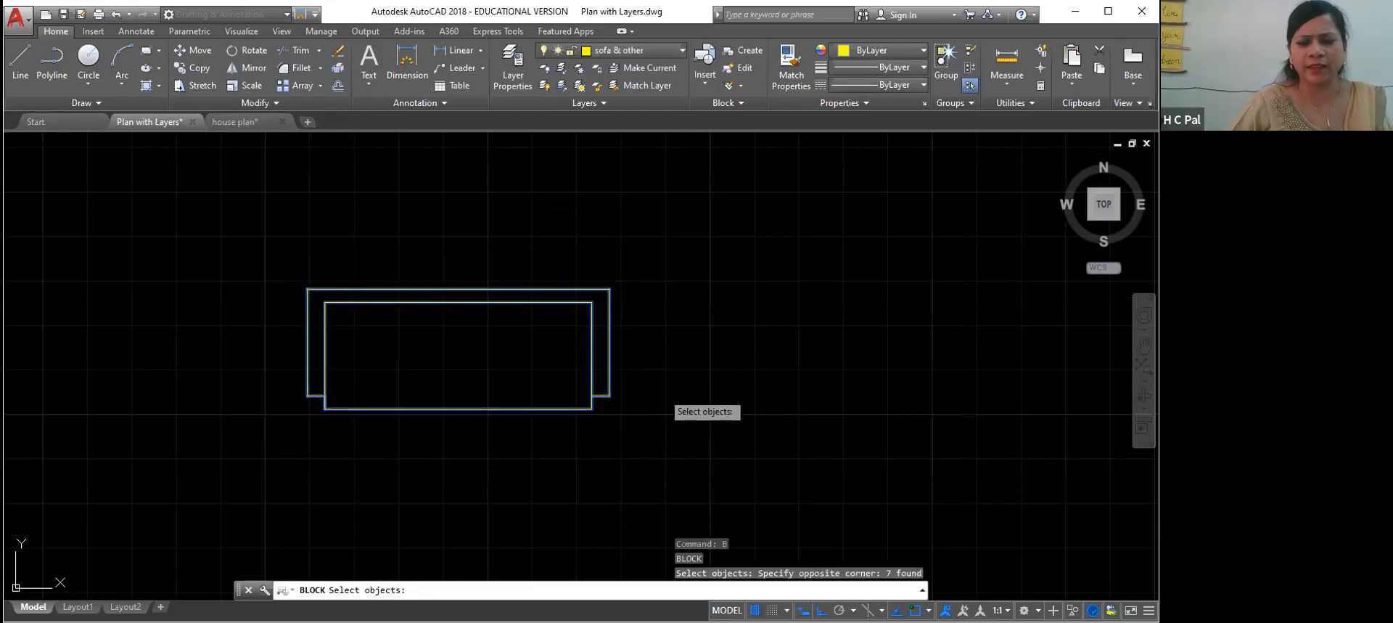
pyautogui.press('Return')
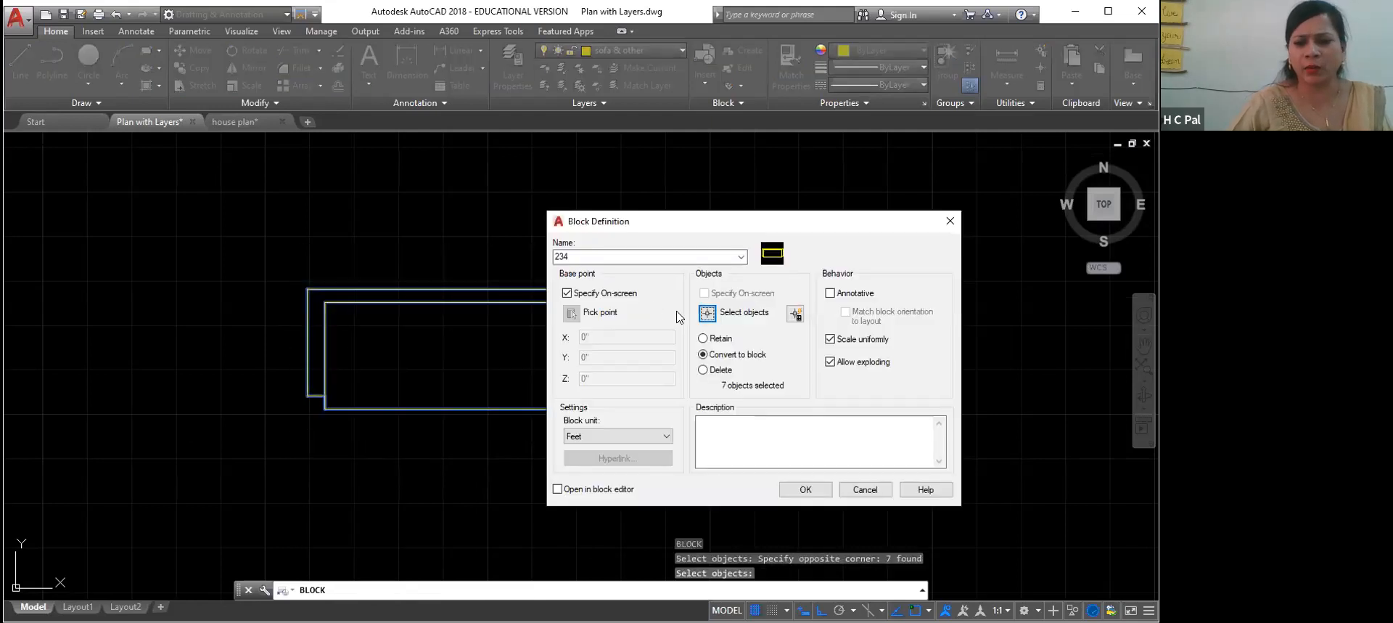
pyautogui.click(806, 490)
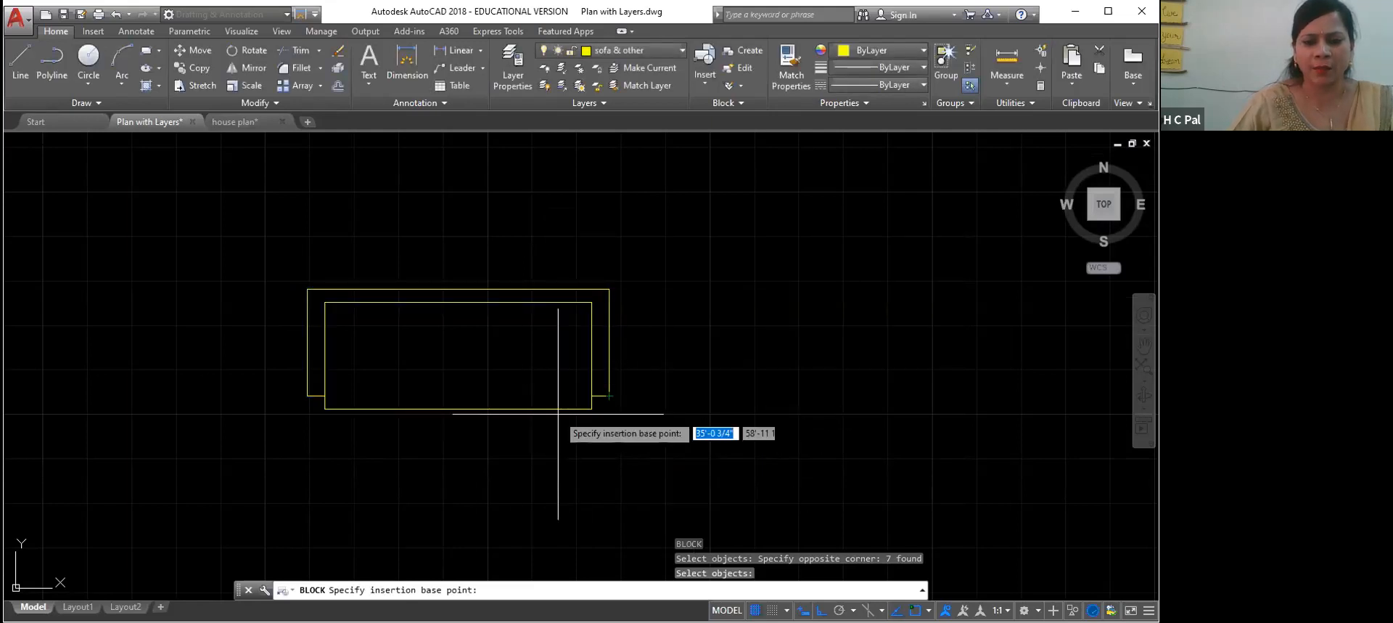
pyautogui.click(595, 412)
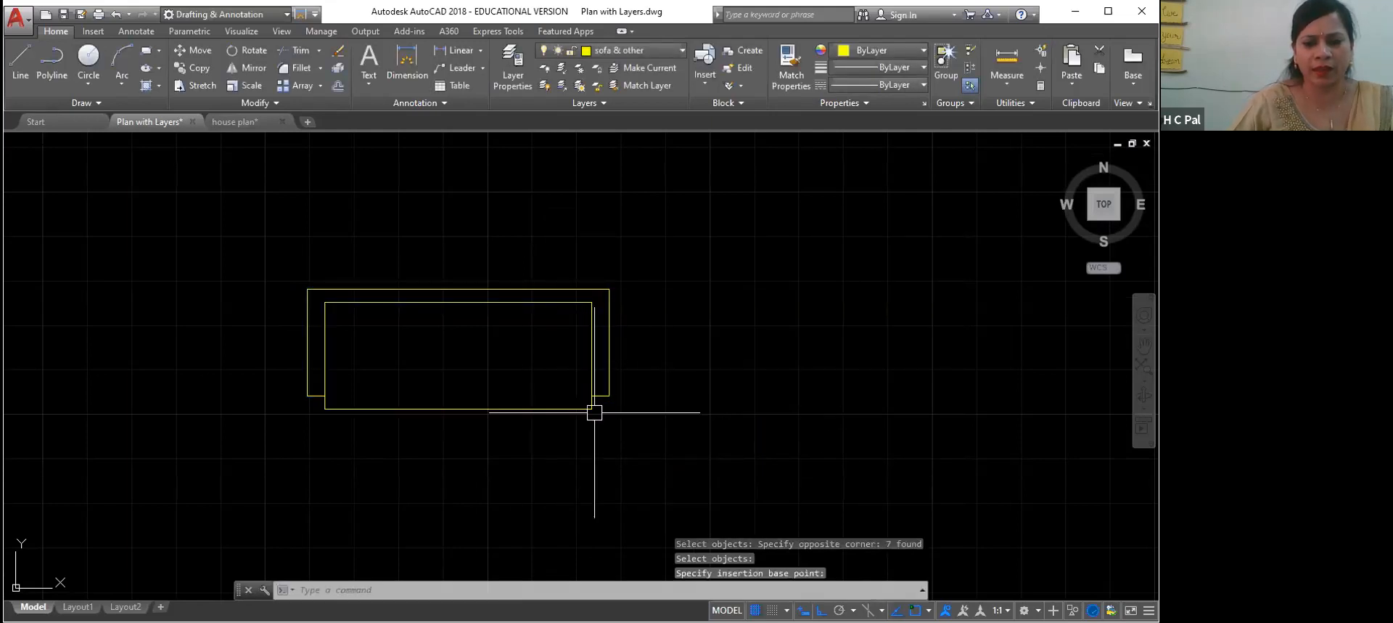
# Step: Select the sofa block to check that it behaves as one object, and clear the selection
pyautogui.click(592, 341)
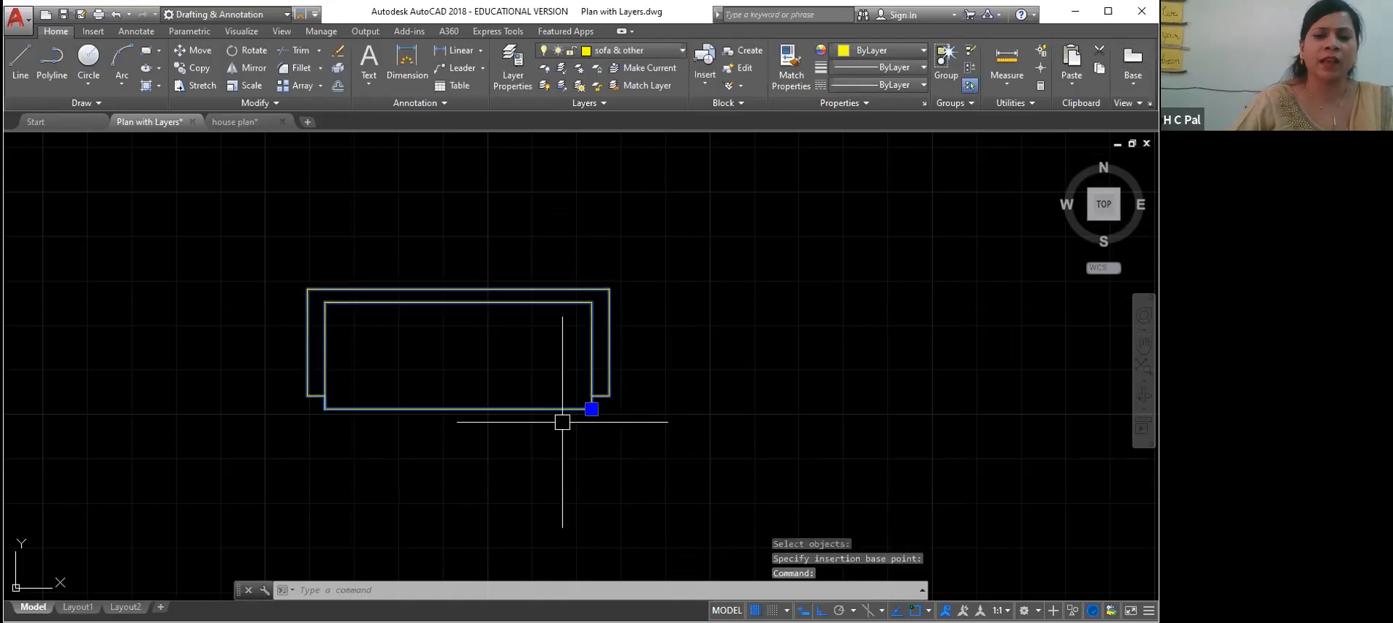
pyautogui.scroll(-4, 482, 404)
pyautogui.moveTo(454, 460); pyautogui.dragTo(567, 314, button='middle')
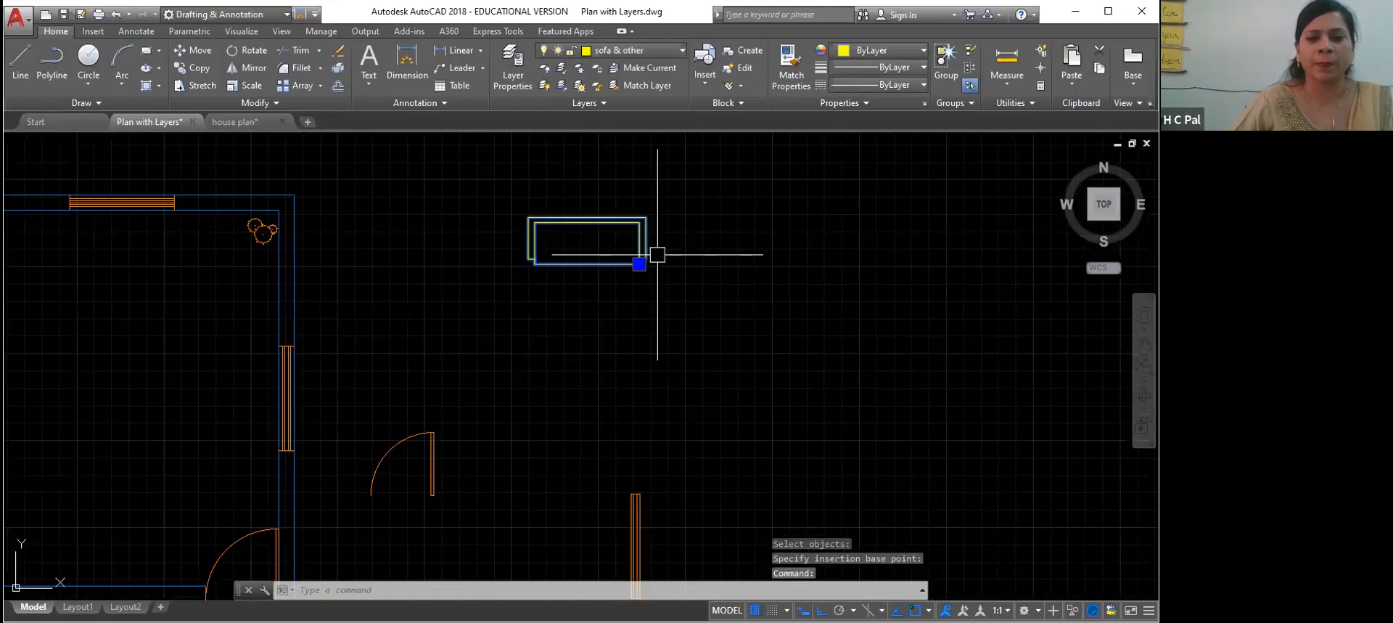
pyautogui.press('Escape')
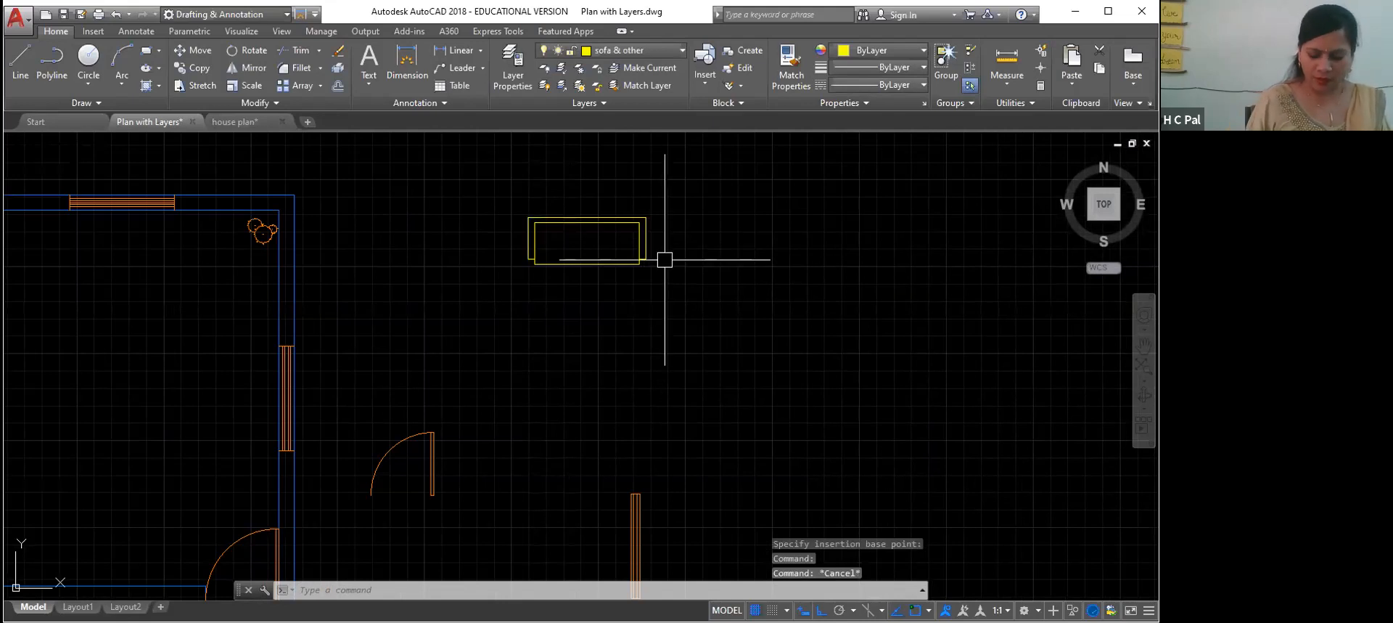
# Step: Copy the sofa block from its inner lower-left corner with Ortho off, placing two copies side by side along the room's upper wall
pyautogui.write('co')
pyautogui.press('Return')
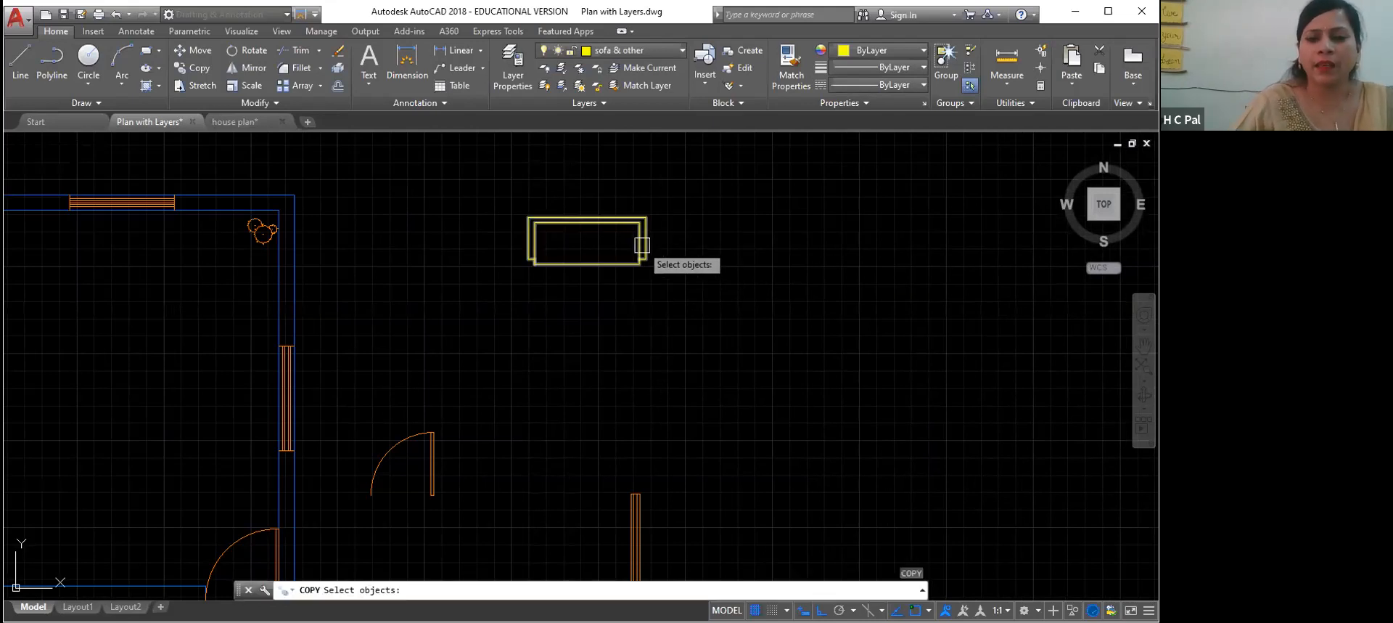
pyautogui.click(643, 245)
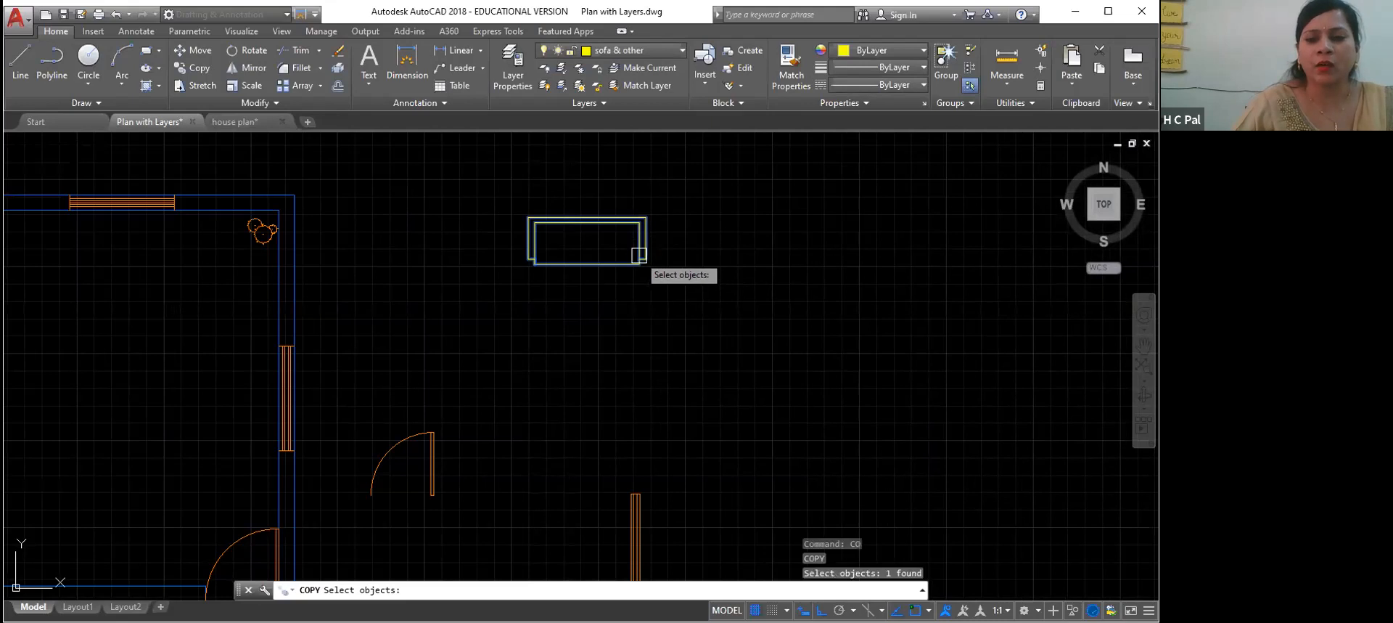
pyautogui.press('Return')
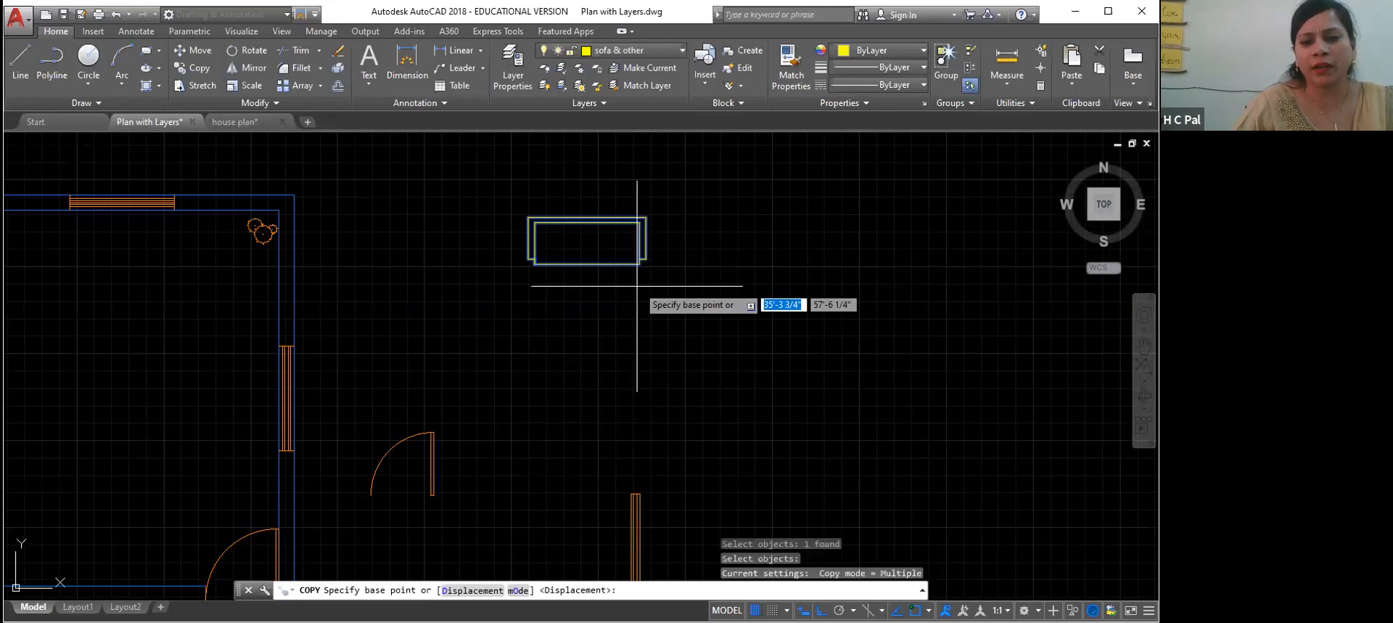
pyautogui.click(535, 263)
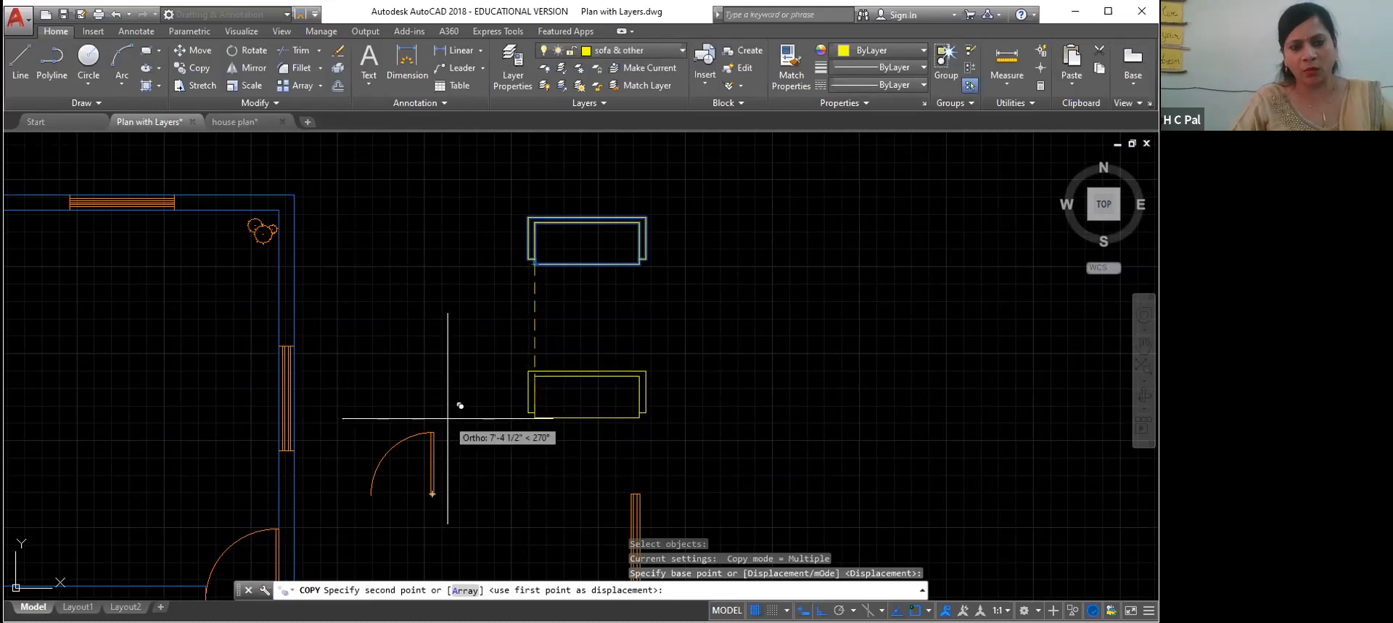
pyautogui.press('F8')
pyautogui.moveTo(167, 333); pyautogui.dragTo(428, 334, button='middle')
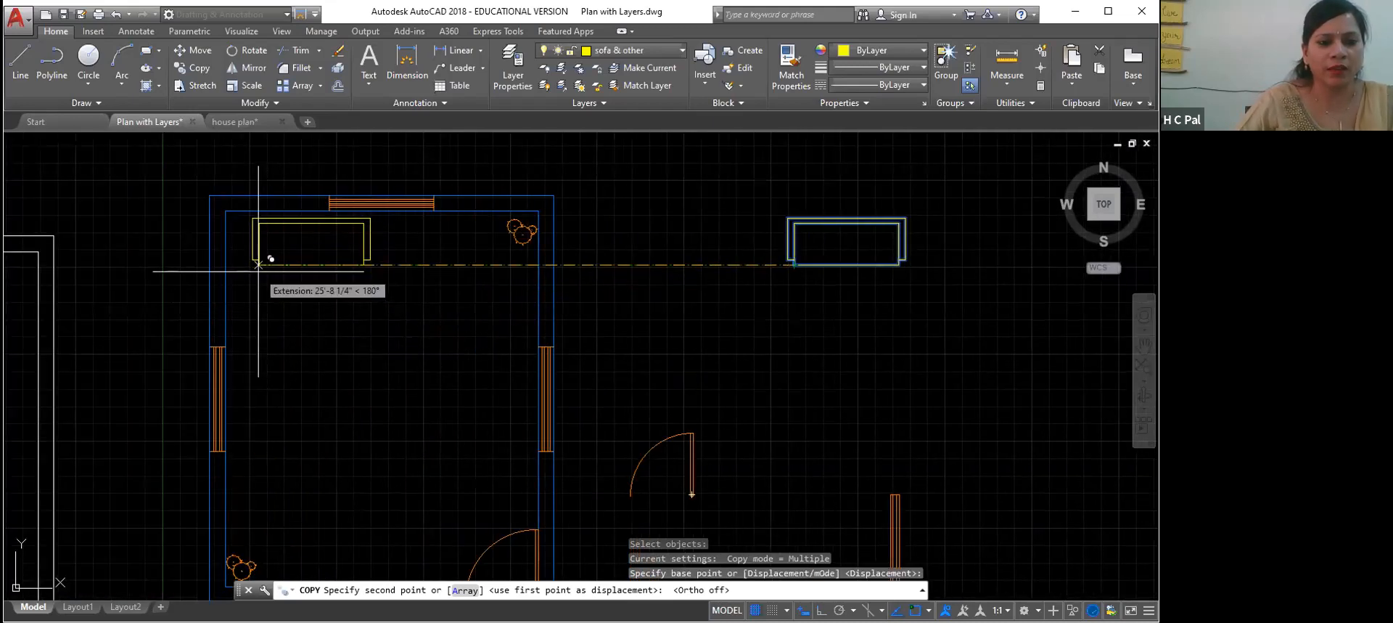
pyautogui.click(257, 275)
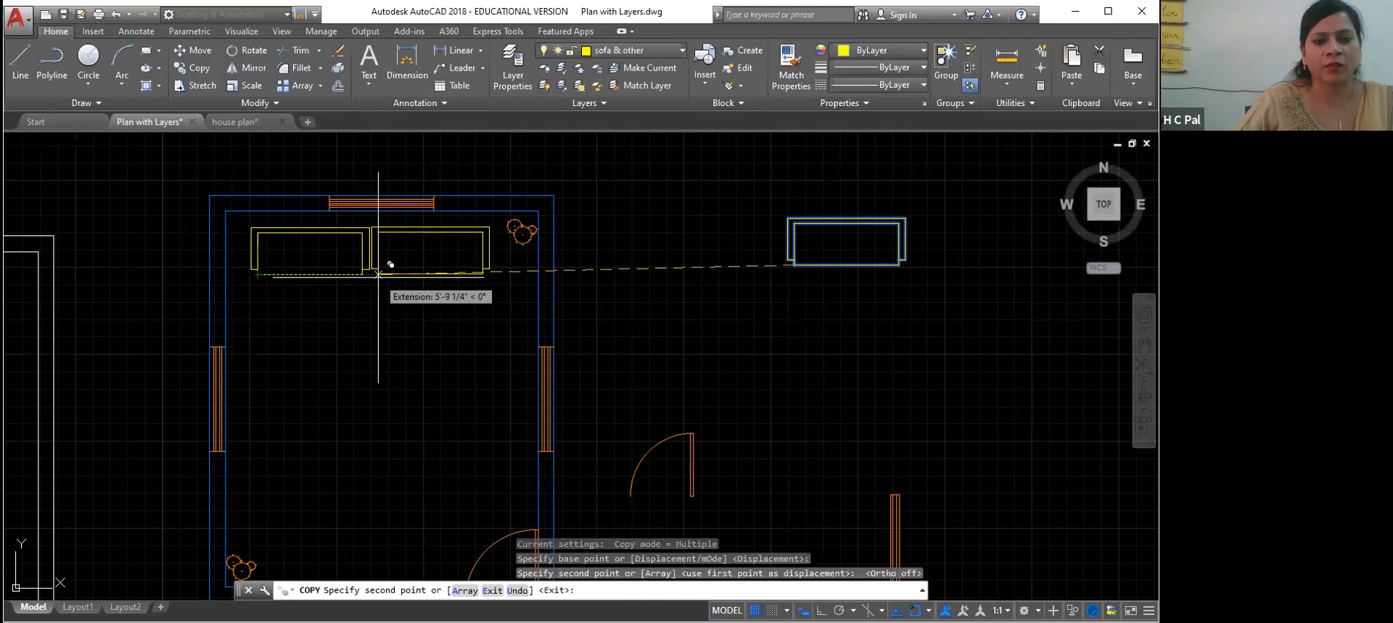
pyautogui.click(378, 274)
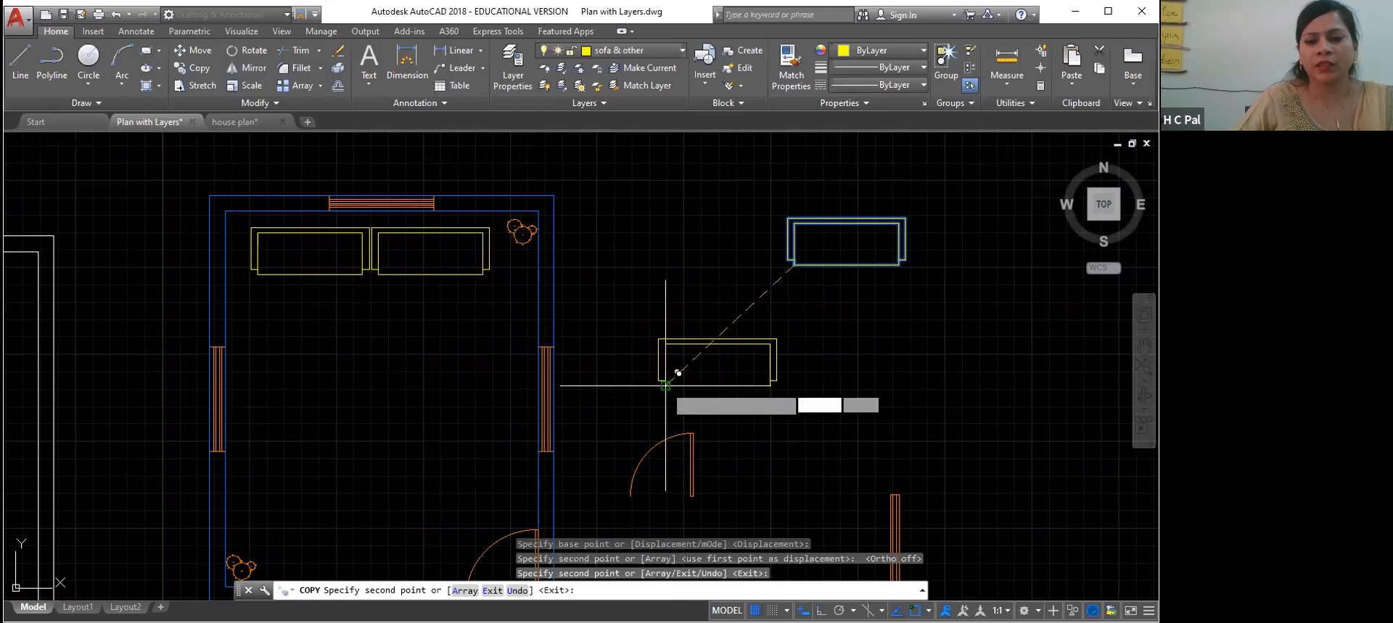
# Step: Place two more sofa copies side by side outside the room, below the original sofa, and finish copying
pyautogui.click(665, 385)
pyautogui.click(846, 385)
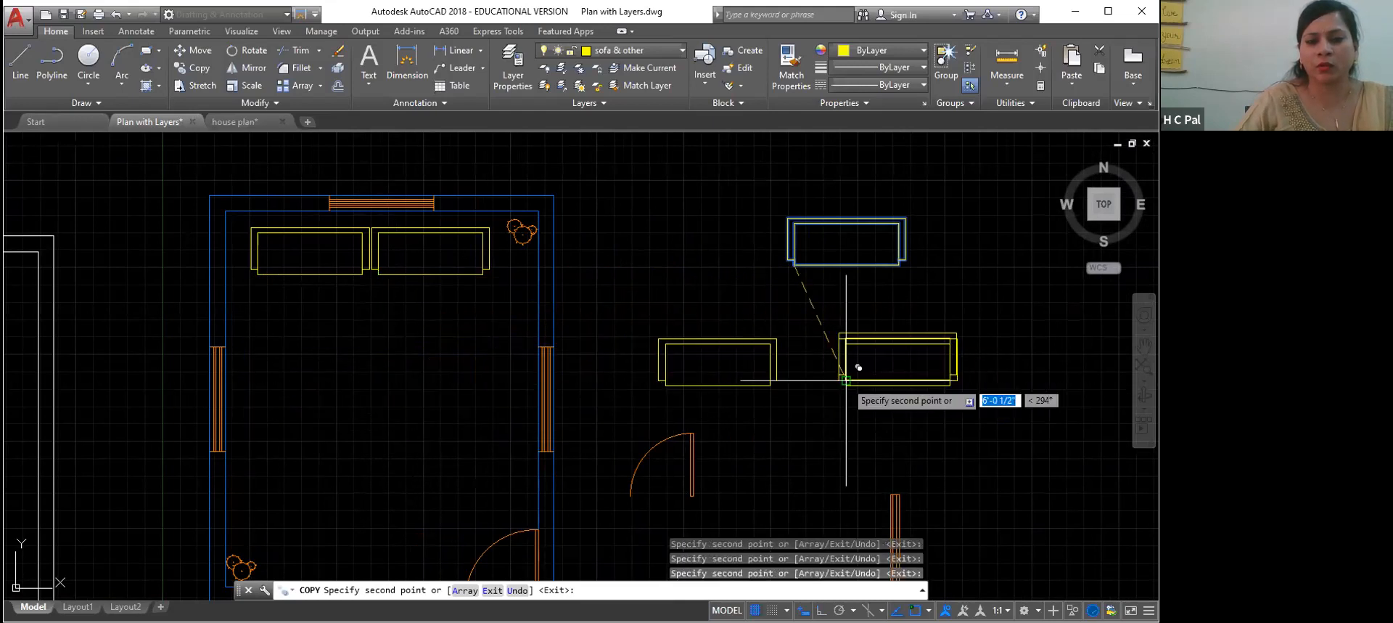
pyautogui.rightClick(592, 254)
pyautogui.click(630, 261)
# Step: Rotate the original sofa outside the room by 270° about its outer lower-right corner
pyautogui.moveTo(794, 427); pyautogui.dragTo(532, 385, button='middle')
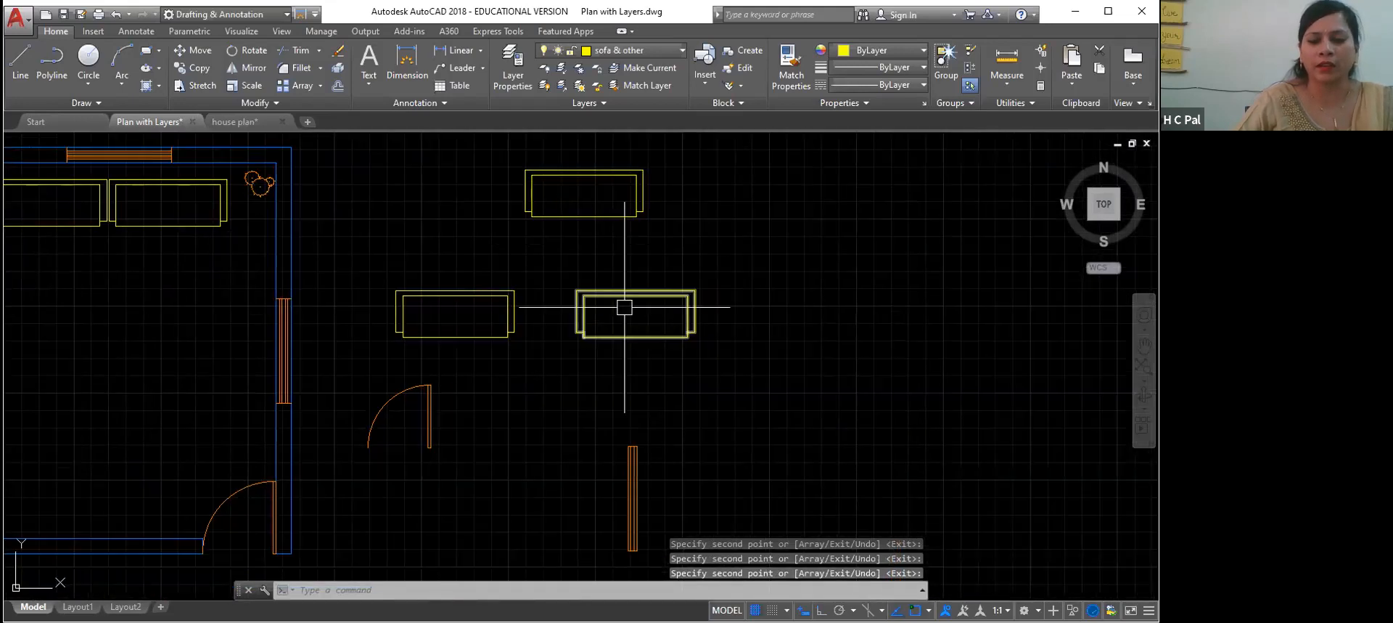
pyautogui.moveTo(633, 198); pyautogui.dragTo(619, 276, button='middle')
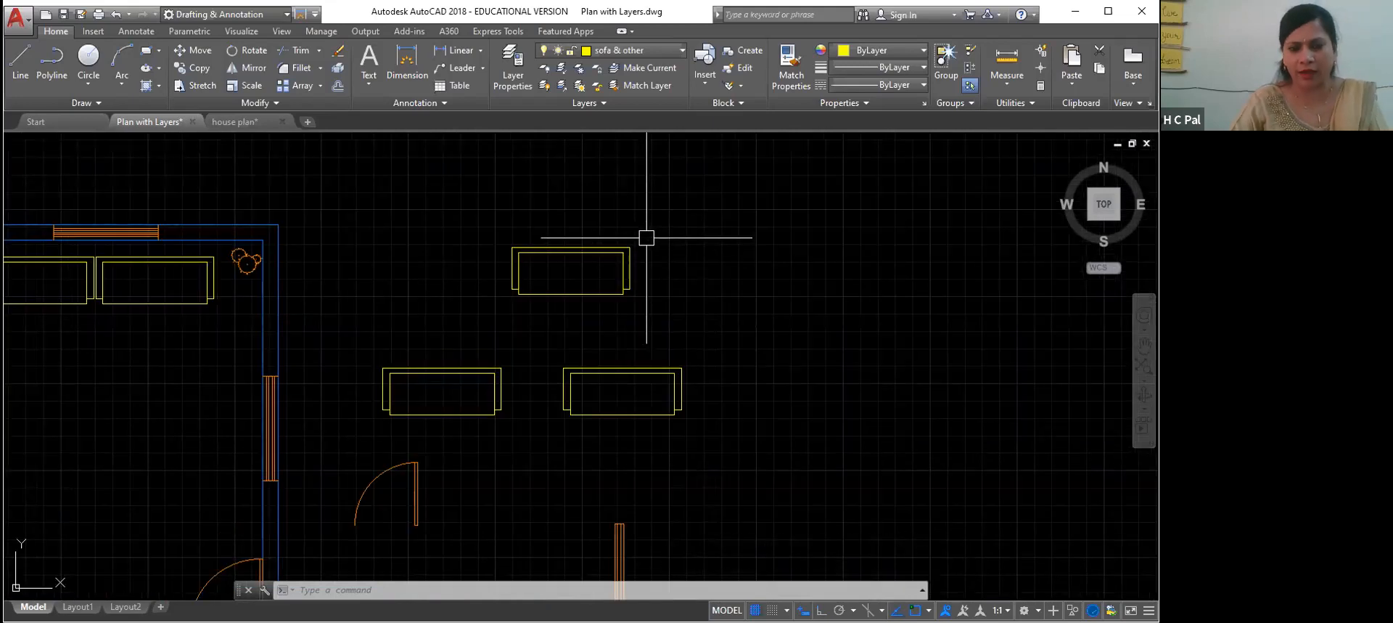
pyautogui.write('ro')
pyautogui.press('Return')
pyautogui.click(626, 258)
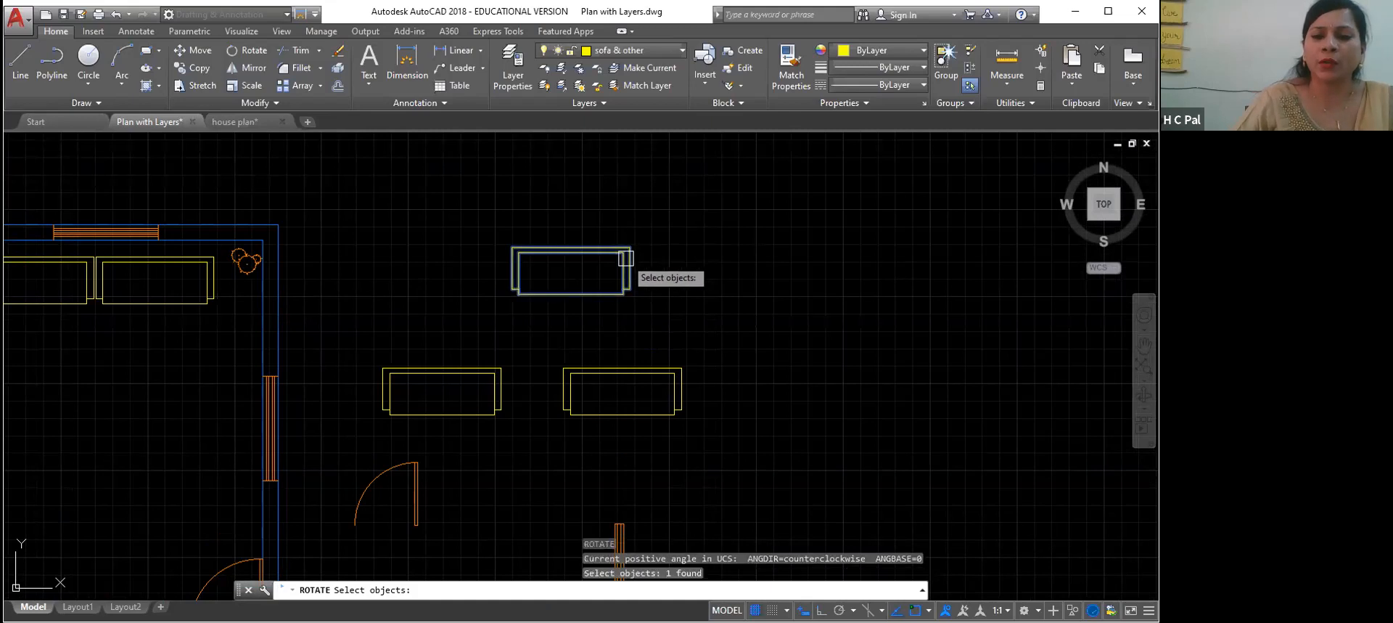
pyautogui.press('Return')
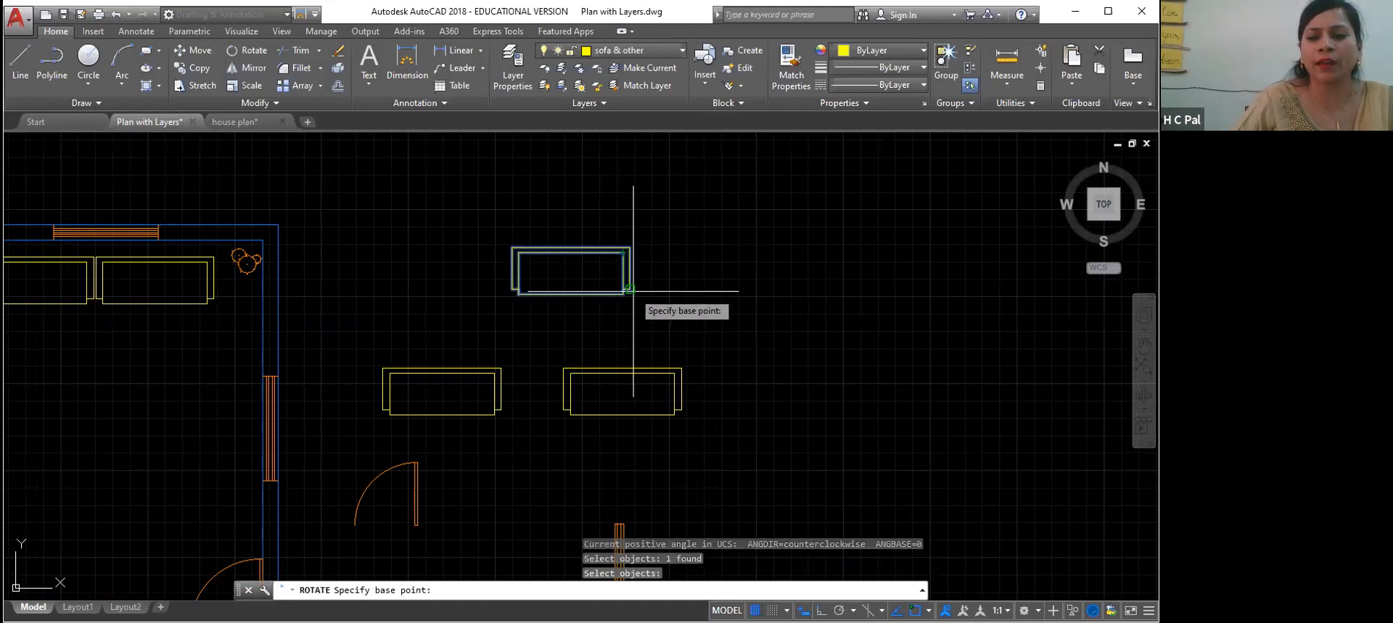
pyautogui.click(629, 288)
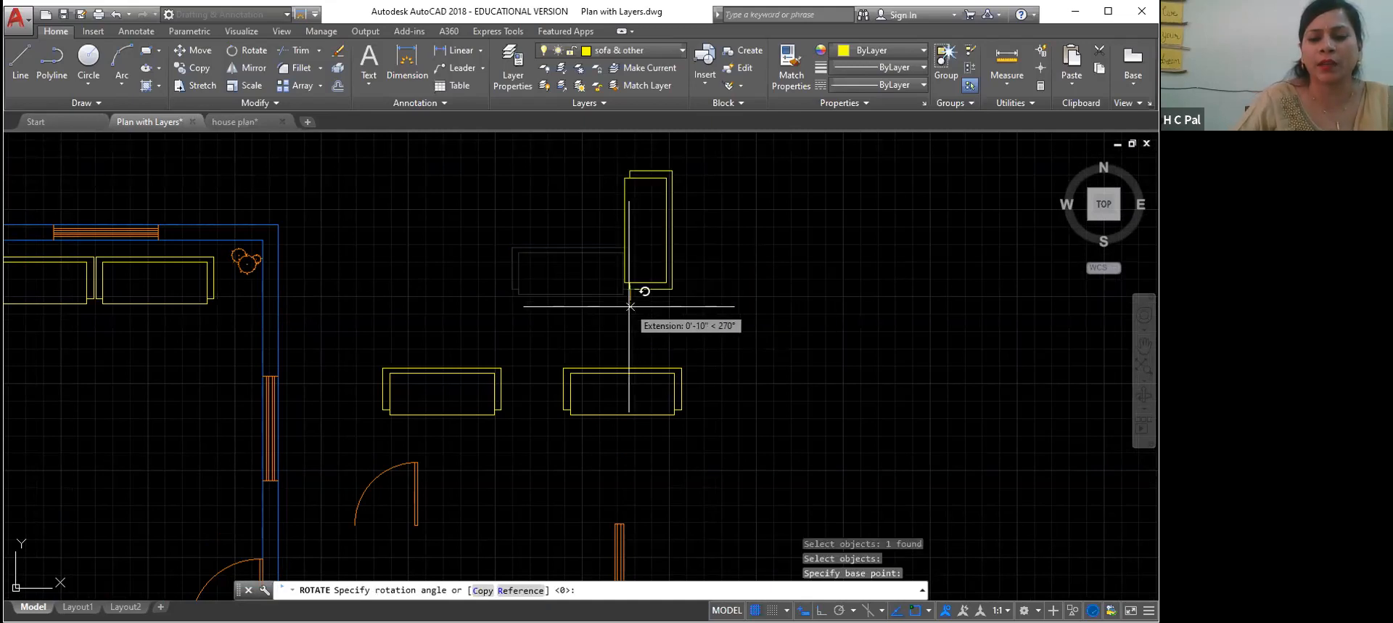
pyautogui.click(630, 307)
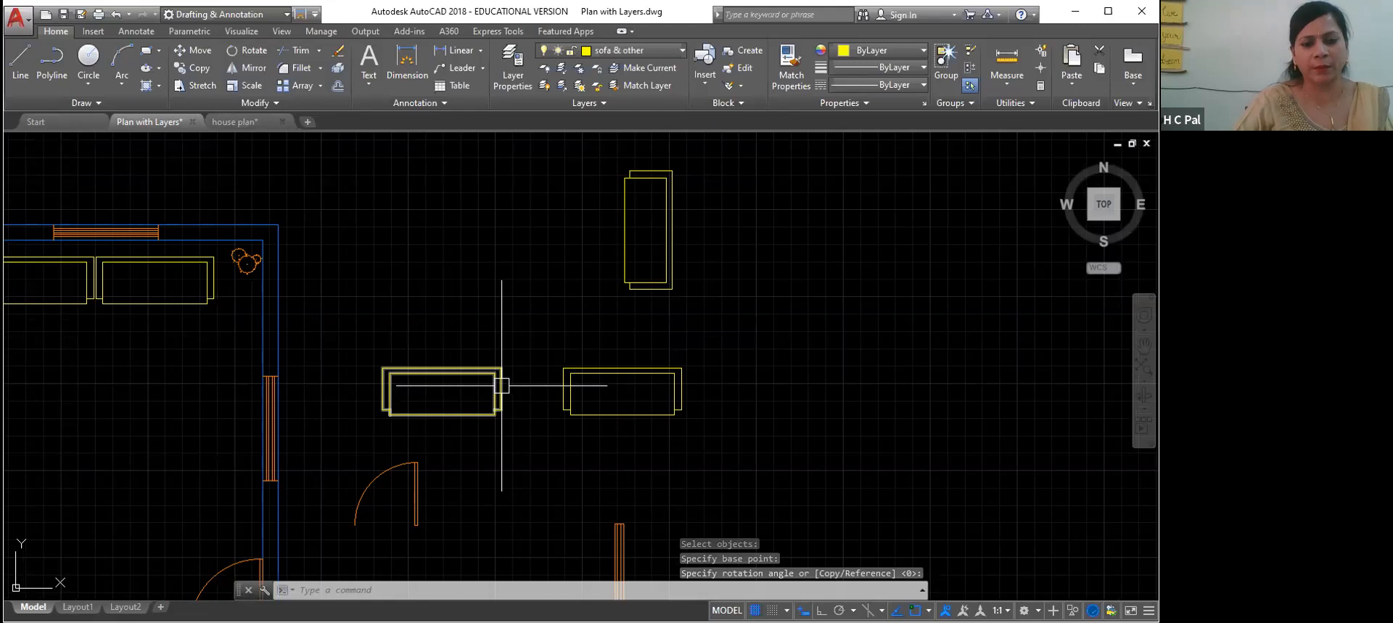
# Step: Rotate the sofa copy nearest the room by 90° about its lower-left corner with Ortho on, and turn Ortho off
pyautogui.press('Return')
pyautogui.click(394, 413)
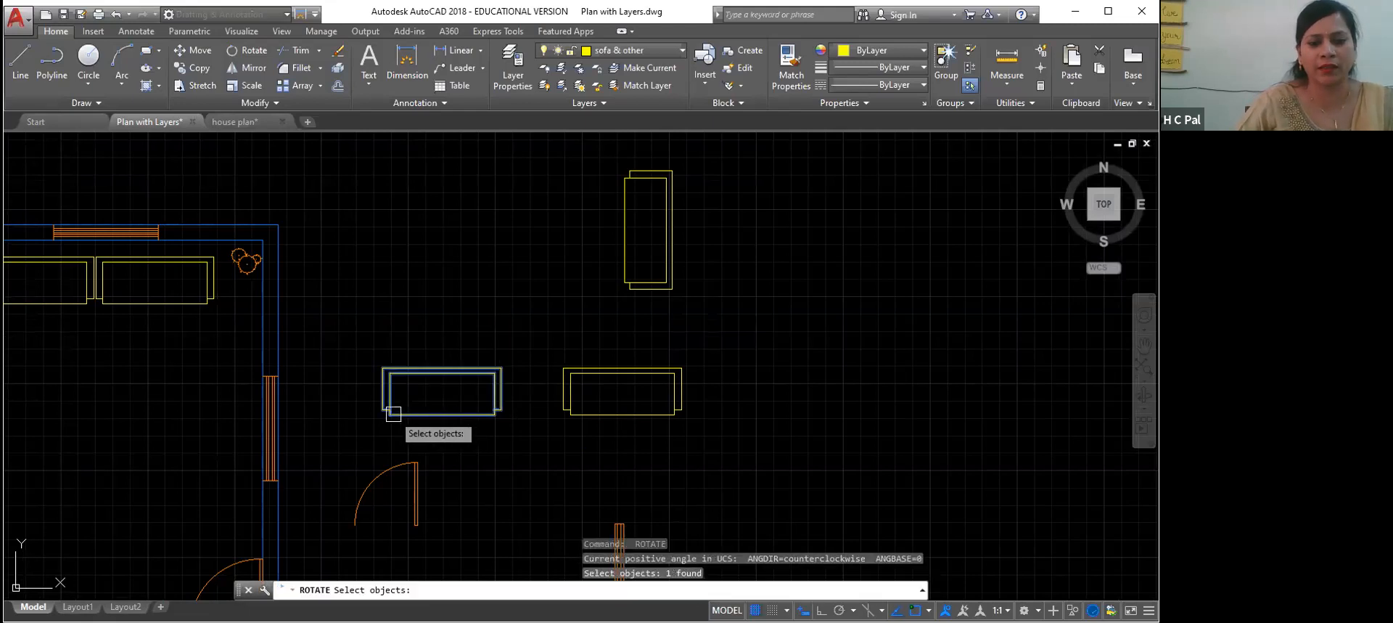
pyautogui.press('Return')
pyautogui.click(384, 411)
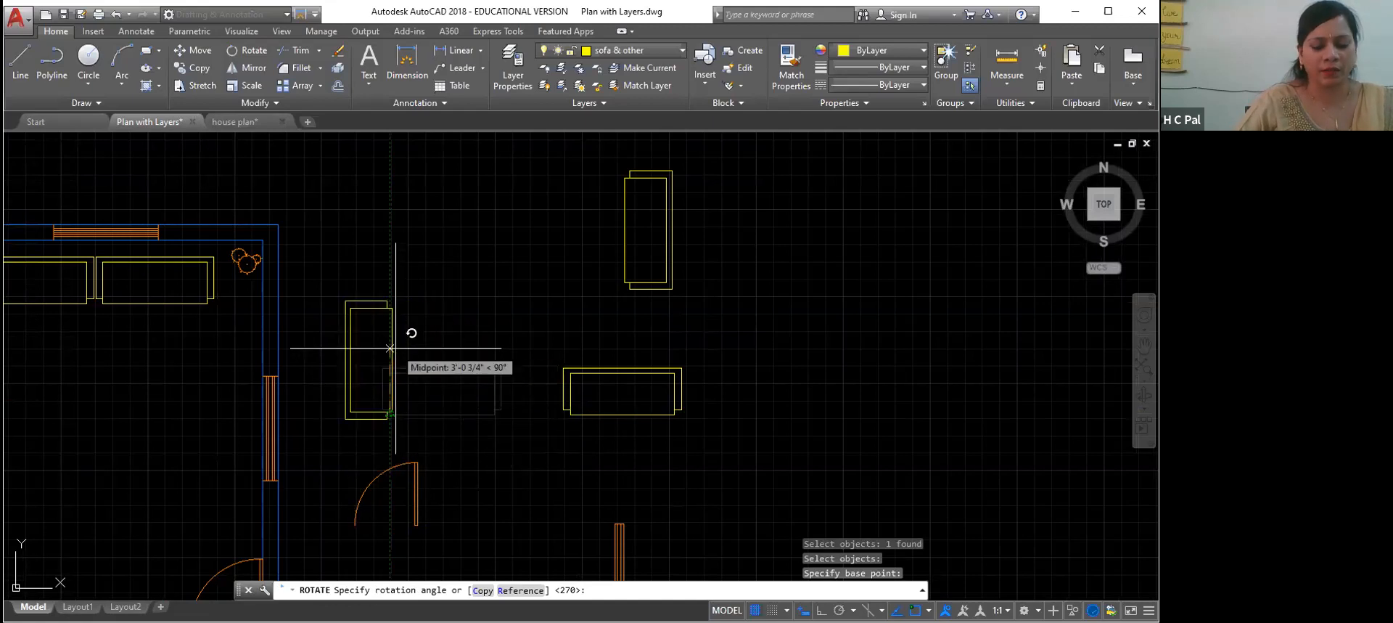
pyautogui.press('F8')
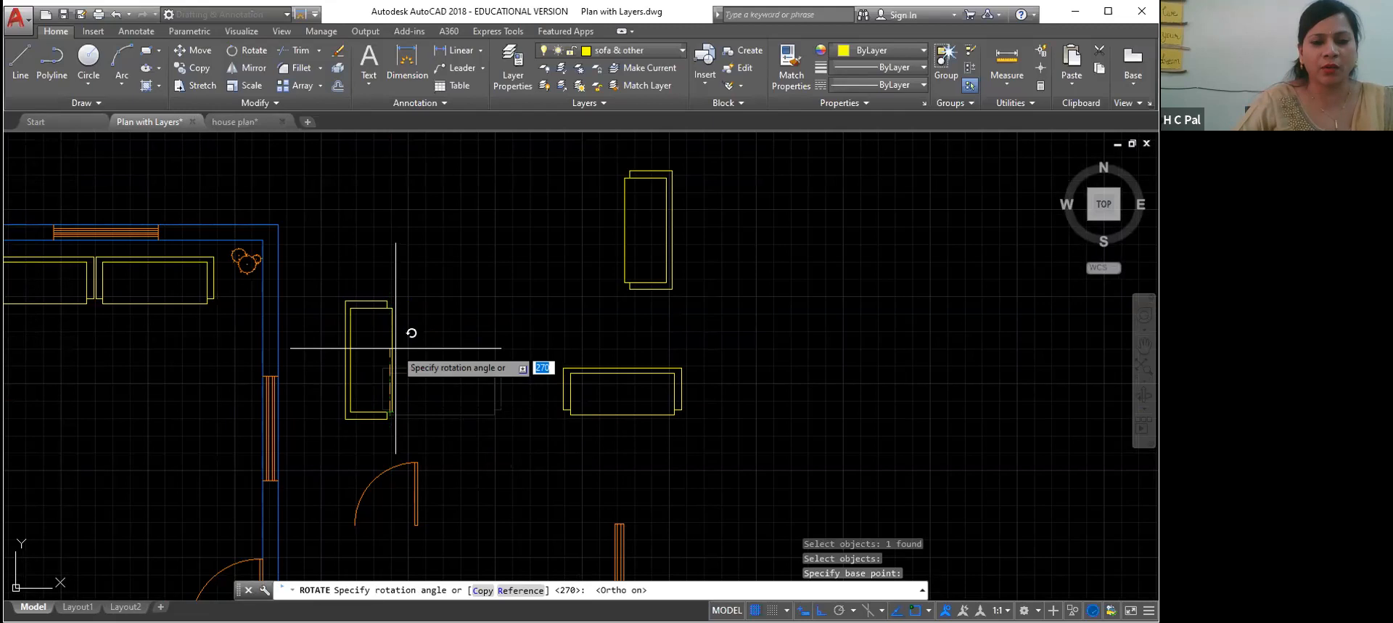
pyautogui.click(401, 351)
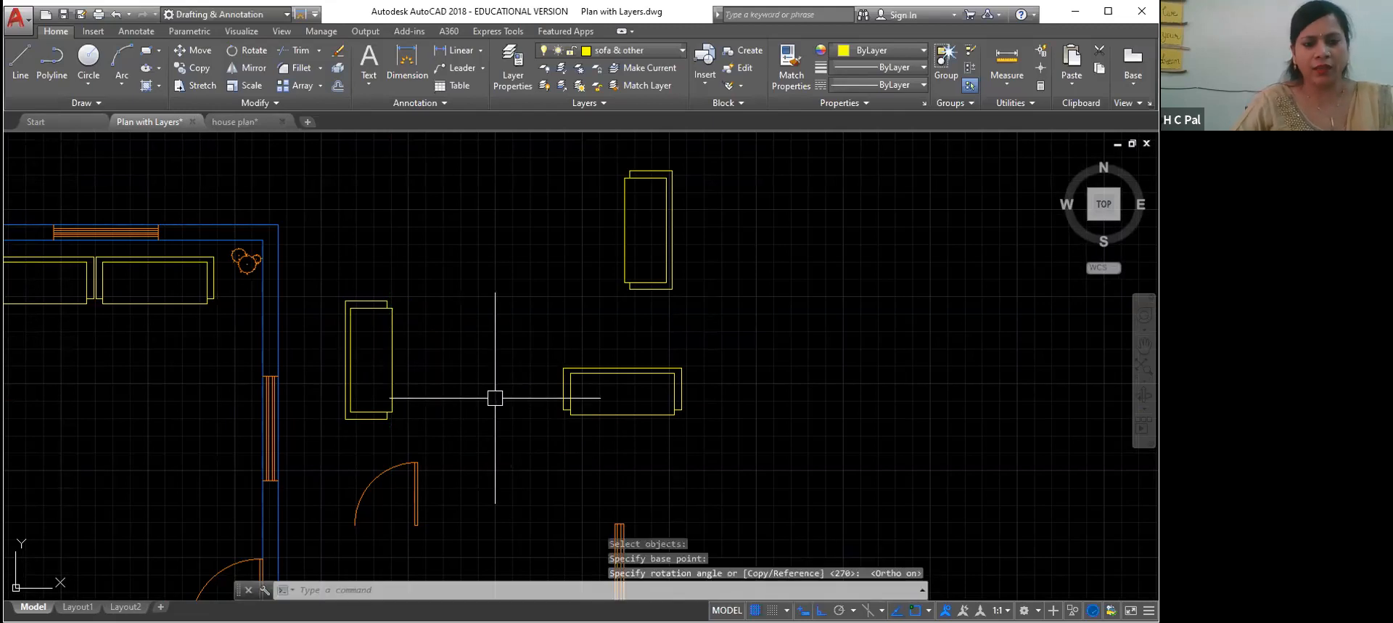
pyautogui.press('F8')
pyautogui.scroll(-2, 457, 427)
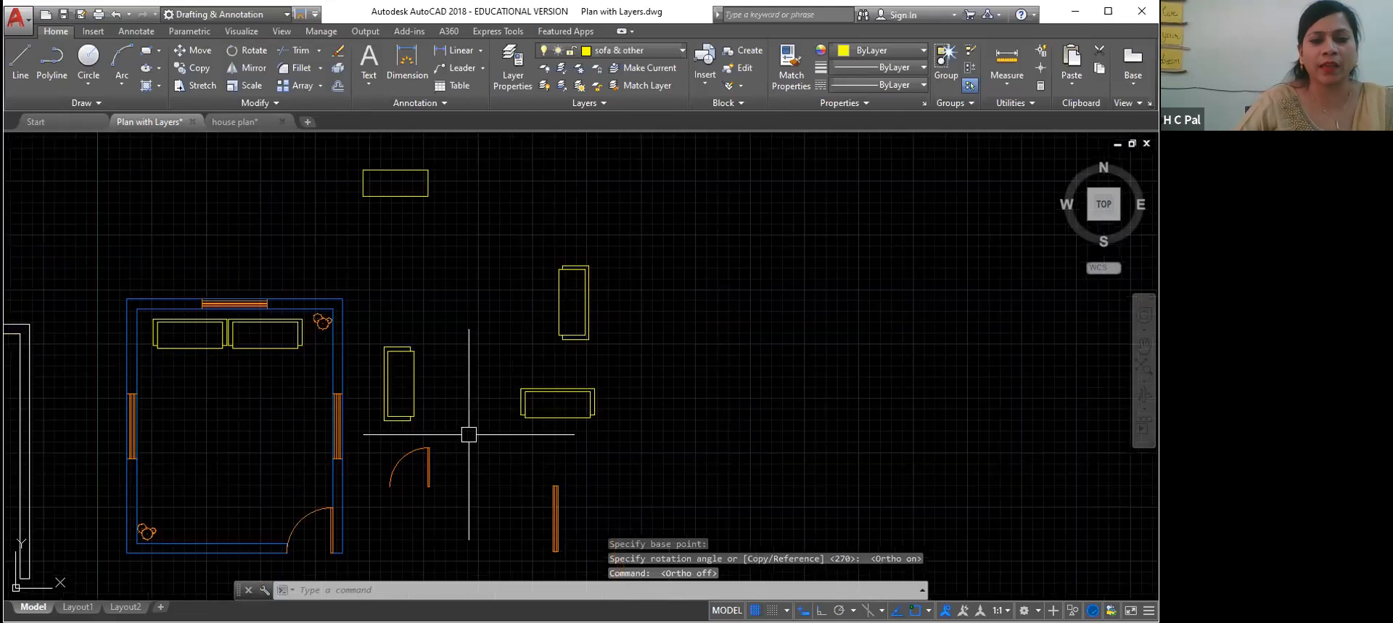
pyautogui.moveTo(470, 424); pyautogui.dragTo(543, 315, button='middle')
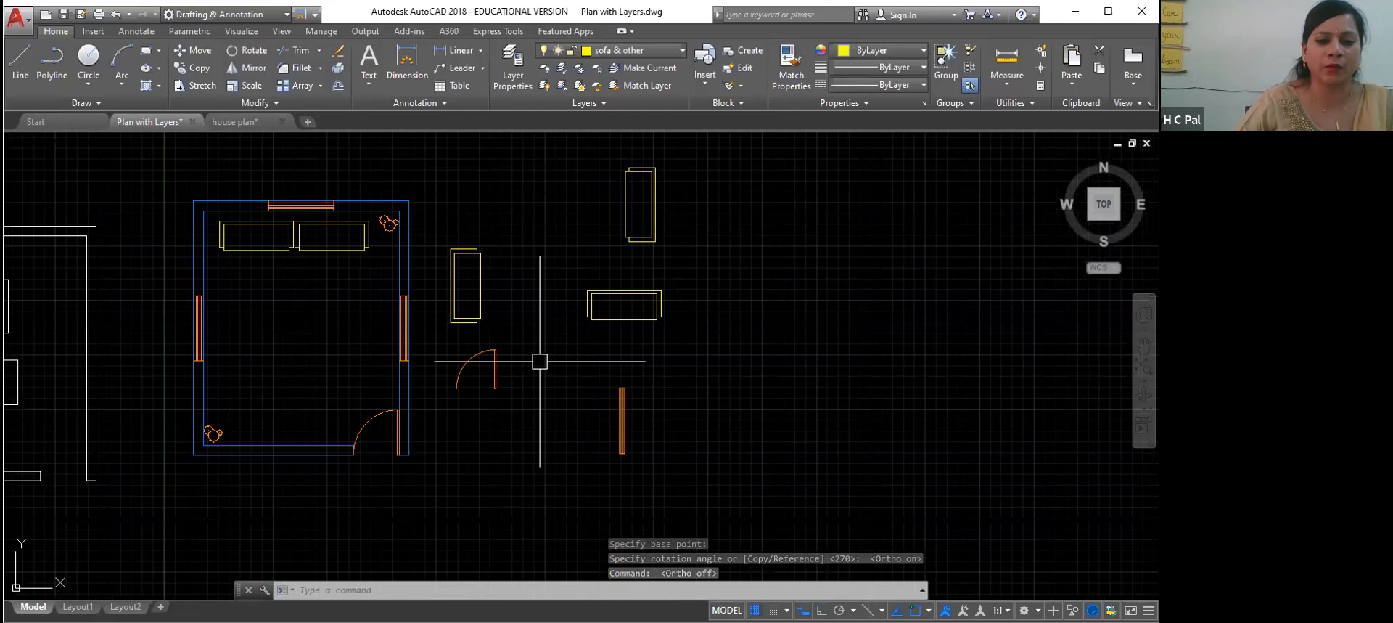
# Step: Move the upright sofa nearest the room from its inner lower-right corner to inside the room, along the left wall's window
pyautogui.scroll(2, 540, 361)
pyautogui.moveTo(541, 361); pyautogui.dragTo(663, 426, button='middle')
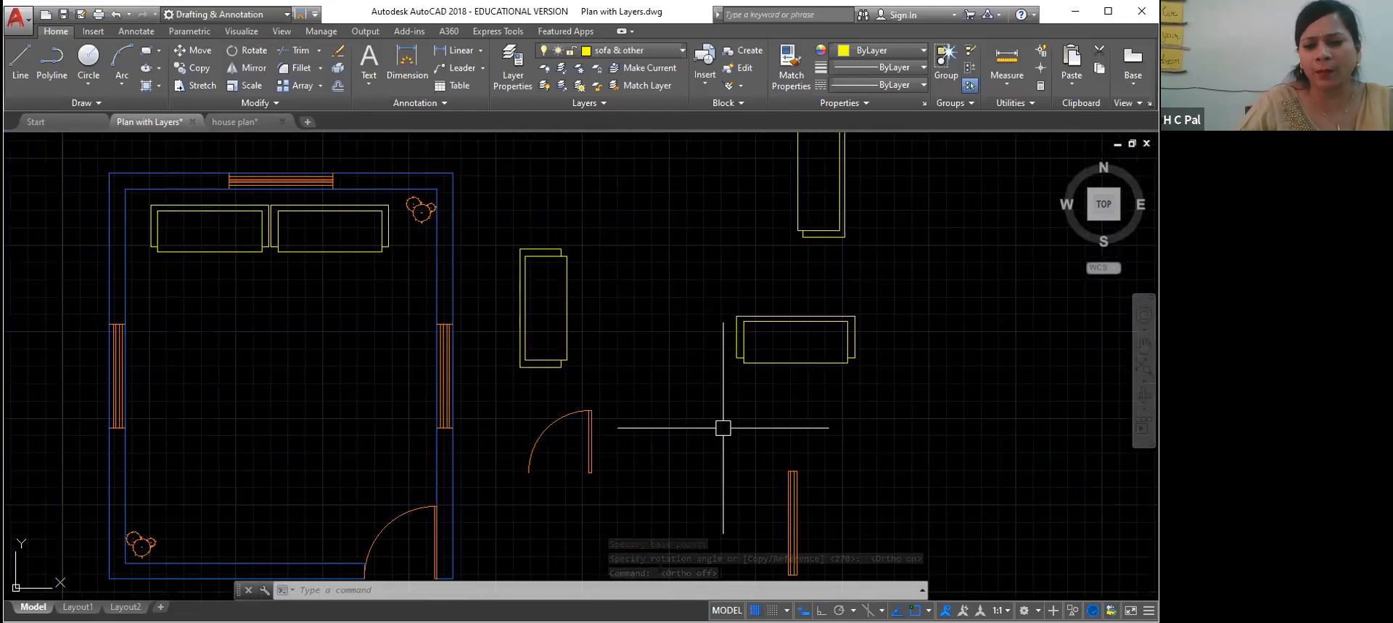
pyautogui.write('m')
pyautogui.press('Return')
pyautogui.click(567, 349)
pyautogui.press('Return')
pyautogui.click(567, 359)
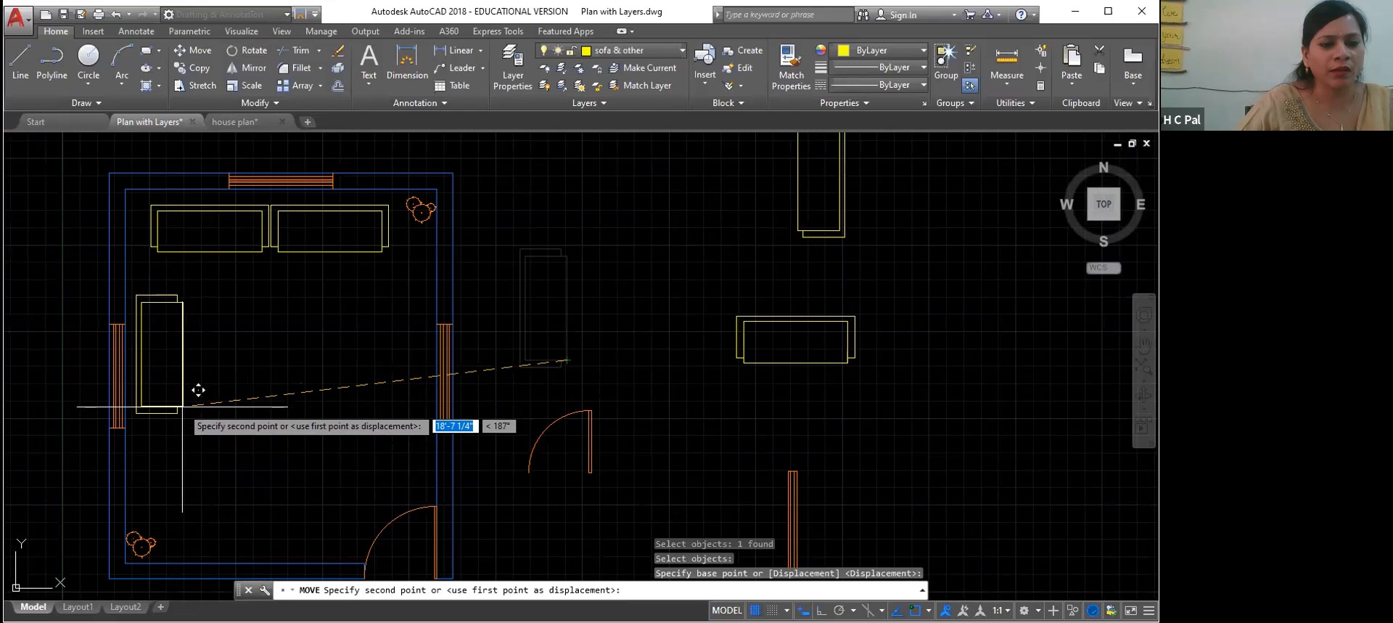
pyautogui.click(181, 406)
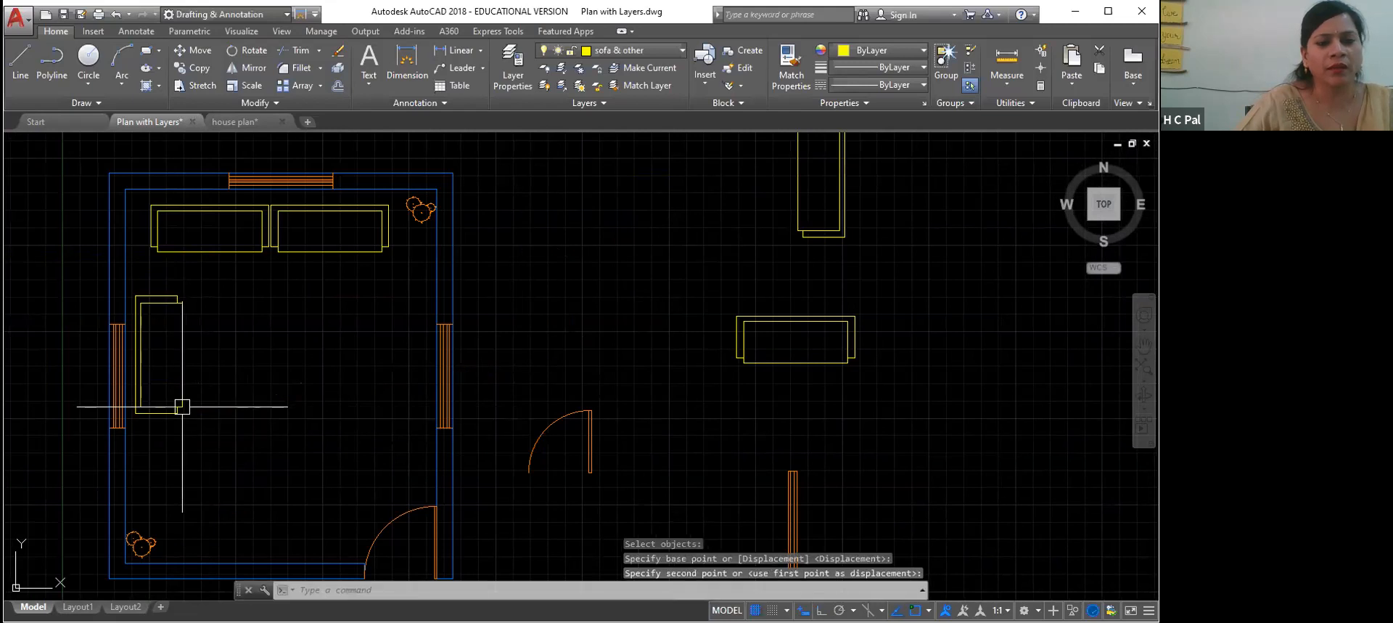
# Step: Move the other upright sofa from outside into the room, along the right wall's window, facing the left sofa
pyautogui.press('space')
pyautogui.click(809, 240)
pyautogui.press('space')
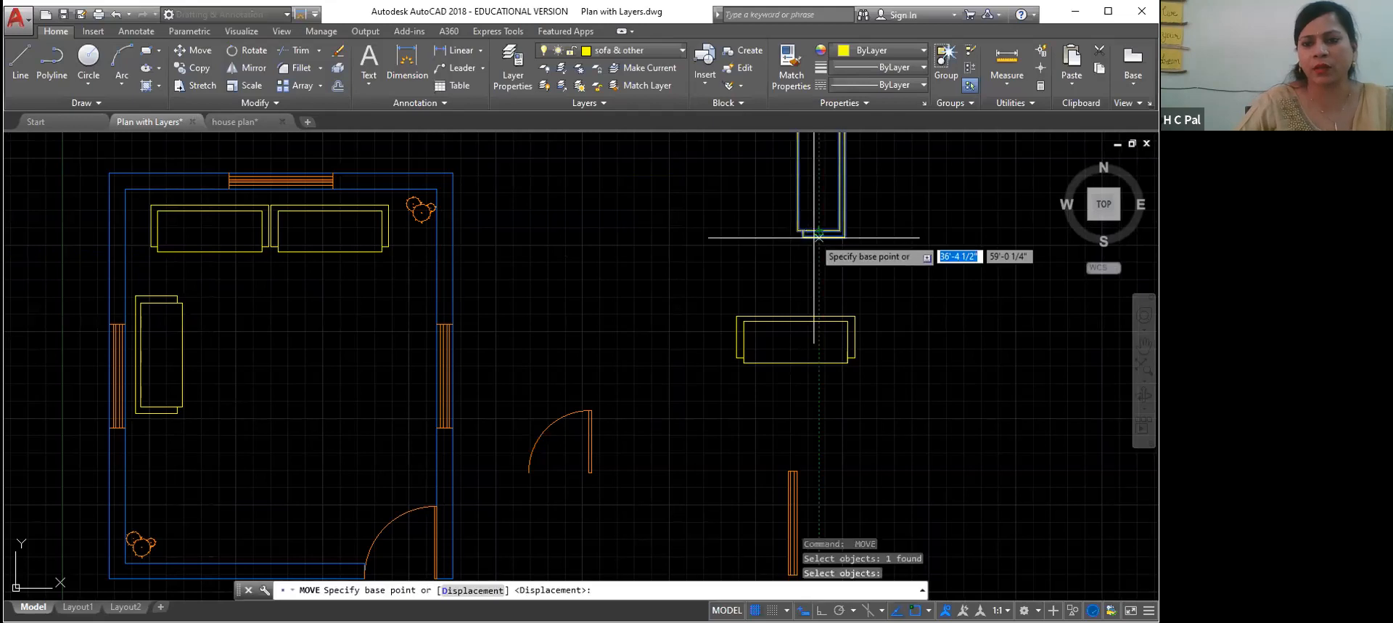
pyautogui.click(803, 238)
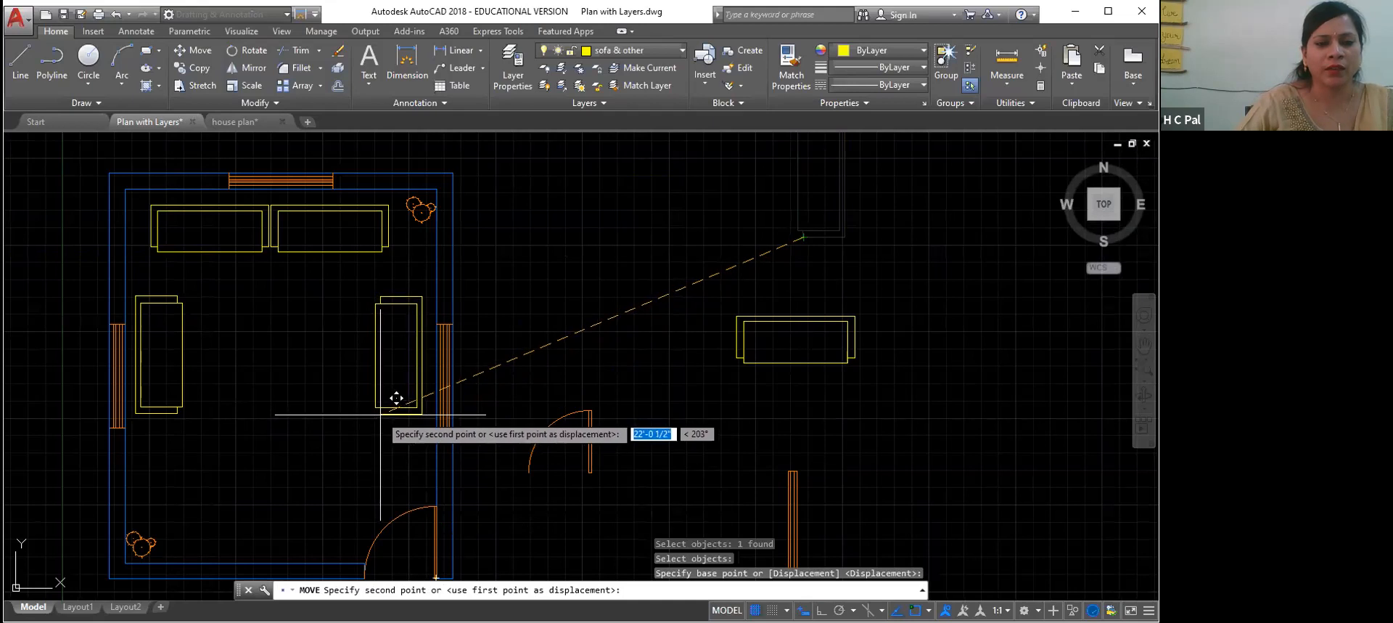
pyautogui.click(396, 397)
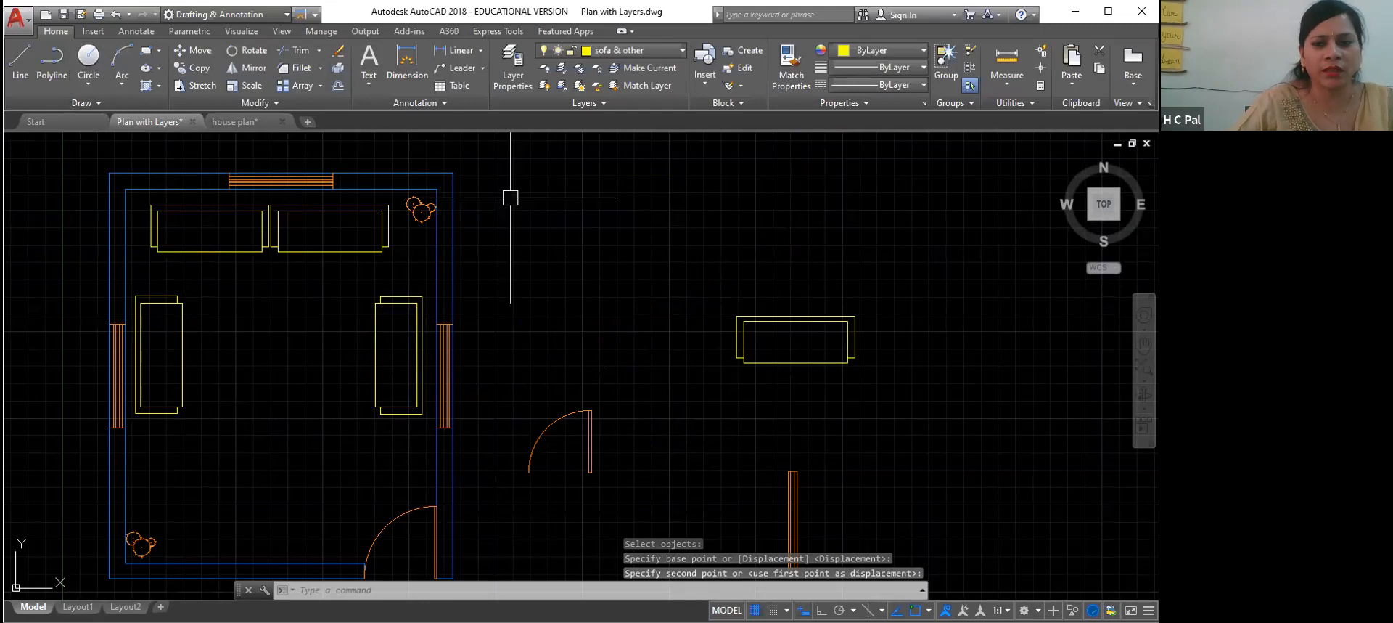
# Step: Draw a 4' by 3' rectangle outside the room, between the room and the remaining sofa
pyautogui.click(146, 53)
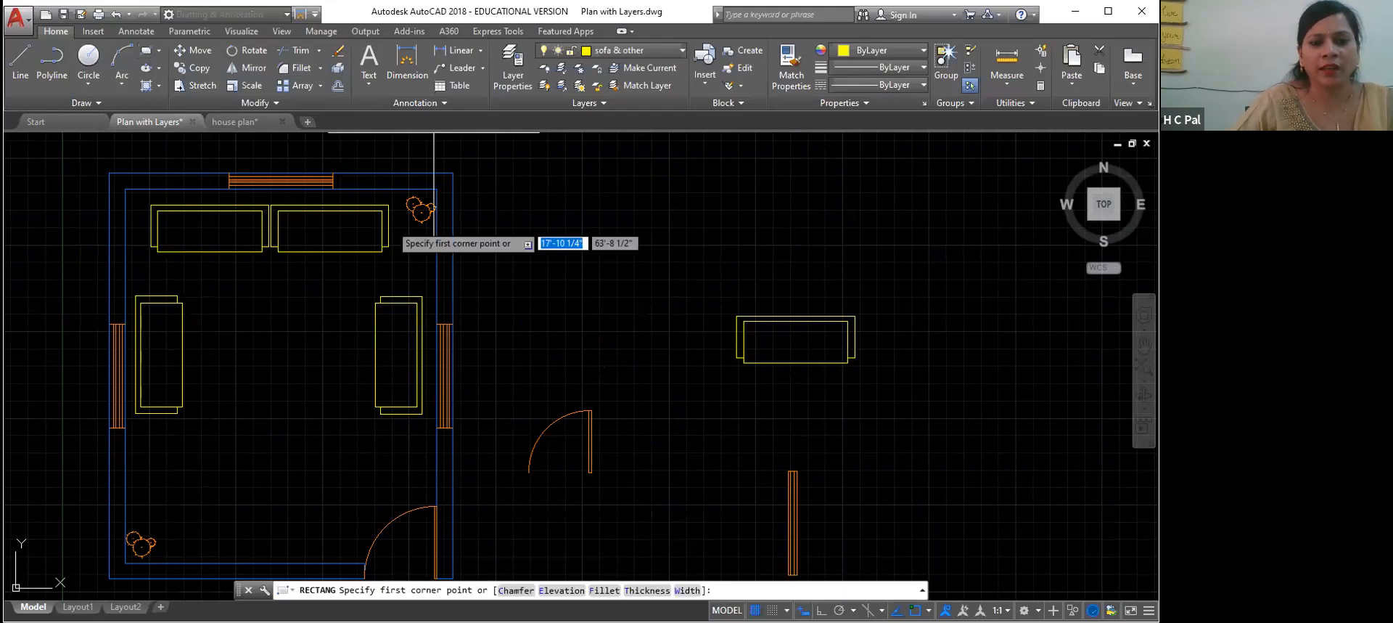
pyautogui.click(571, 296)
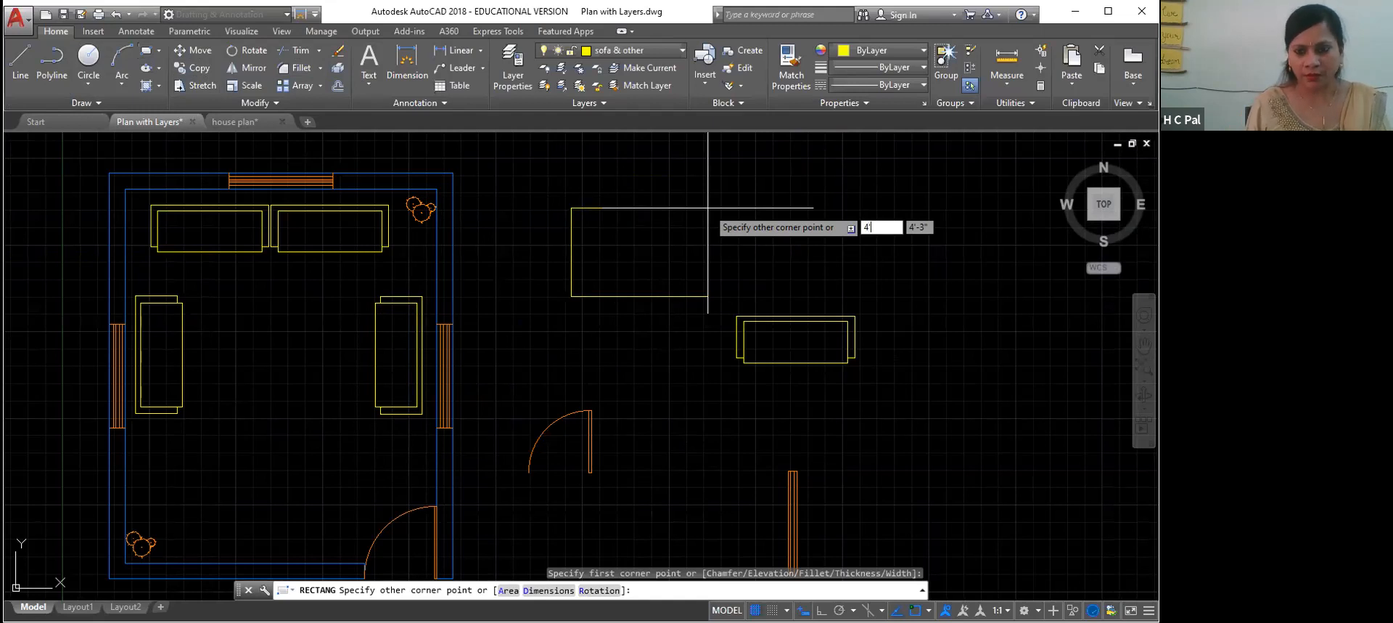
pyautogui.press('Tab')
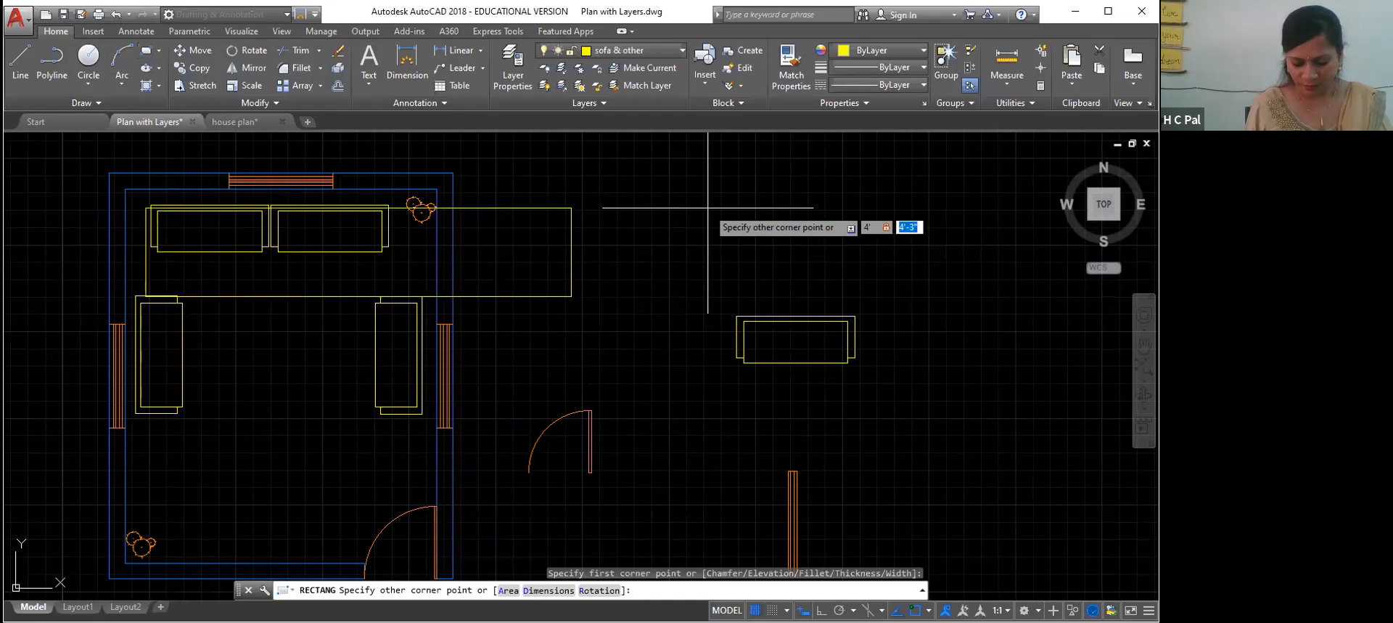
pyautogui.write("3'")
pyautogui.press('Return')
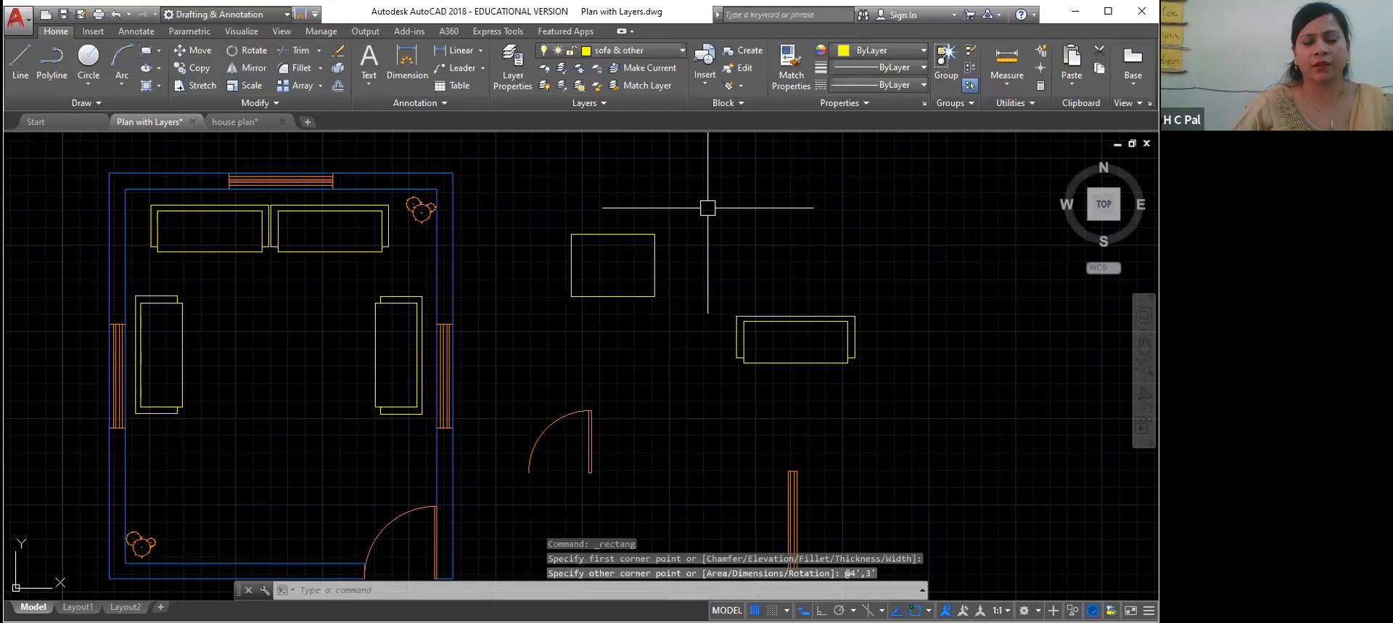
pyautogui.click(571, 259)
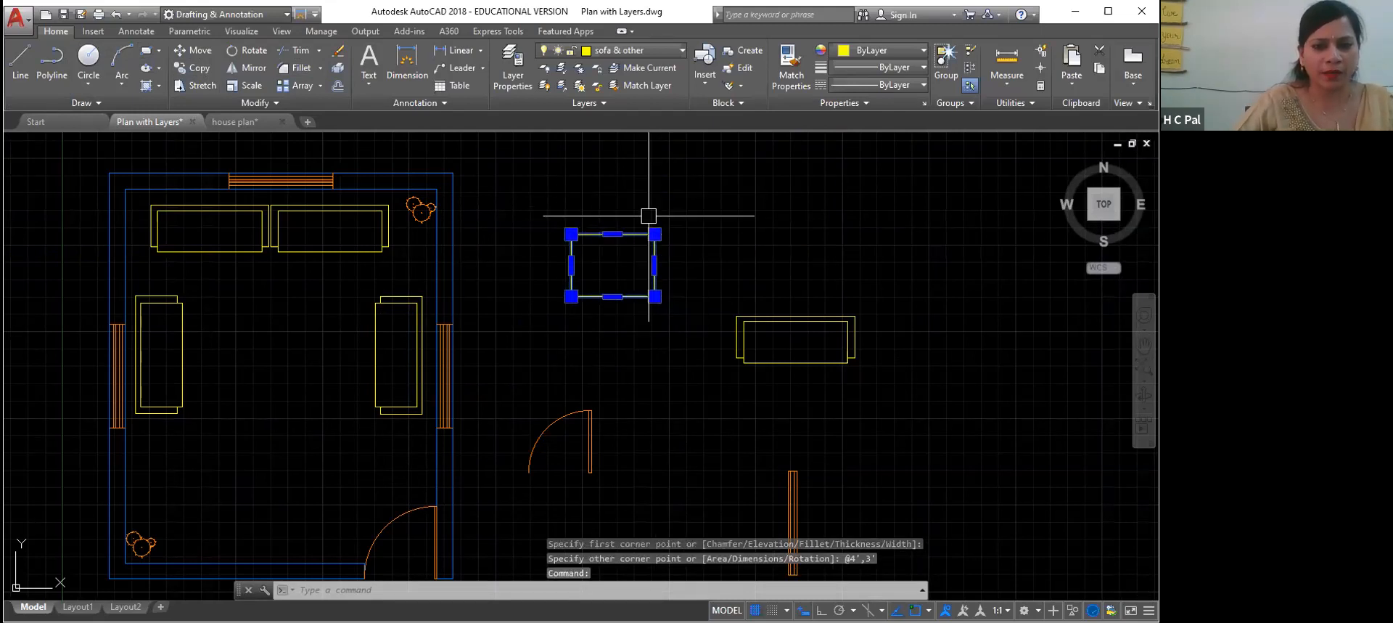
pyautogui.press('Escape')
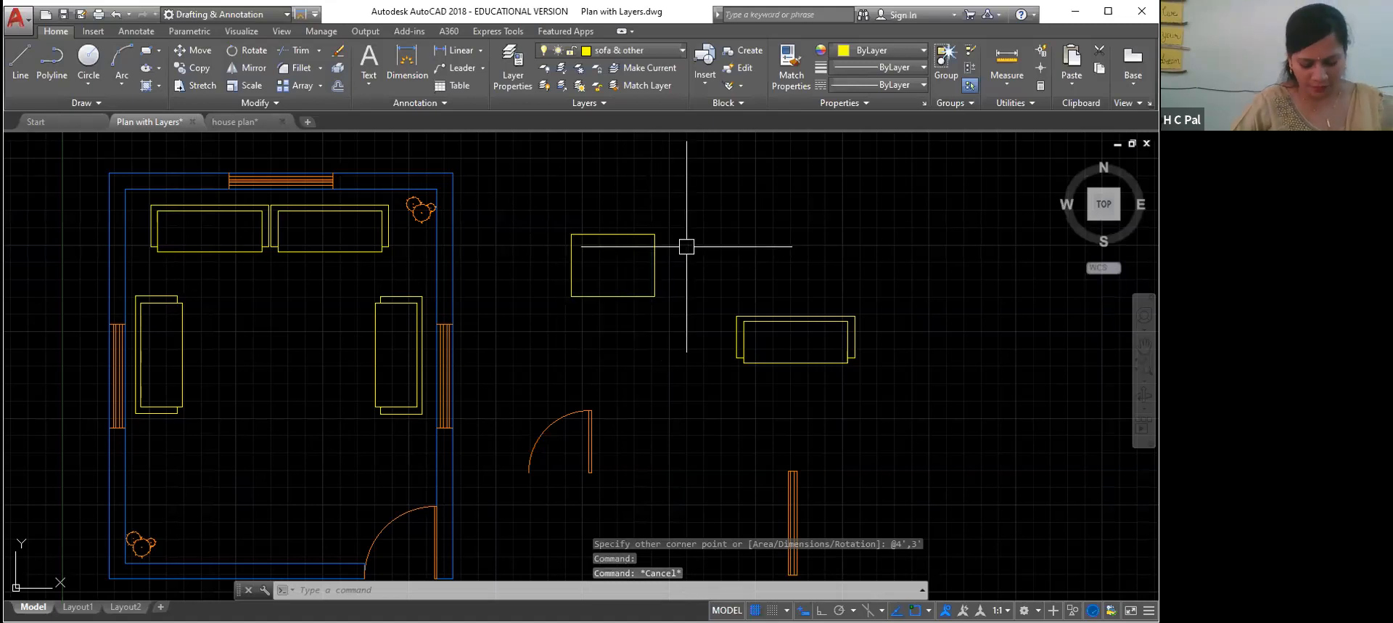
# Step: Move the 4' by 3' rectangle by its lower-right corner into the room, midway between the two side sofas
pyautogui.write('m')
pyautogui.press('Return')
pyautogui.click(655, 284)
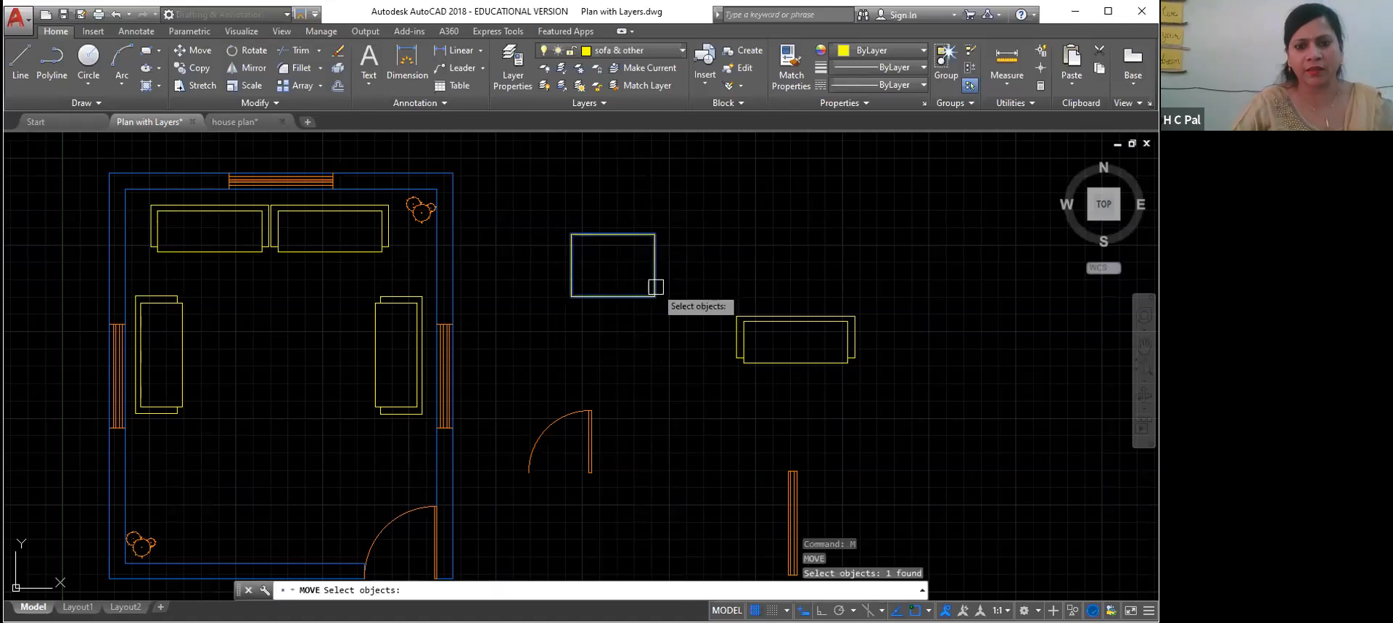
pyautogui.press('Return')
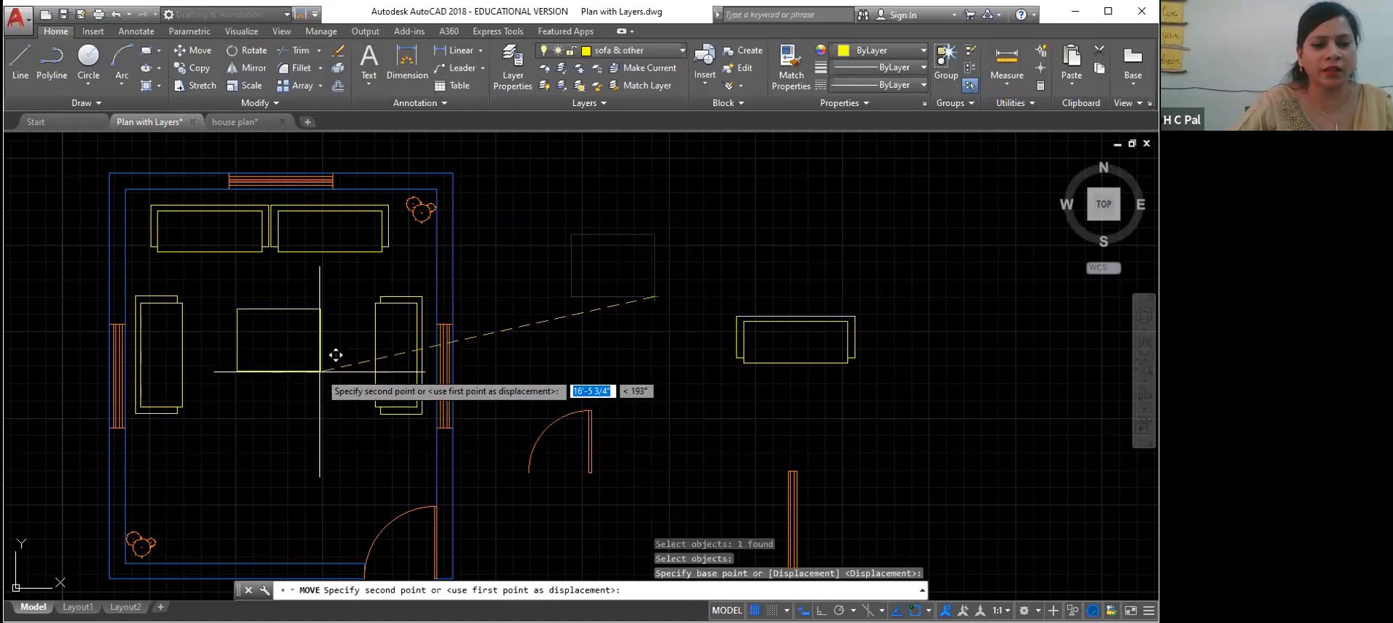
pyautogui.click(318, 369)
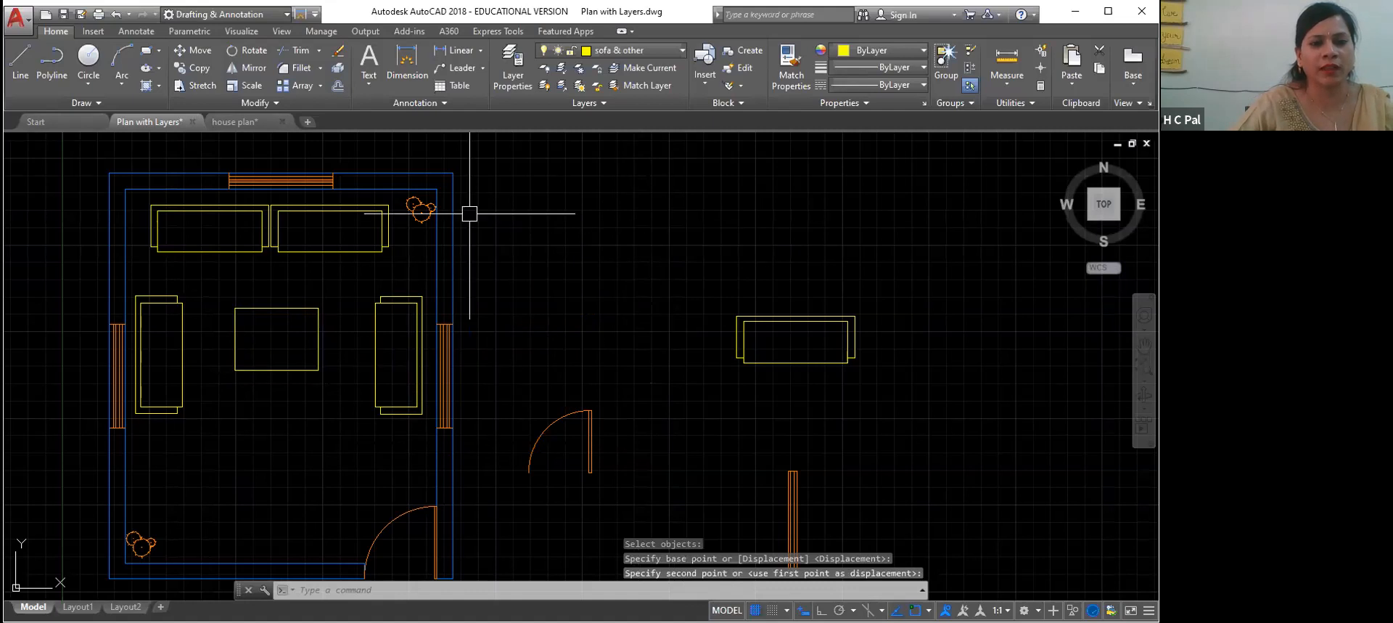
# Step: Draw a small circle at the middle of the table rectangle between the sofas
pyautogui.click(88, 58)
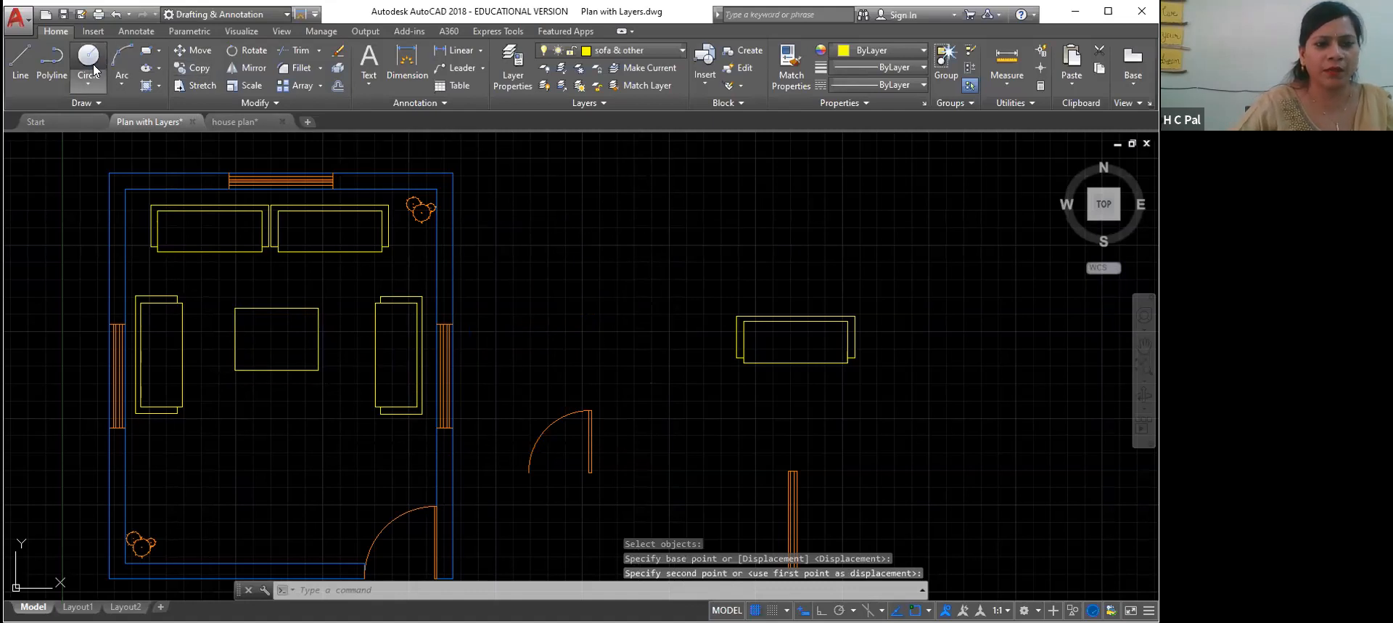
pyautogui.click(274, 337)
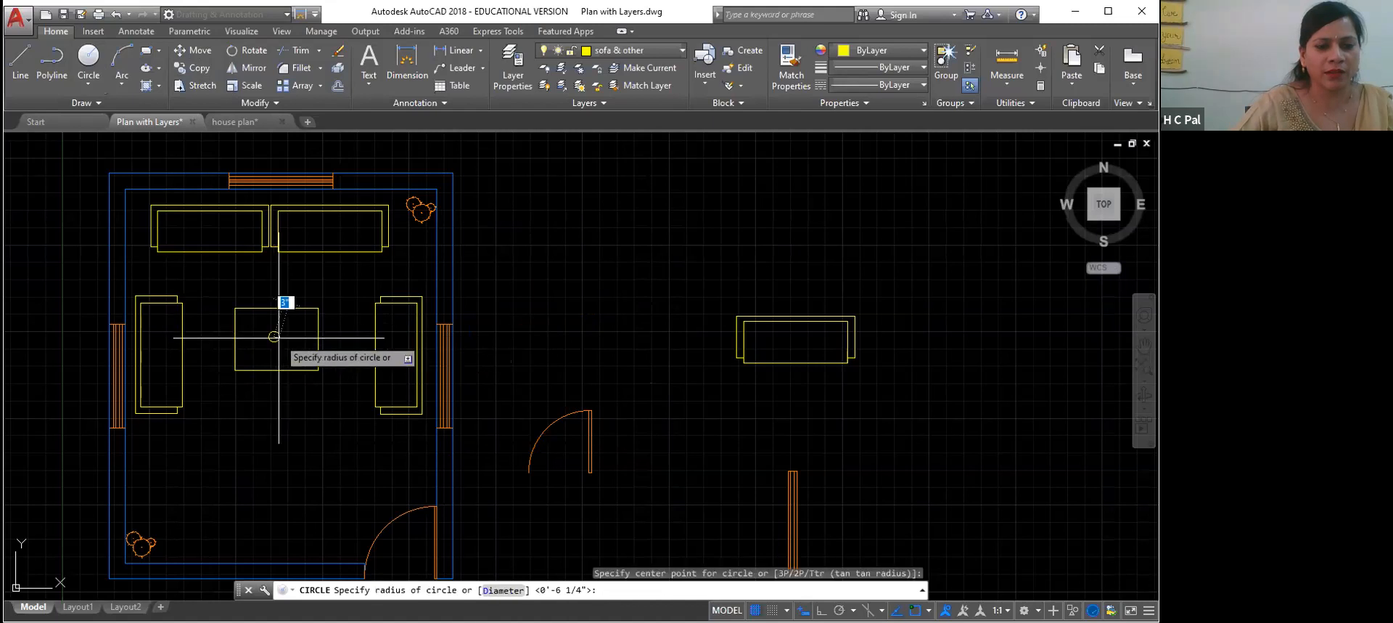
pyautogui.click(278, 337)
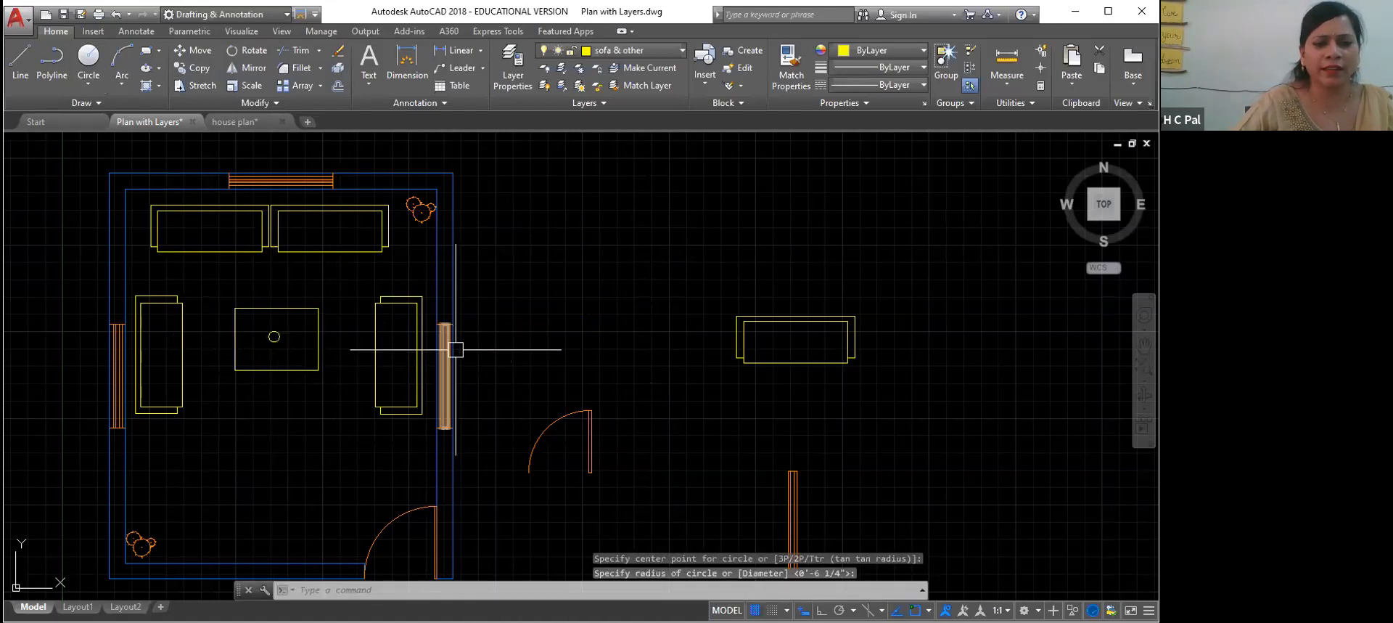
pyautogui.scroll(-2, 532, 396)
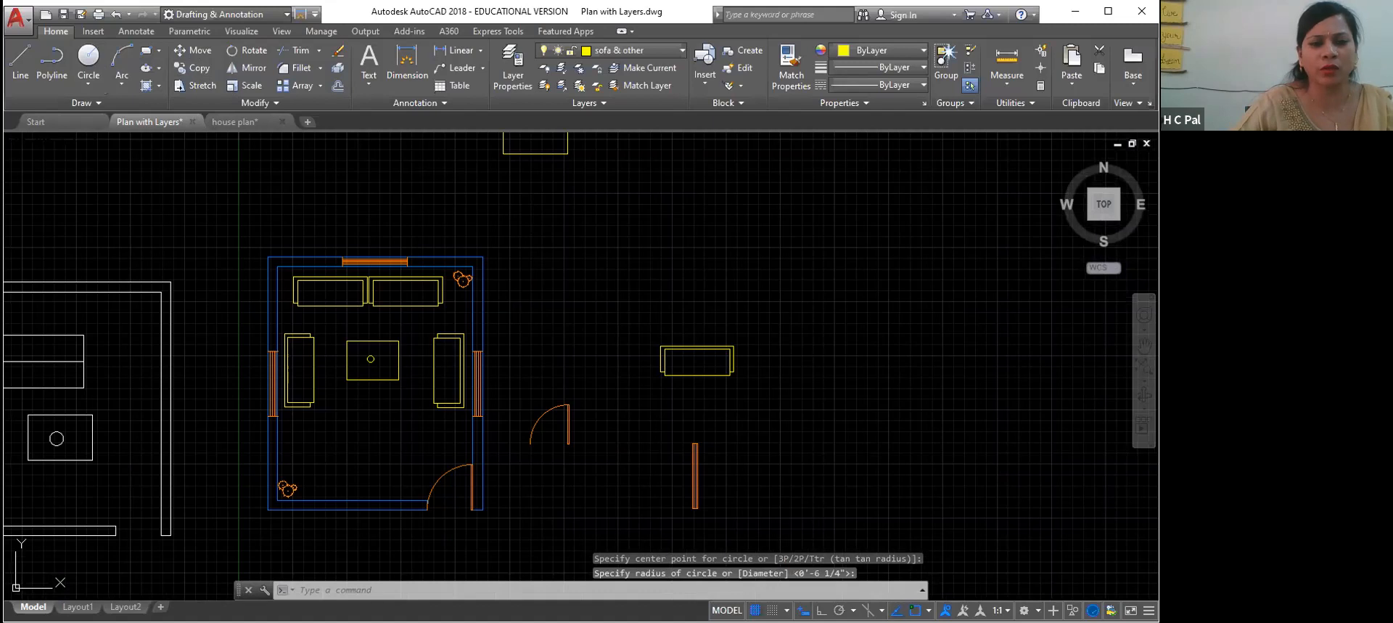
pyautogui.scroll(3, 529, 364)
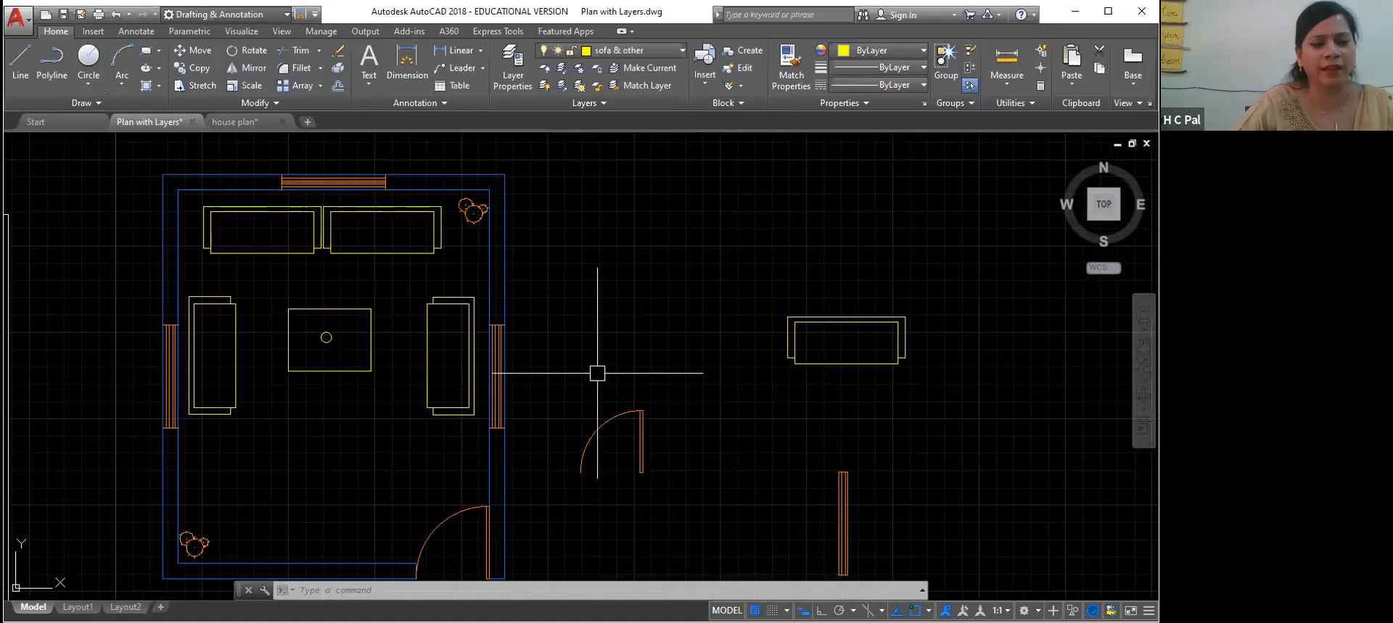
pyautogui.moveTo(578, 376); pyautogui.dragTo(587, 357, button='middle')
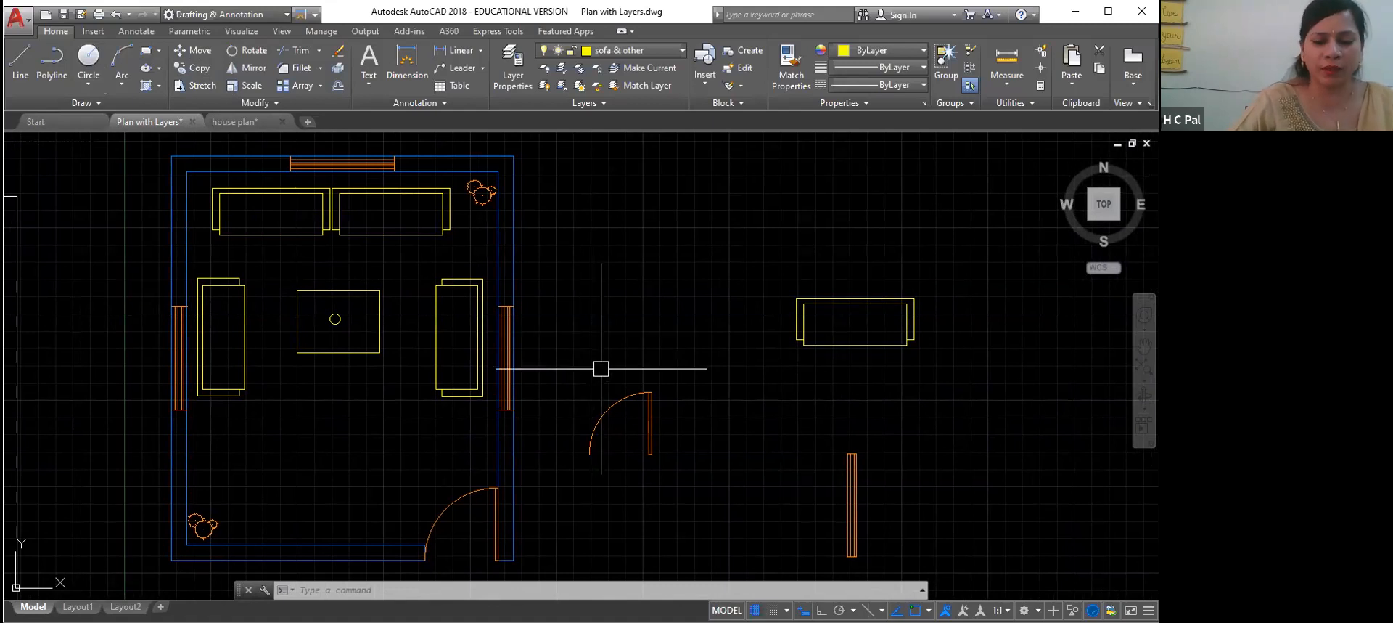
pyautogui.moveTo(600, 369); pyautogui.dragTo(612, 347, button='middle')
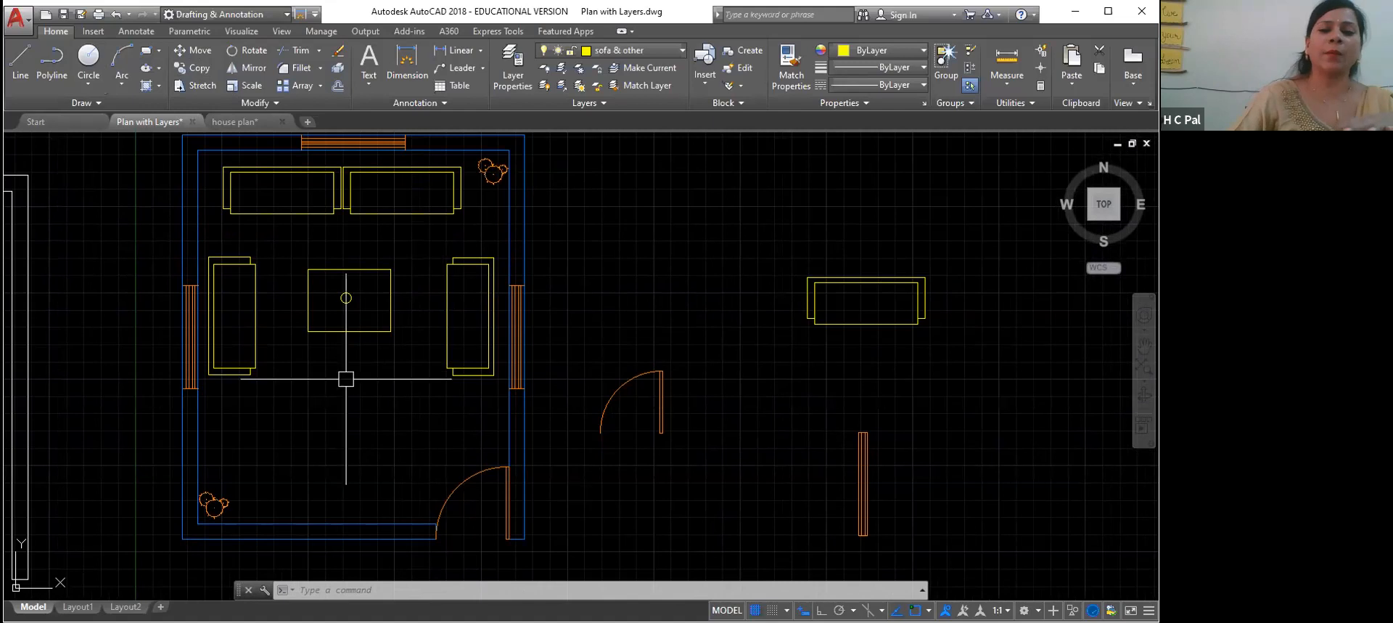
pyautogui.scroll(-1, 689, 267)
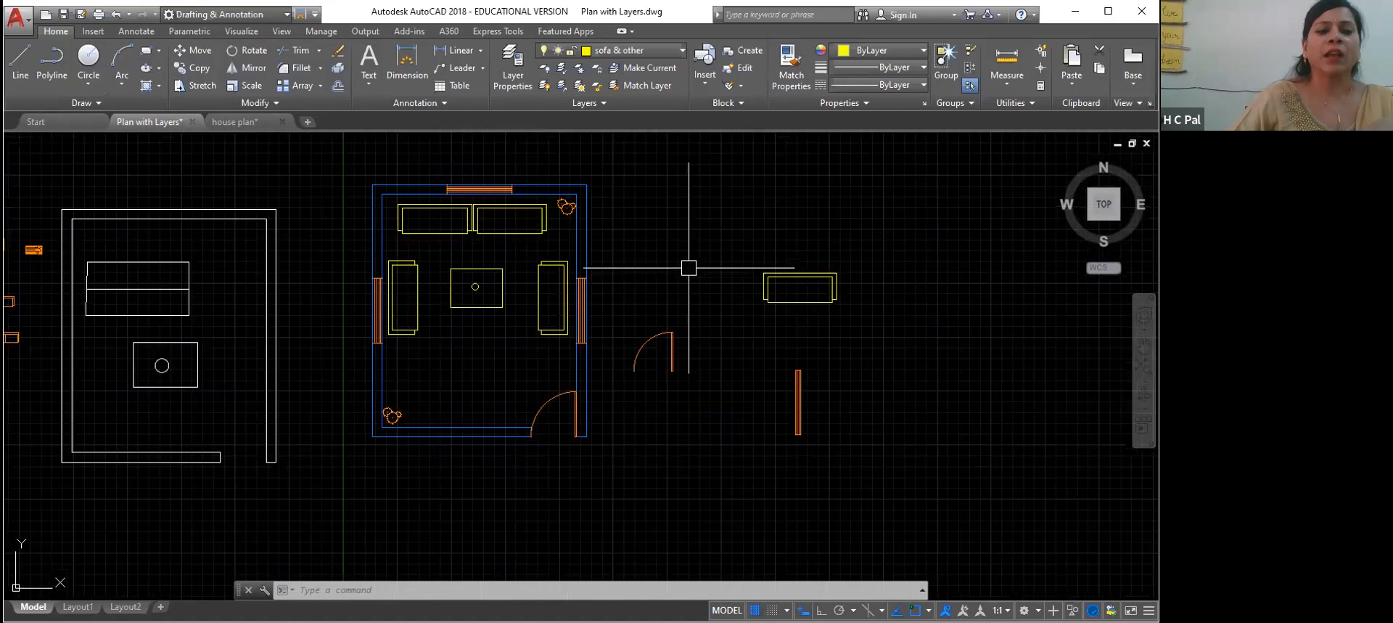
pyautogui.scroll(2, 424, 304)
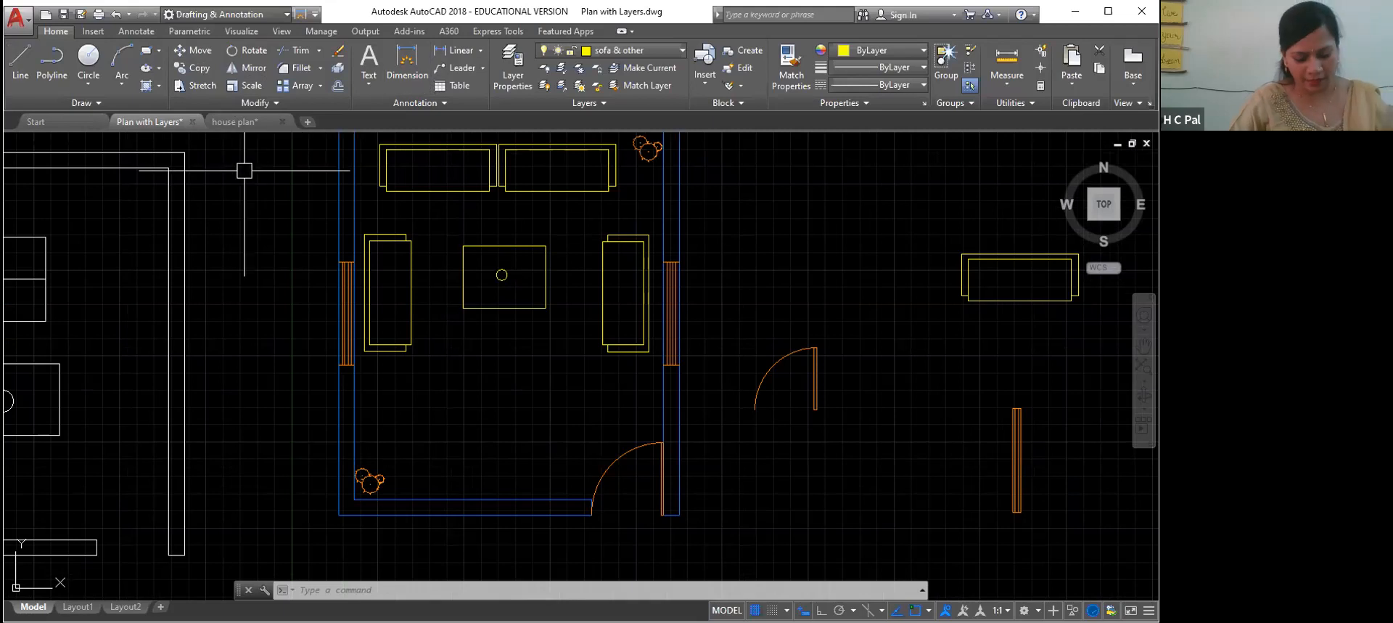
# Step: Review the drawing's layers in the Layer Properties Manager and the layer list, then close the manager
pyautogui.write('La')
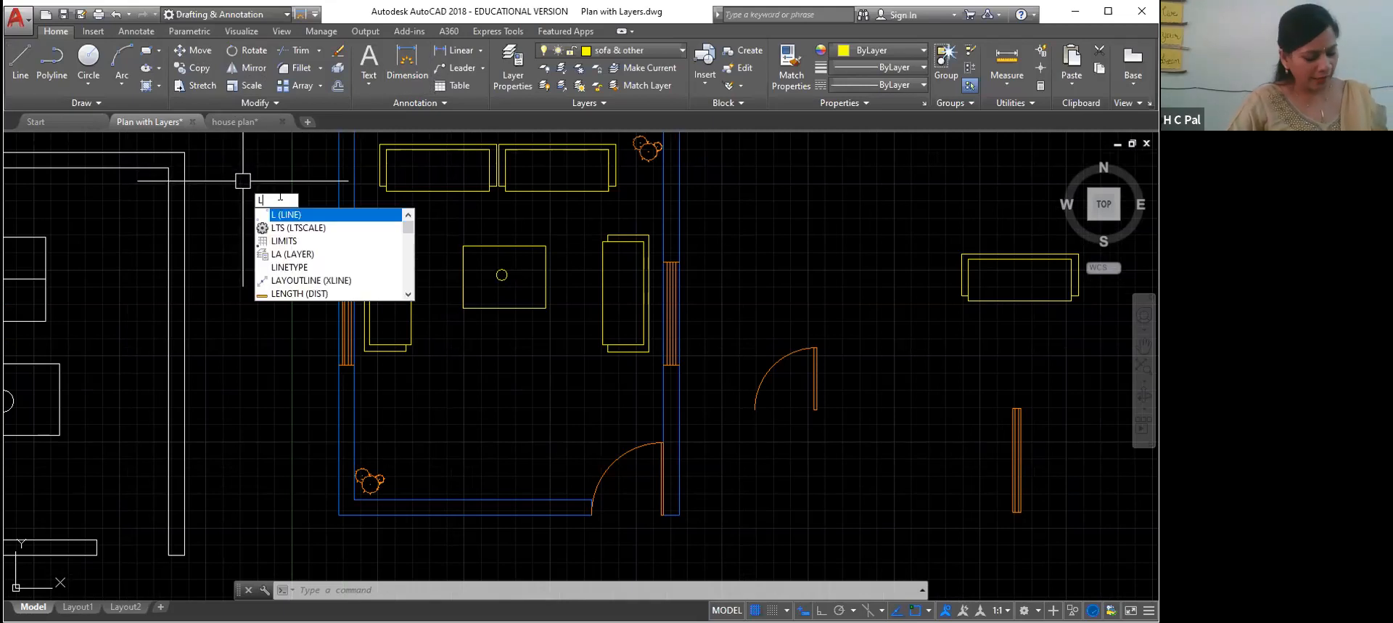
pyautogui.press('Return')
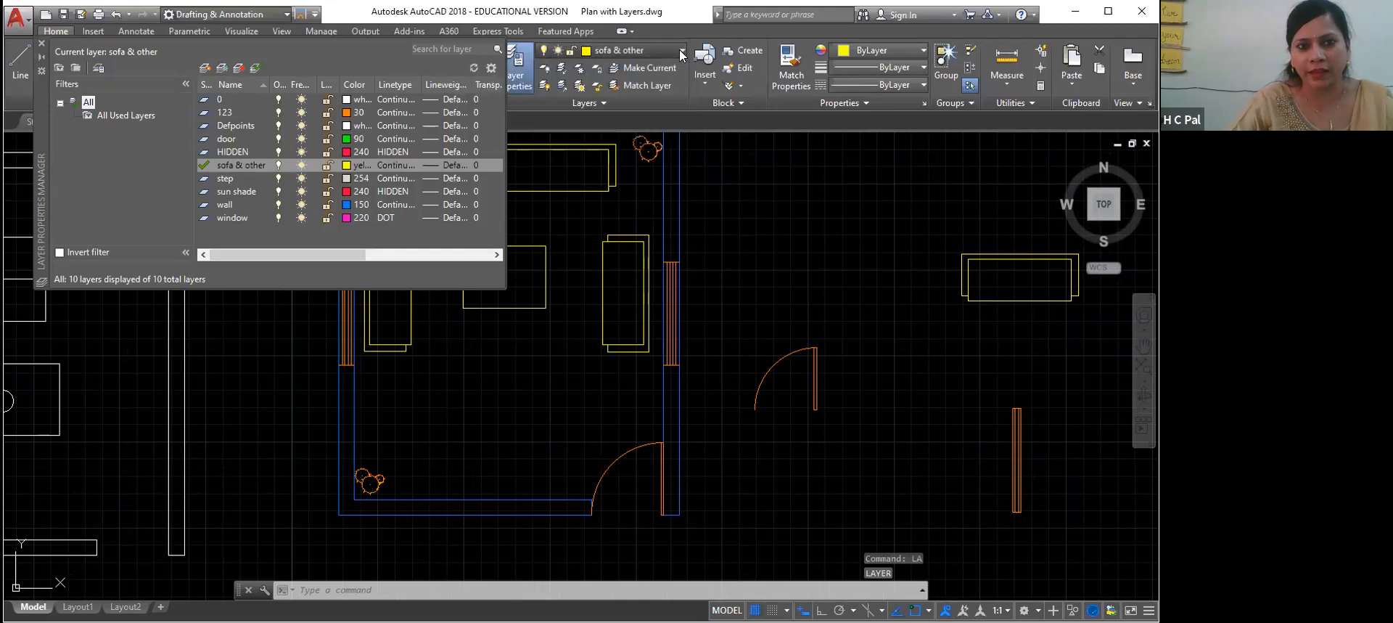
pyautogui.click(681, 50)
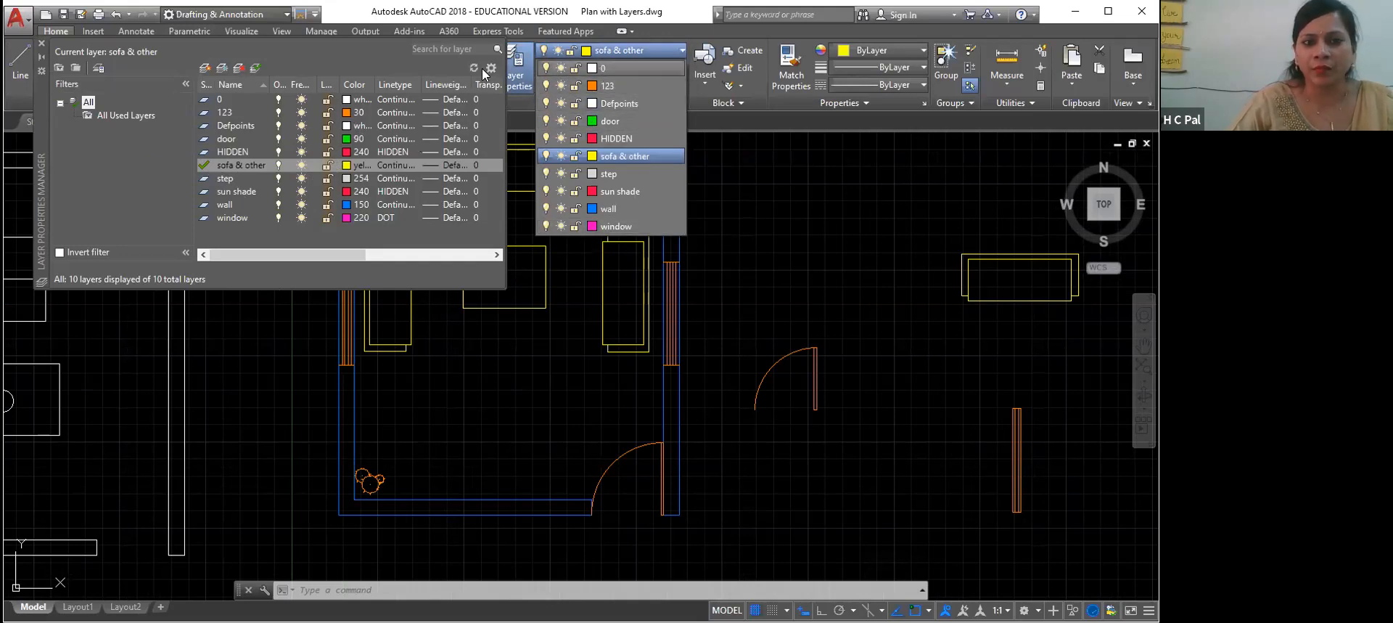
pyautogui.click(714, 146)
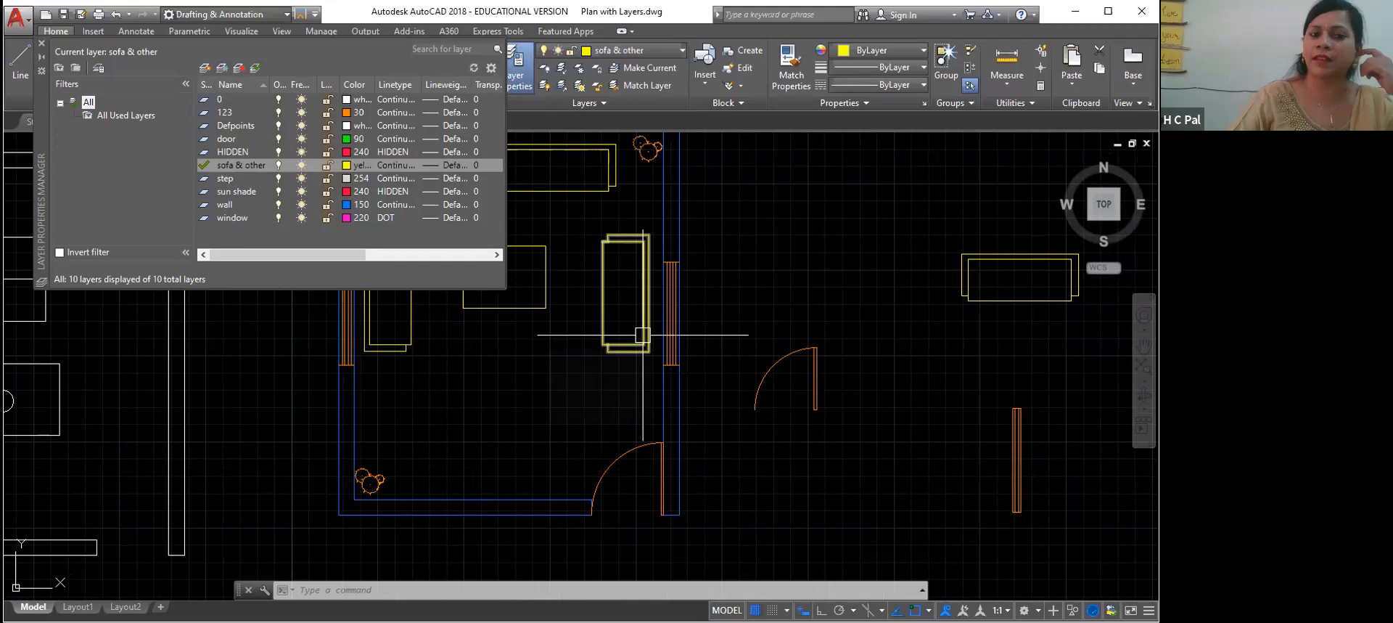
pyautogui.moveTo(643, 334)
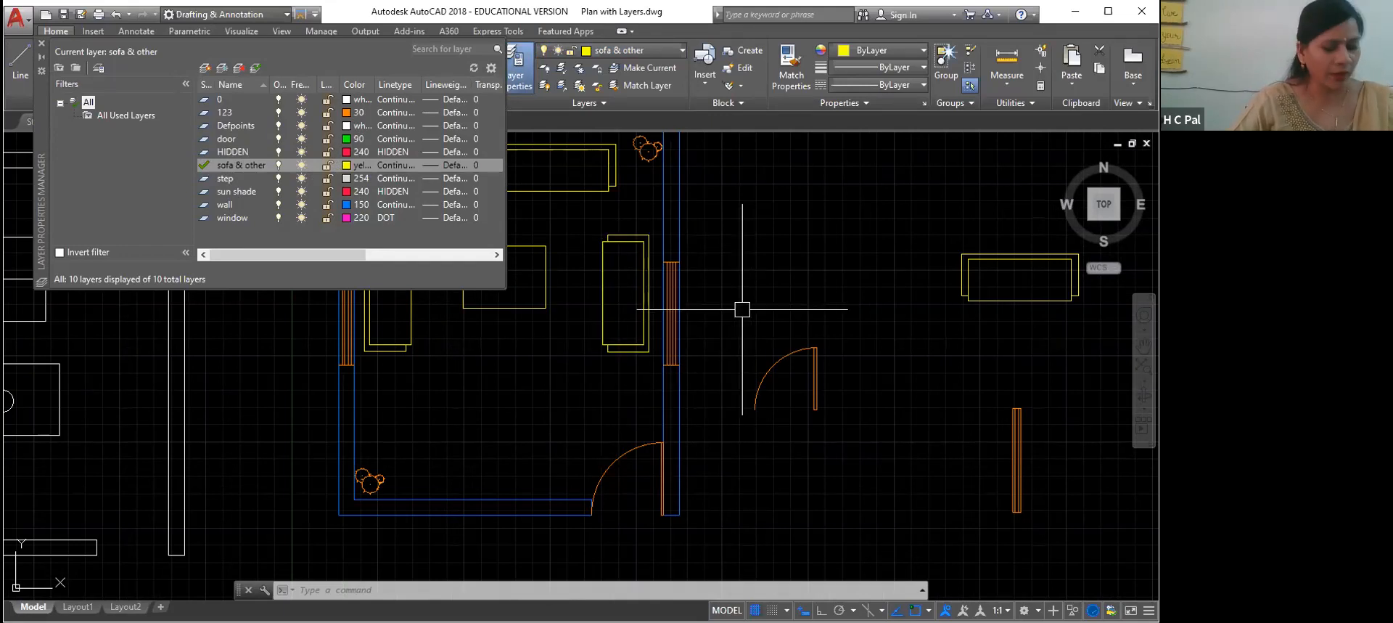
pyautogui.click(40, 43)
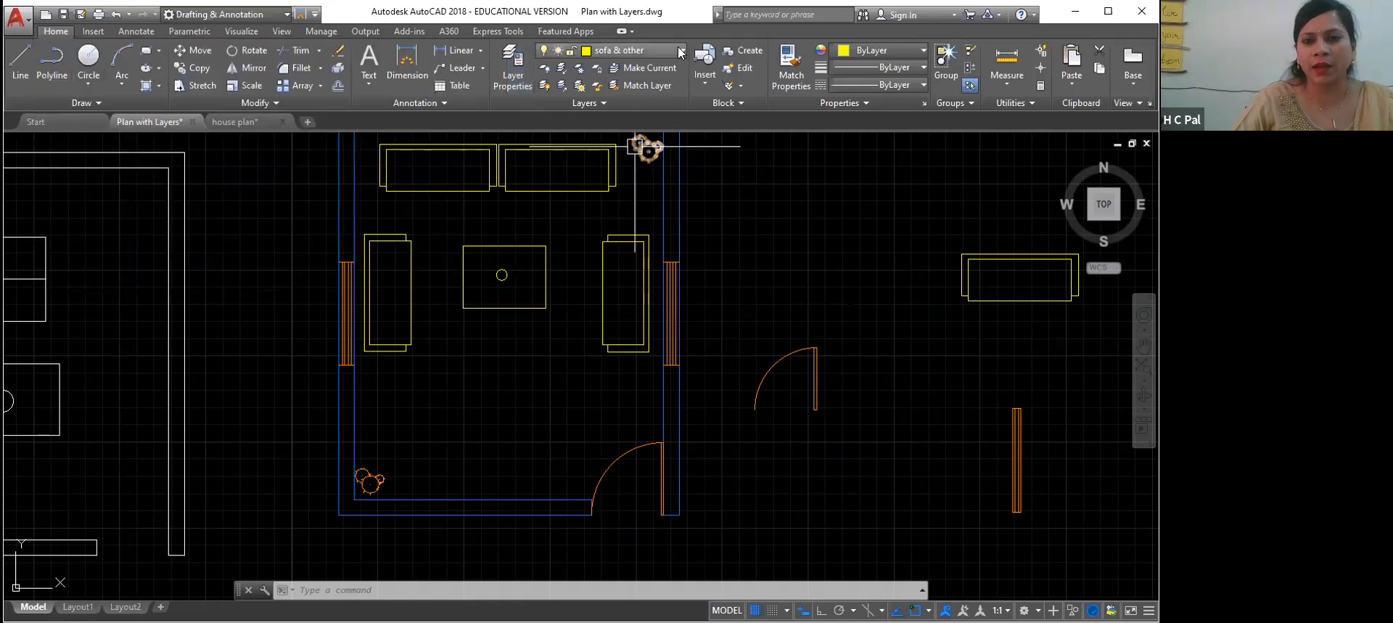
# Step: Open the sun shade layer's colour selection and accept index colour 240
pyautogui.click(682, 50)
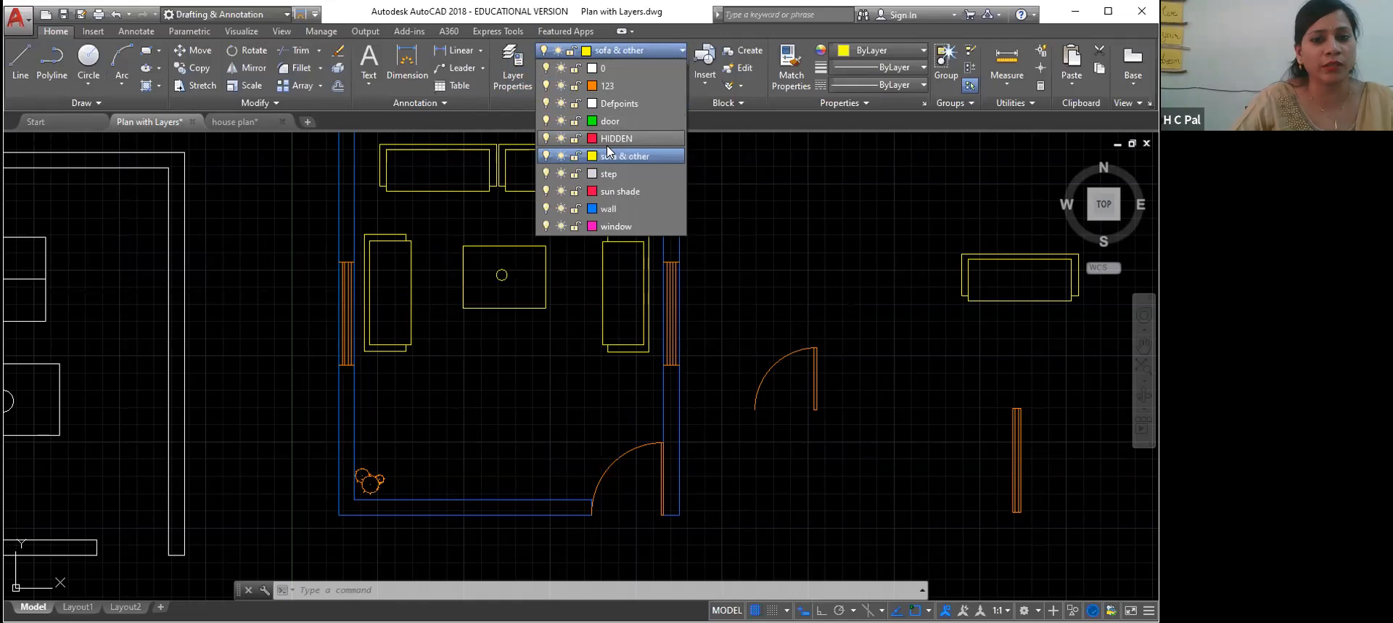
pyautogui.click(592, 202)
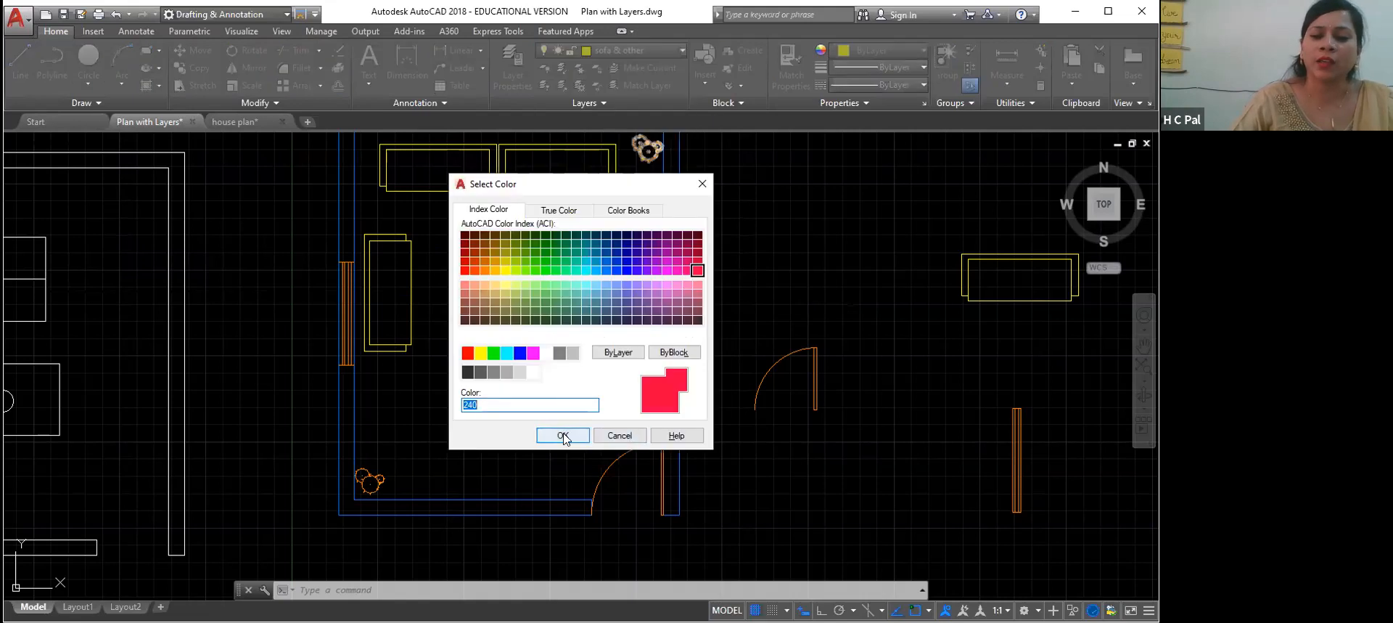
pyautogui.click(563, 435)
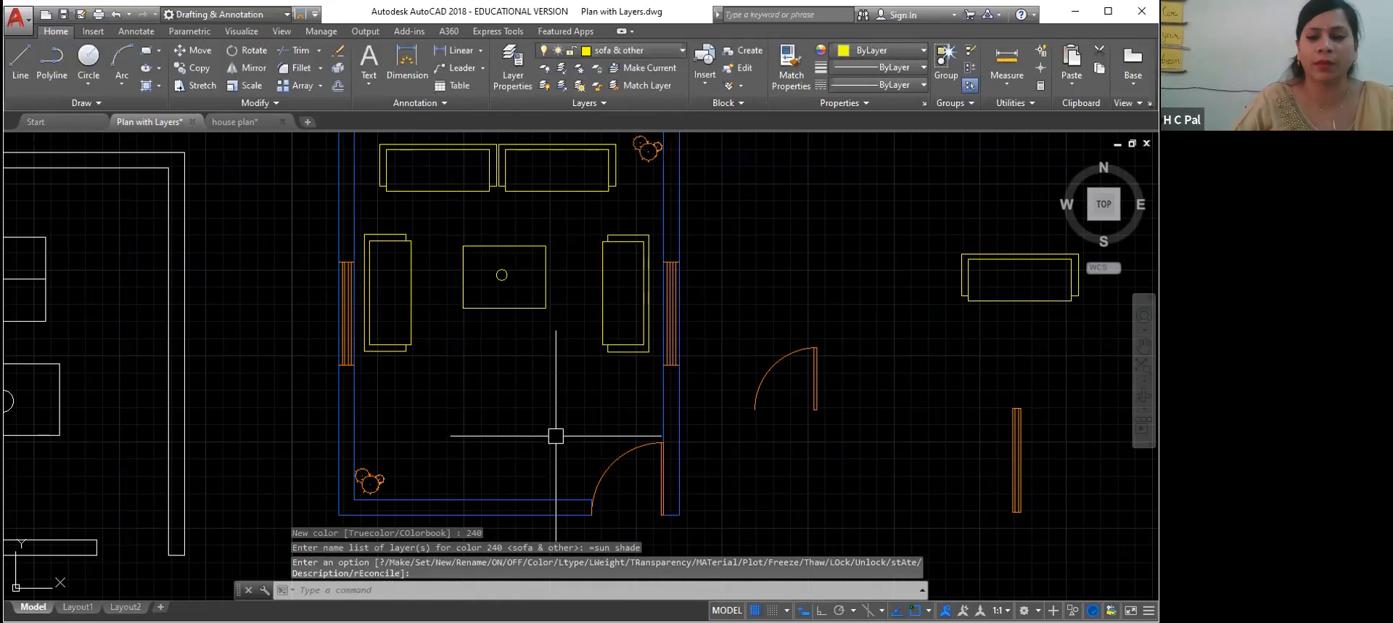
# Step: Start a polyline at the lower outer corner of the window in the room's right wall
pyautogui.click(665, 46)
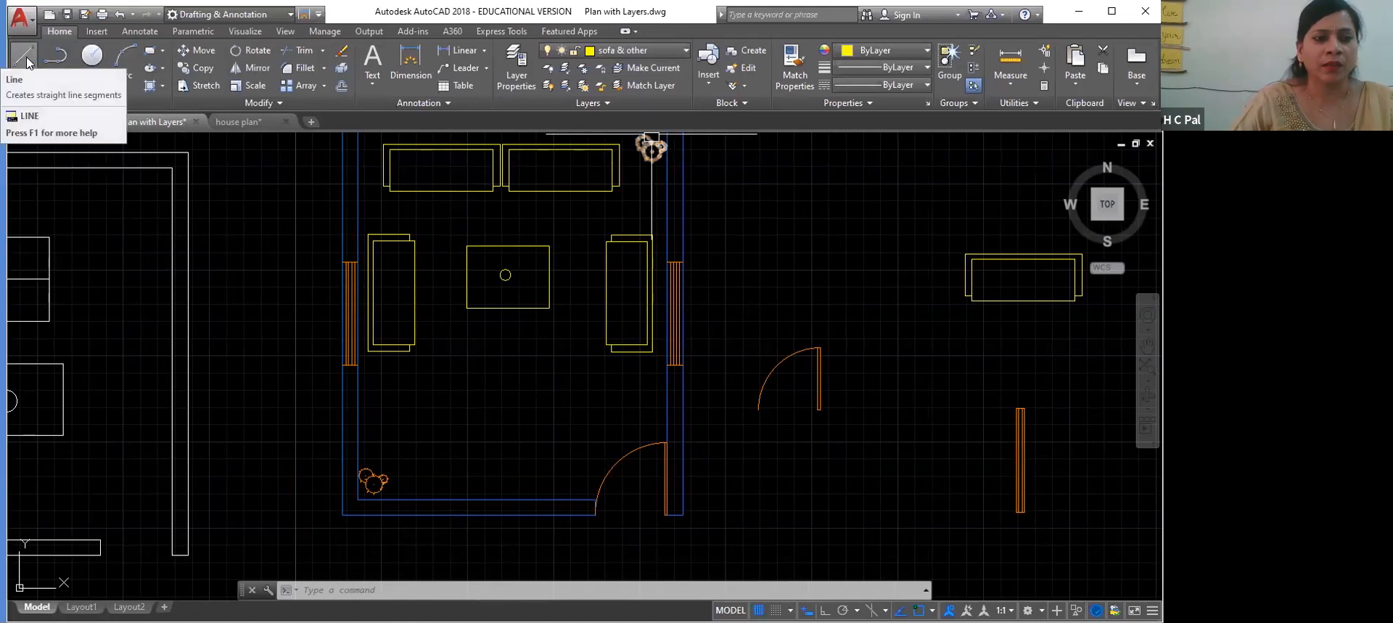
pyautogui.click(56, 58)
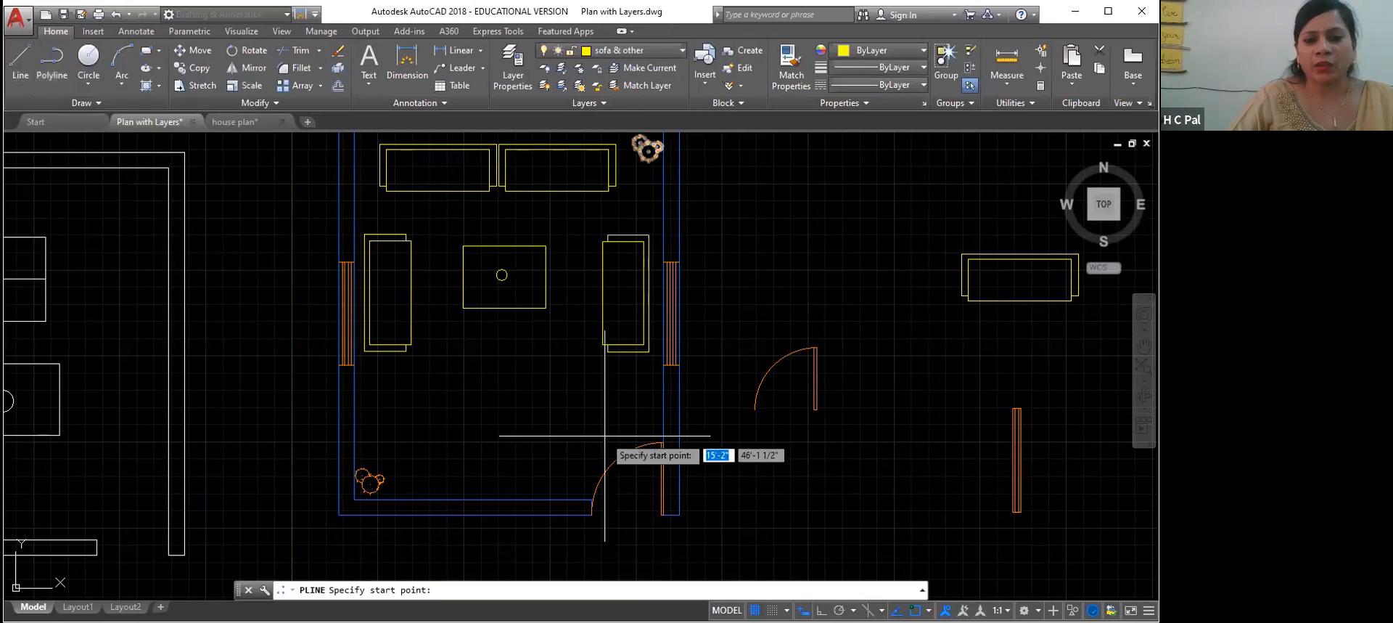
pyautogui.click(680, 365)
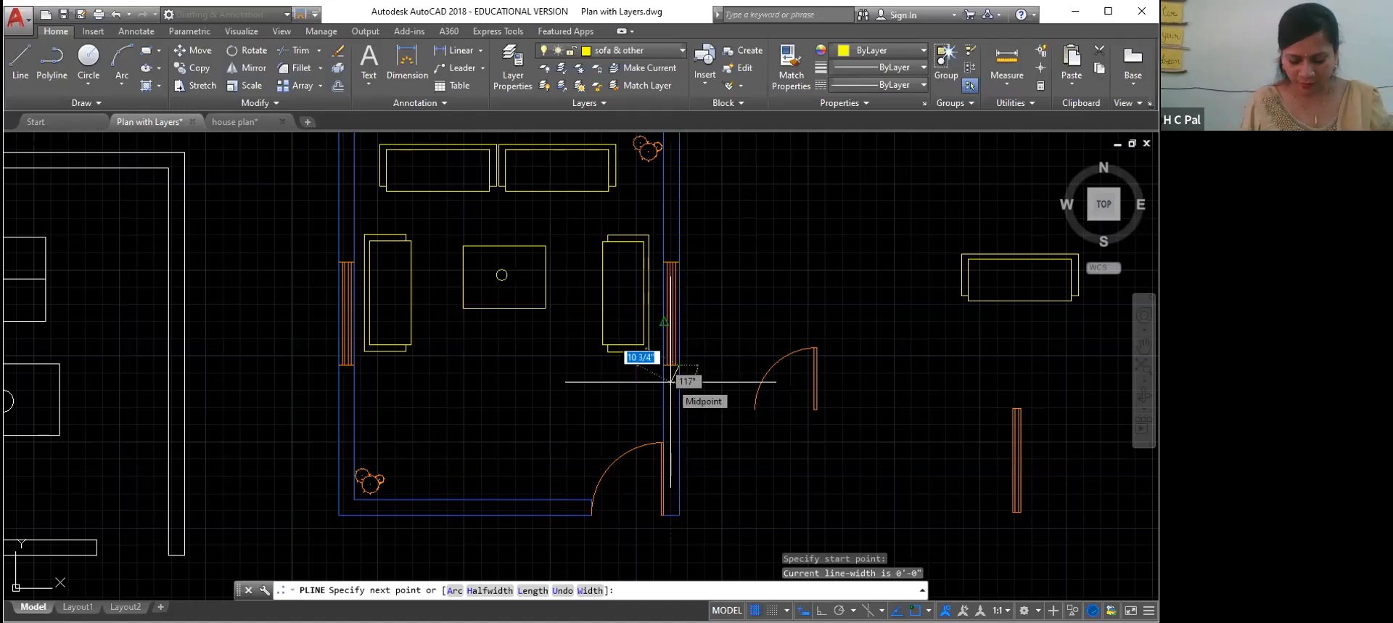
pyautogui.write('6"')
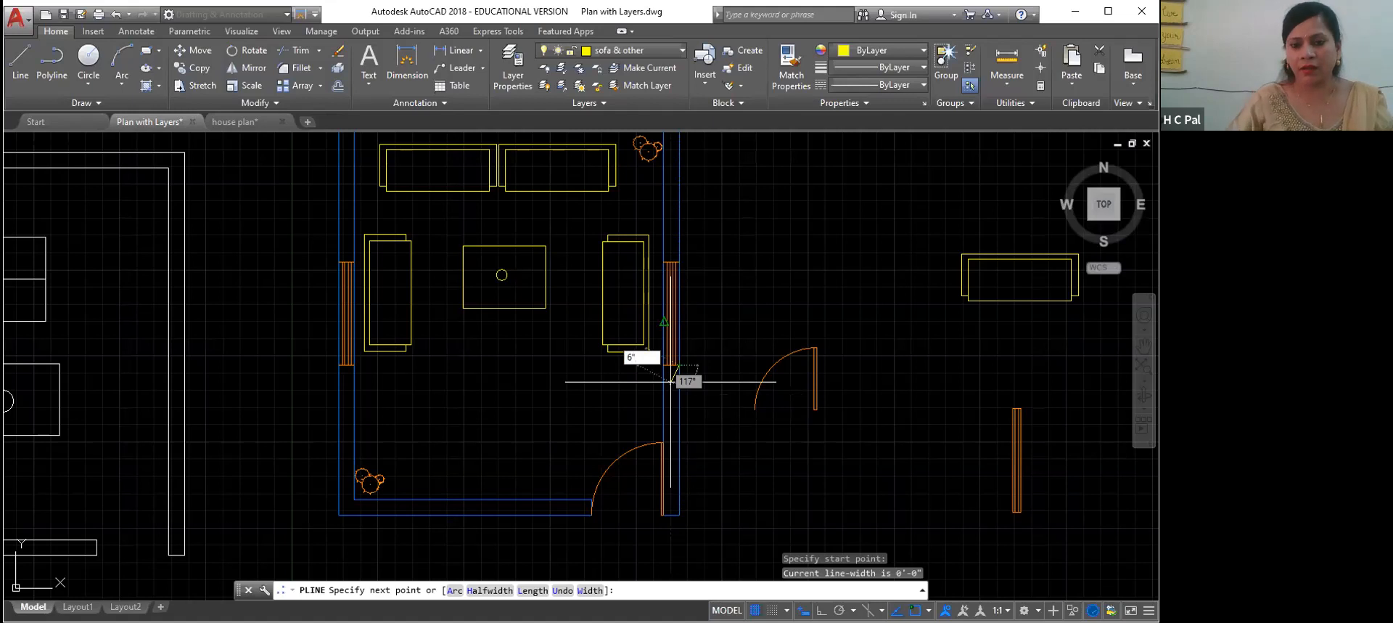
pyautogui.press('Return')
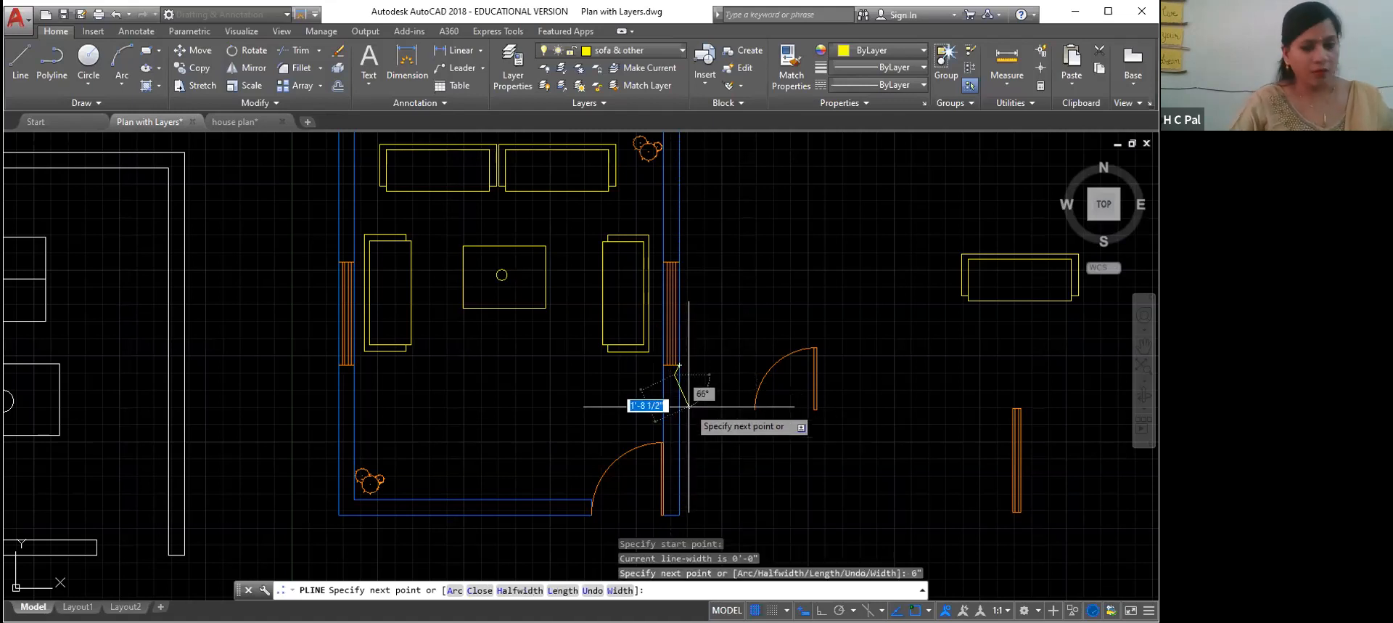
pyautogui.hotkey('ctrl', 'z')
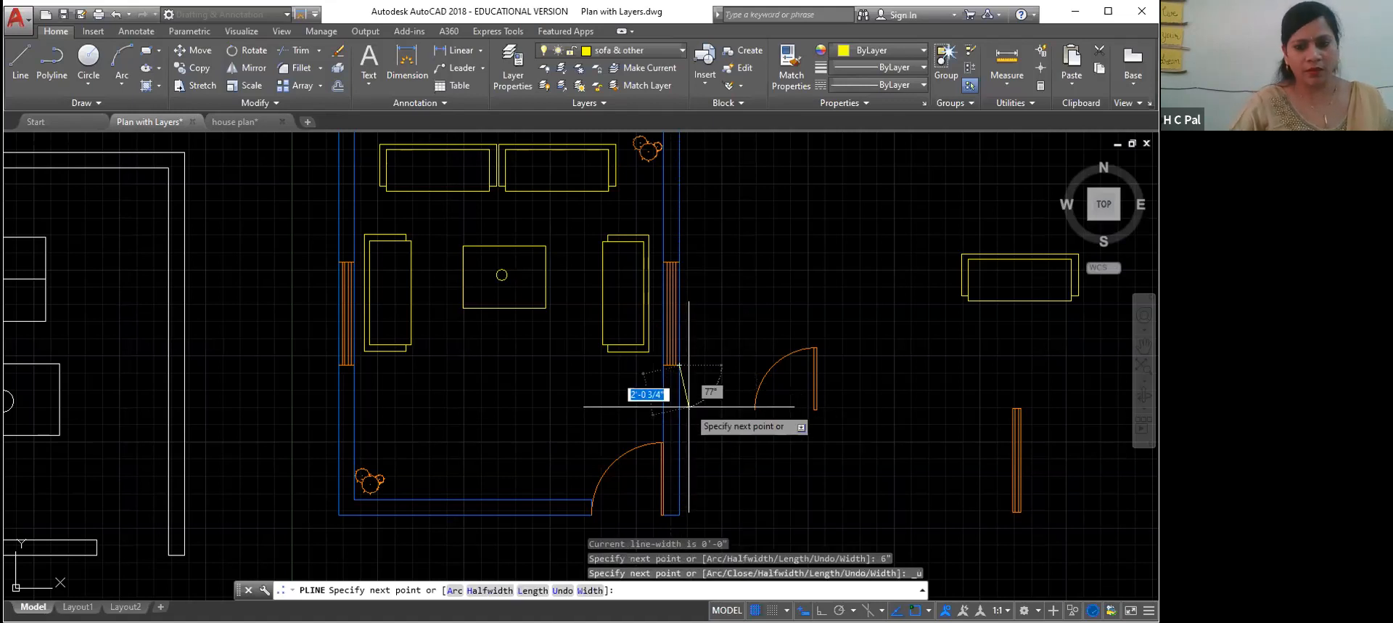
# Step: With ortho on, complete the sun shade outline with segments 6" down, 1'6" right, 6' up and 1'6" back to the wall
pyautogui.press('F8')
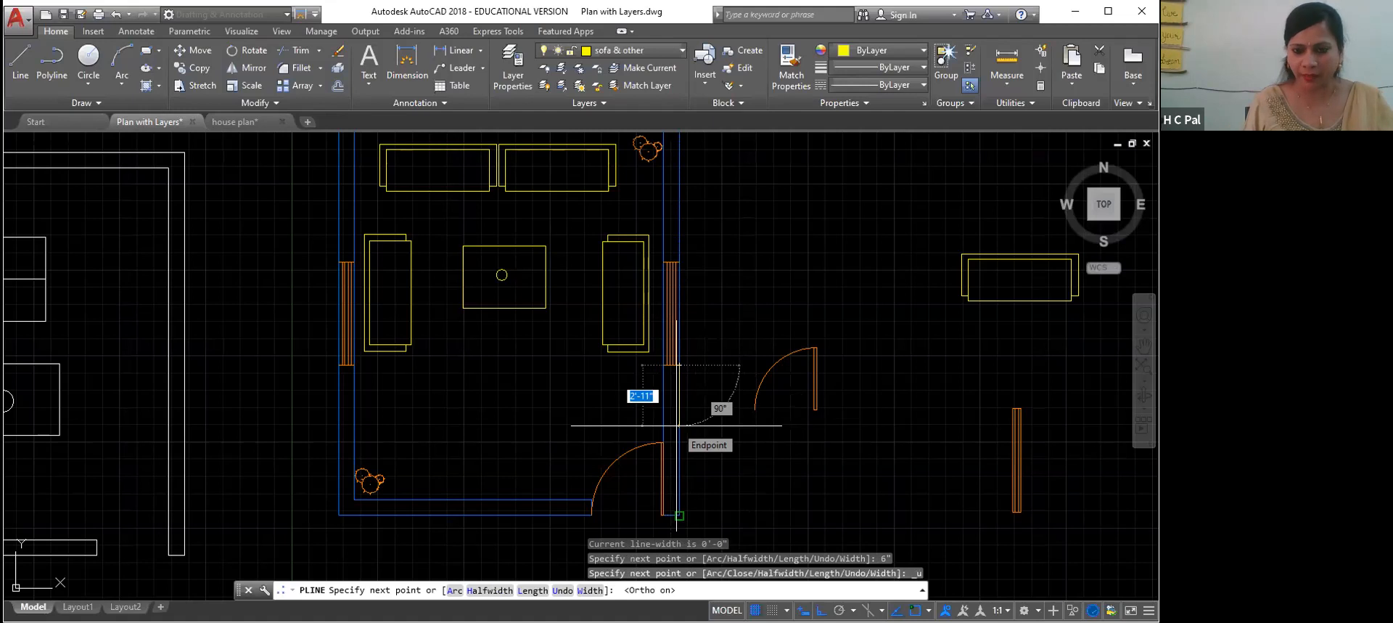
pyautogui.press('BackSpace')
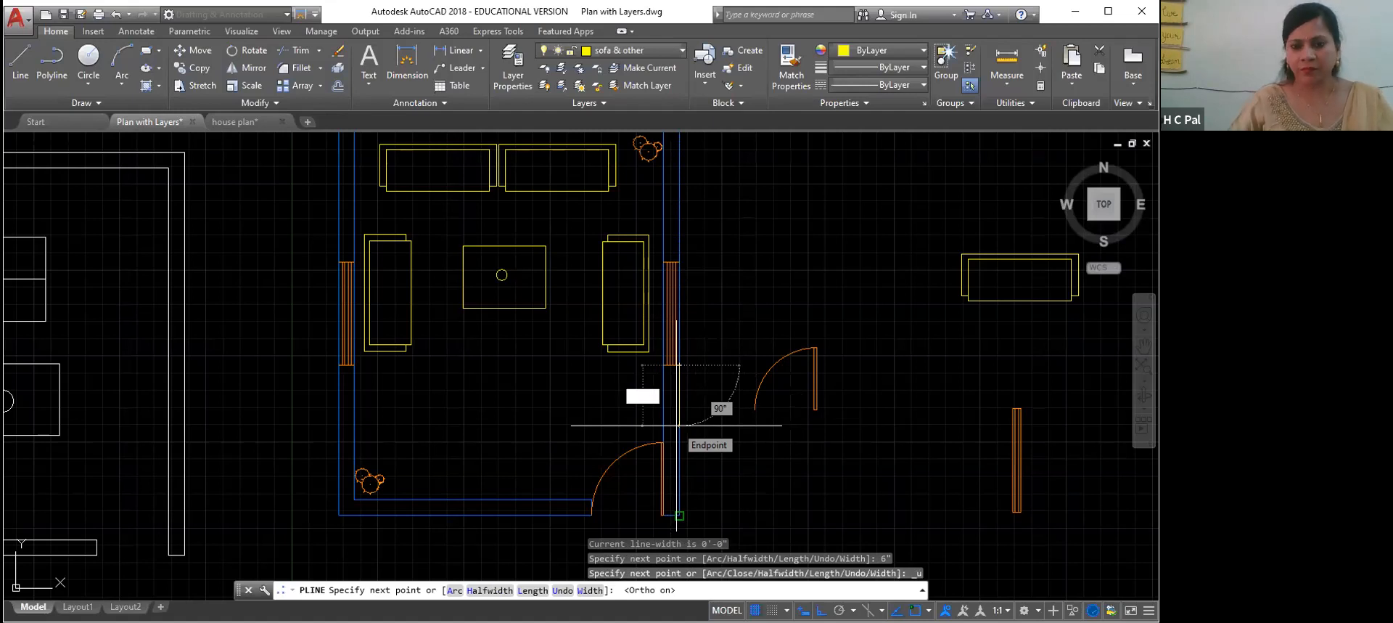
pyautogui.write('6')
pyautogui.press('Return')
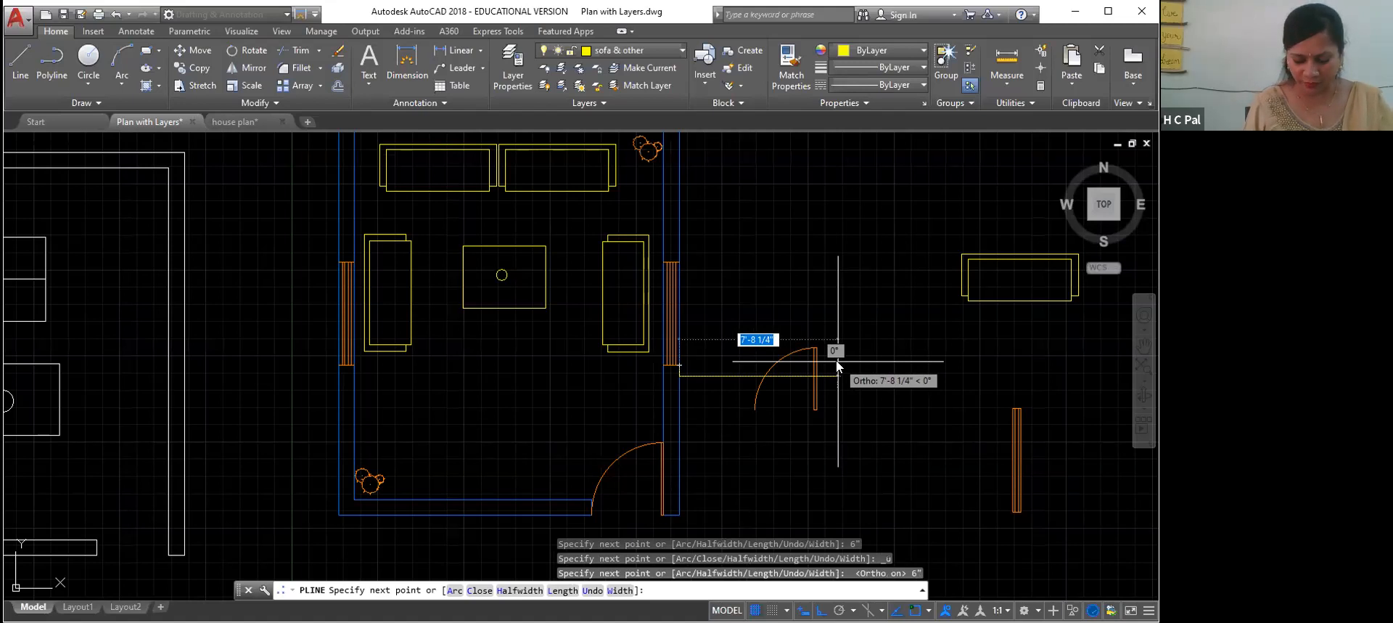
pyautogui.write('1\'6"')
pyautogui.press('Return')
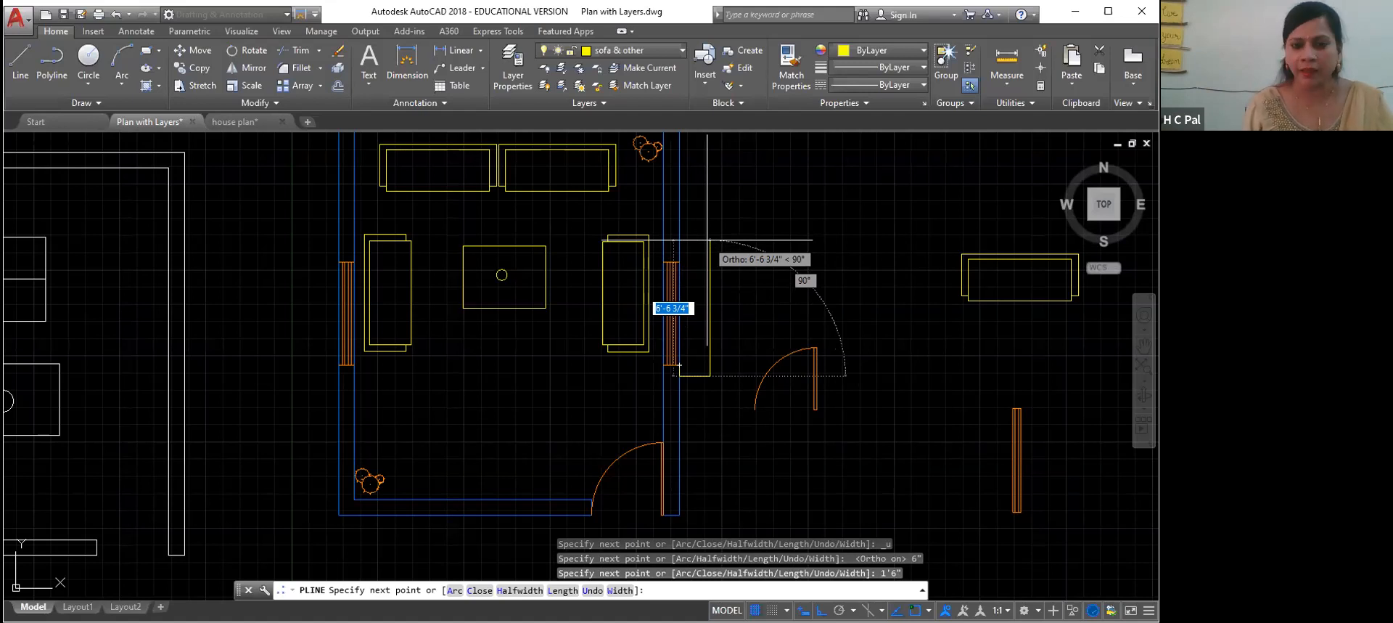
pyautogui.write("6'")
pyautogui.press('Return')
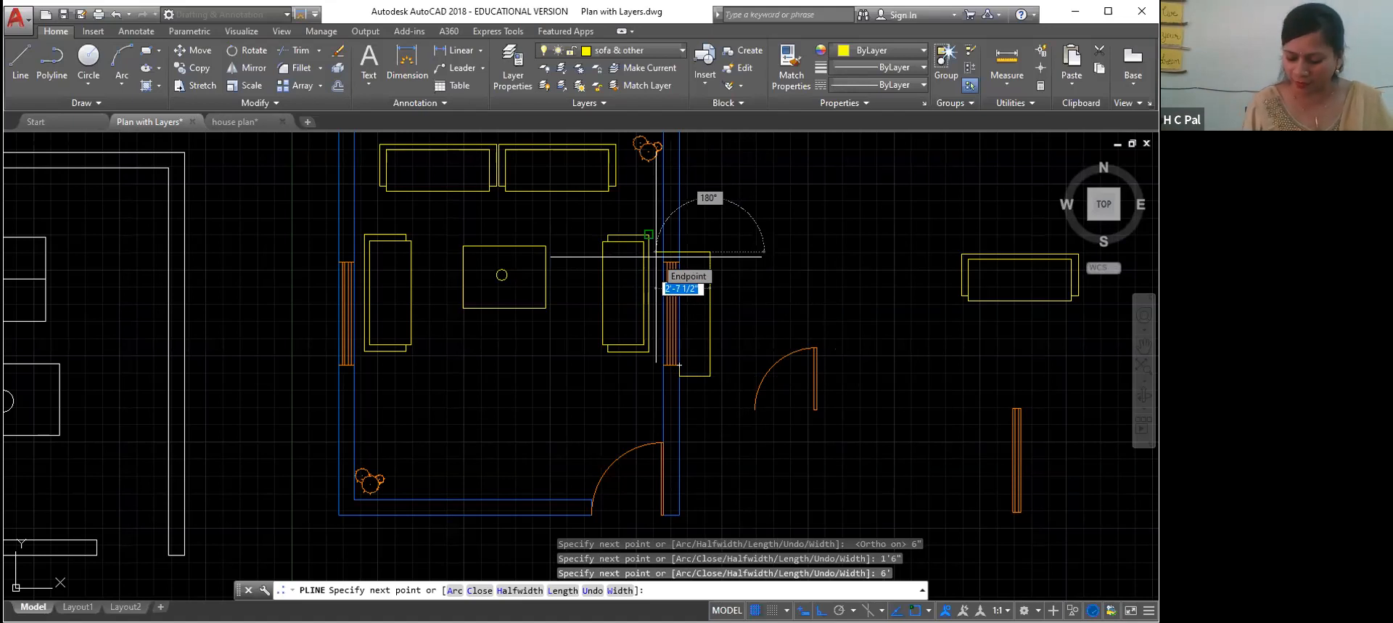
pyautogui.write("1'6")
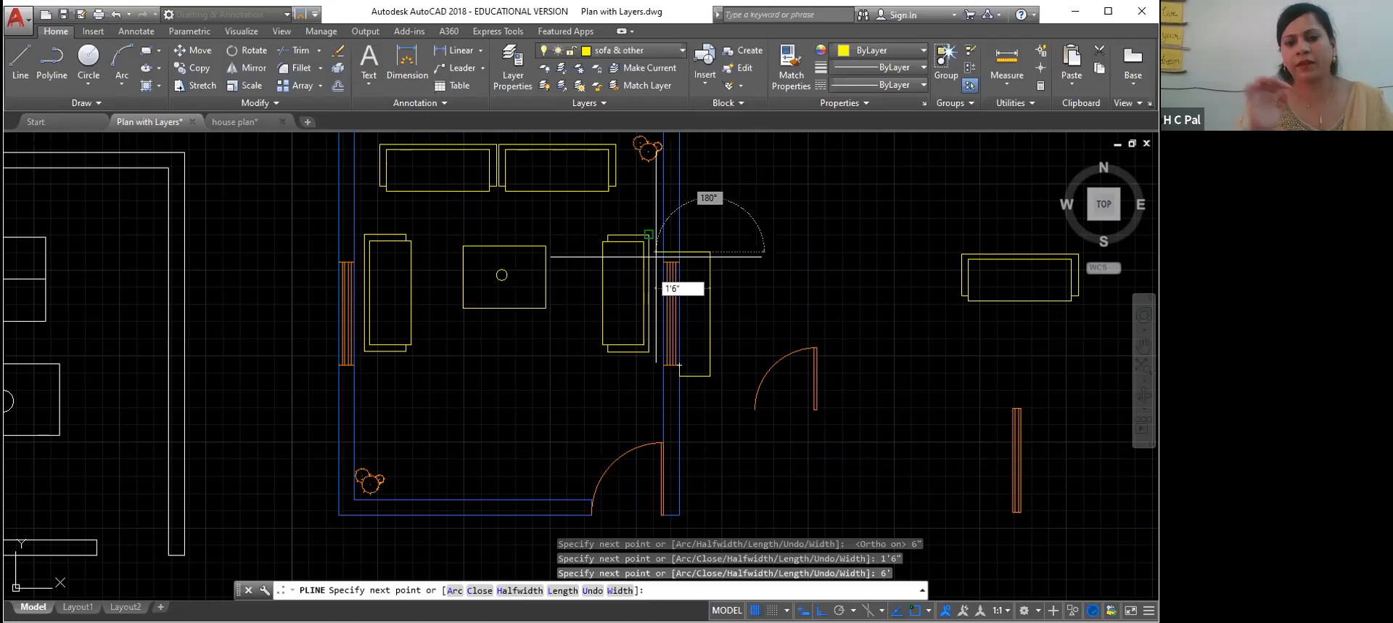
pyautogui.press('Return')
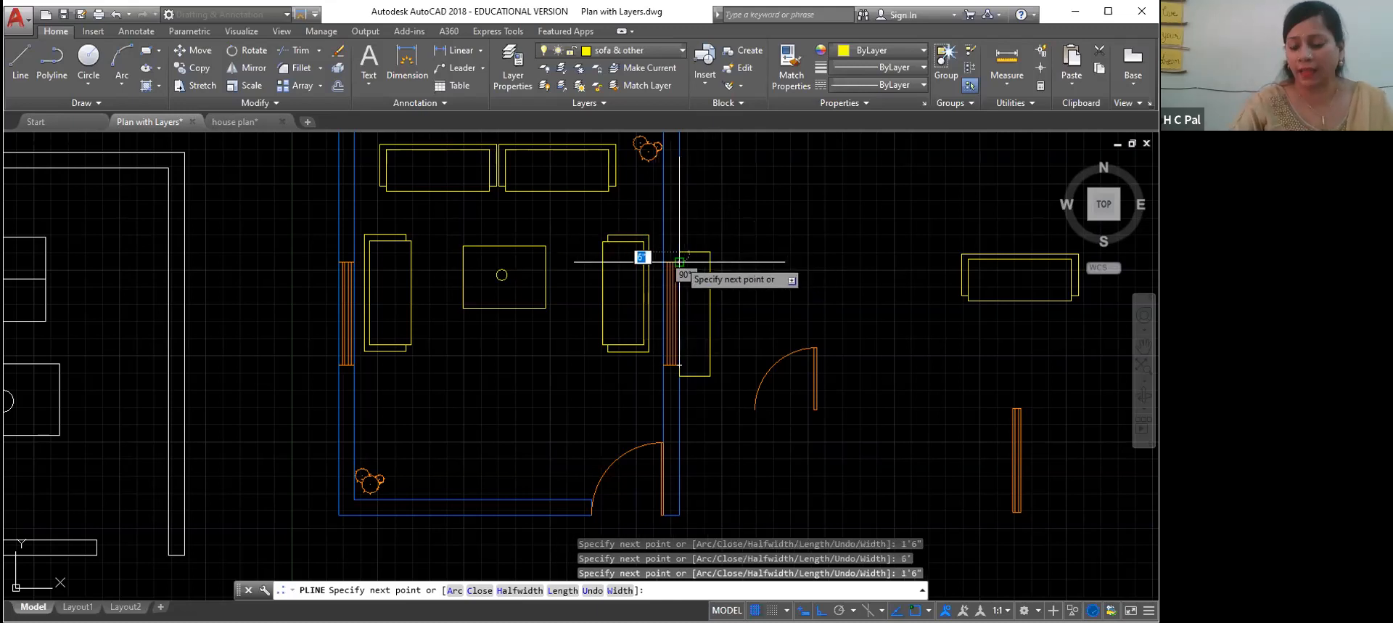
pyautogui.press('Return')
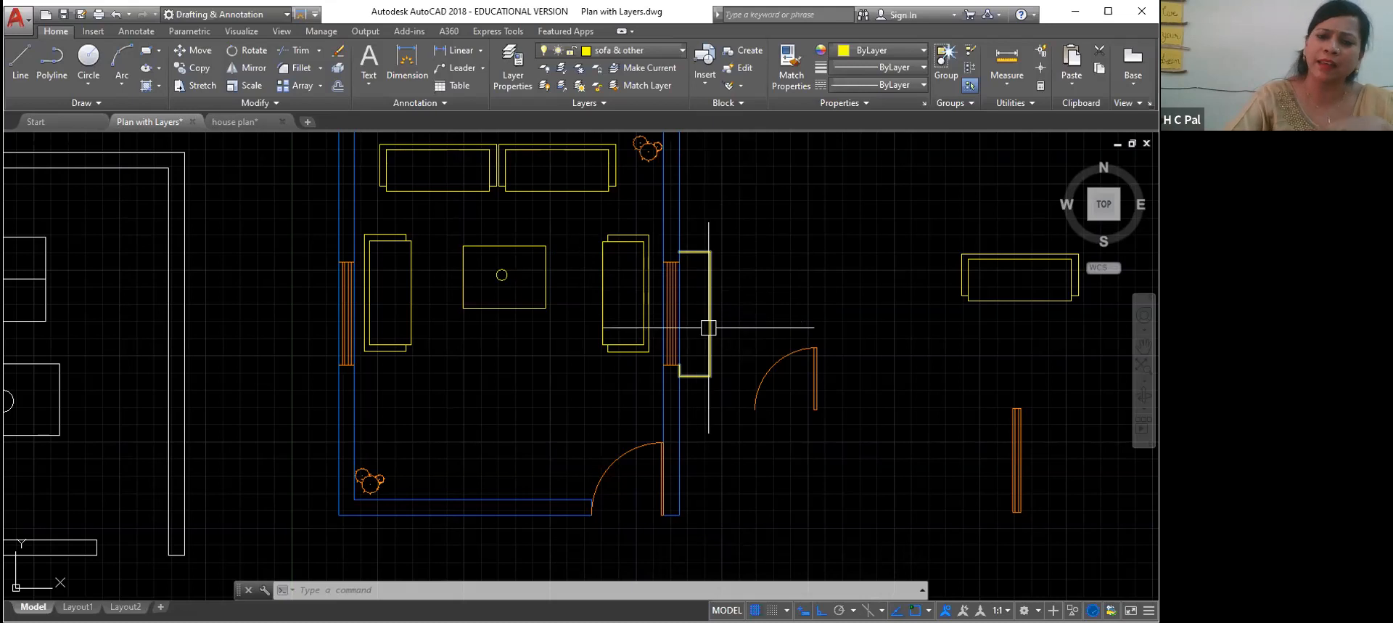
pyautogui.scroll(4, 708, 327)
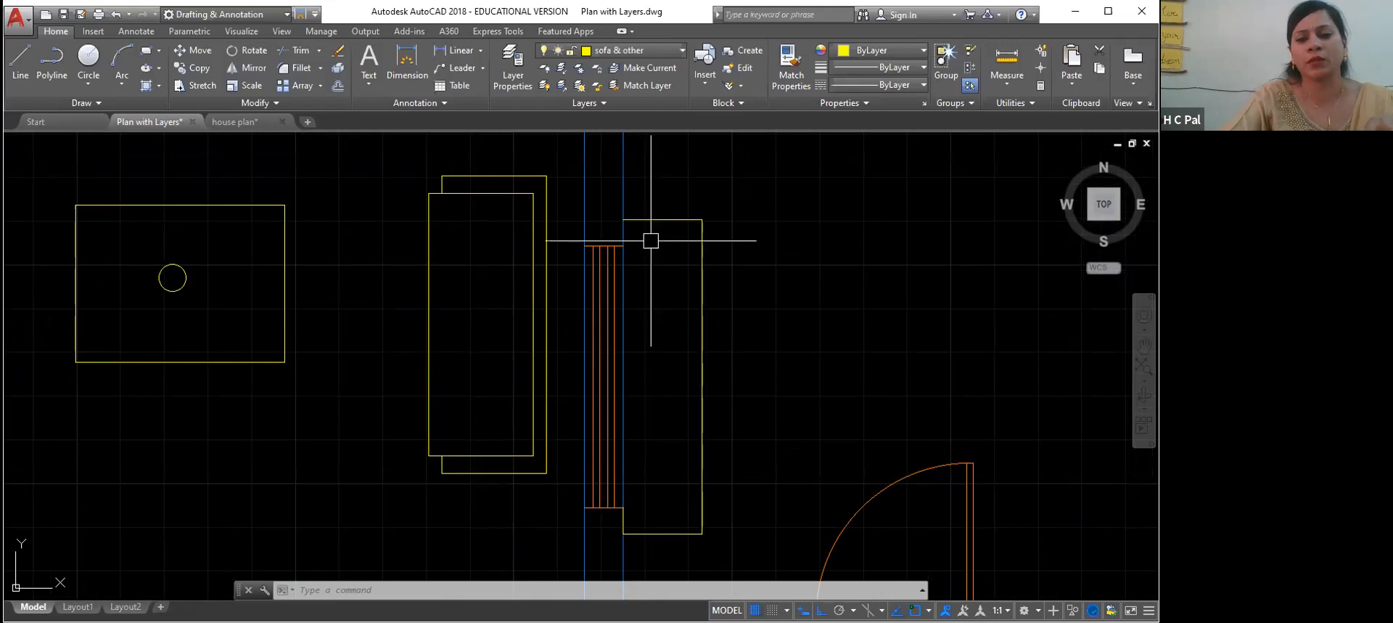
pyautogui.scroll(-2, 683, 326)
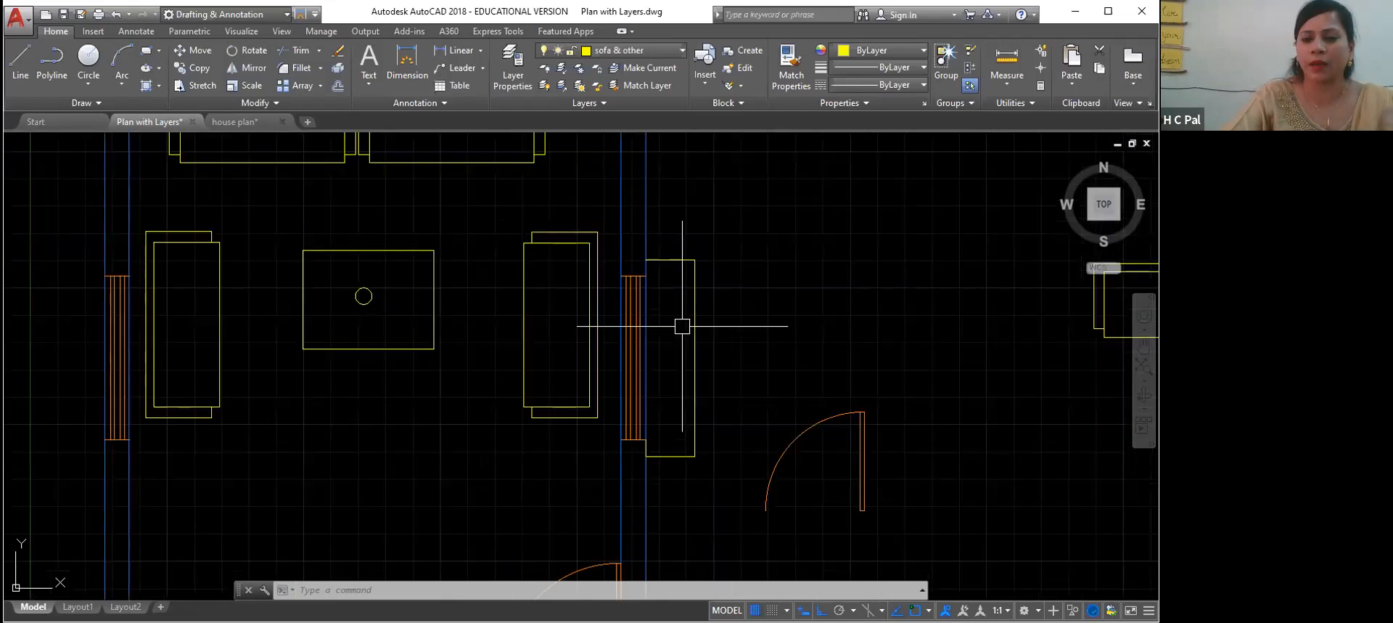
pyautogui.scroll(-3, 682, 326)
pyautogui.scroll(3, 690, 324)
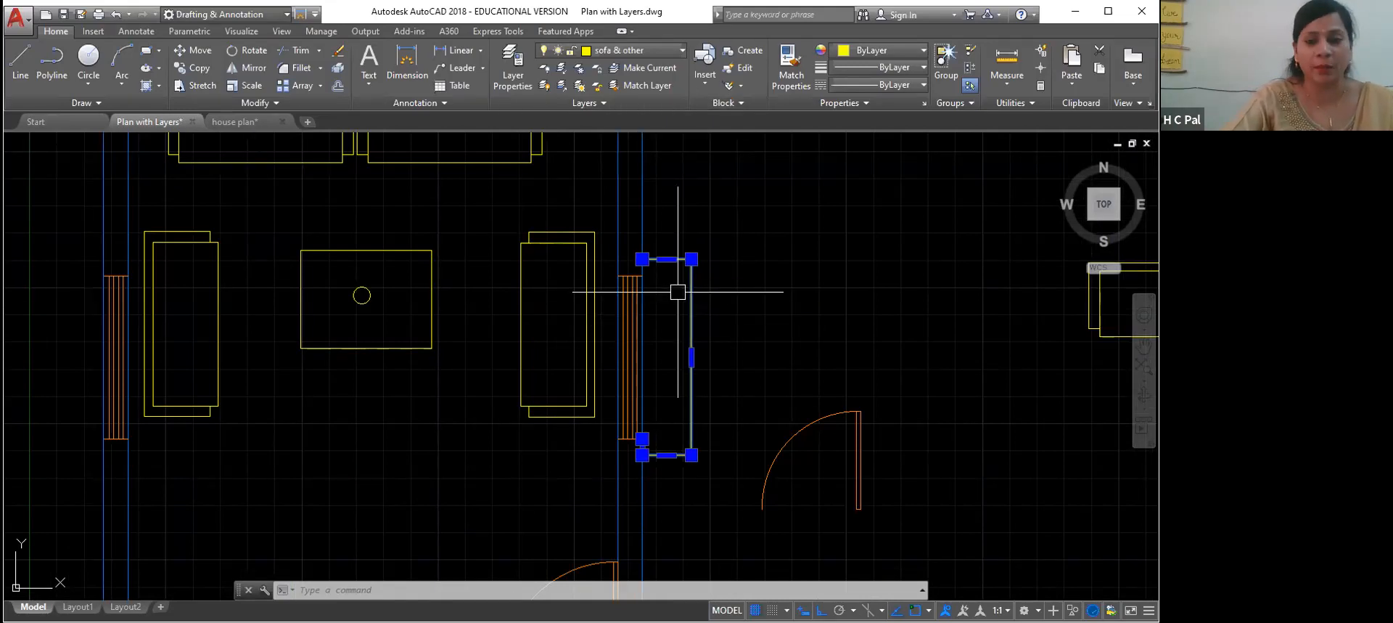
pyautogui.press('Escape')
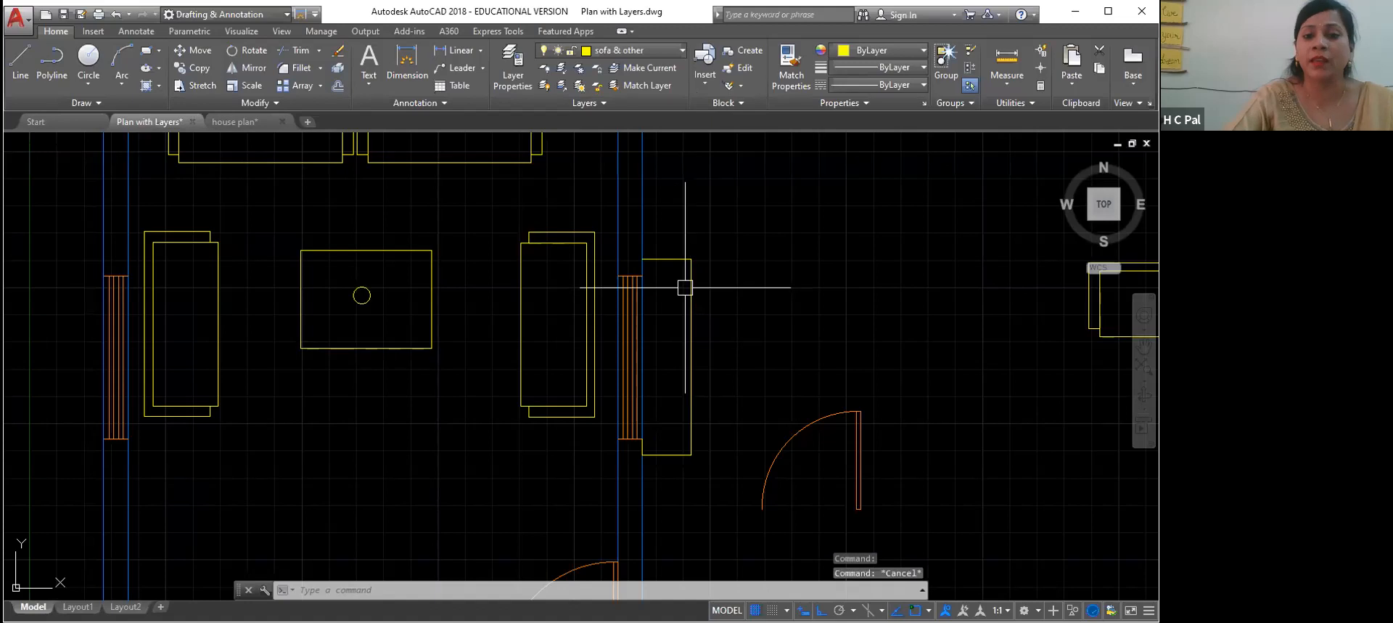
# Step: Review the layers' colours and linetypes in the layer list and the Layer Properties Manager, then close the manager
pyautogui.click(683, 51)
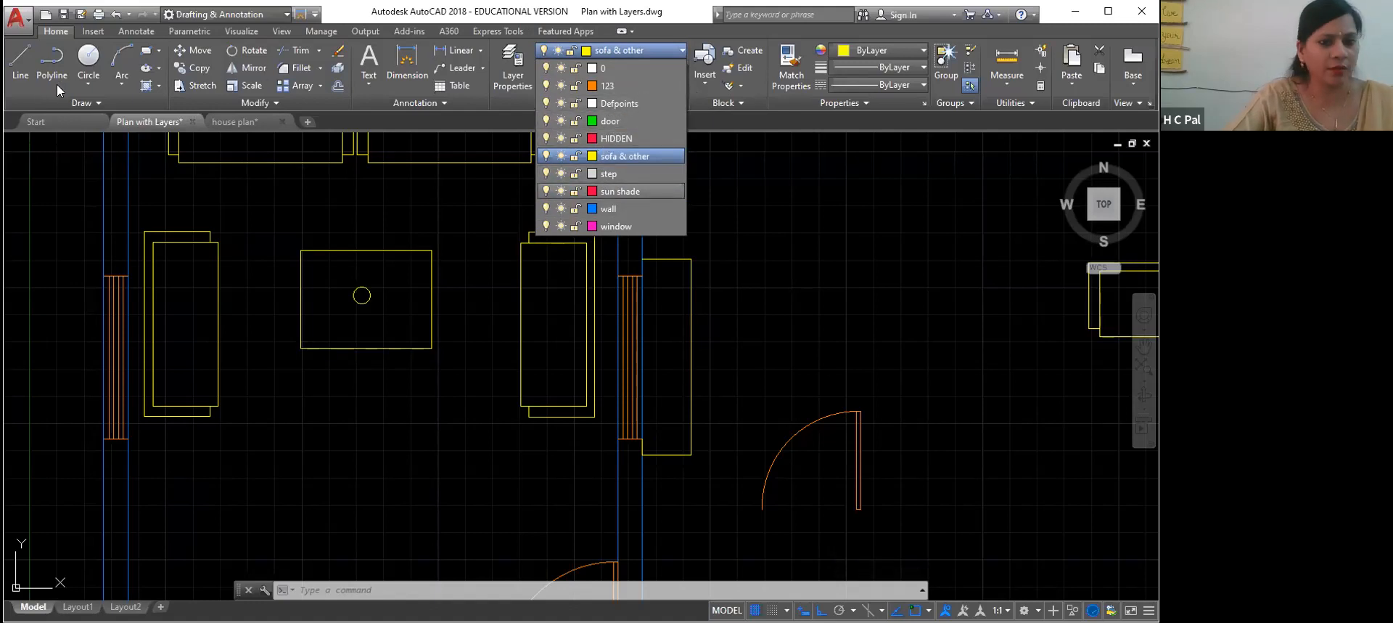
pyautogui.click(32, 80)
pyautogui.write('la')
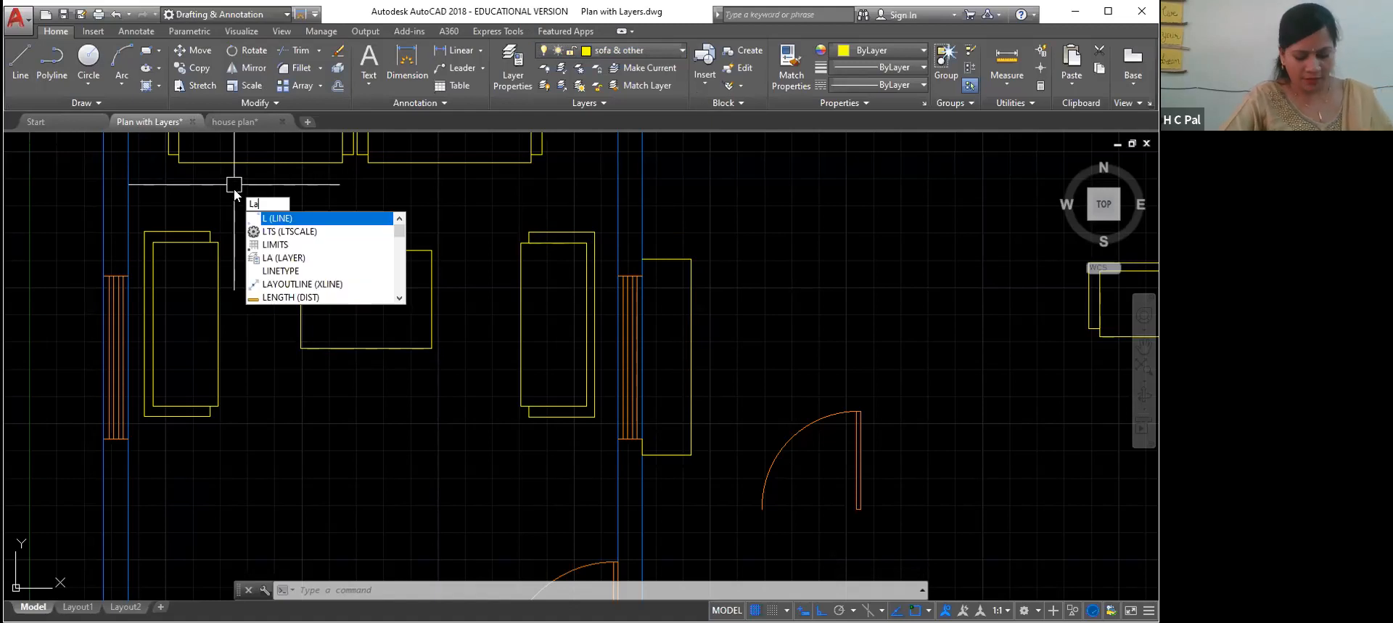
pyautogui.press('Return')
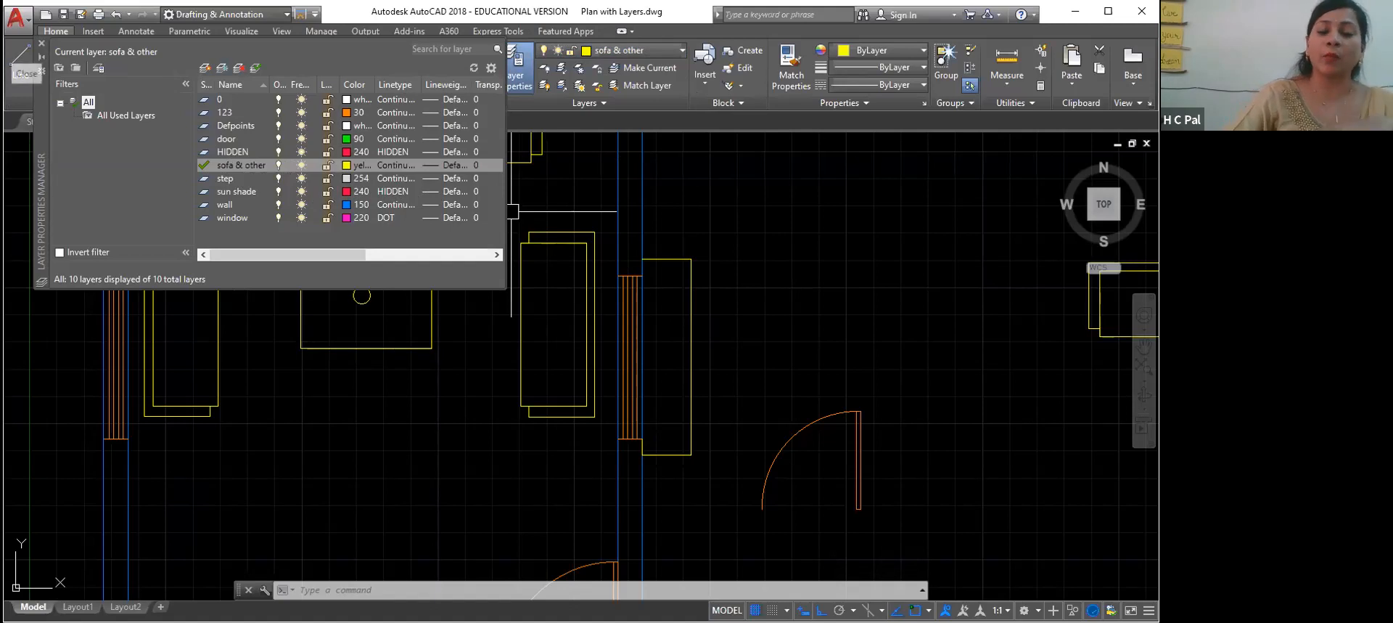
pyautogui.click(40, 42)
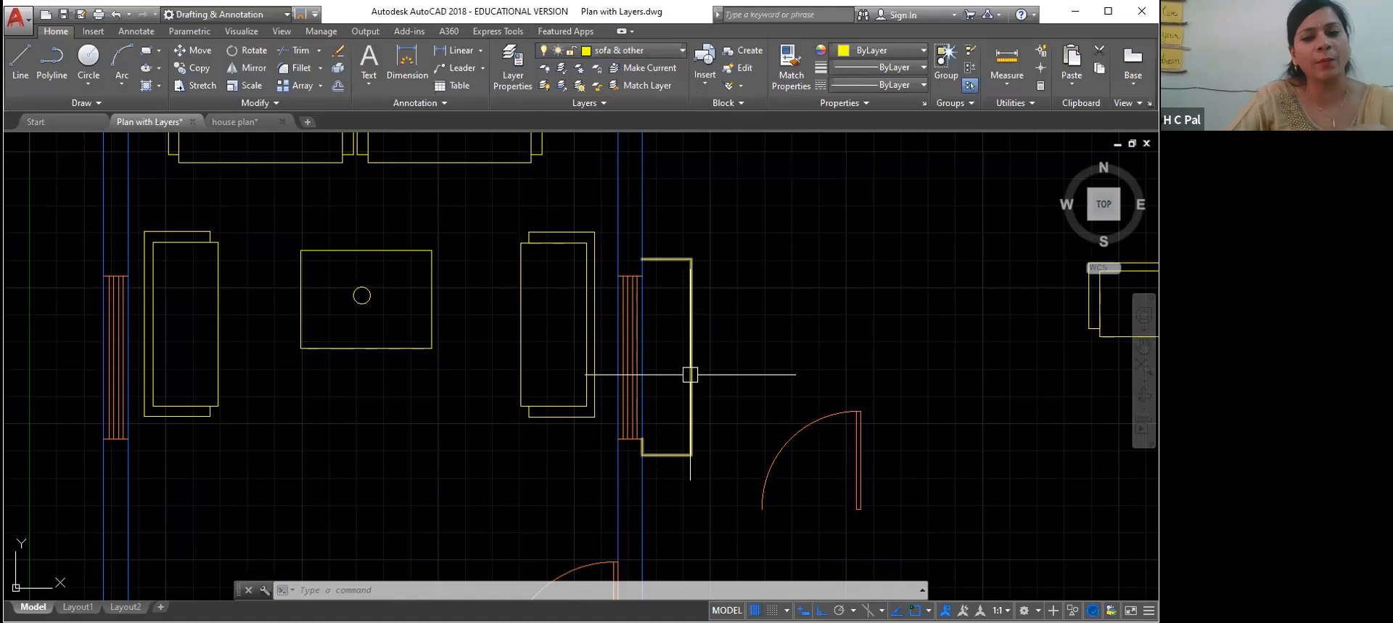
# Step: Examine the sun shade outline's long outer edge at close range and check its colour, layer and linetype
pyautogui.scroll(6, 690, 360)
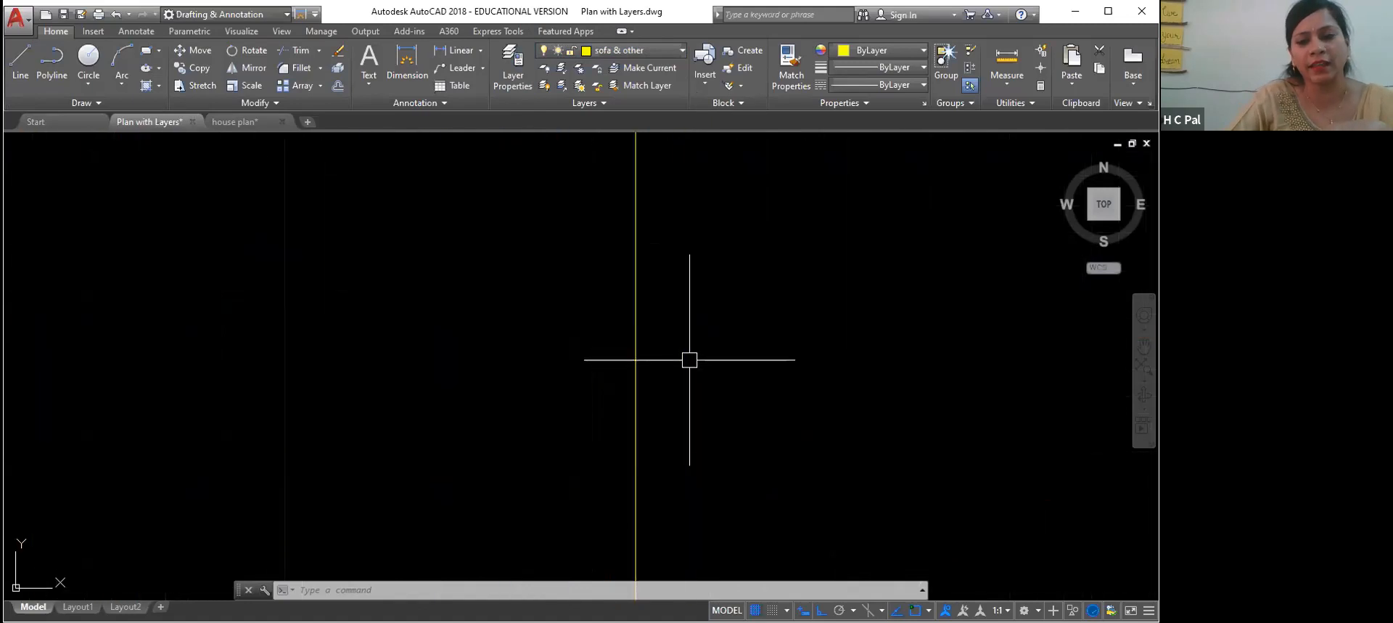
pyautogui.scroll(5, 379, 373)
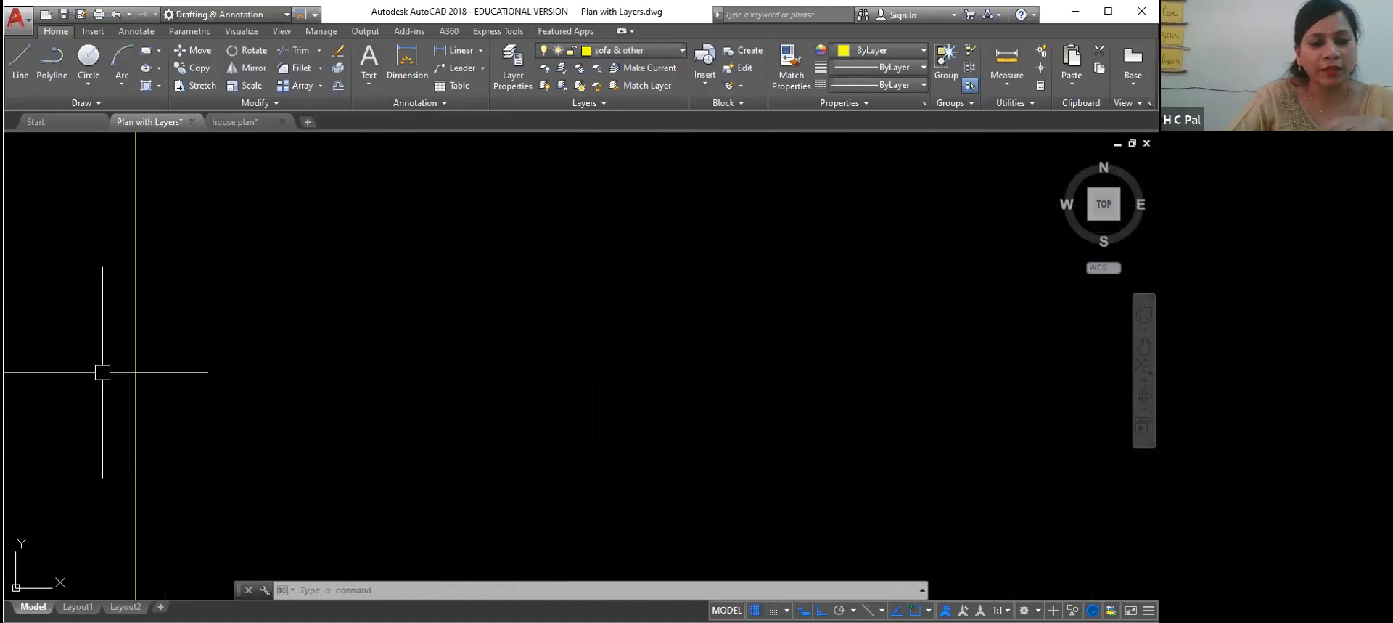
pyautogui.moveTo(140, 367); pyautogui.dragTo(371, 374, button='middle')
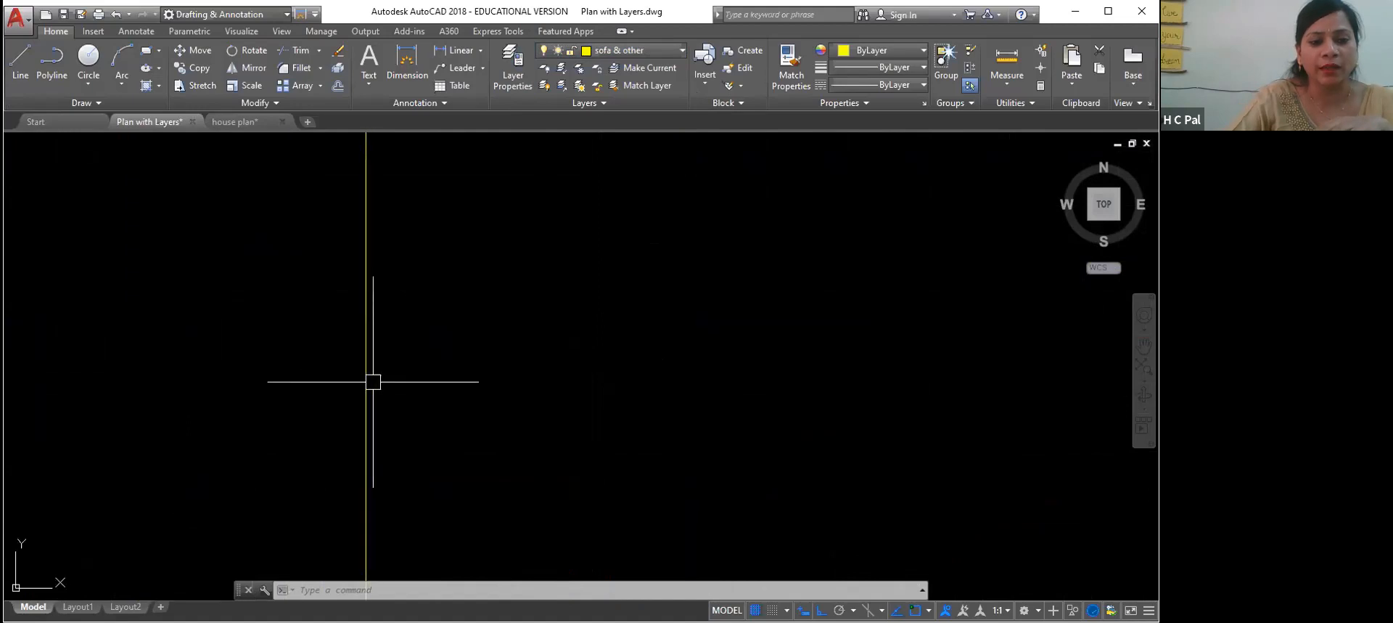
pyautogui.click(436, 319)
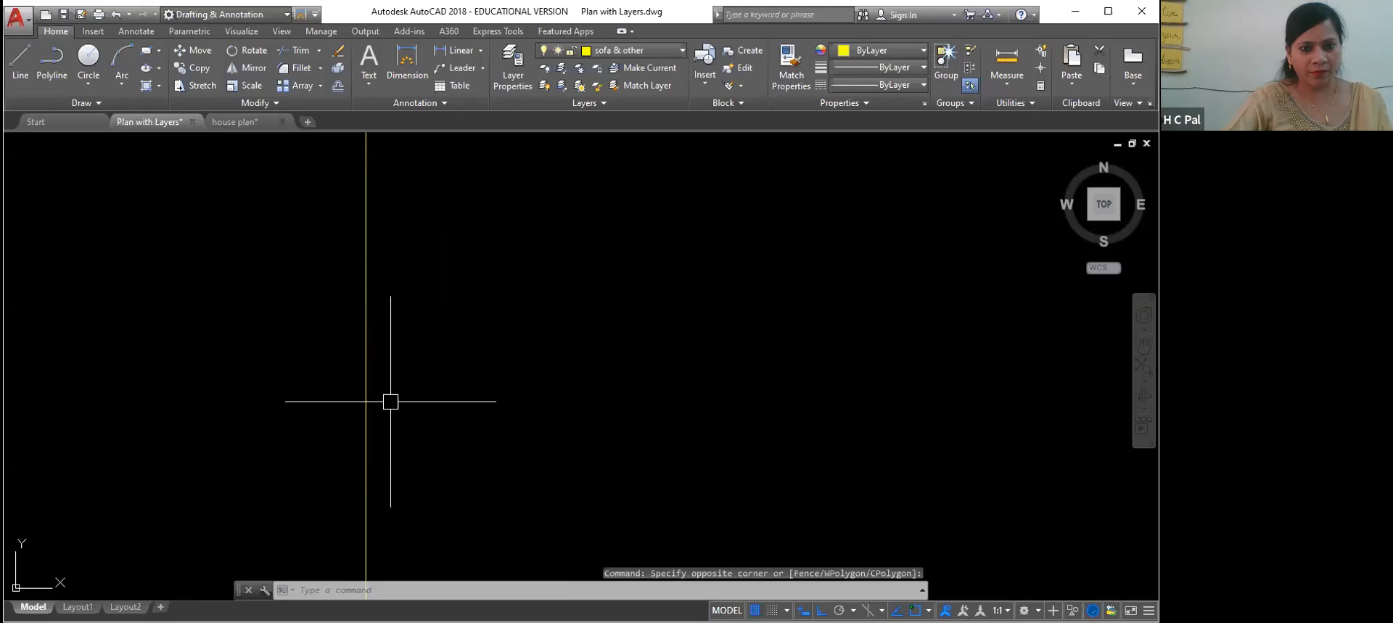
pyautogui.press('Escape')
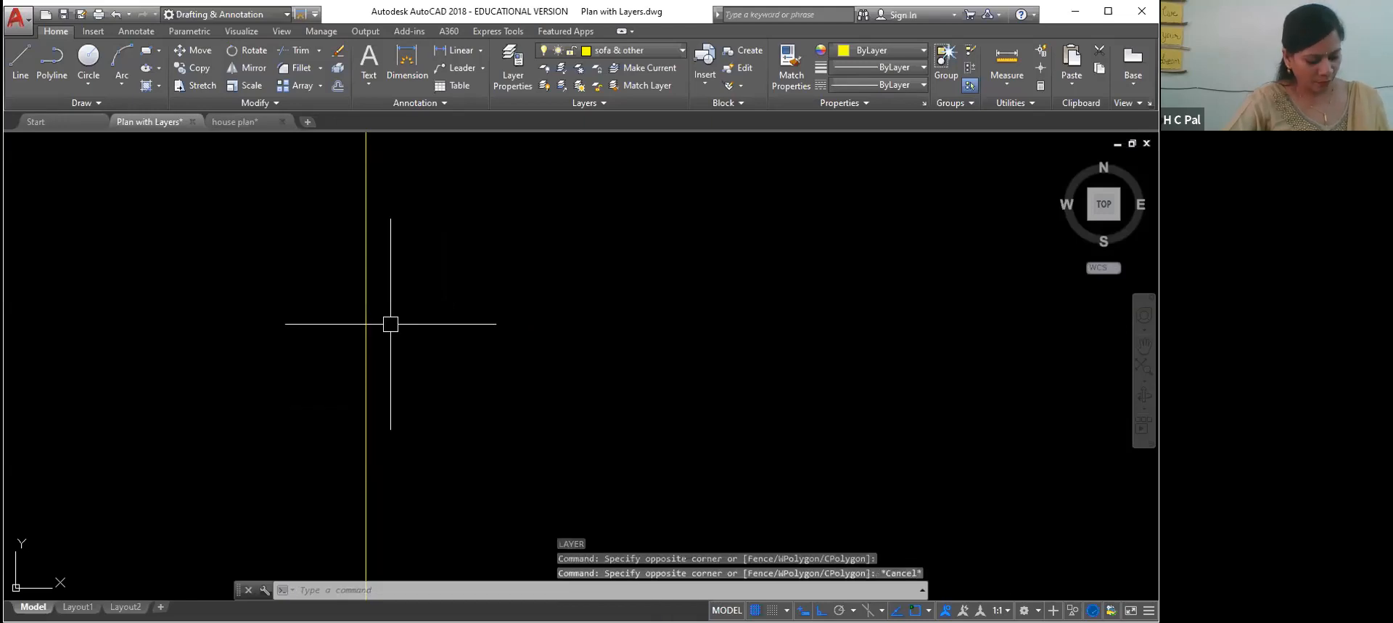
pyautogui.write('z')
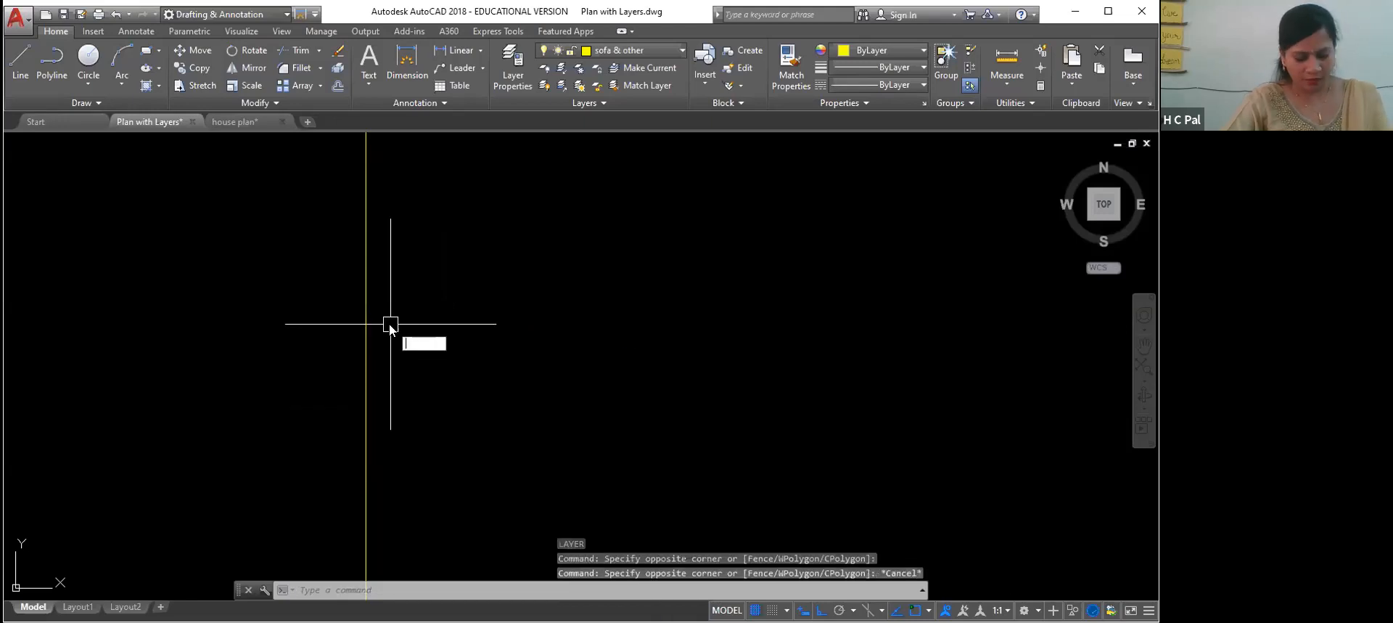
pyautogui.press('Return')
pyautogui.click(384, 313)
pyautogui.click(349, 353)
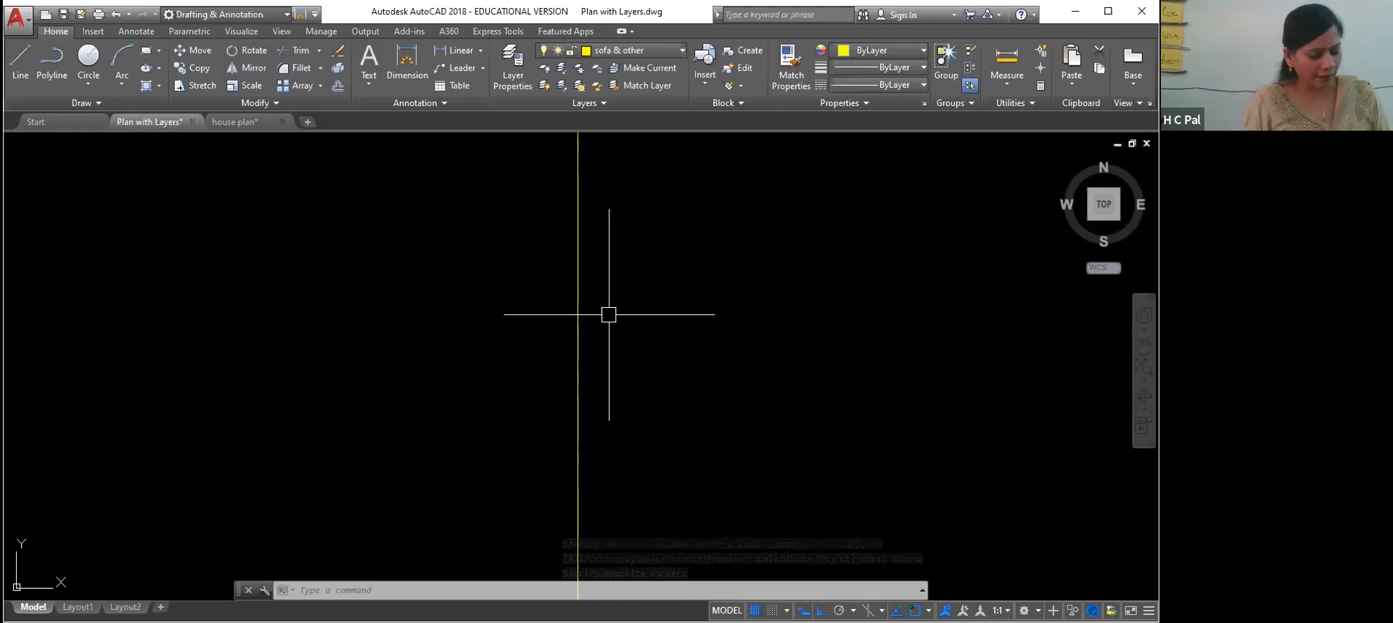
pyautogui.press('Return')
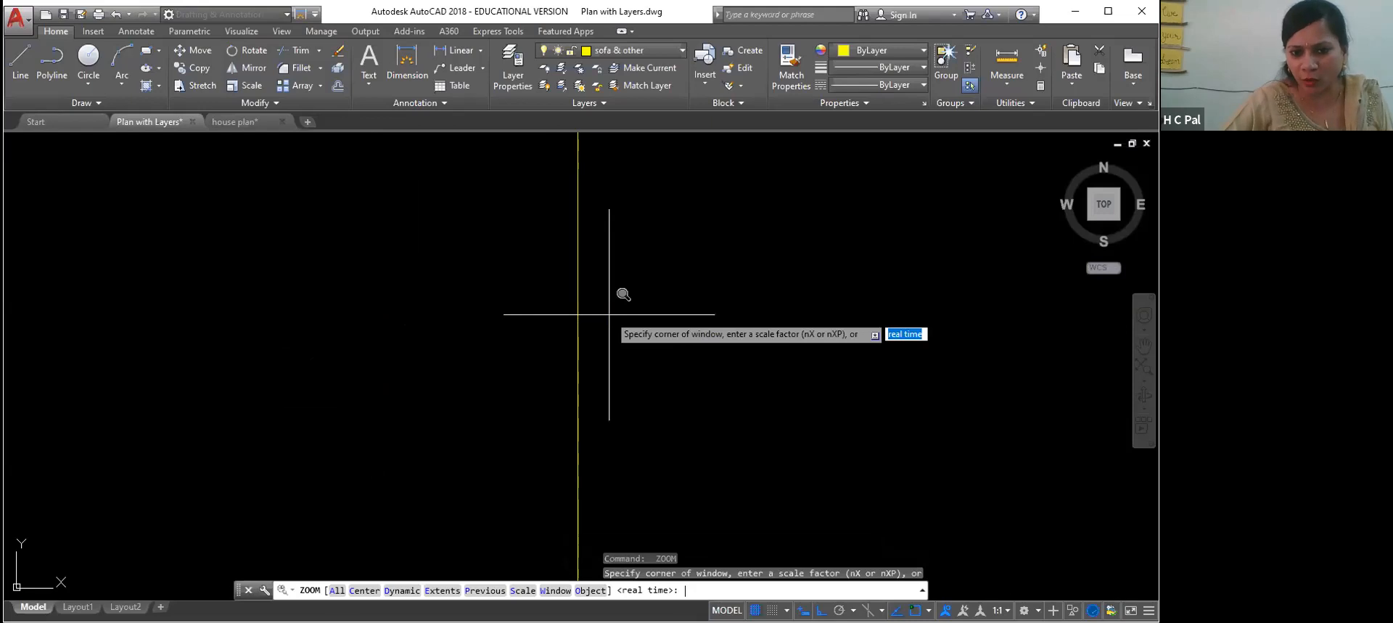
pyautogui.click(599, 292)
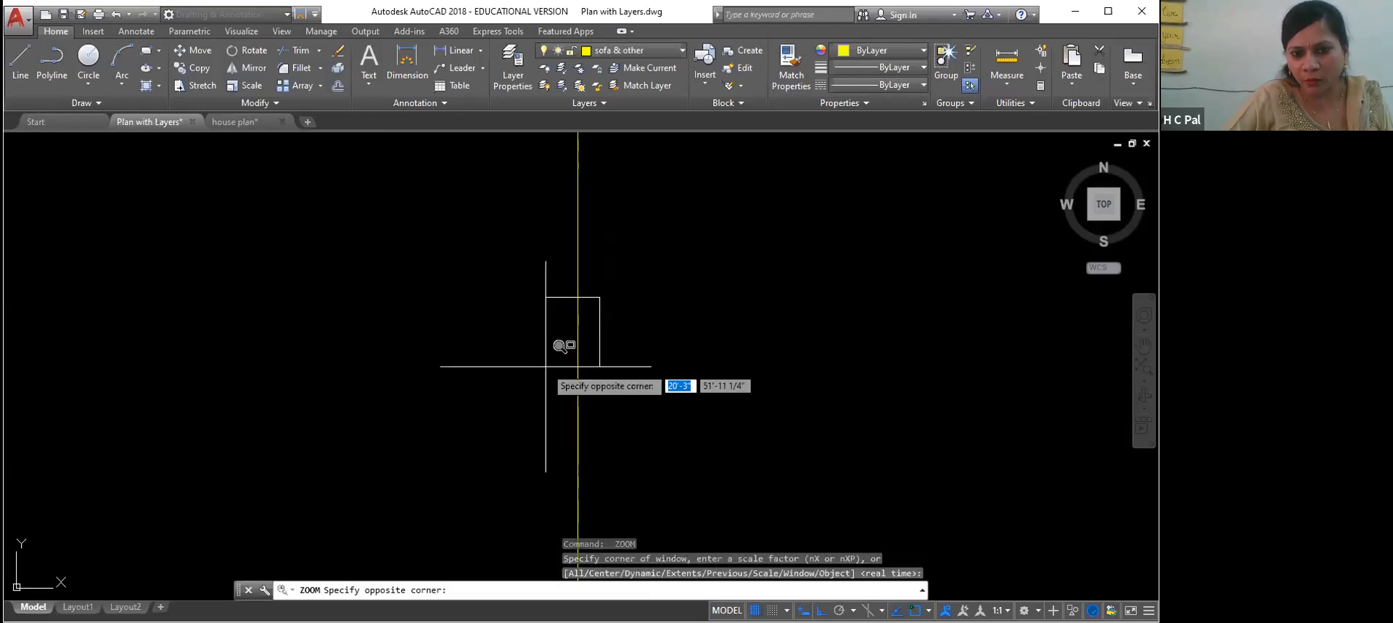
pyautogui.click(546, 367)
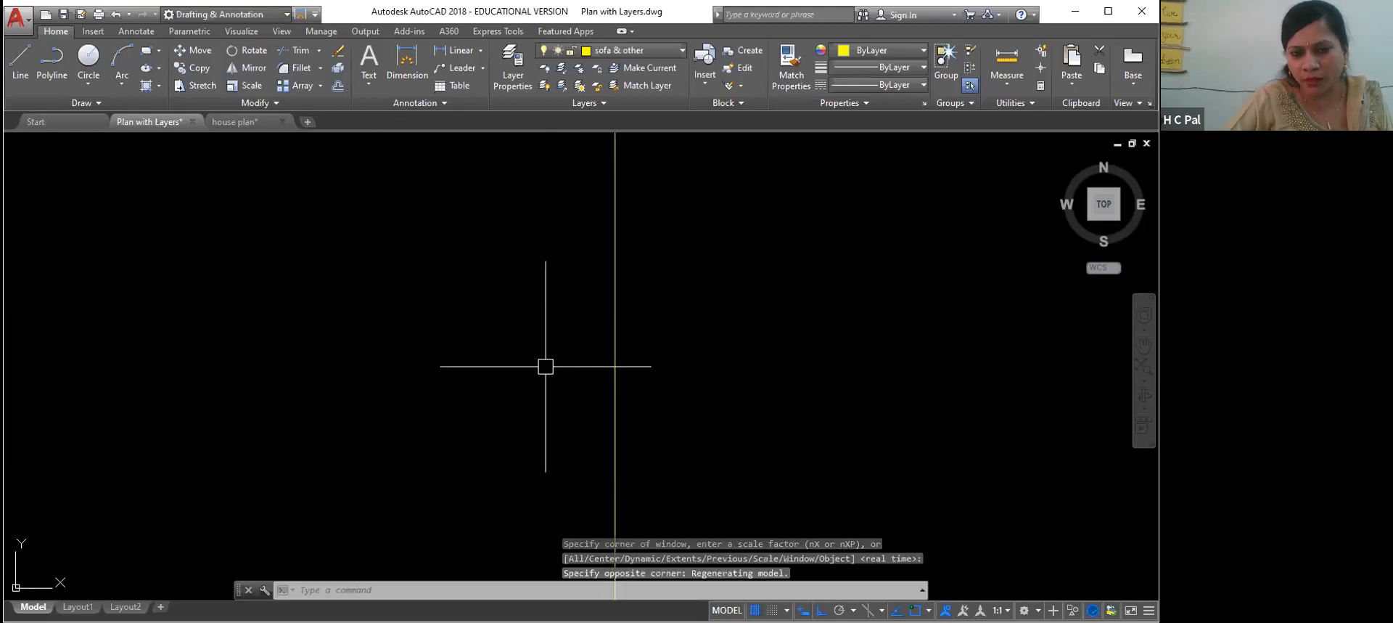
pyautogui.press('Return')
pyautogui.click(654, 297)
pyautogui.click(566, 381)
pyautogui.click(640, 357)
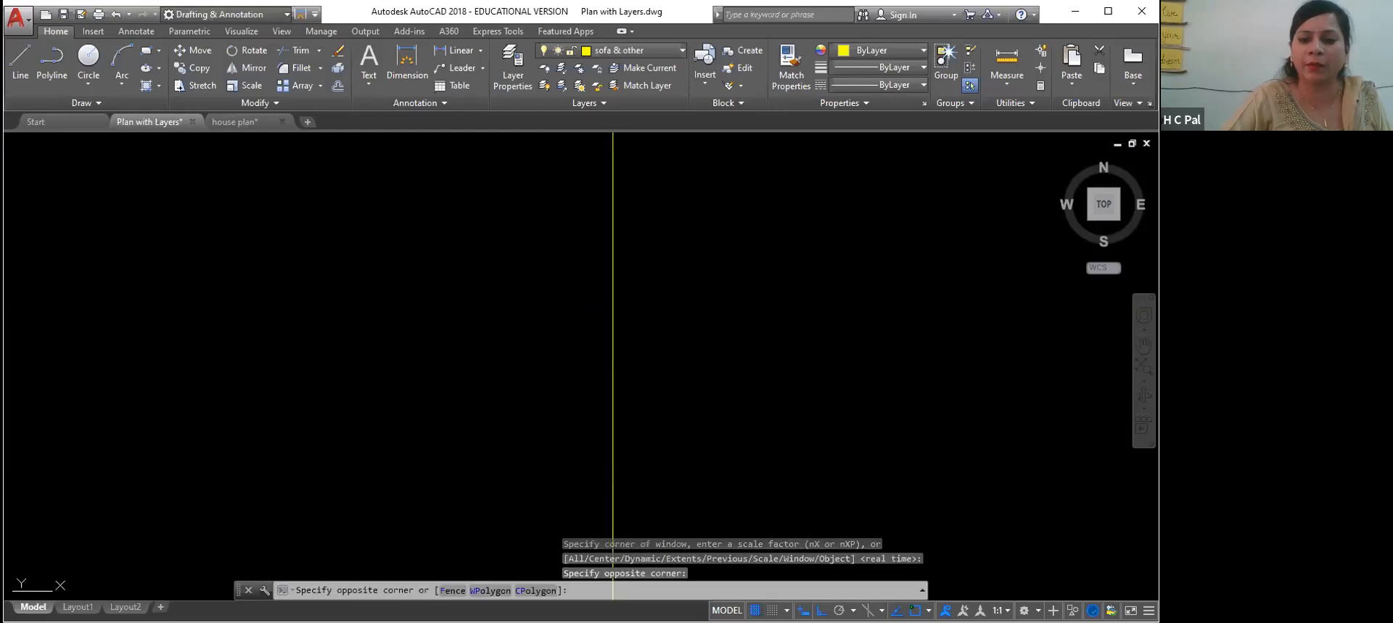
pyautogui.click(574, 380)
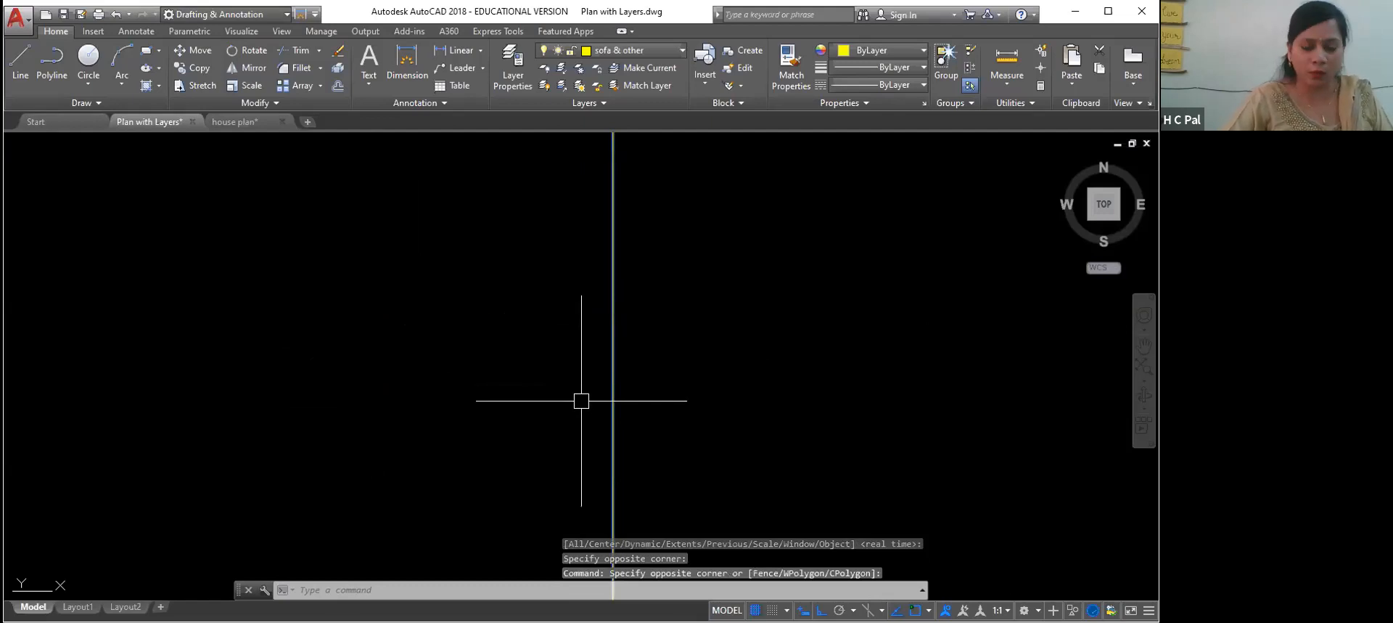
pyautogui.moveTo(610, 411)
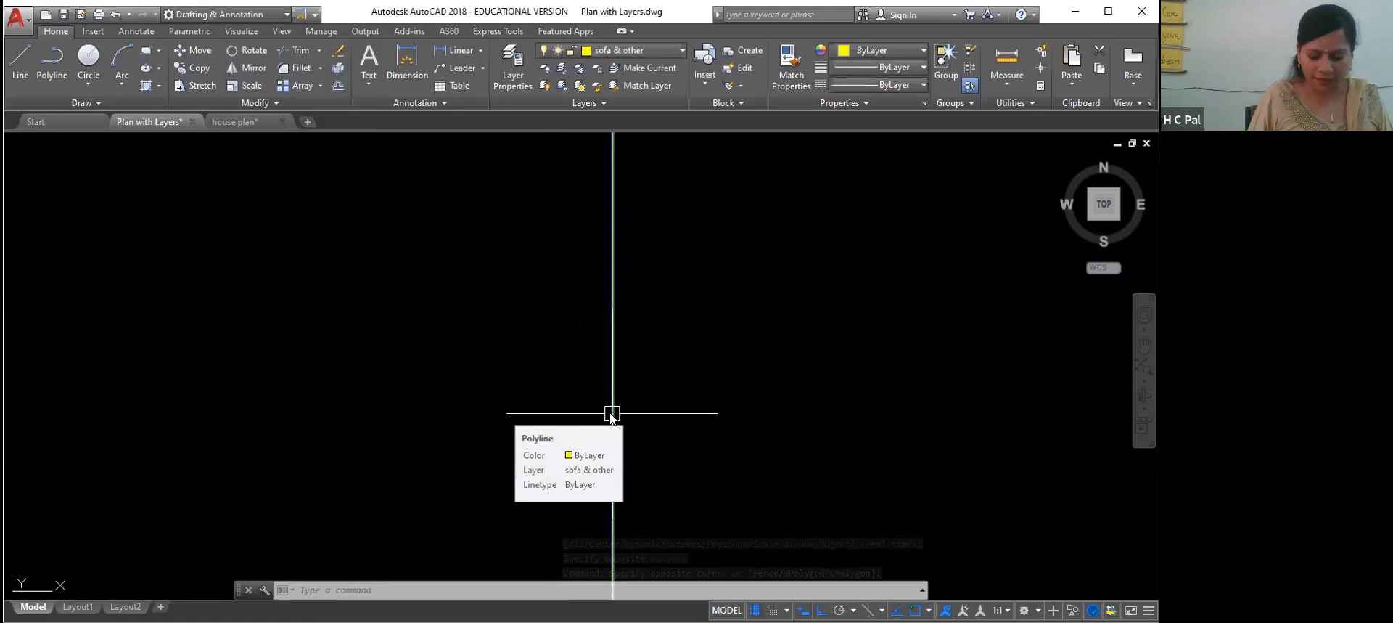
# Step: Return from the close-up to the sun shade outline beside the window and set the drawing's linetype scale factor (LTSCALE) to 4
pyautogui.write('z')
pyautogui.press('Return')
pyautogui.write('a')
pyautogui.press('Return')
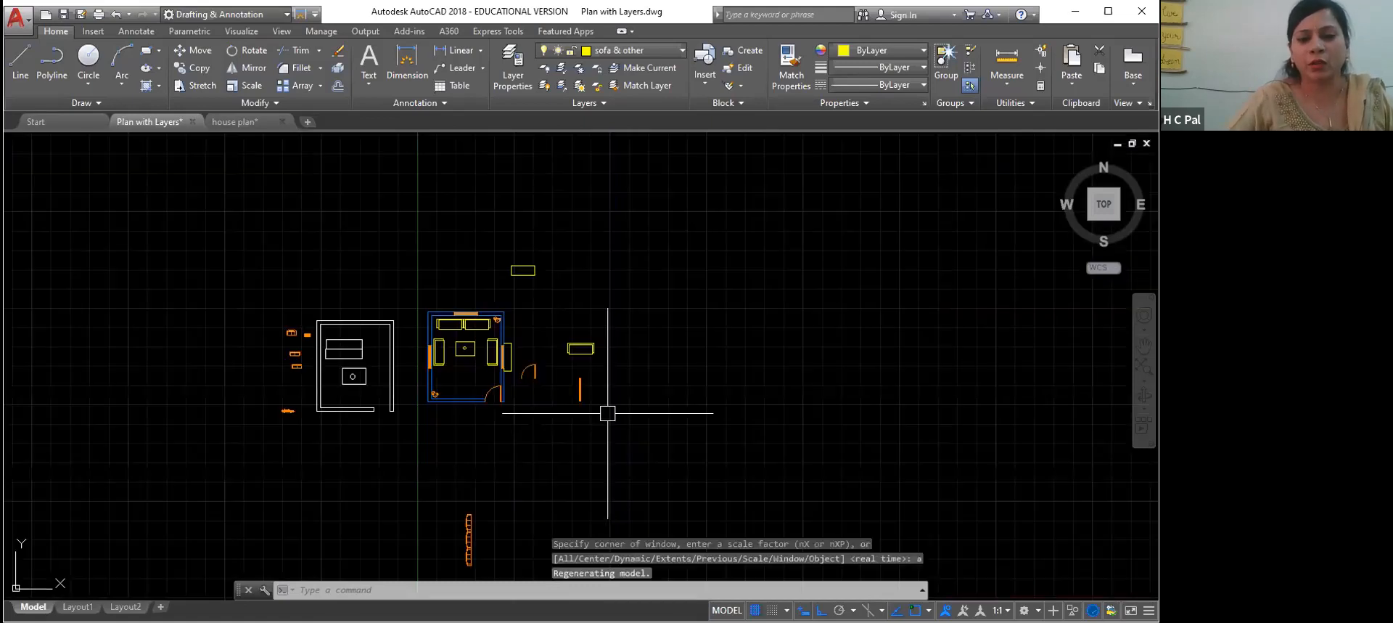
pyautogui.scroll(4, 606, 411)
pyautogui.scroll(3, 398, 286)
pyautogui.moveTo(398, 287)
pyautogui.mouseDown(button='middle')
pyautogui.moveTo(471, 413)
pyautogui.moveTo(573, 385)
pyautogui.mouseUp(button='middle')
pyautogui.scroll(4, 588, 334)
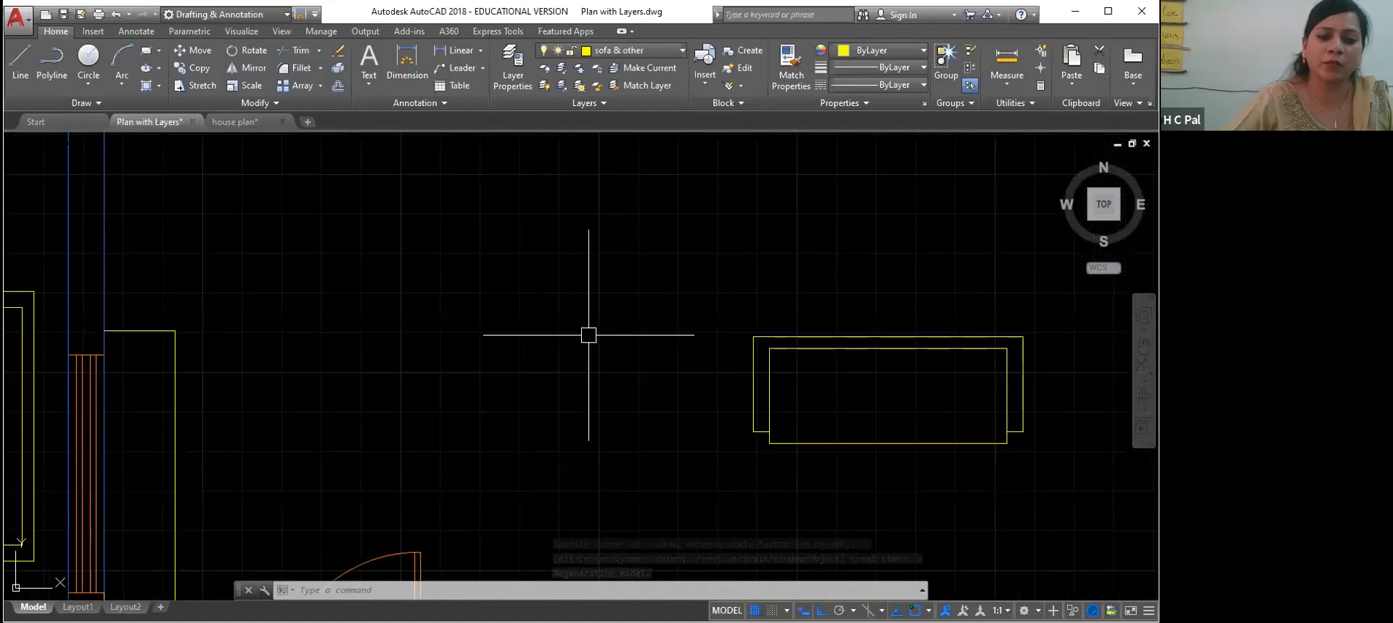
pyautogui.moveTo(589, 334); pyautogui.dragTo(780, 252, button='middle')
pyautogui.click(373, 359)
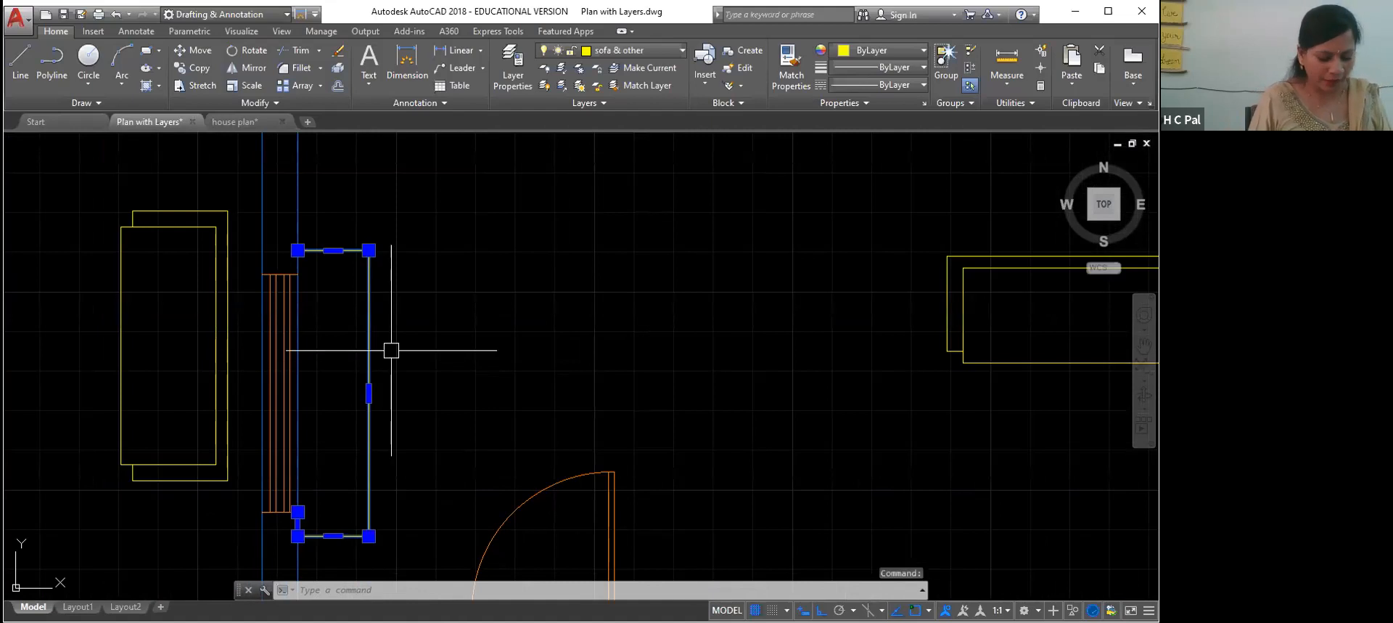
pyautogui.write('LTS')
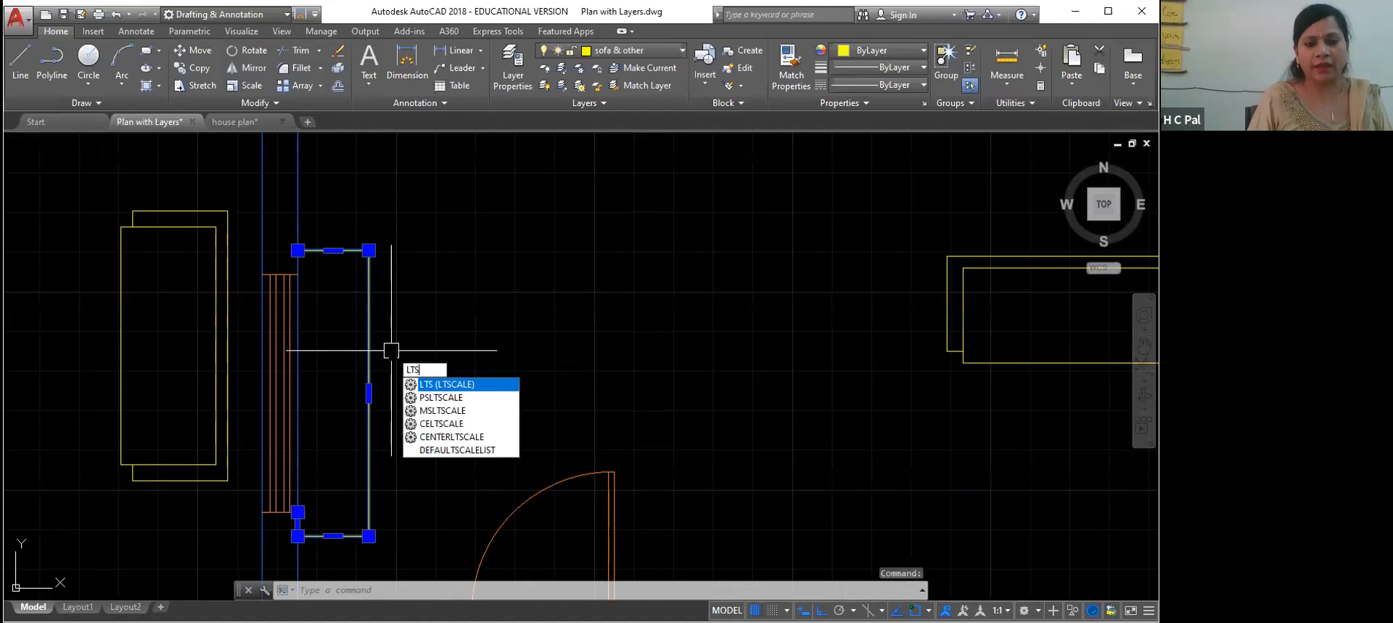
pyautogui.press('Return')
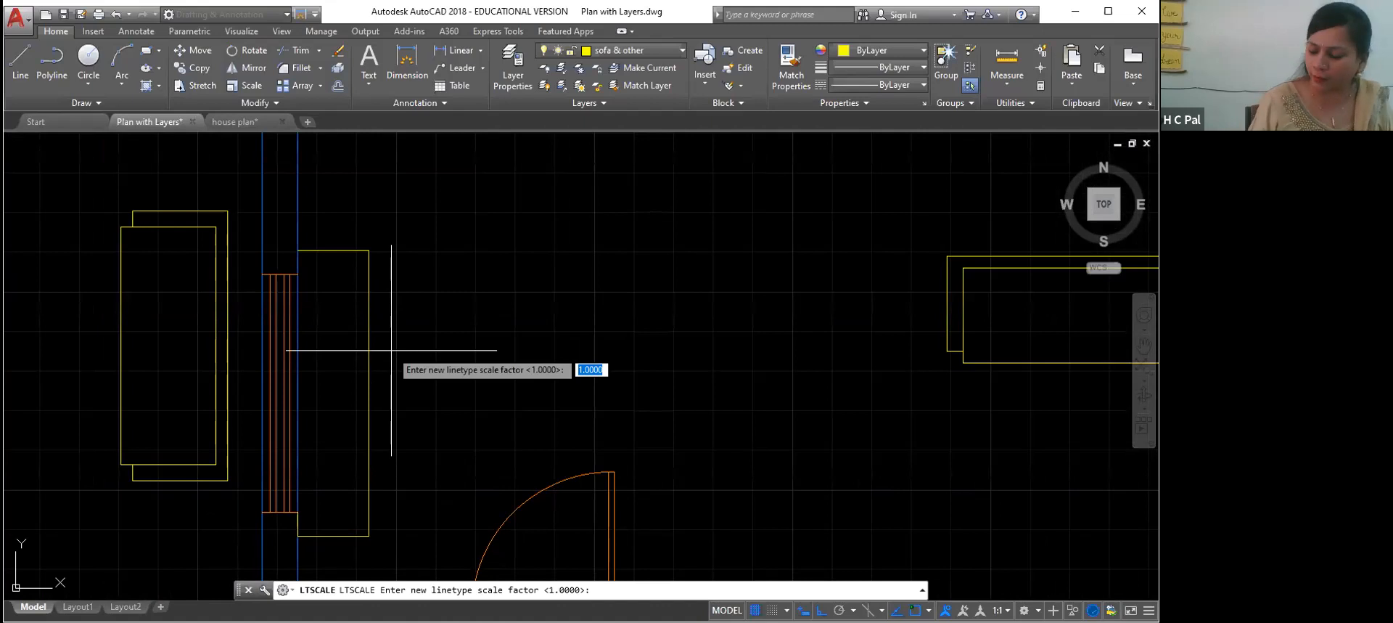
pyautogui.write('4')
pyautogui.press('Return')
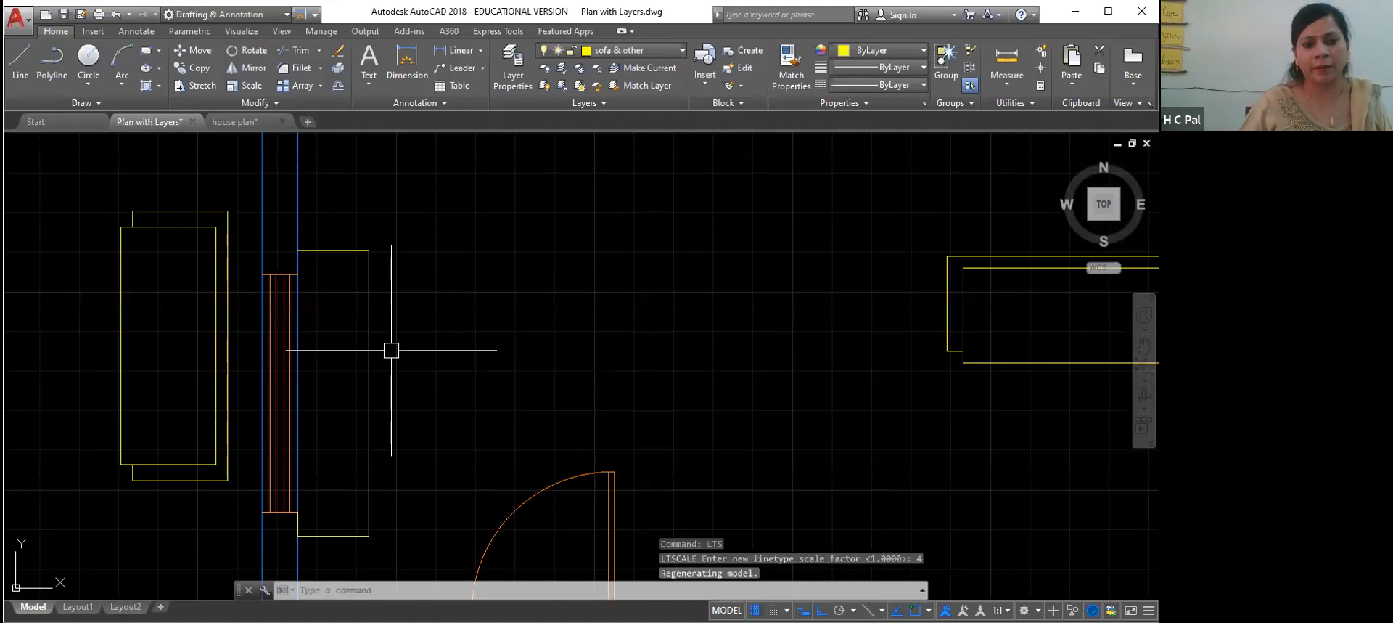
# Step: Check the sun shade outline by selecting it and enter the linetype scale factor again as 4.0
pyautogui.click(368, 343)
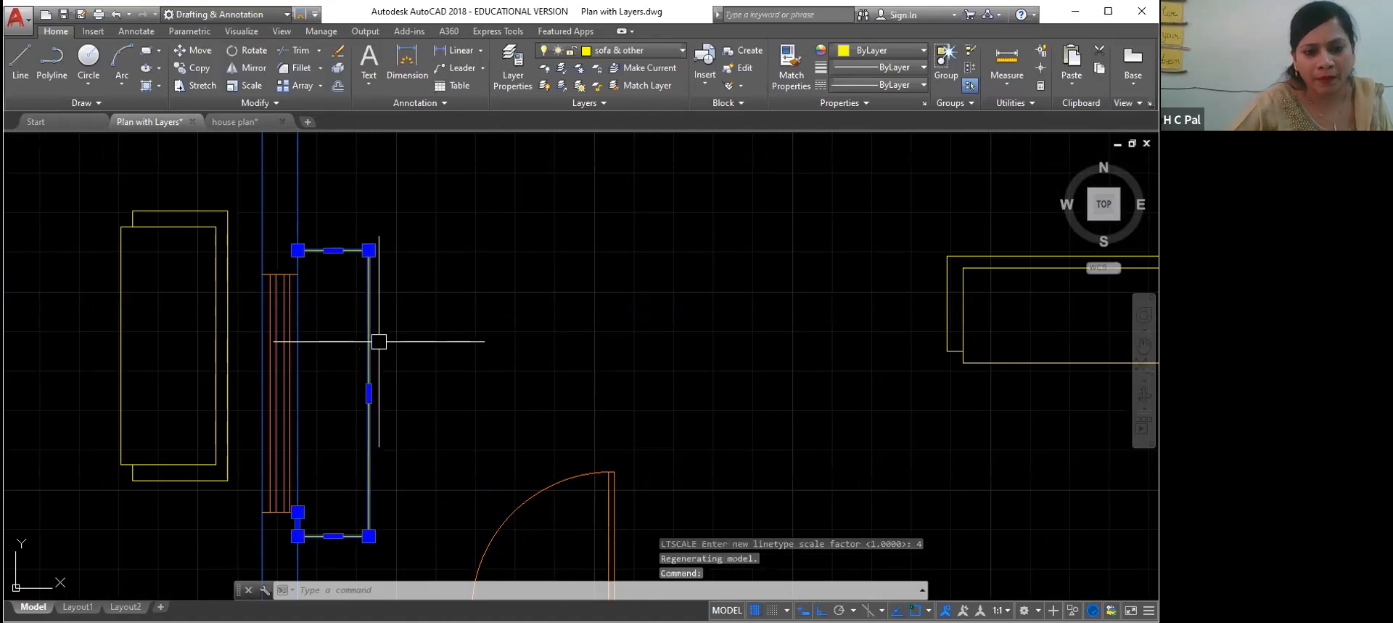
pyautogui.press('Escape')
pyautogui.click(373, 330)
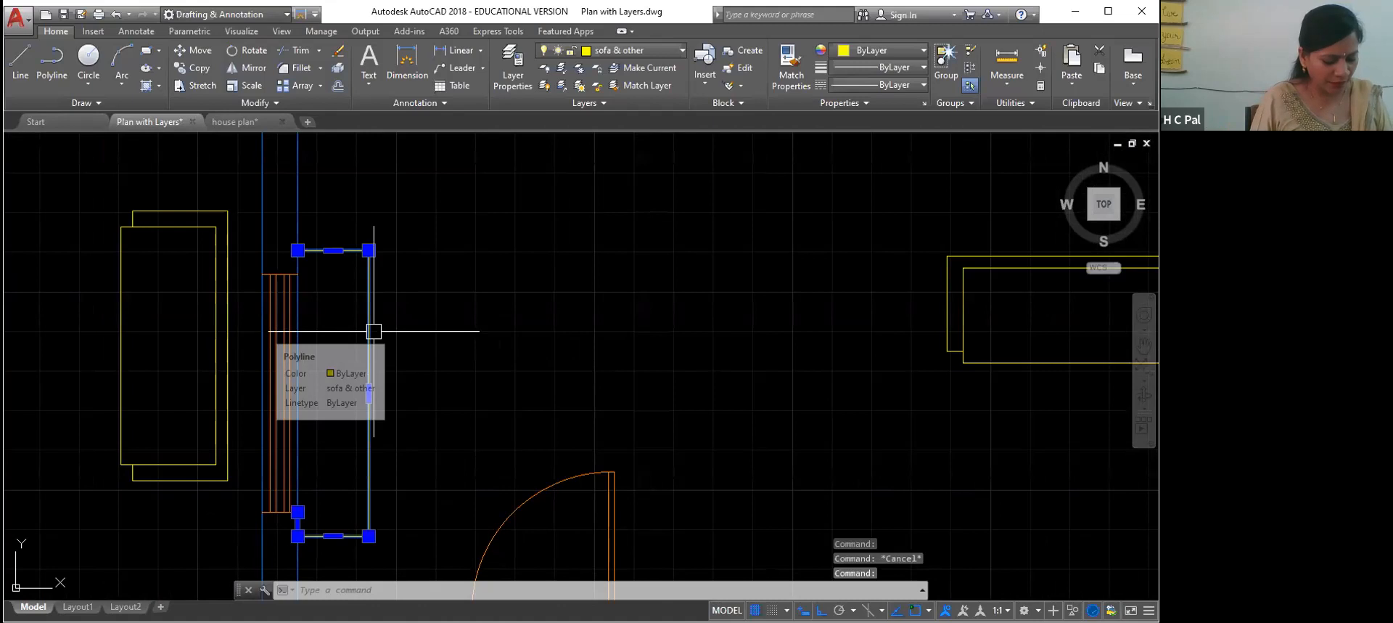
pyautogui.write('LTS')
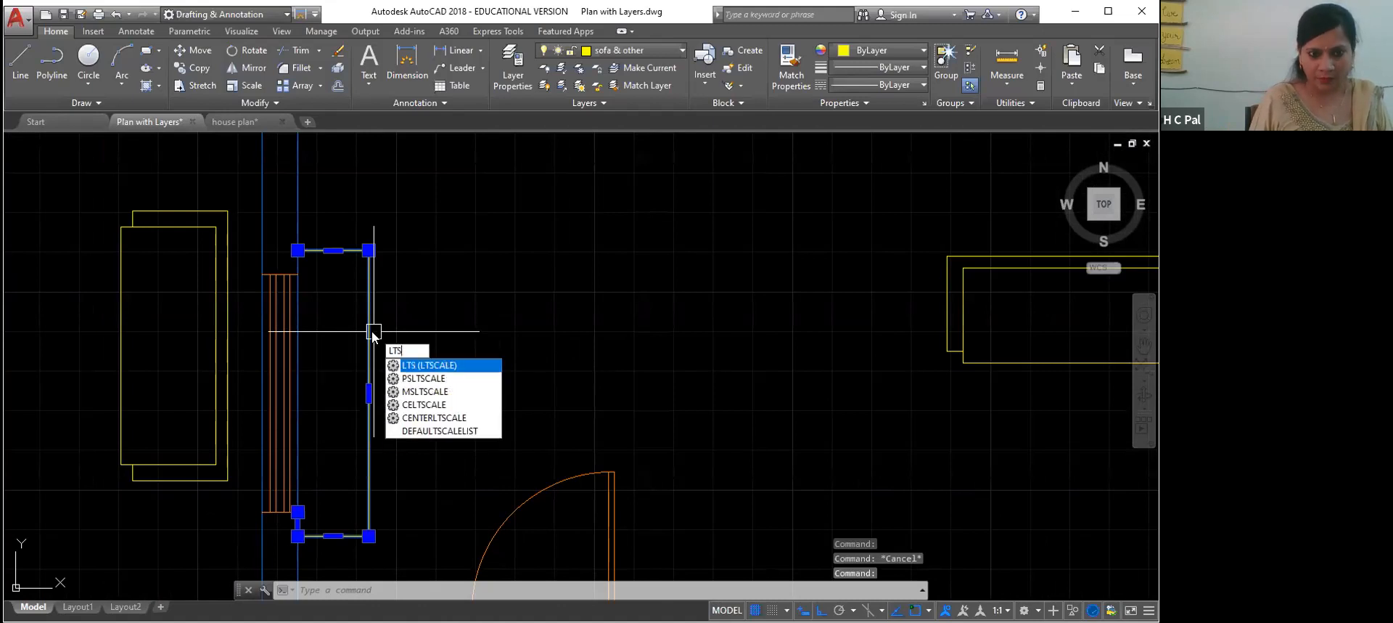
pyautogui.press('Return')
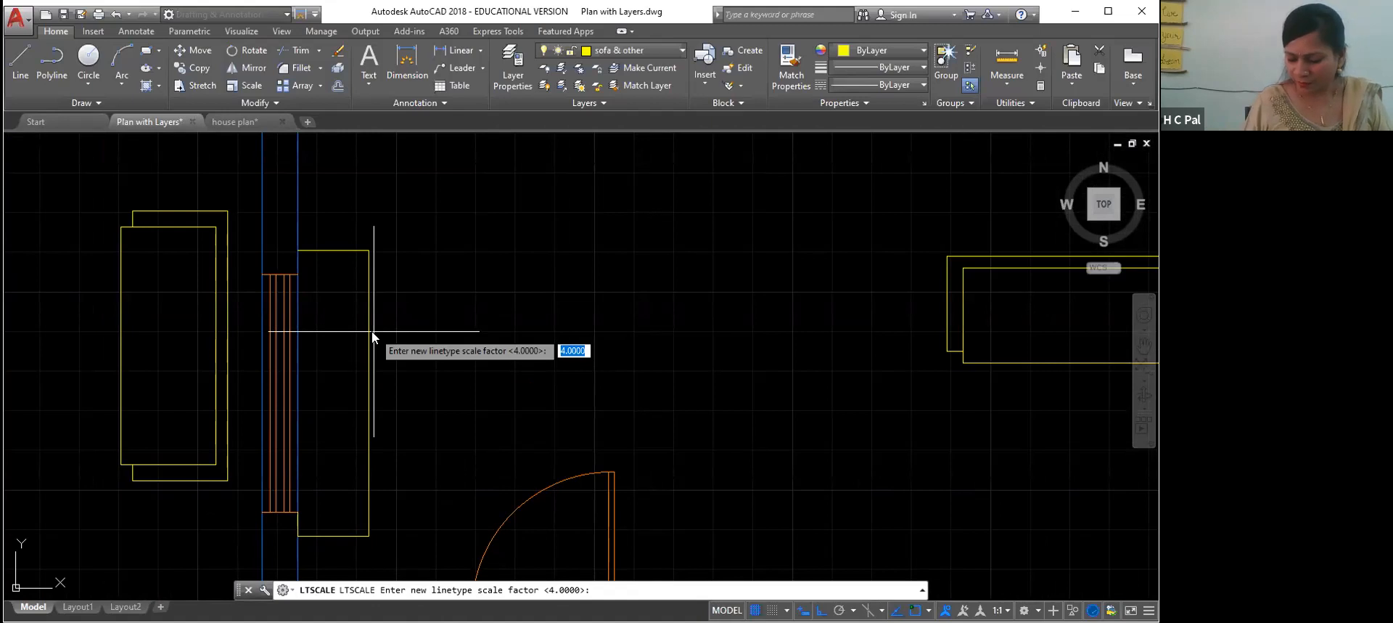
pyautogui.write('4.0')
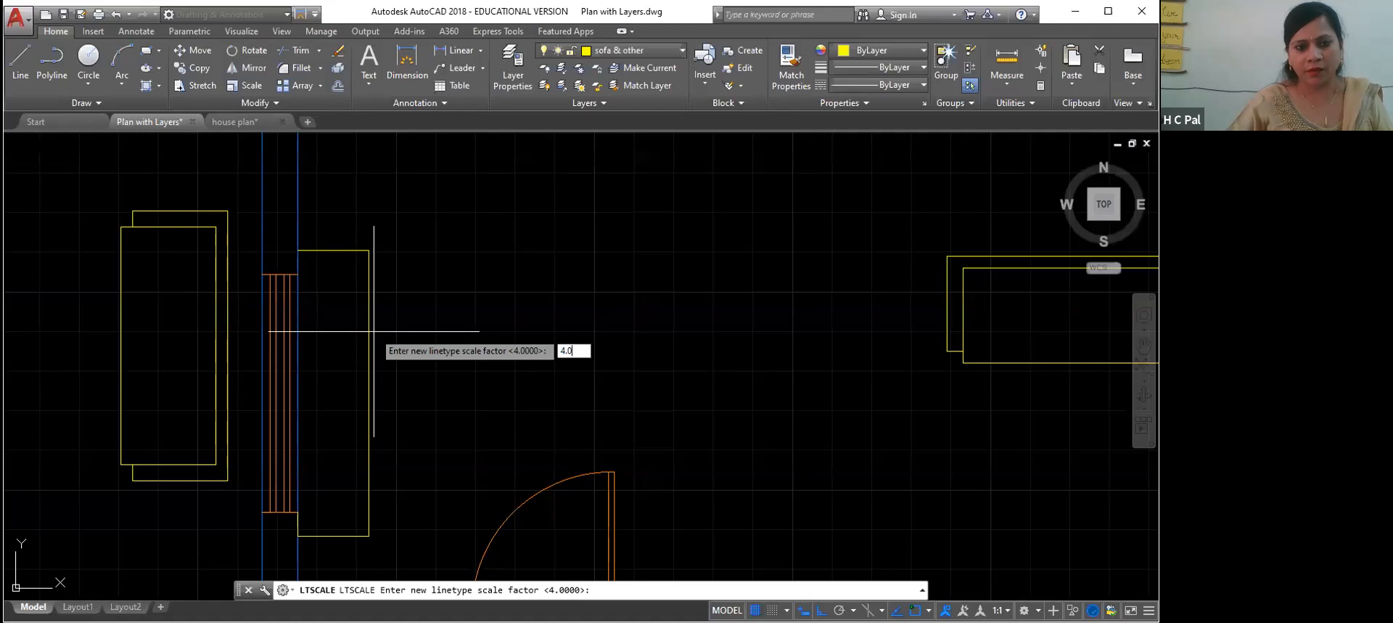
pyautogui.press('Return')
# Step: Inspect the linetype of the sun shade outline's long outer edge at close range and leave the outline selected
pyautogui.scroll(4, 373, 328)
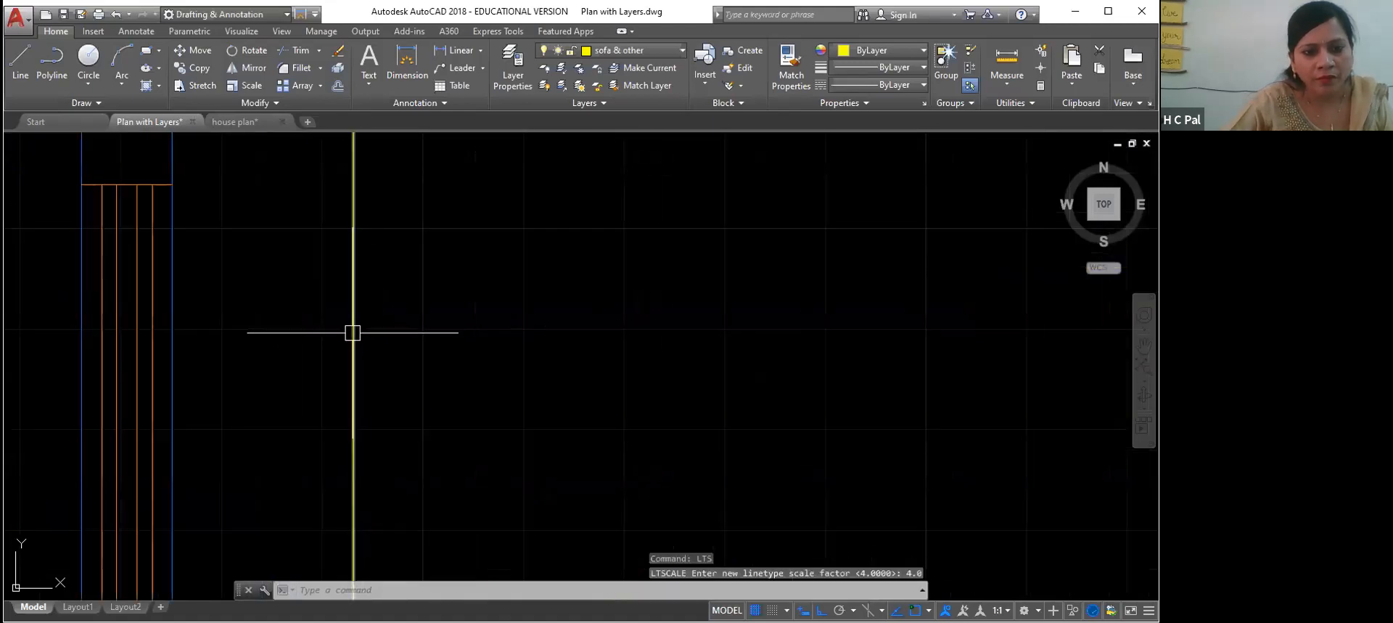
pyautogui.click(353, 332)
pyautogui.scroll(-4, 353, 333)
pyautogui.press('Escape')
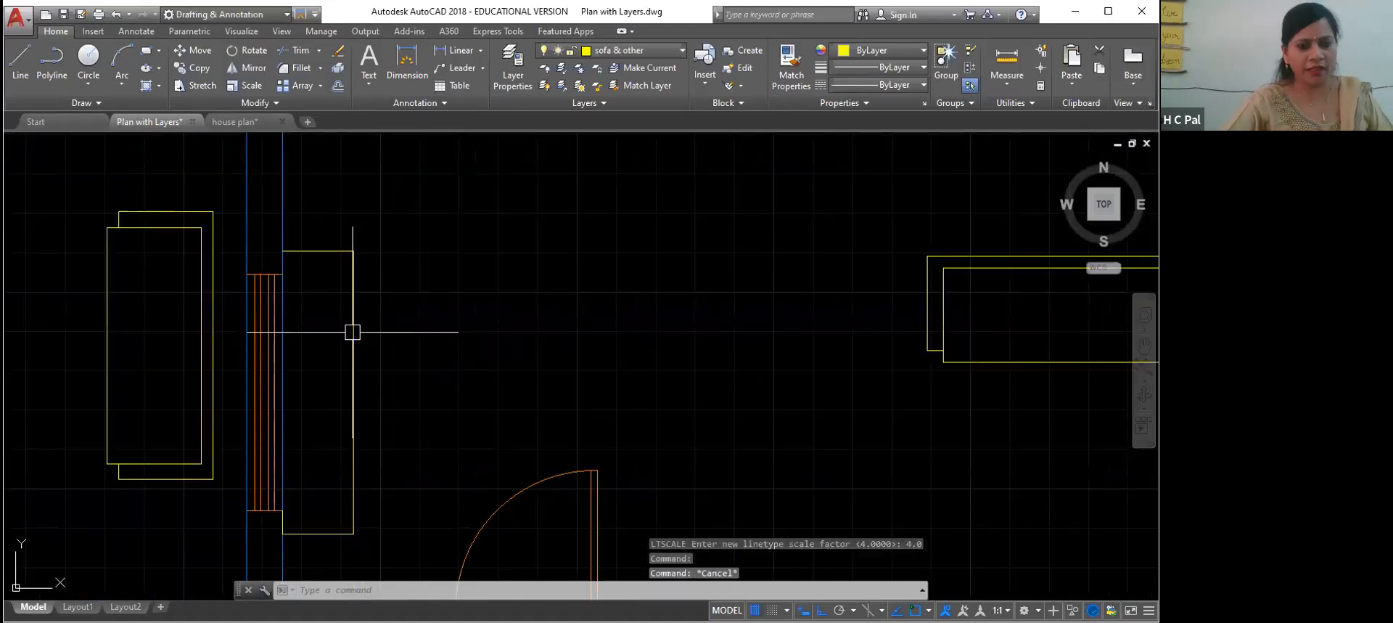
pyautogui.click(353, 332)
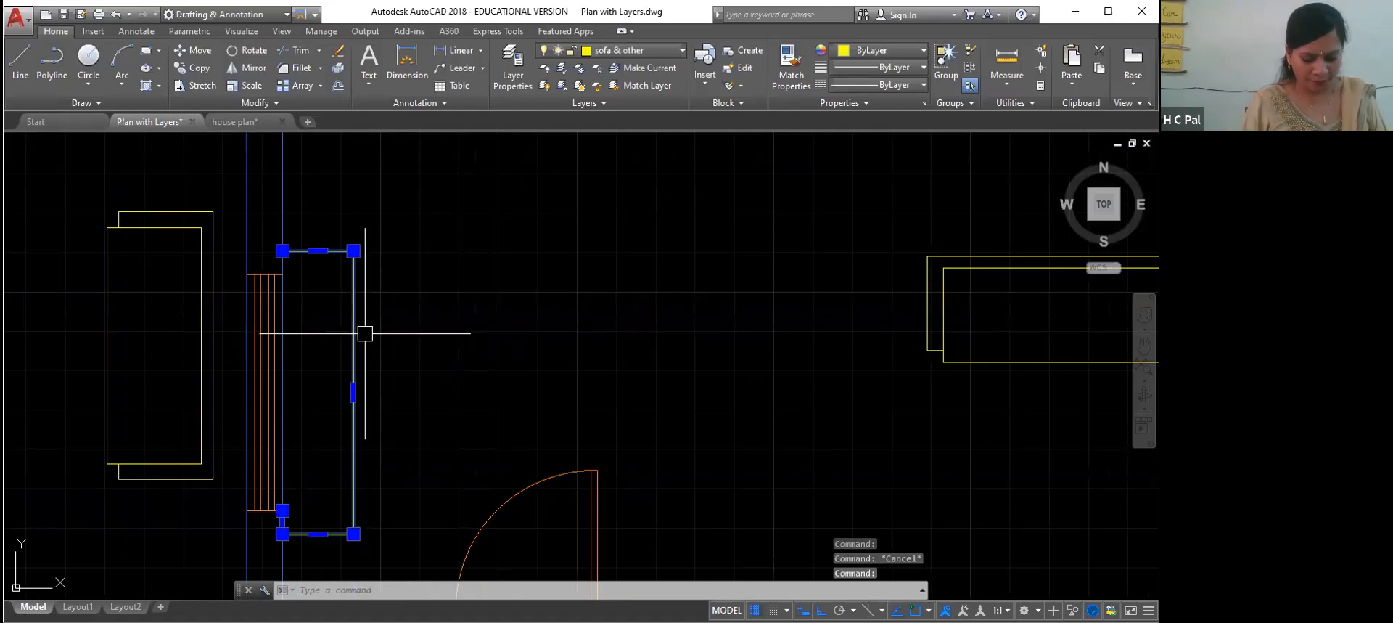
pyautogui.write('LTS')
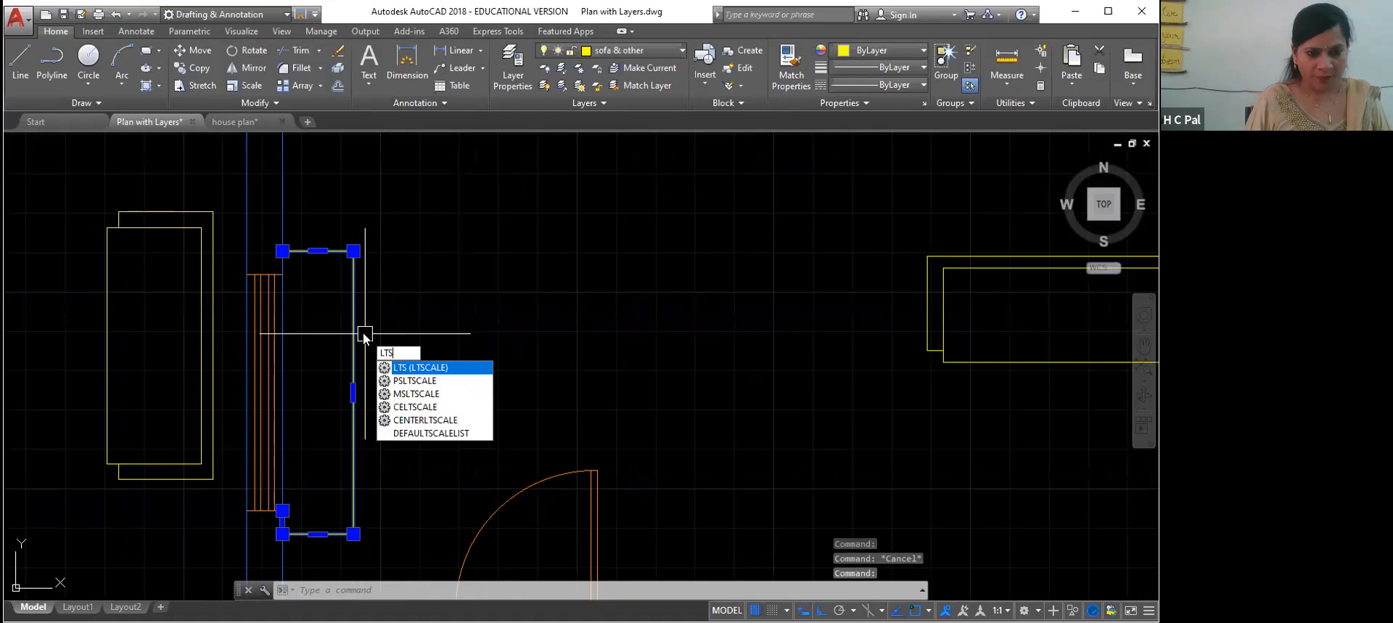
pyautogui.press('Return')
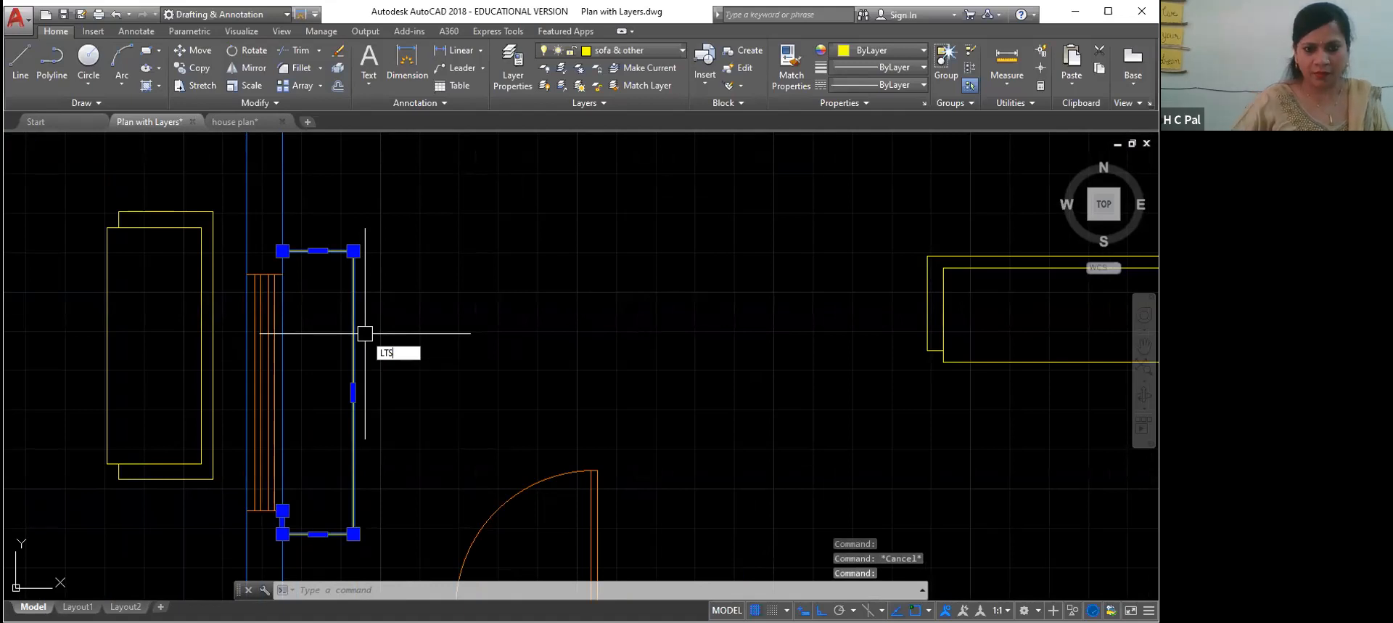
pyautogui.press('Return')
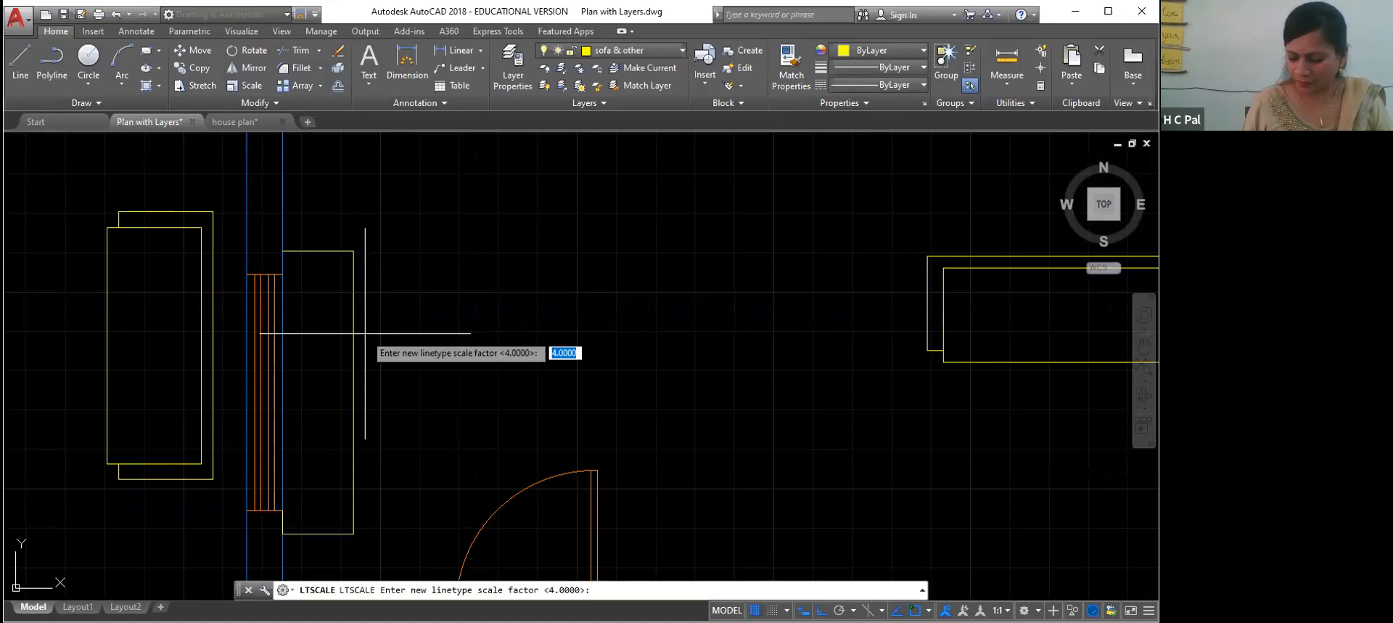
pyautogui.write('4')
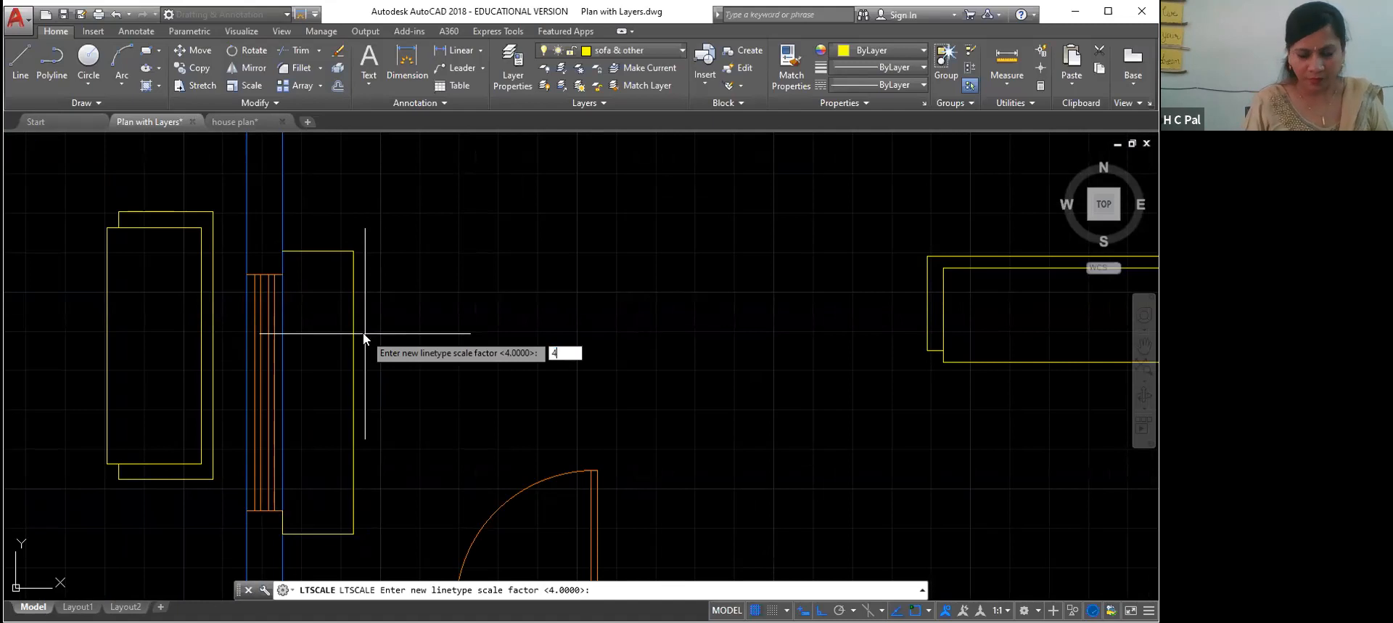
pyautogui.press('BackSpace')
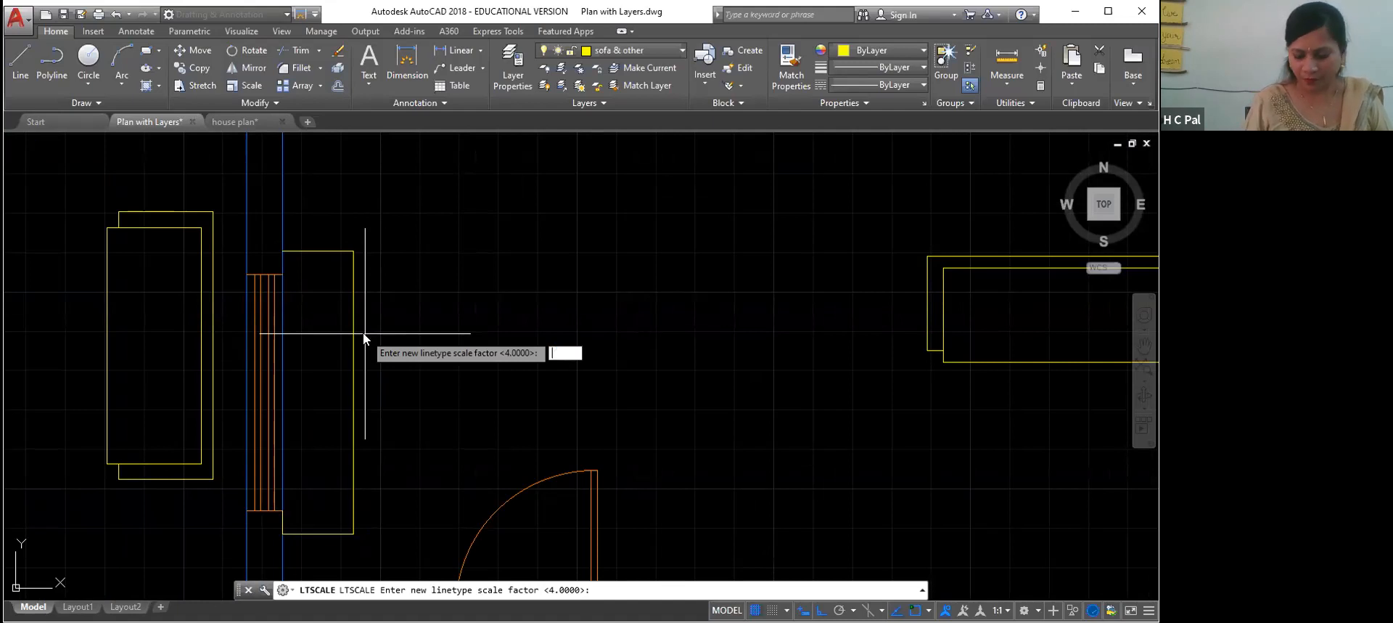
pyautogui.write('2')
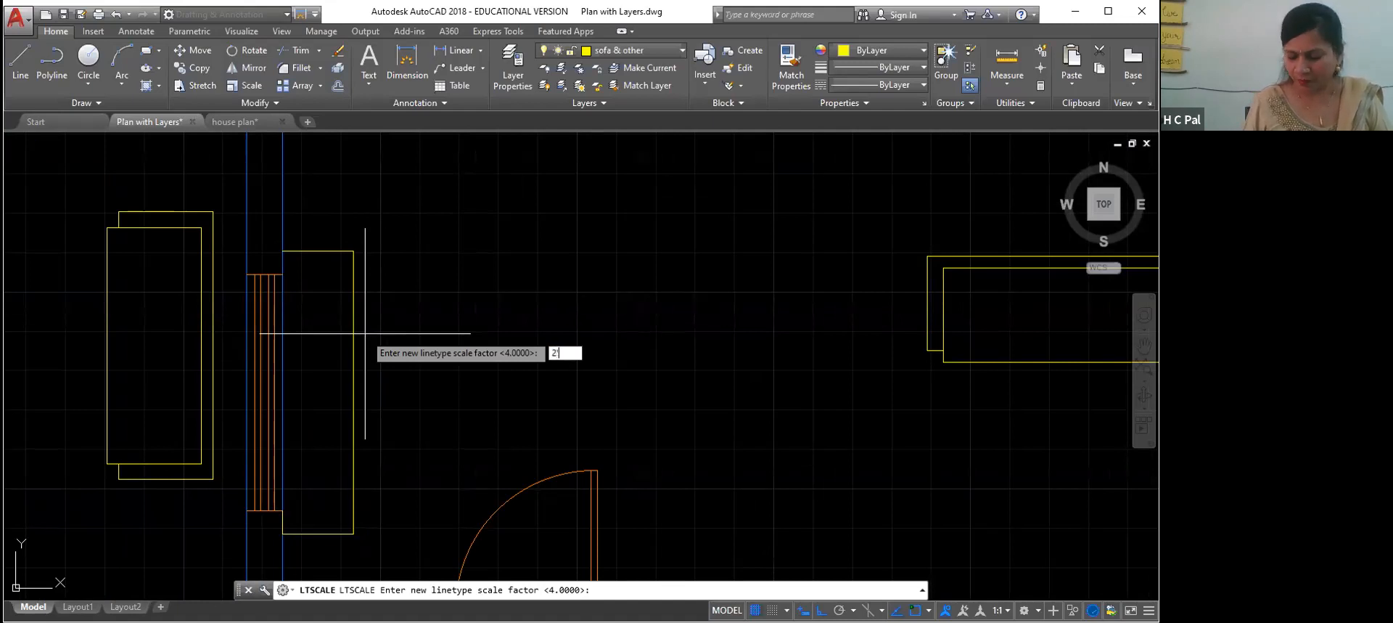
pyautogui.write("'")
pyautogui.press('Return')
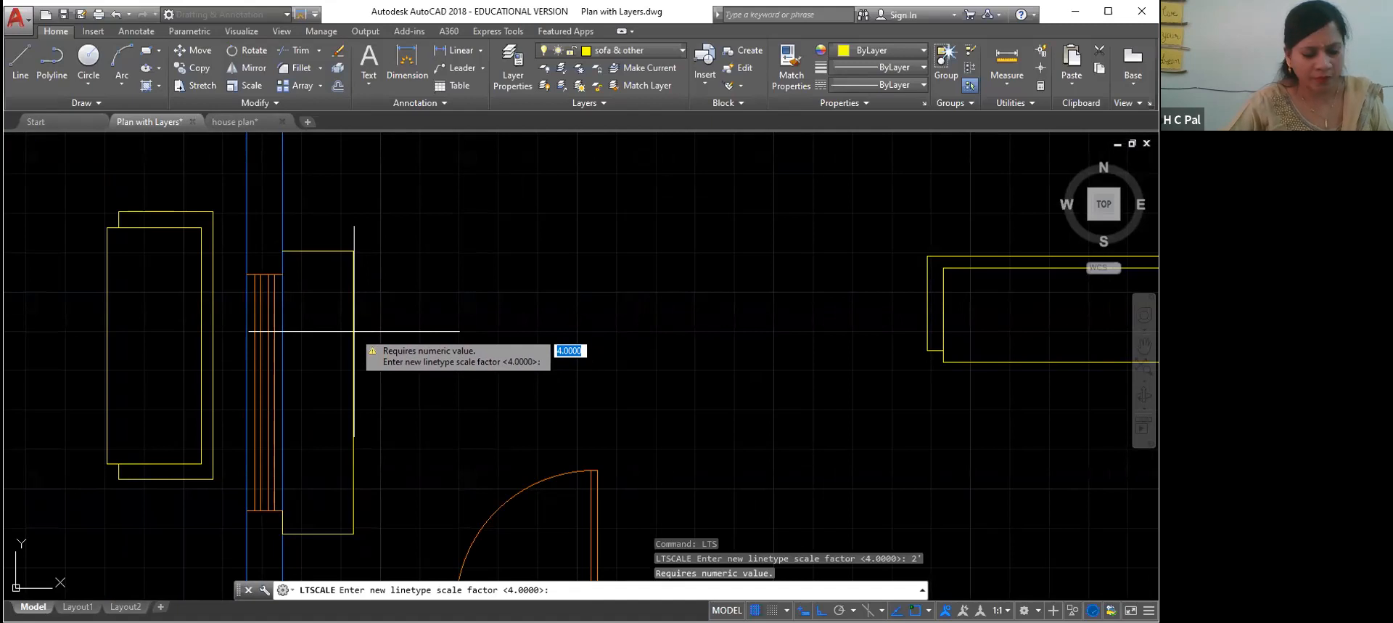
pyautogui.press('Escape')
# Step: Set the linetype scale factor to 10 with the rectangle outside the right-hand window selected
pyautogui.click(354, 331)
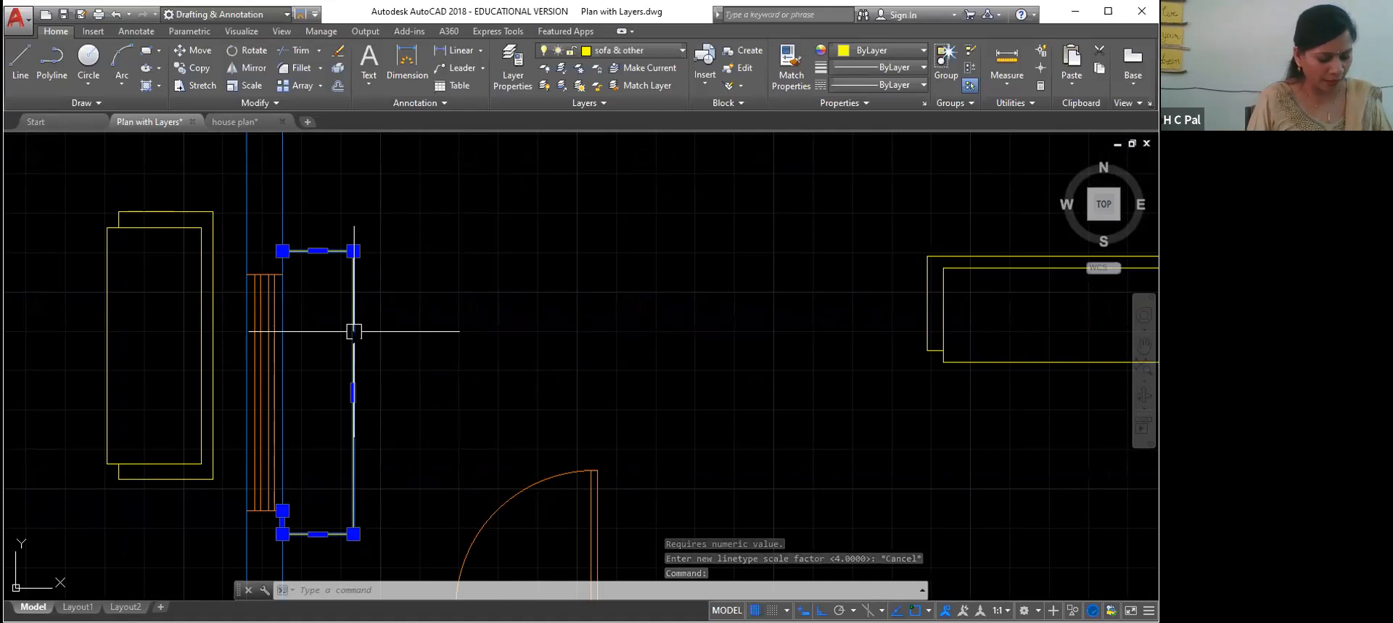
pyautogui.write('LTS')
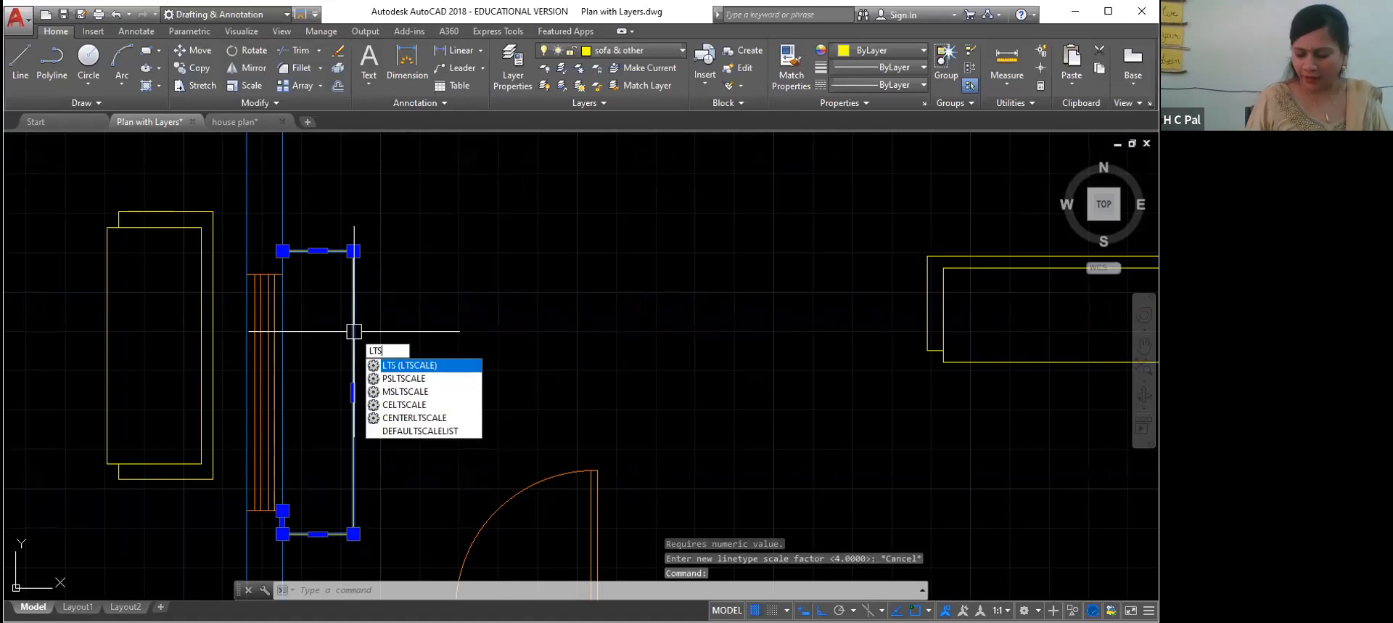
pyautogui.press('Return')
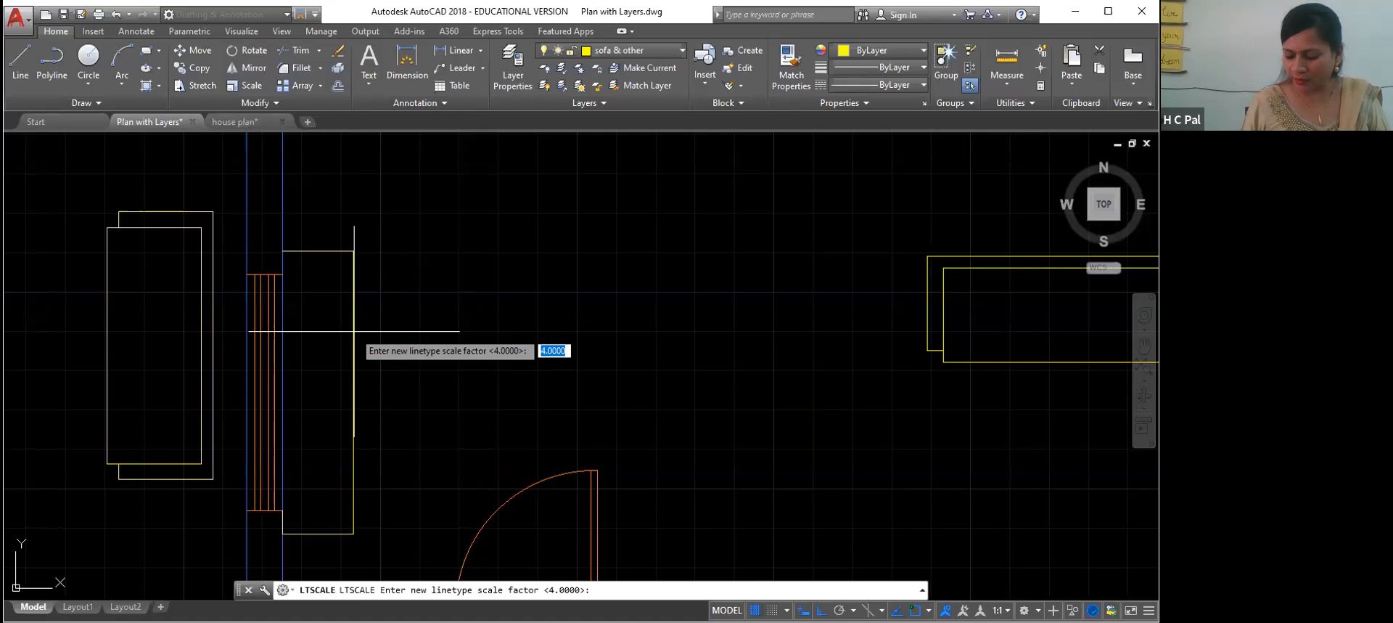
pyautogui.write('10')
pyautogui.press('Return')
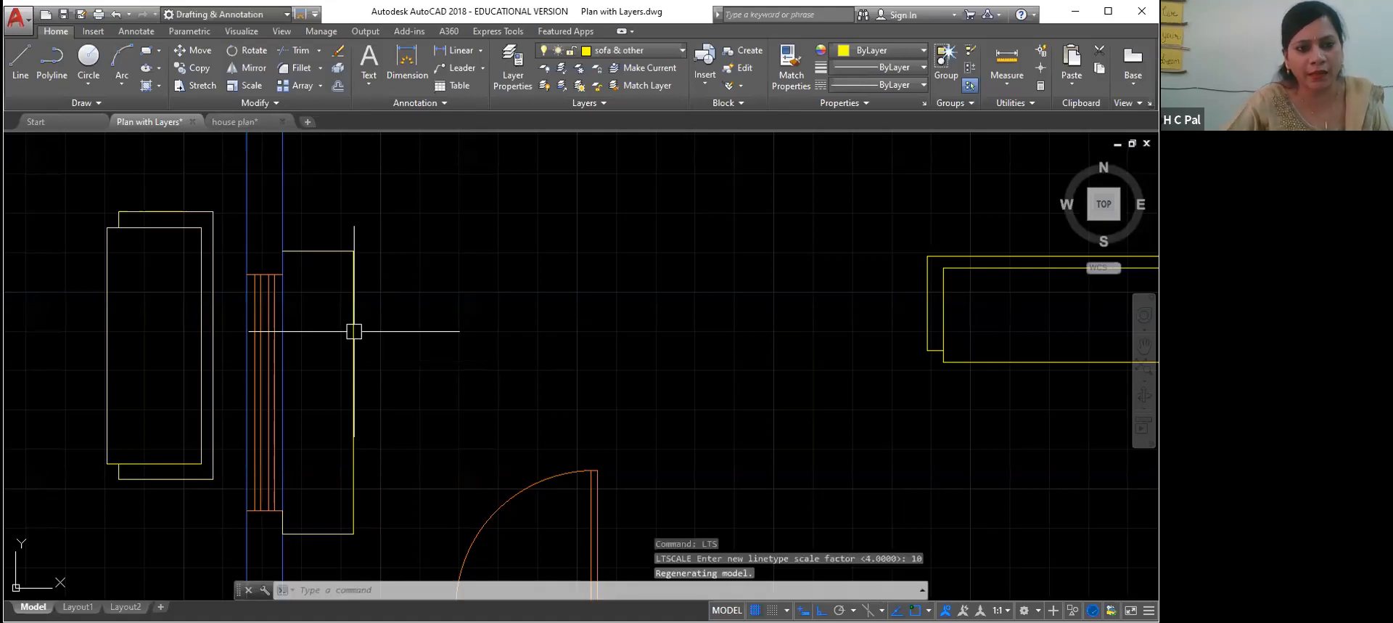
# Step: Set the linetype scale factor to 25, check the rectangle's outline up close, and clear the selection
pyautogui.scroll(4, 354, 332)
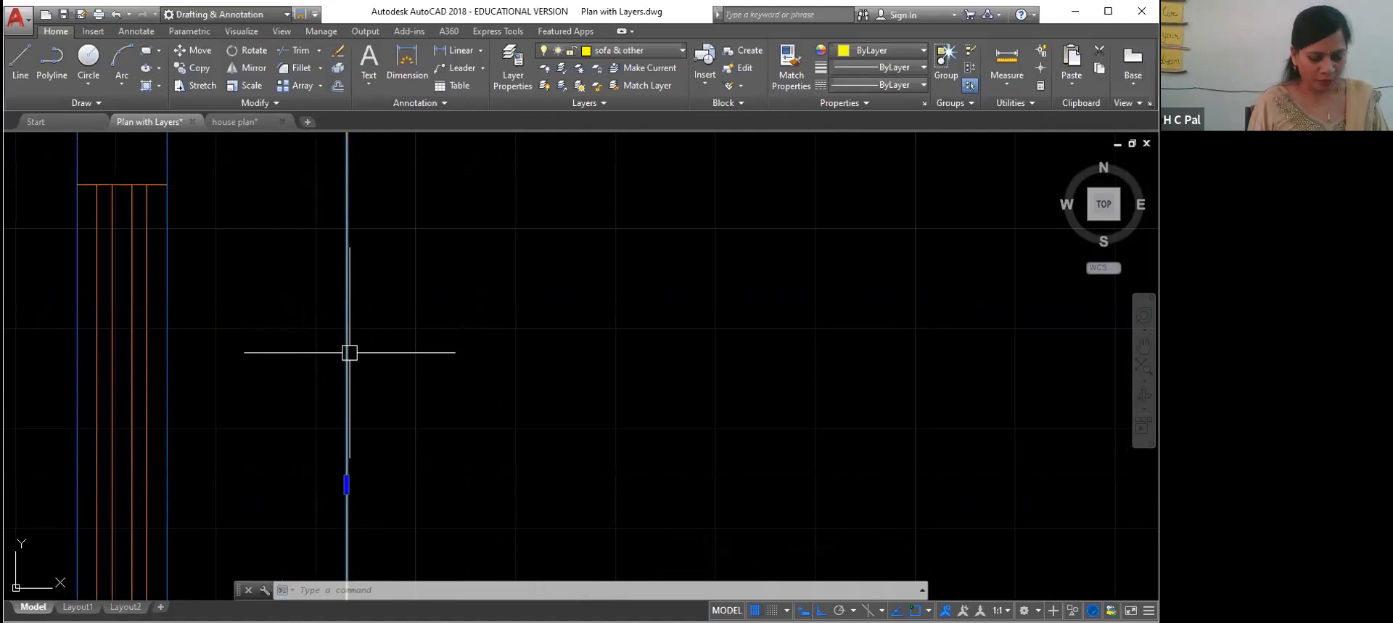
pyautogui.write('LTS')
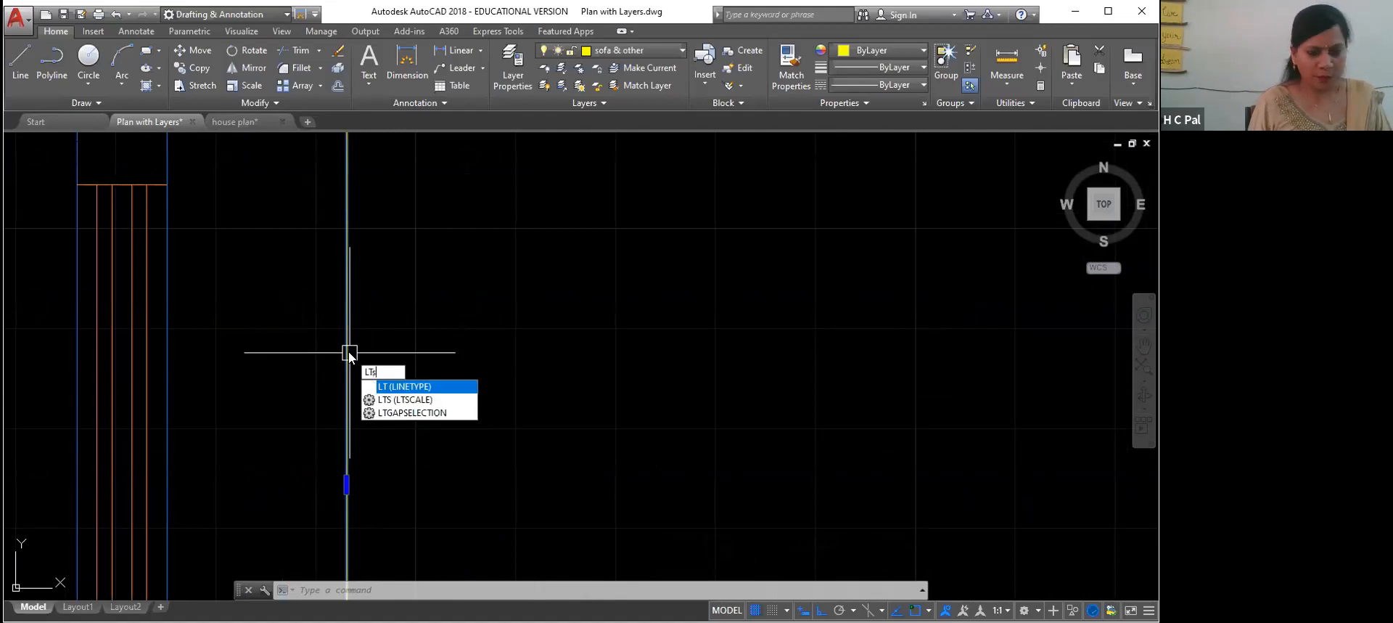
pyautogui.press('Return')
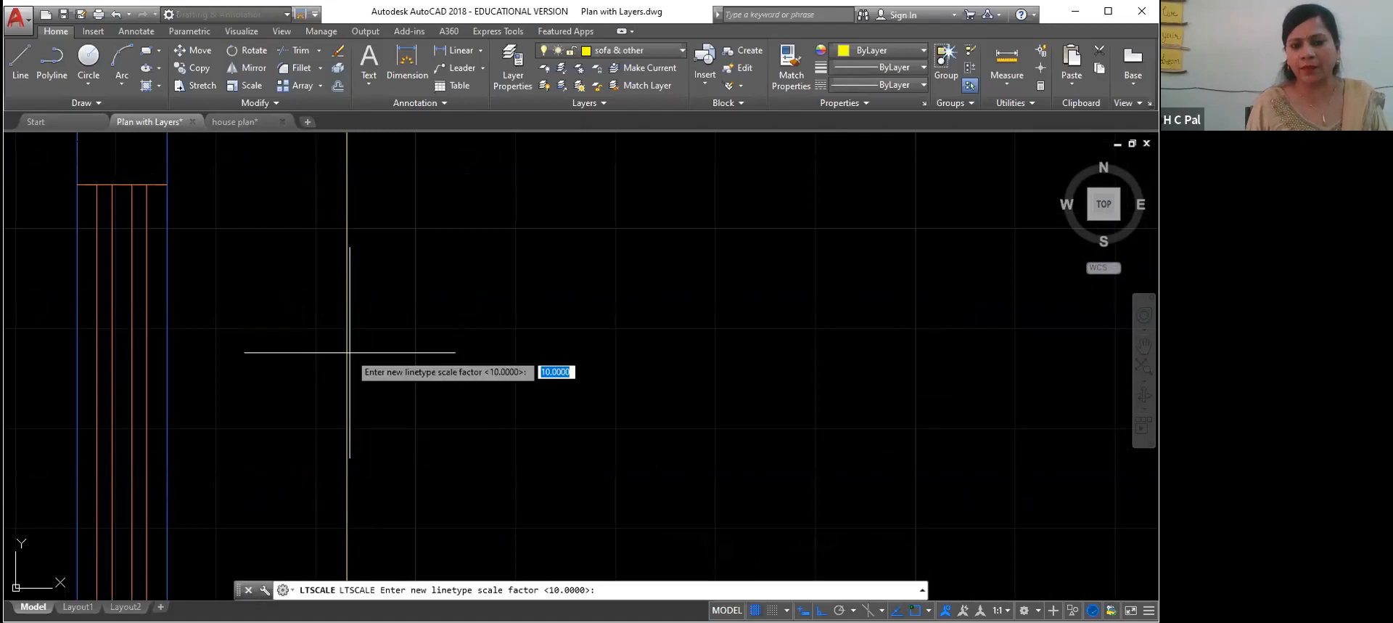
pyautogui.write('25')
pyautogui.press('Return')
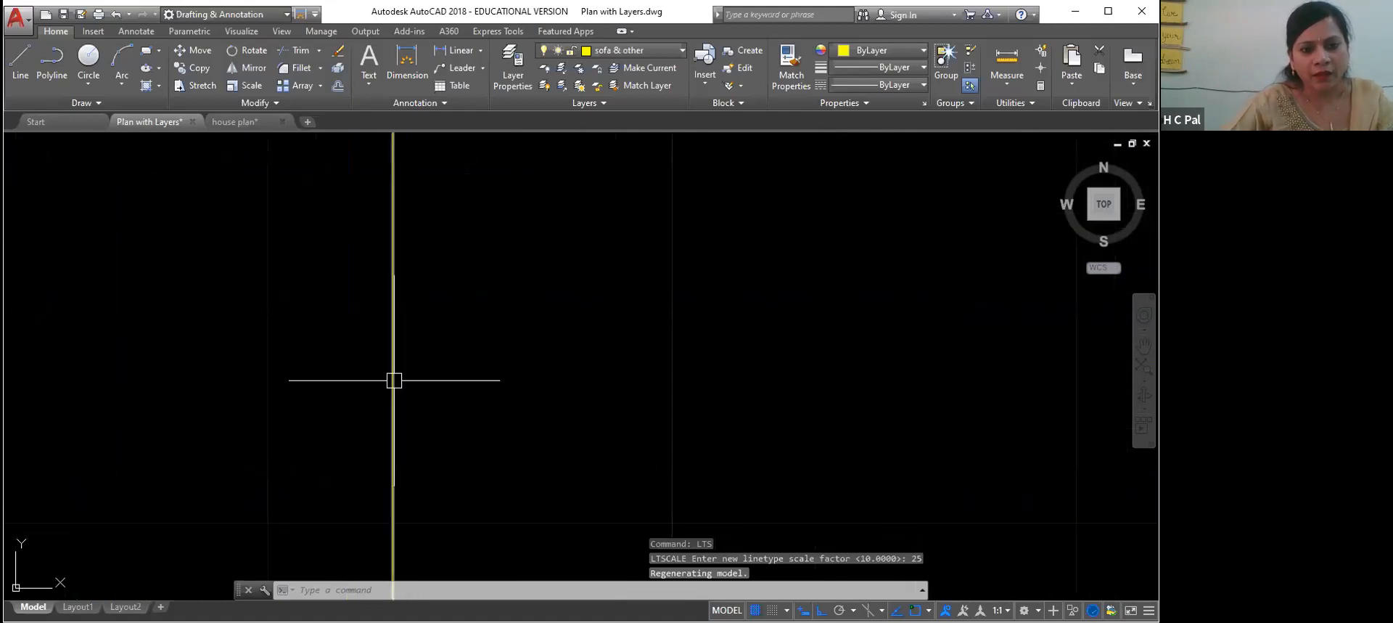
pyautogui.scroll(-6, 441, 386)
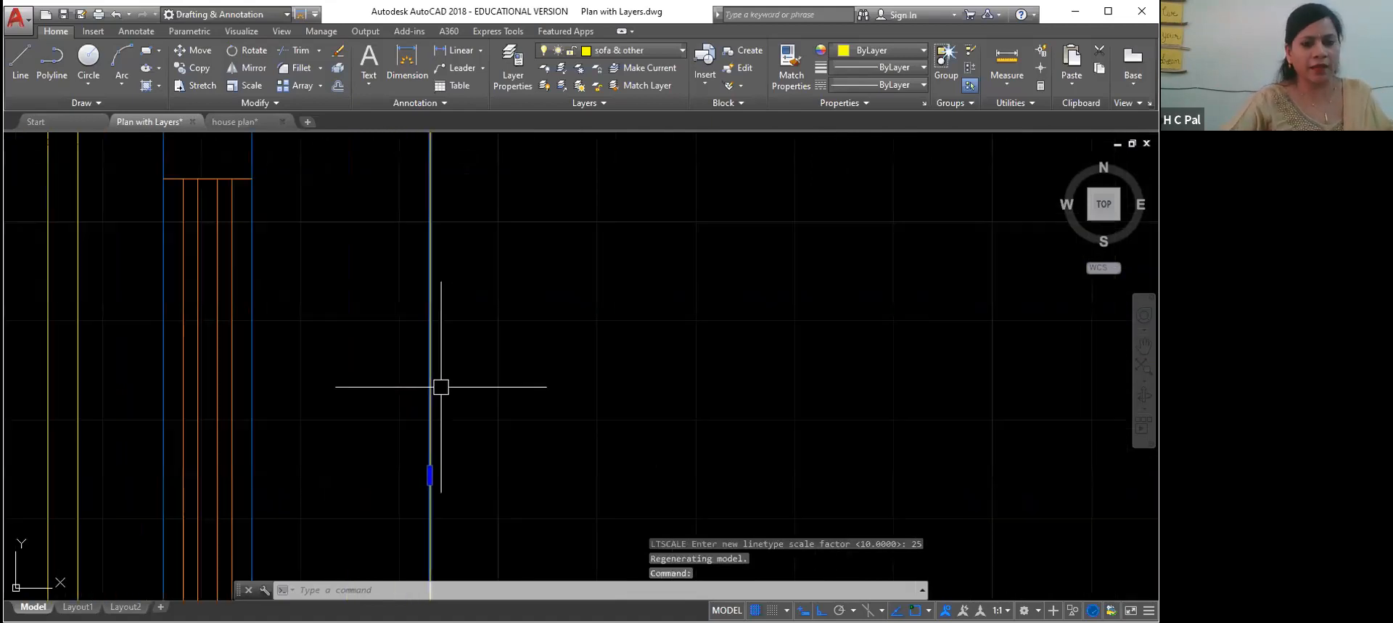
pyautogui.click(628, 352)
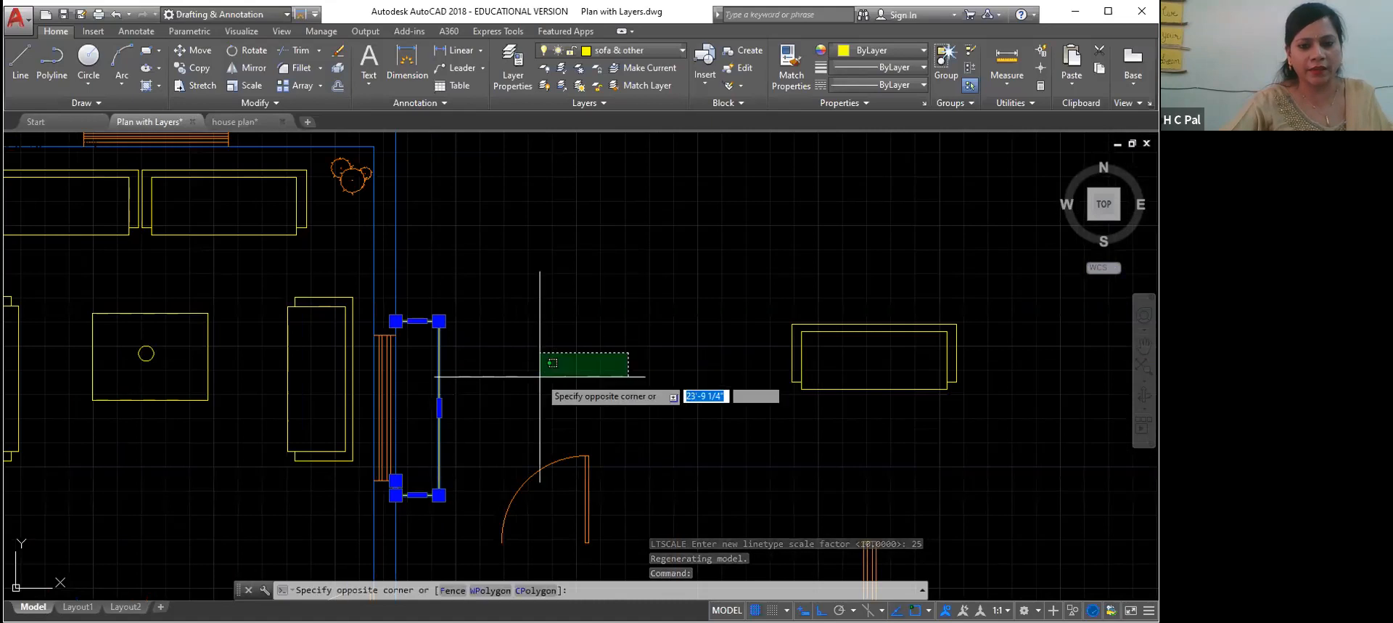
pyautogui.press('Escape')
pyautogui.press('Escape')
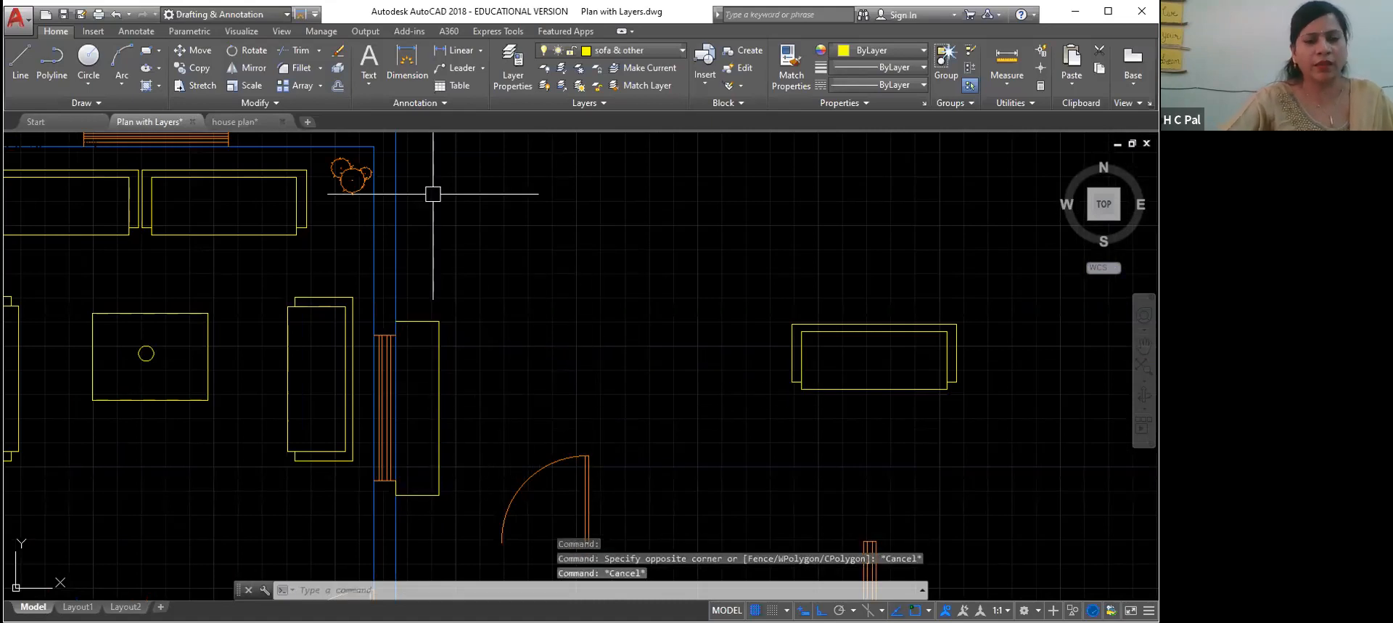
# Step: Draw a single horizontal line with the HIDDEN linetype in the empty area outside the room, above the loose door
pyautogui.click(26, 70)
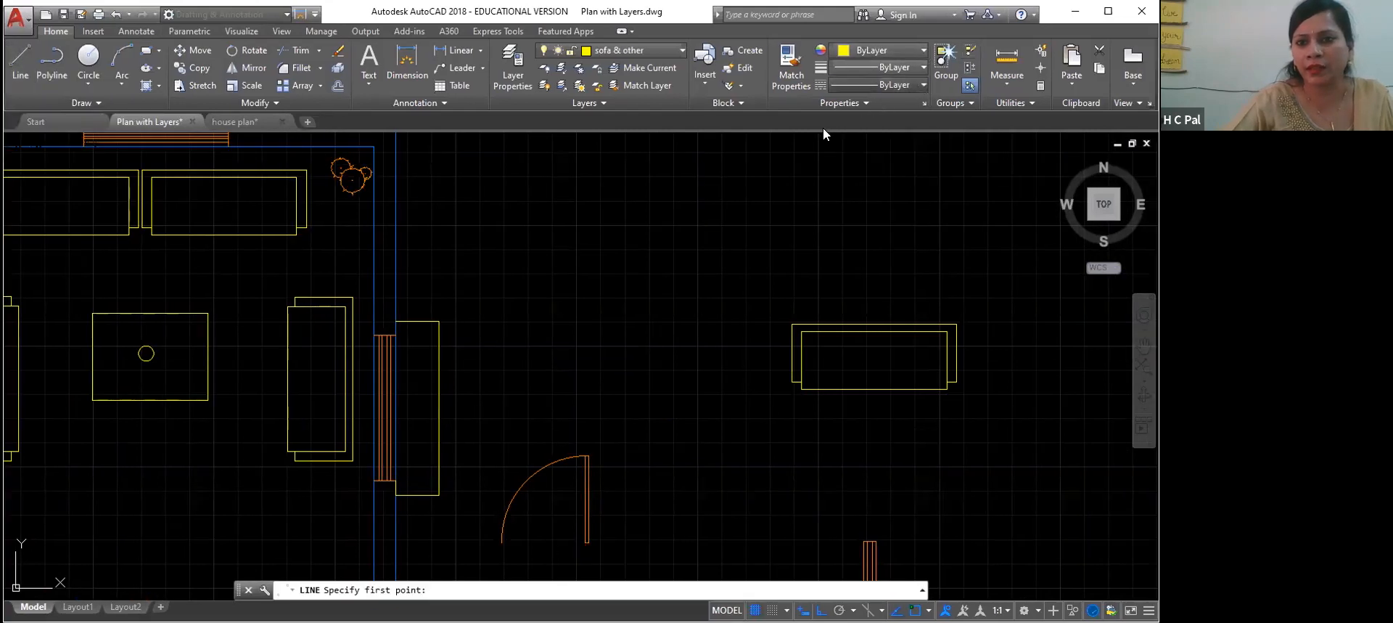
pyautogui.click(924, 85)
pyautogui.click(869, 175)
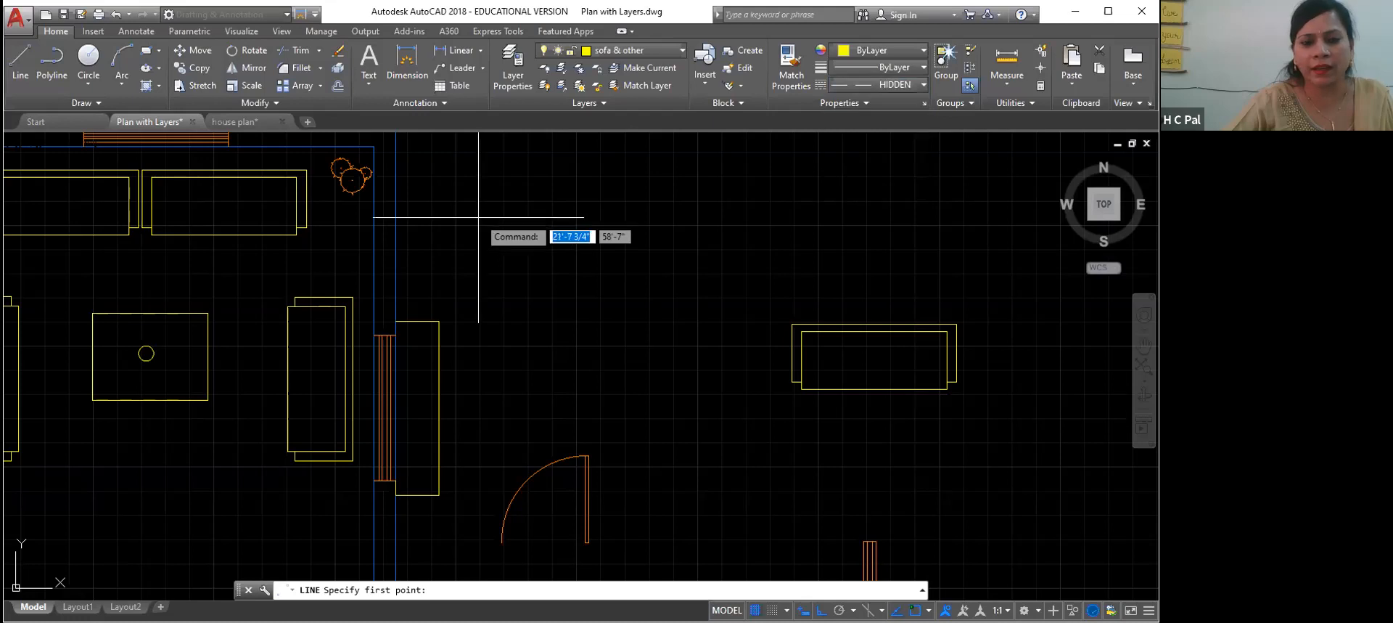
pyautogui.click(471, 213)
pyautogui.click(677, 214)
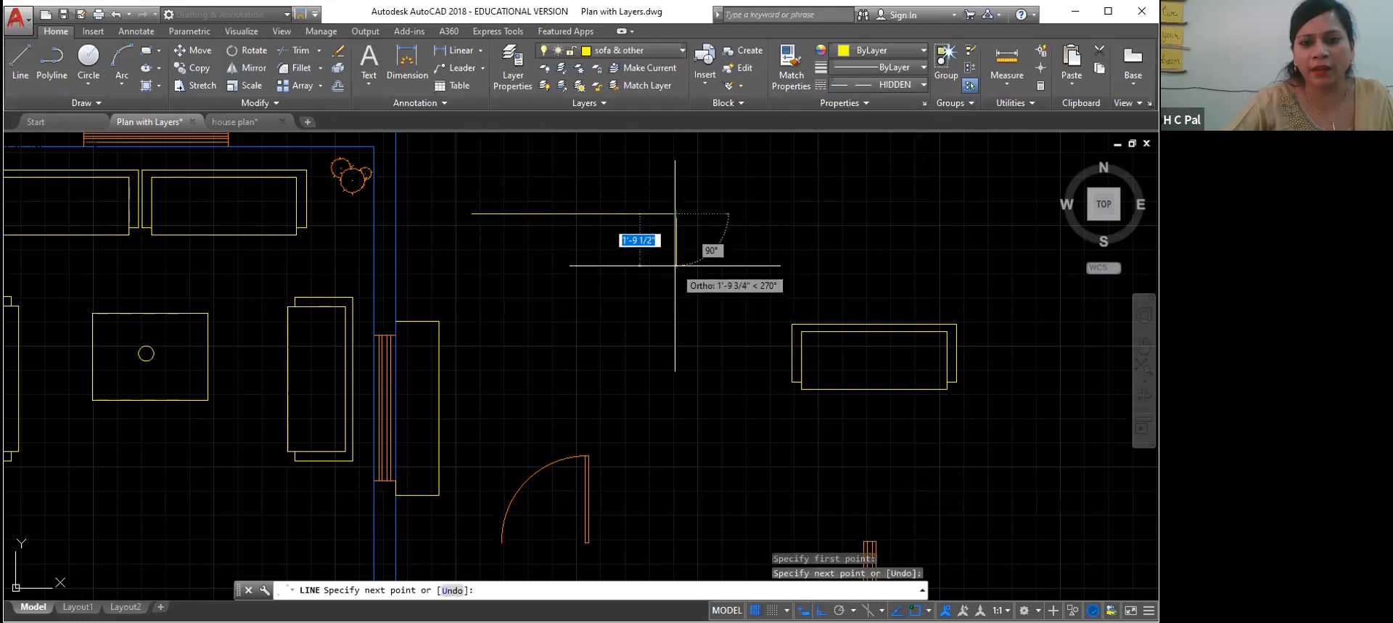
pyautogui.rightClick(688, 280)
pyautogui.click(698, 276)
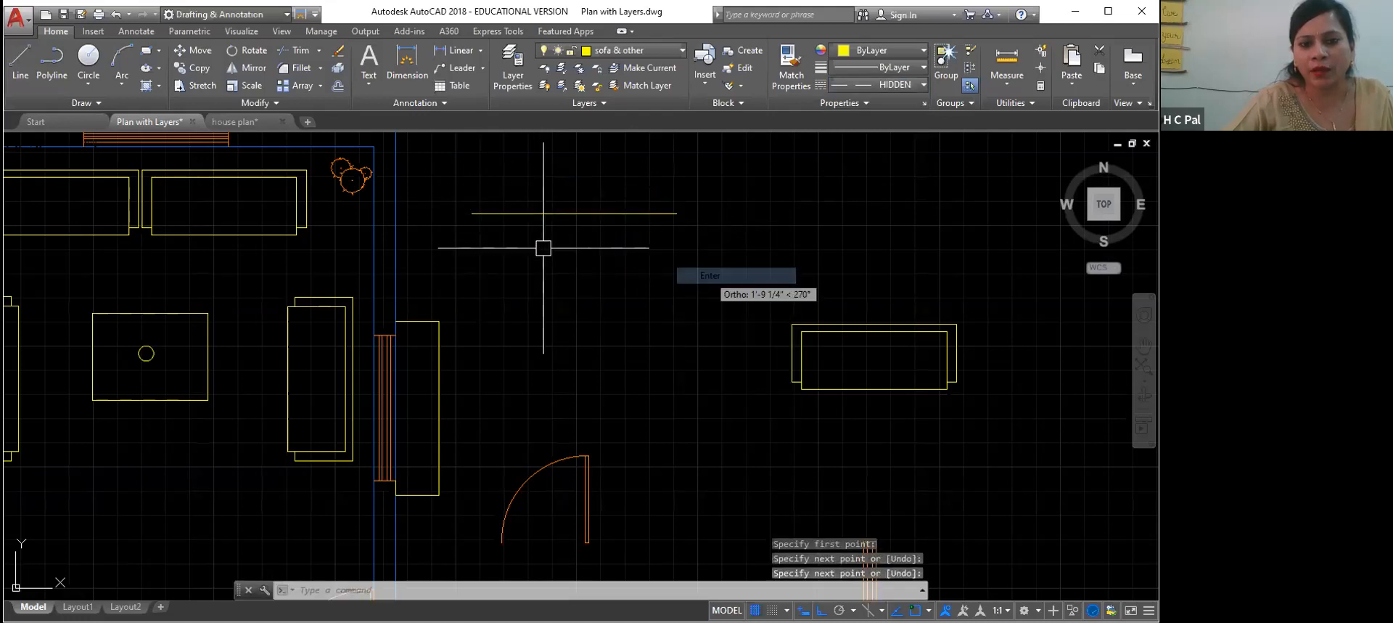
# Step: Set the linetype scale factor to 50 and inspect the hidden line up close
pyautogui.click(583, 213)
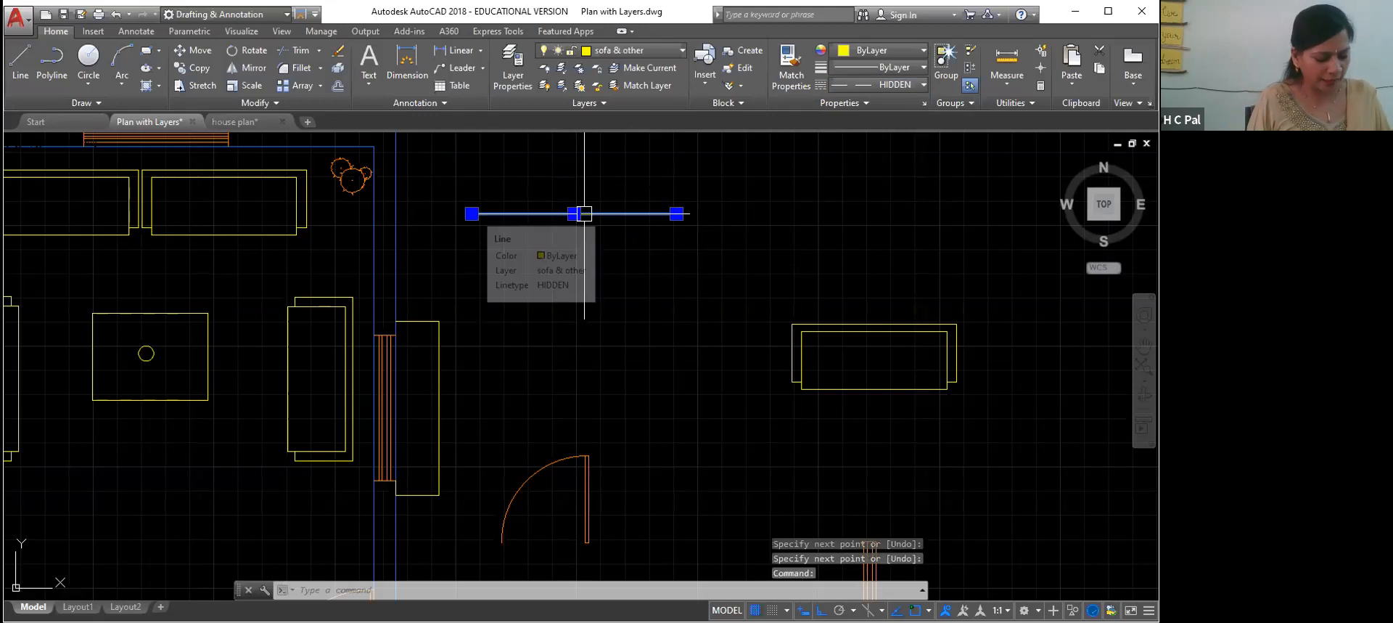
pyautogui.write('lts')
pyautogui.press('Return')
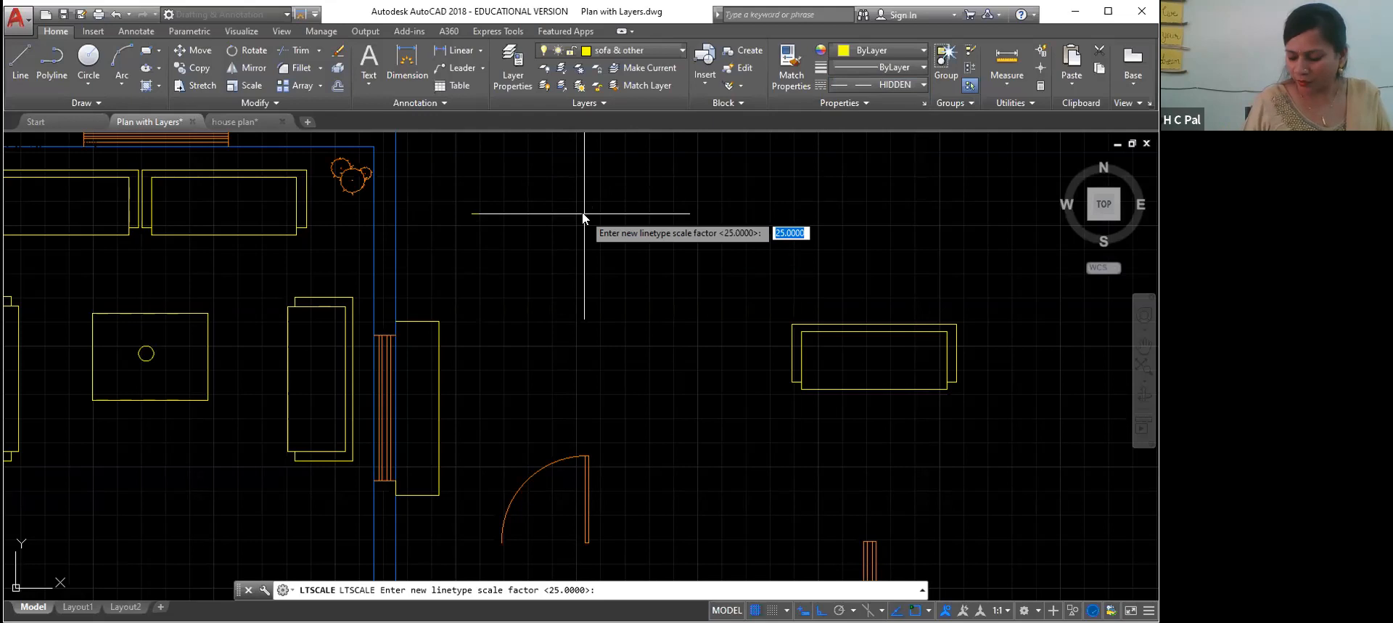
pyautogui.write('50')
pyautogui.press('Return')
pyautogui.click(586, 178)
pyautogui.scroll(3, 588, 261)
pyautogui.scroll(-4, 519, 271)
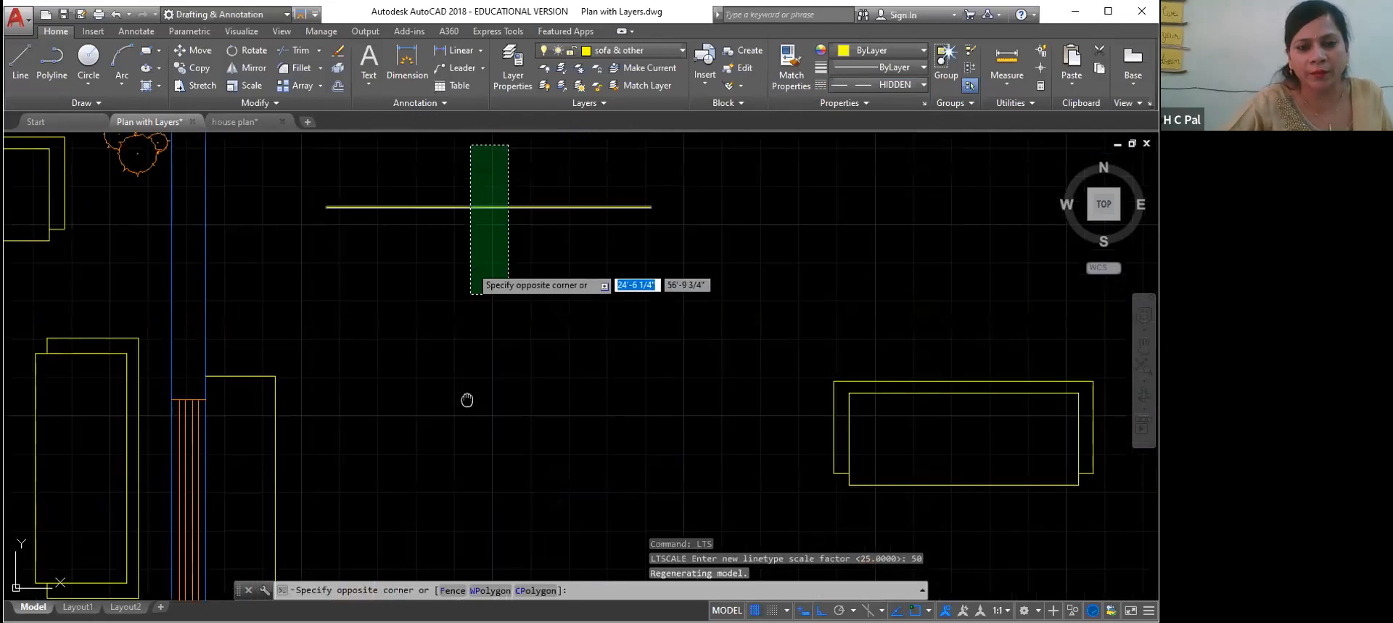
pyautogui.press('Escape')
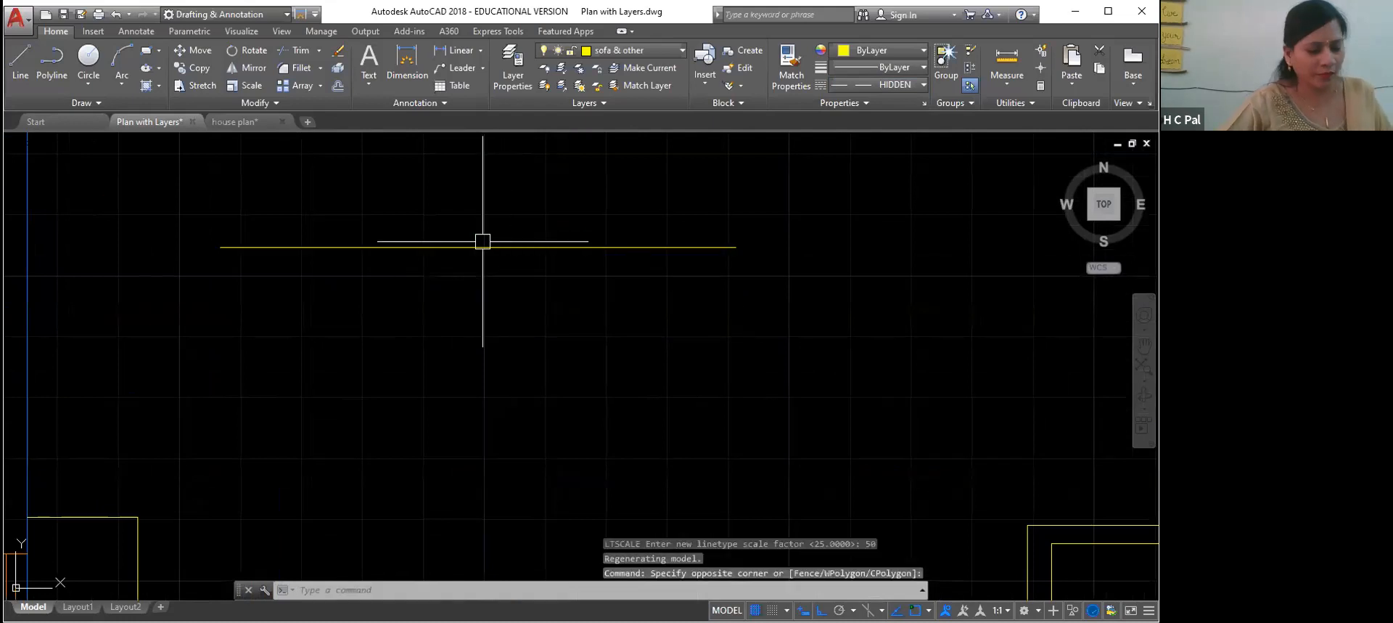
# Step: Set the linetype scale factor to 100 and check the hidden line's dashes
pyautogui.click(497, 248)
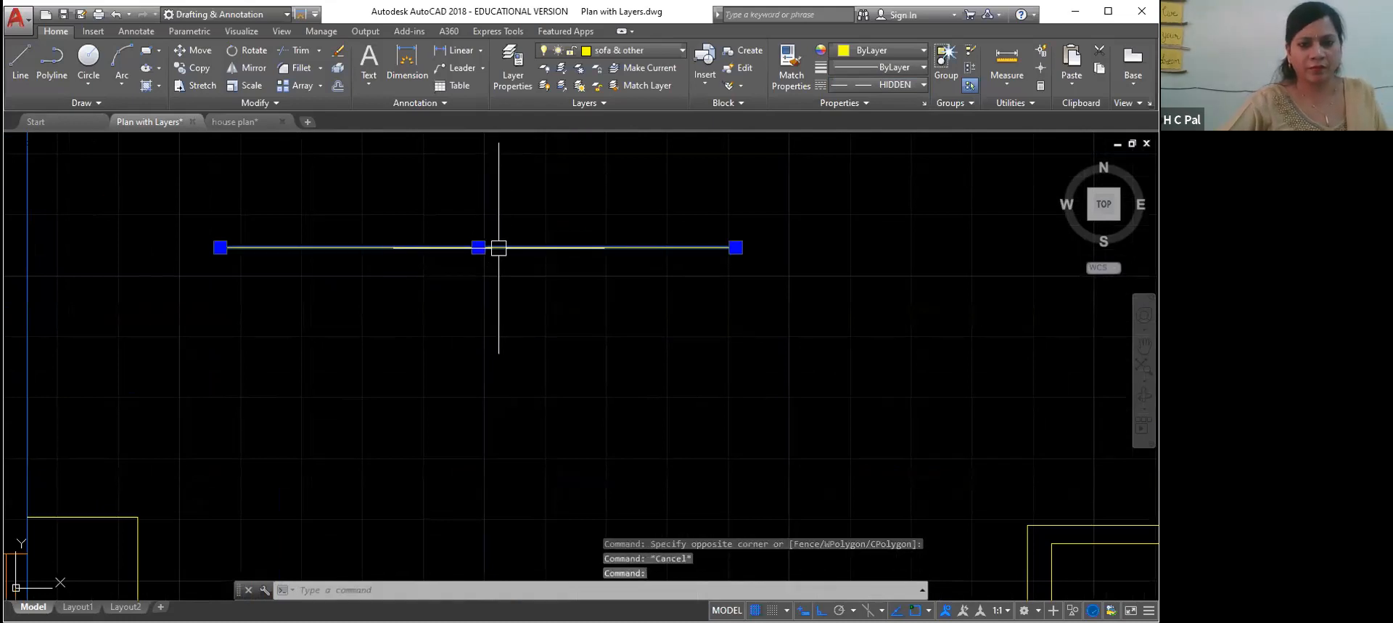
pyautogui.write('LT')
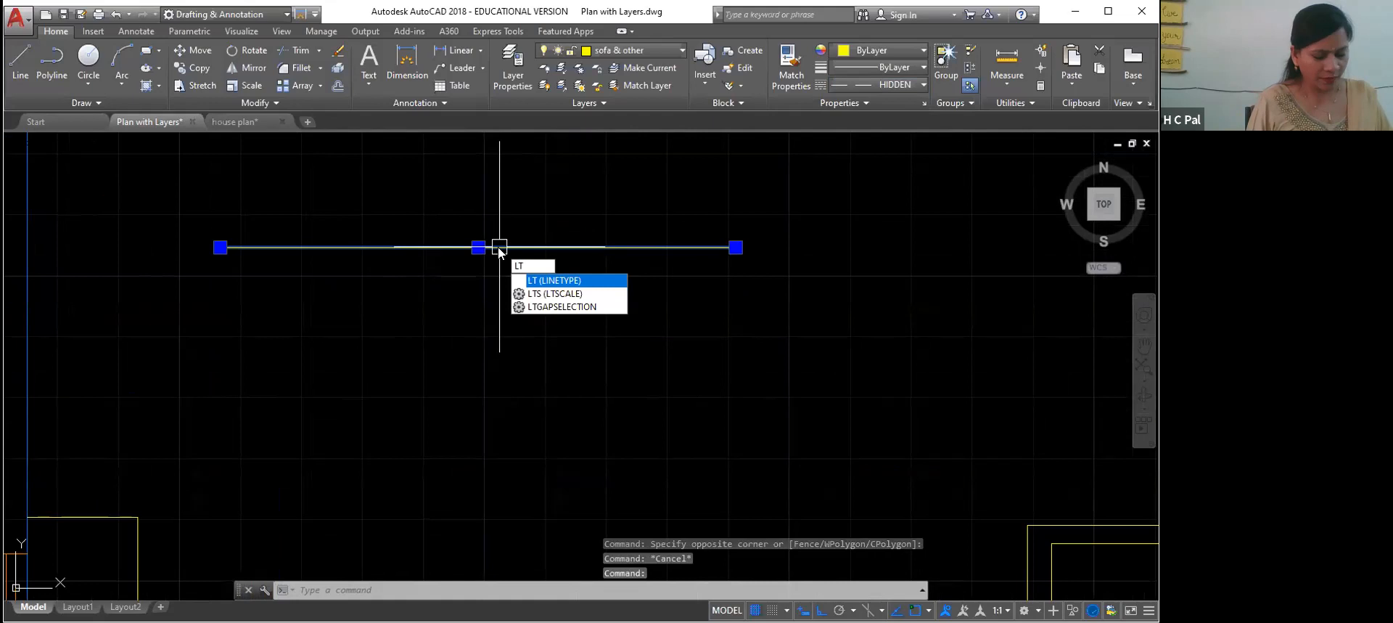
pyautogui.write('S')
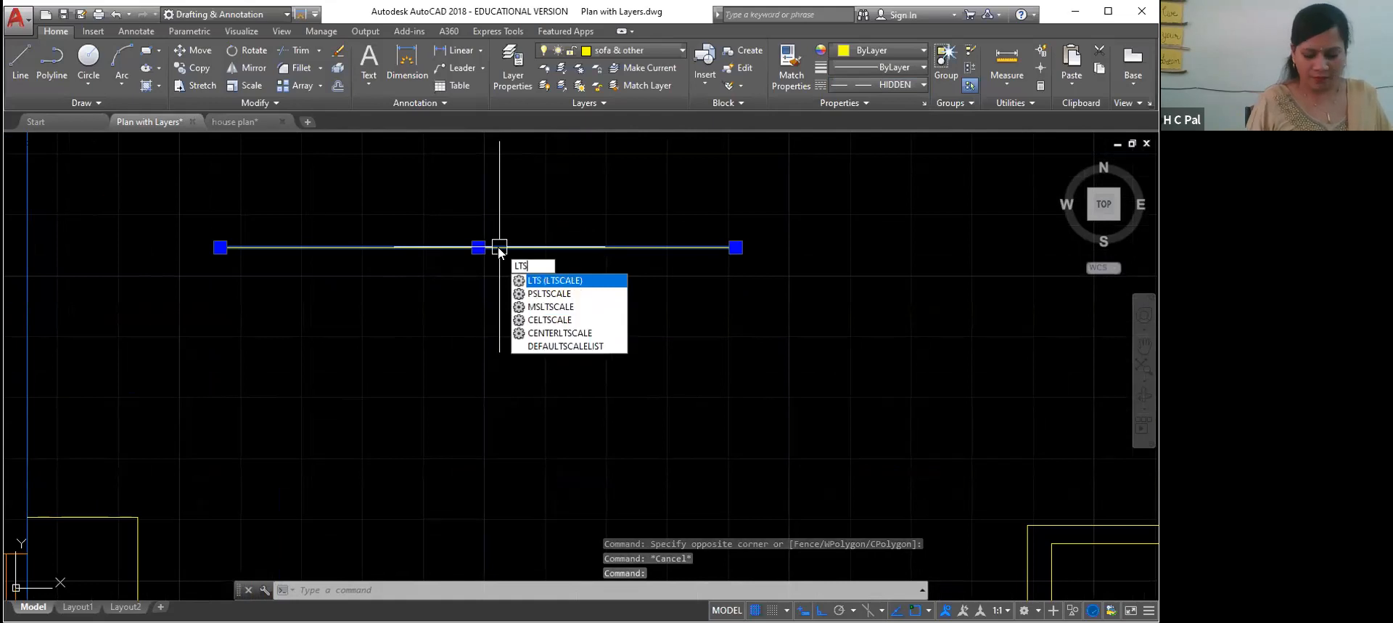
pyautogui.press('Return')
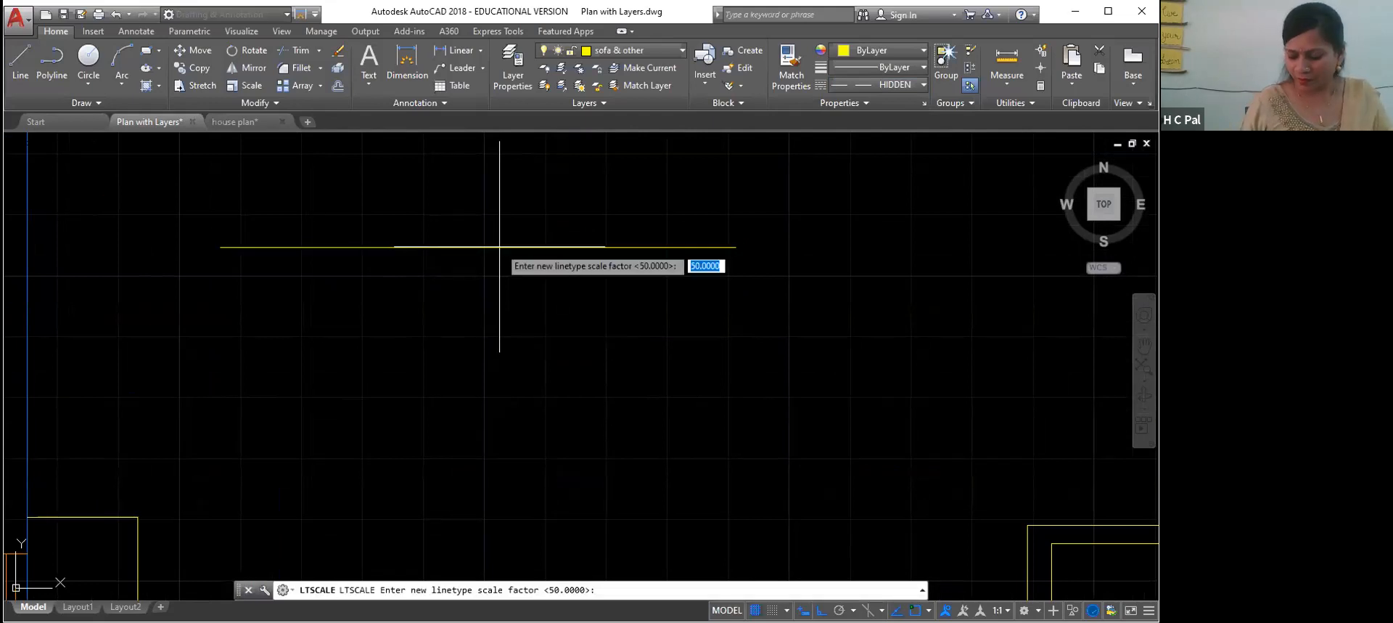
pyautogui.write('100')
pyautogui.press('Return')
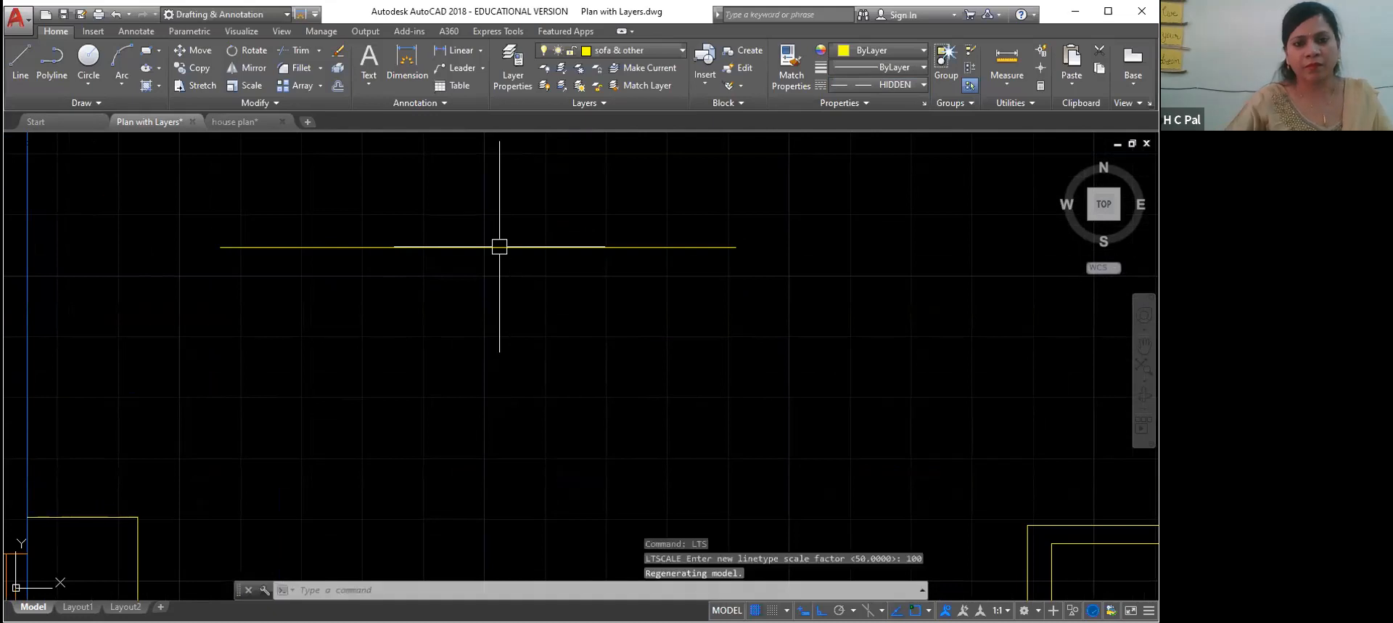
pyautogui.scroll(4, 500, 268)
pyautogui.scroll(-5, 516, 252)
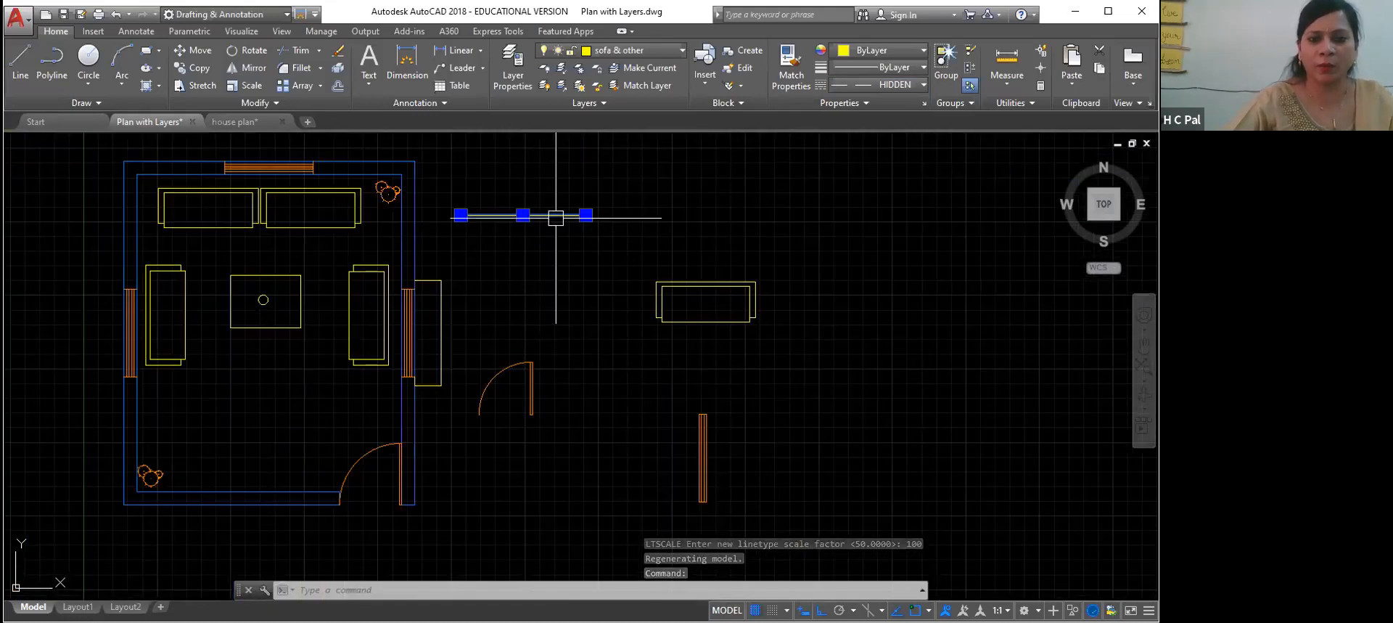
# Step: Delete the horizontal hidden test line outside the room
pyautogui.press('Escape')
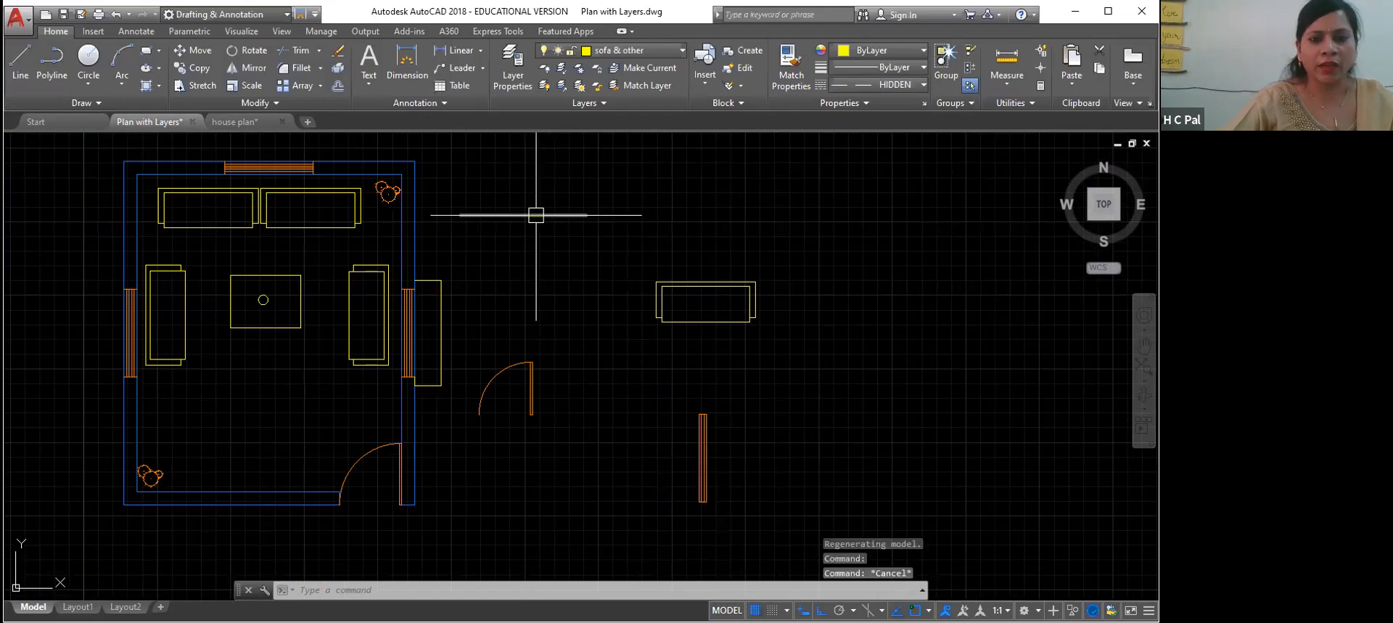
pyautogui.click(535, 215)
pyautogui.press('Delete')
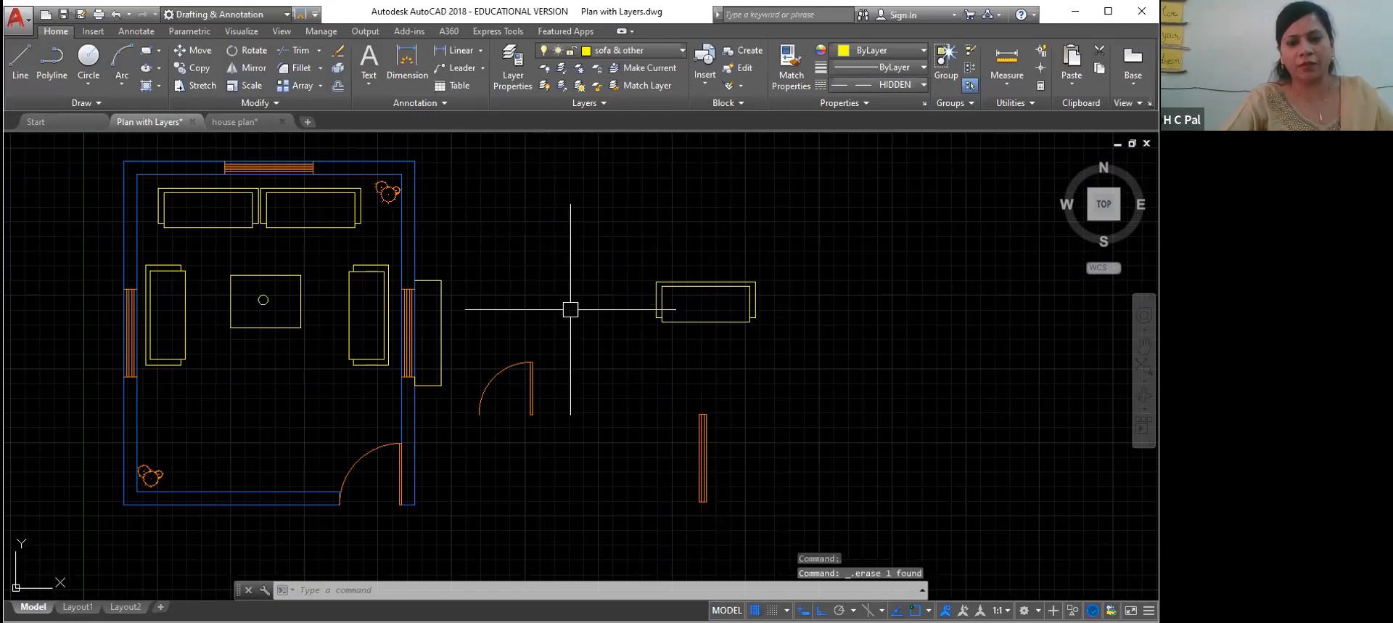
# Step: Move the loose door from beside the room to the empty area right of the loose window, with Ortho off
pyautogui.rightClick(537, 392)
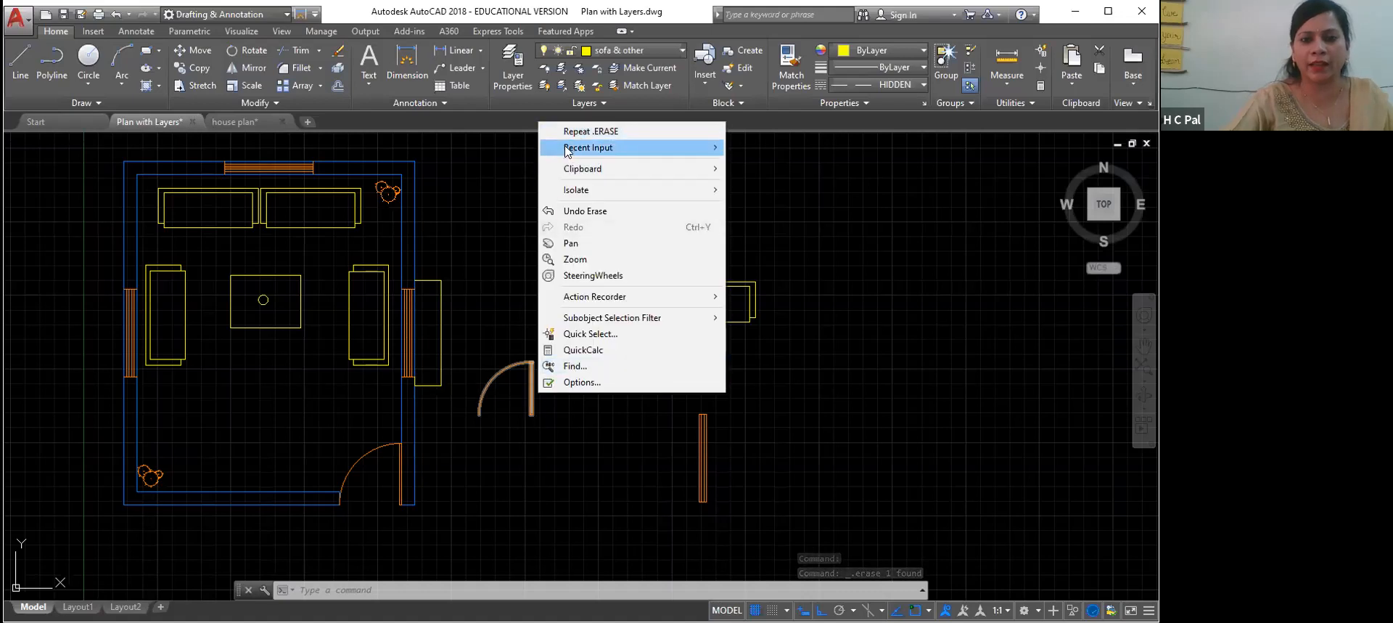
pyautogui.click(489, 225)
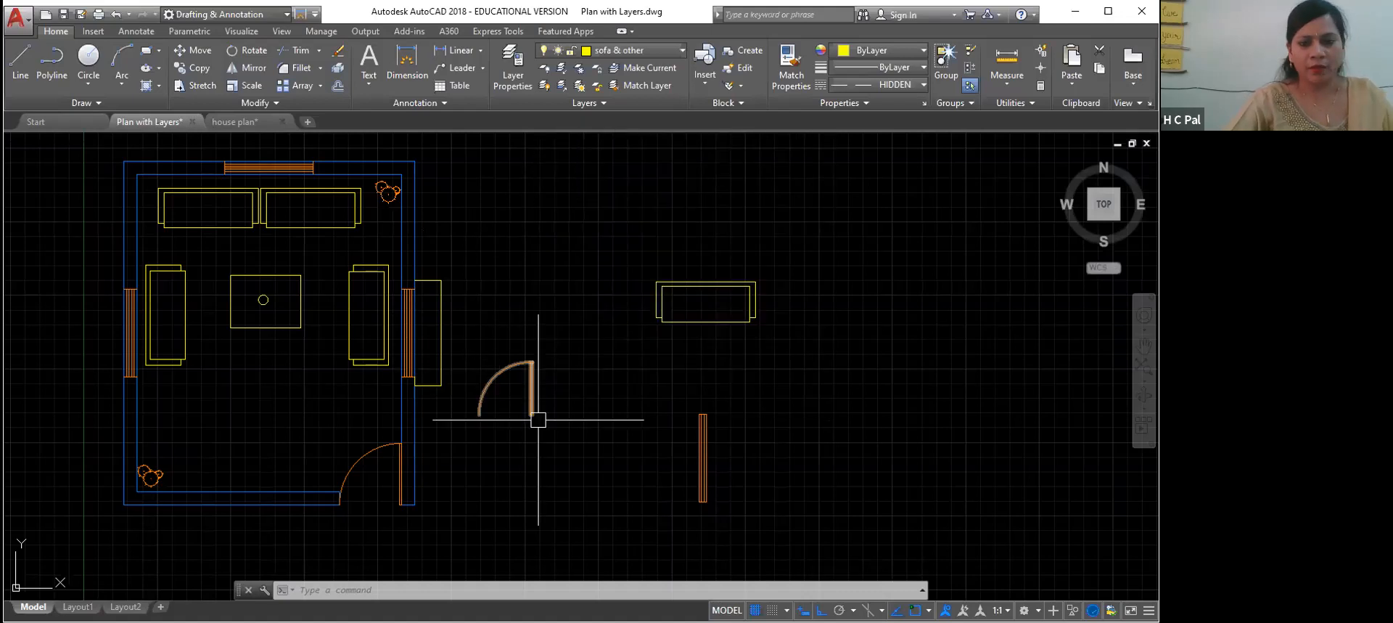
pyautogui.click(529, 397)
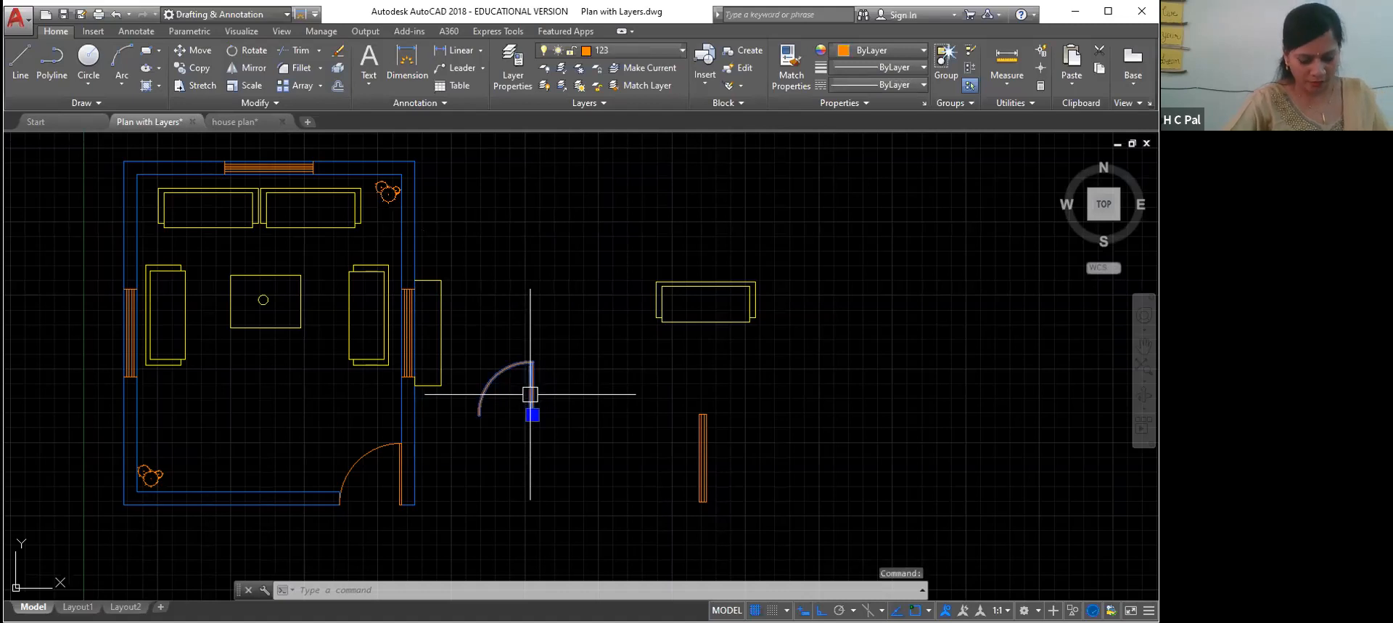
pyautogui.write('m')
pyautogui.press('Return')
pyautogui.click(532, 414)
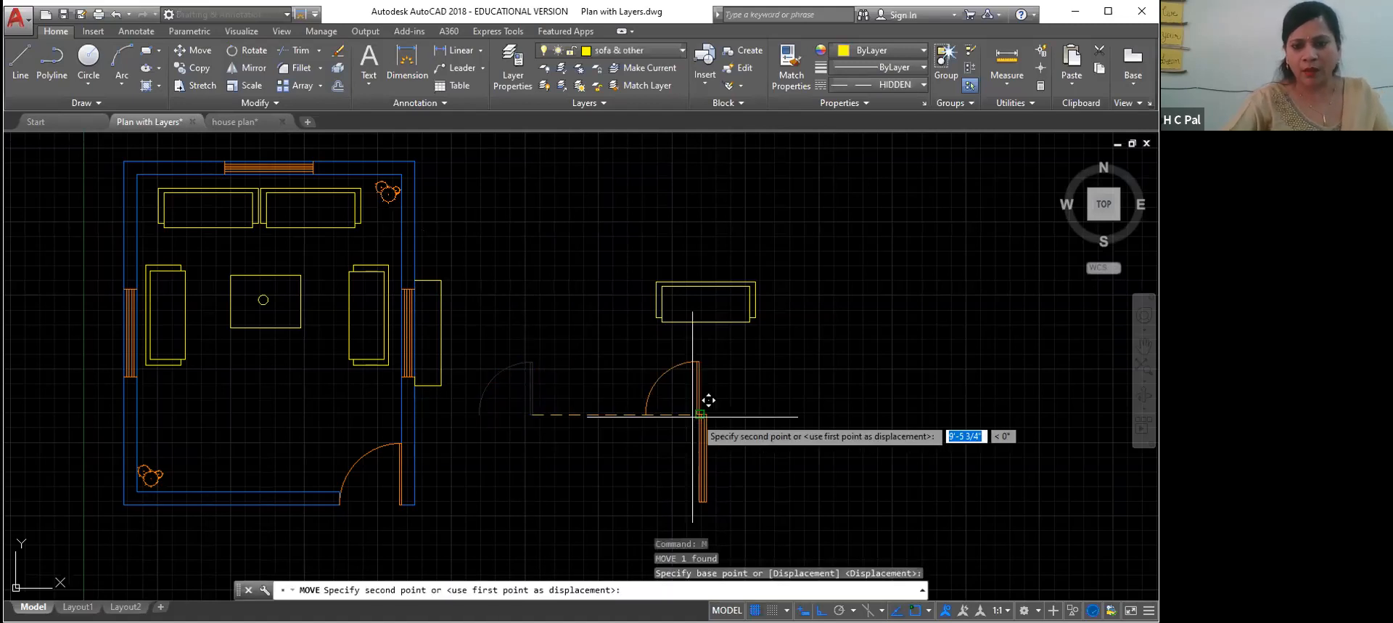
pyautogui.press('F8')
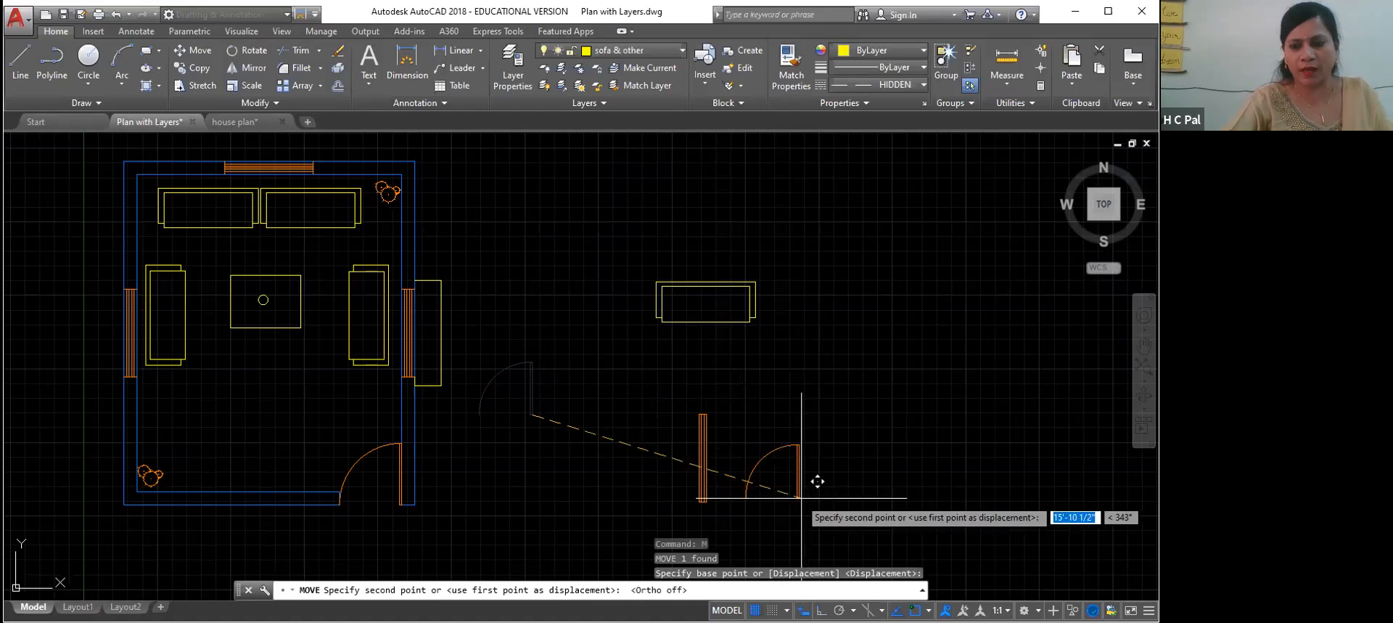
pyautogui.click(831, 491)
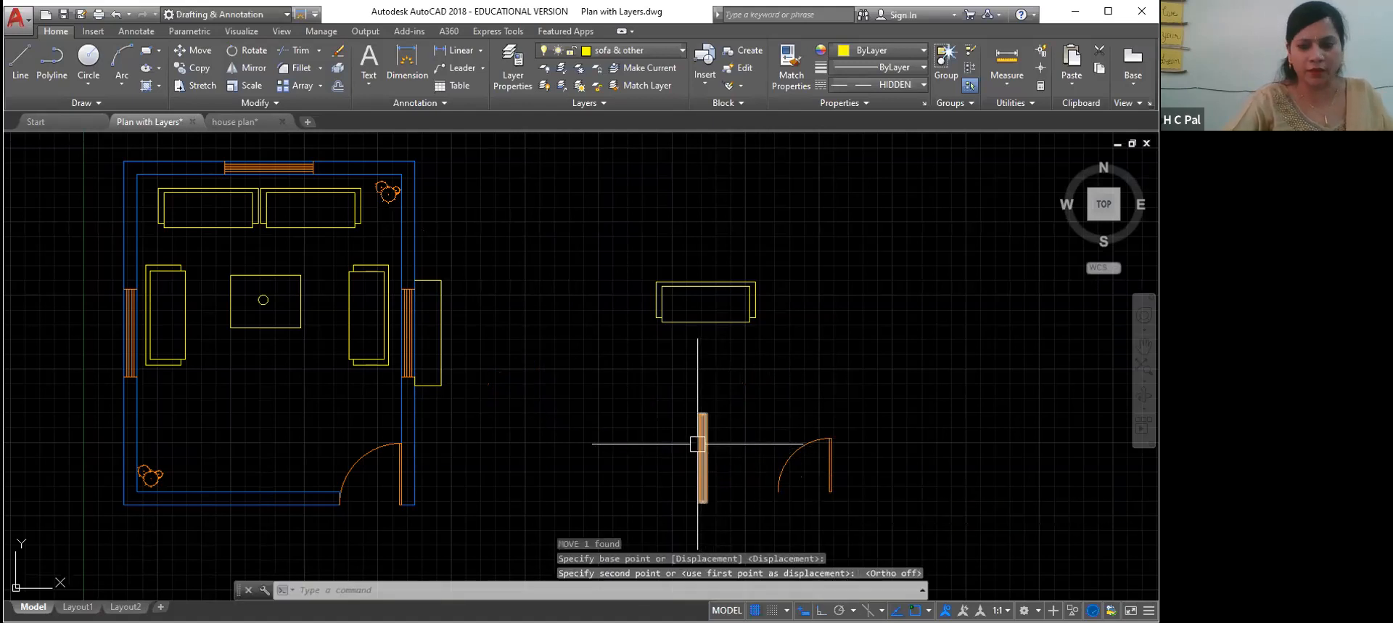
pyautogui.press('Escape')
pyautogui.press('Escape')
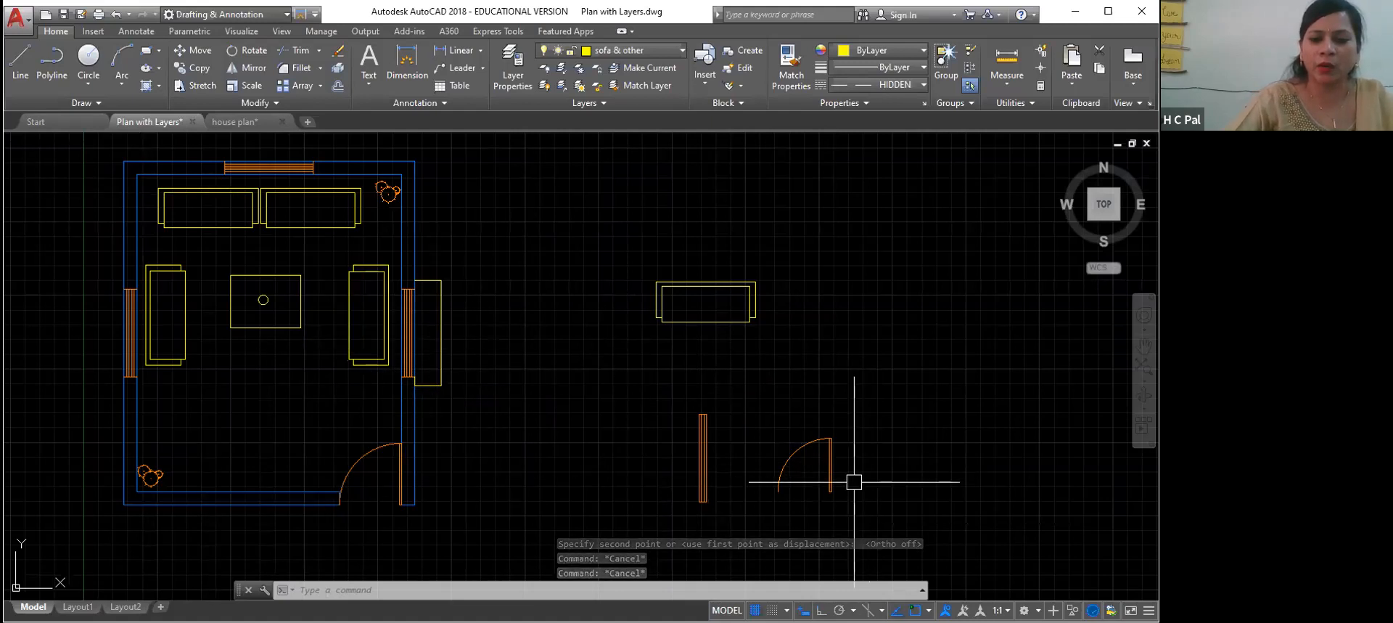
# Step: Switch to the house plan drawing and examine the dashed sun shade outline around an exterior window
pyautogui.scroll(-4, 293, 413)
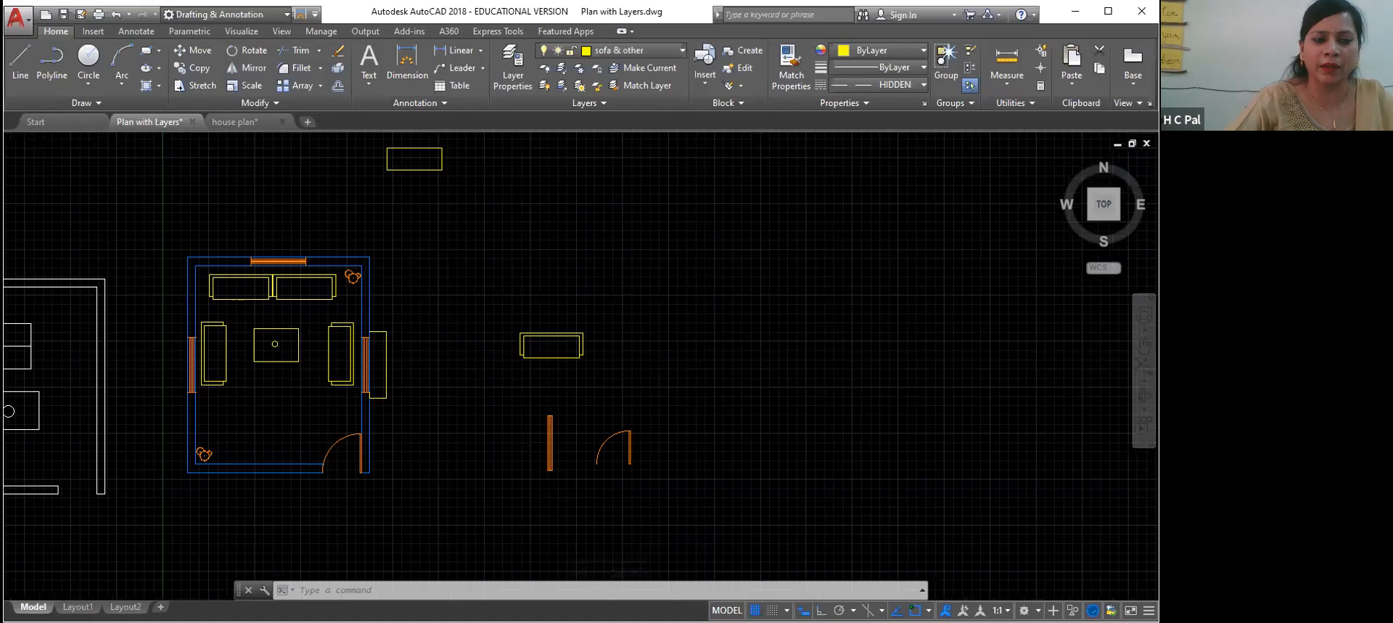
pyautogui.moveTo(245, 450); pyautogui.dragTo(628, 359, button='middle')
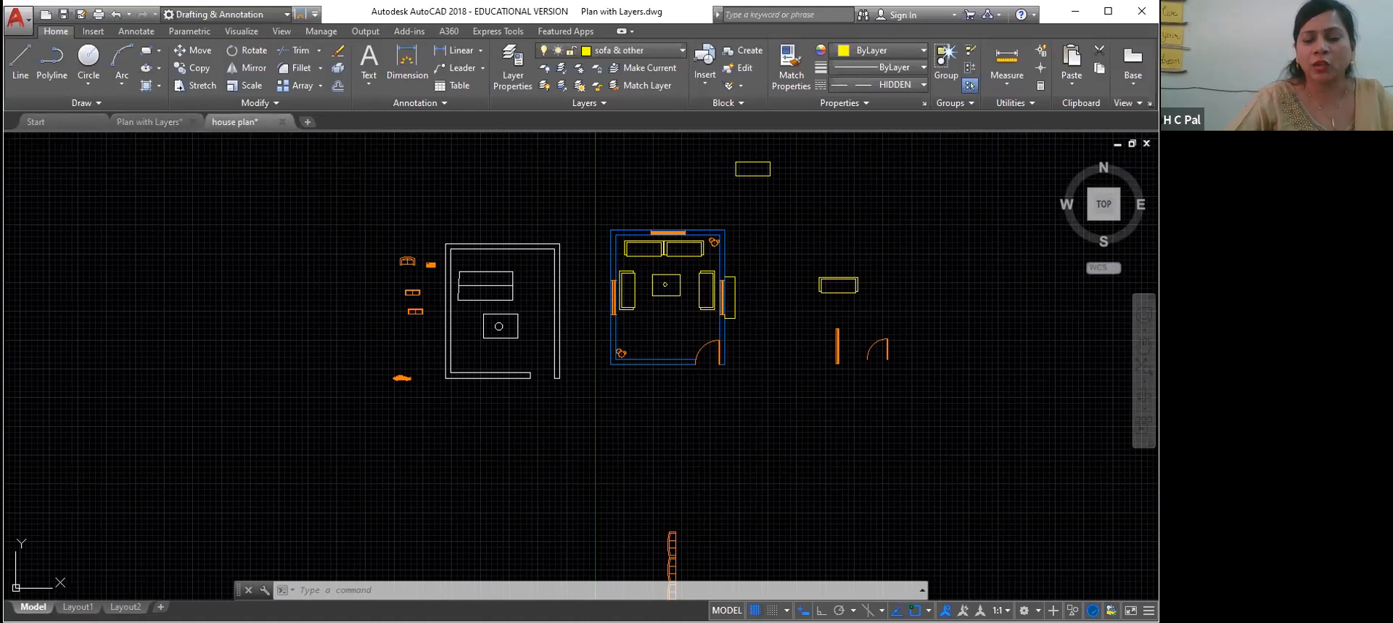
pyautogui.click(238, 121)
pyautogui.moveTo(825, 435); pyautogui.dragTo(569, 427, button='middle')
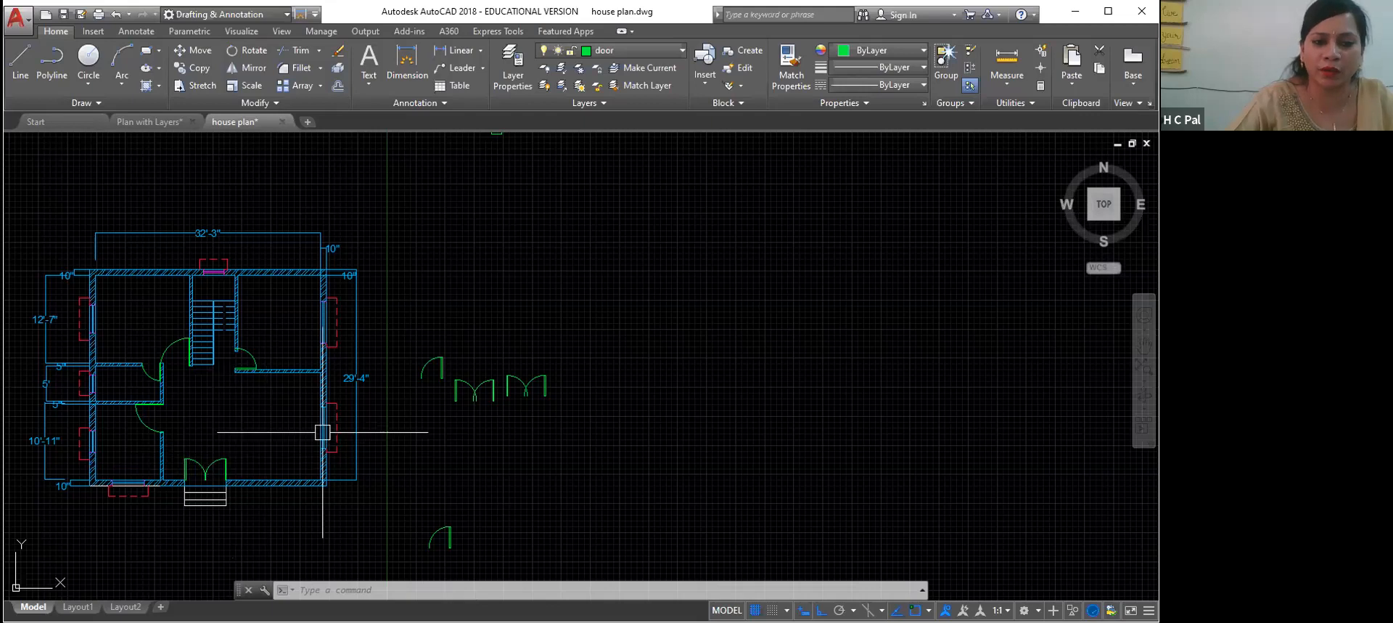
pyautogui.scroll(2, 392, 407)
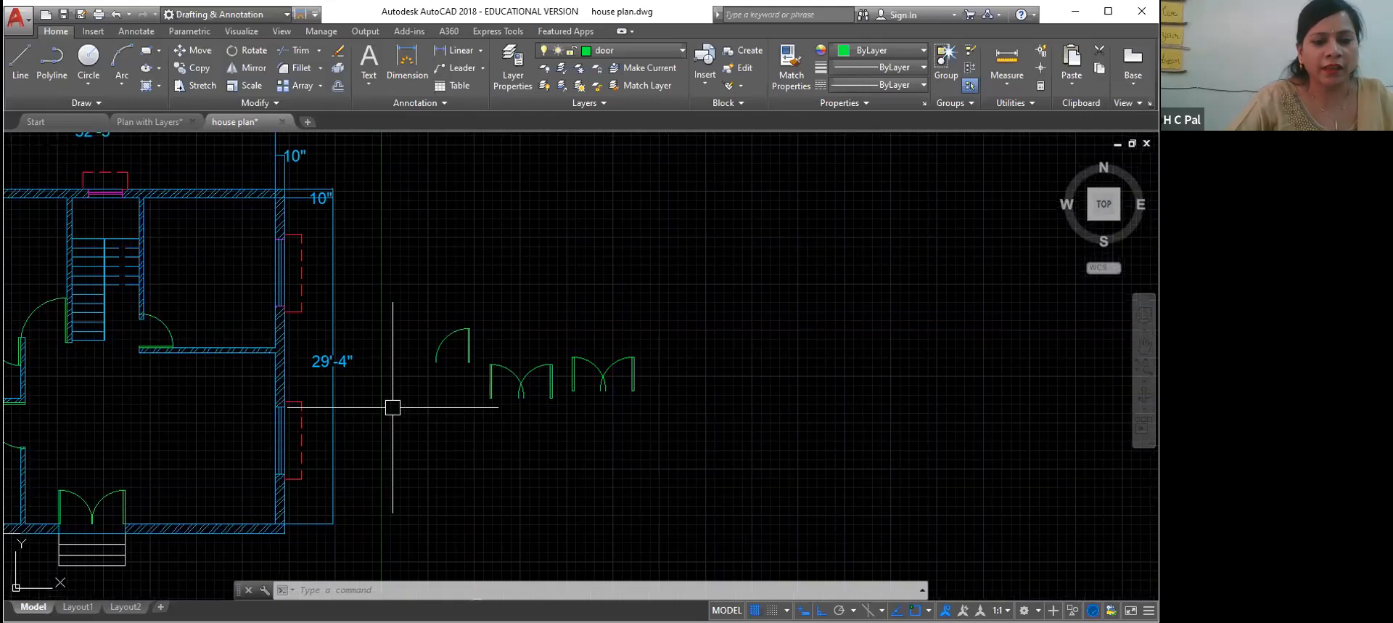
pyautogui.scroll(2, 377, 409)
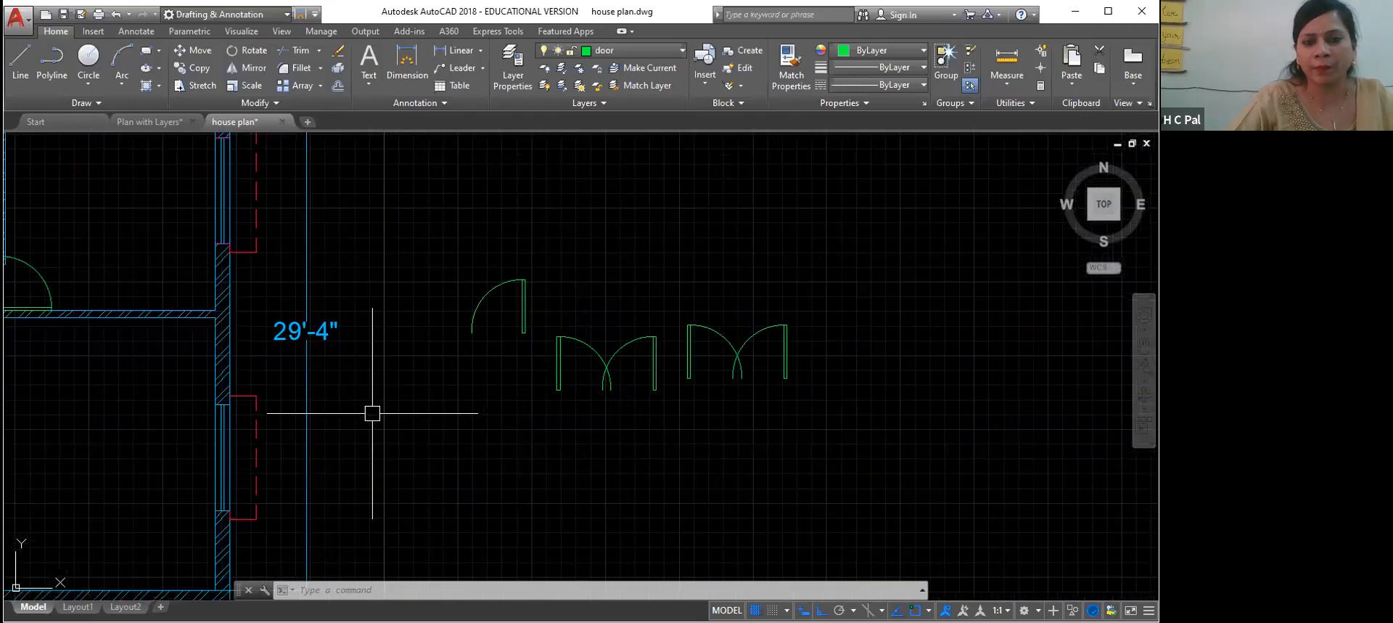
pyautogui.click(260, 438)
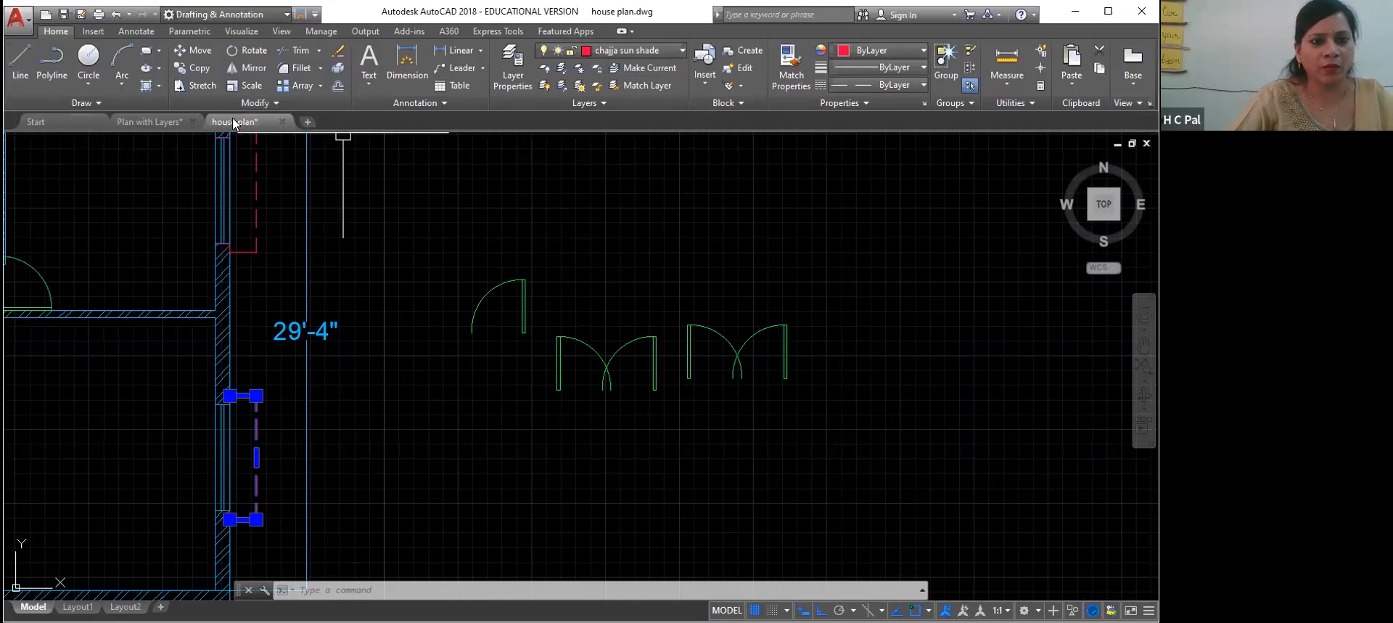
# Step: Return to the Plan with Layers drawing and set the sun shade layer's colour to index 240
pyautogui.click(174, 120)
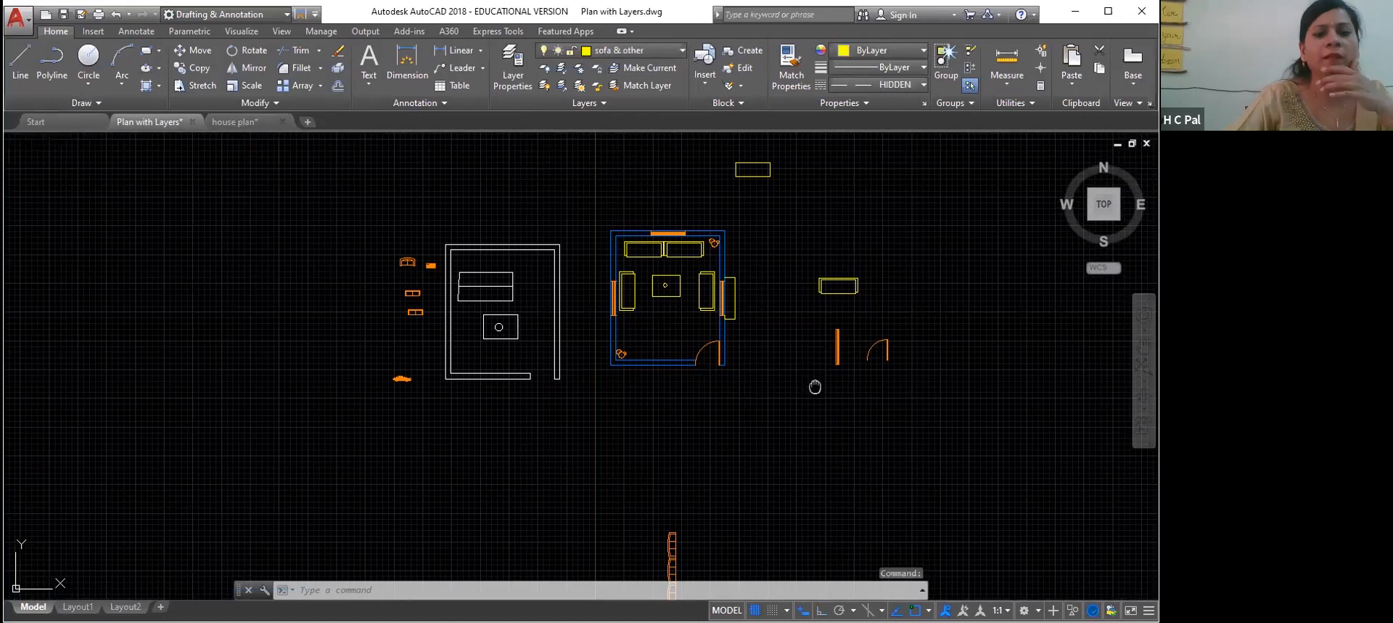
pyautogui.moveTo(815, 386); pyautogui.dragTo(467, 420, button='middle')
pyautogui.scroll(6, 442, 377)
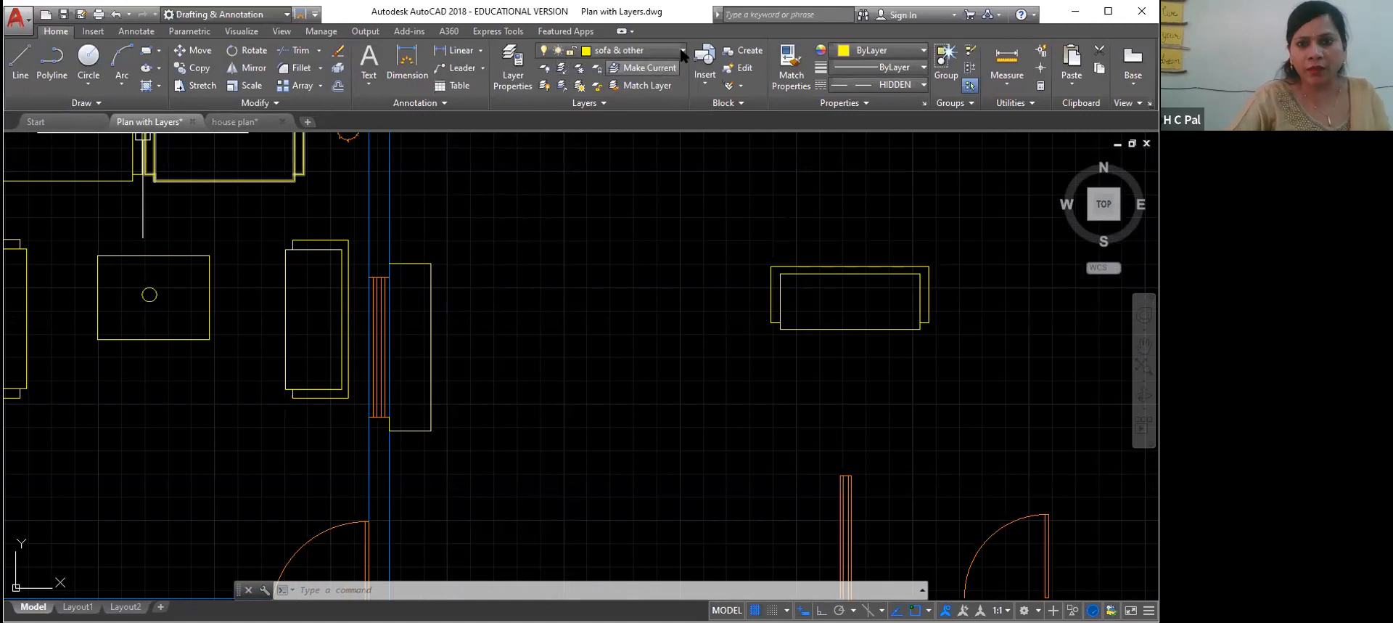
pyautogui.click(624, 50)
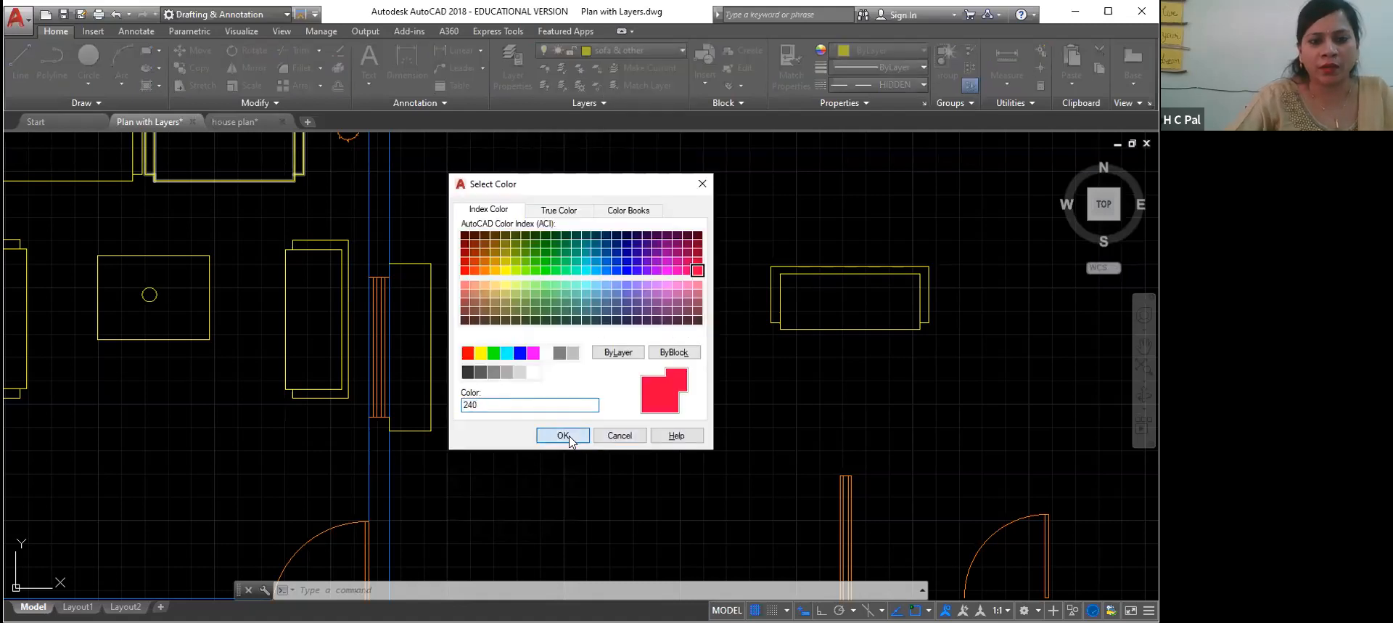
pyautogui.click(563, 436)
pyautogui.moveTo(457, 238); pyautogui.dragTo(521, 566, button='middle')
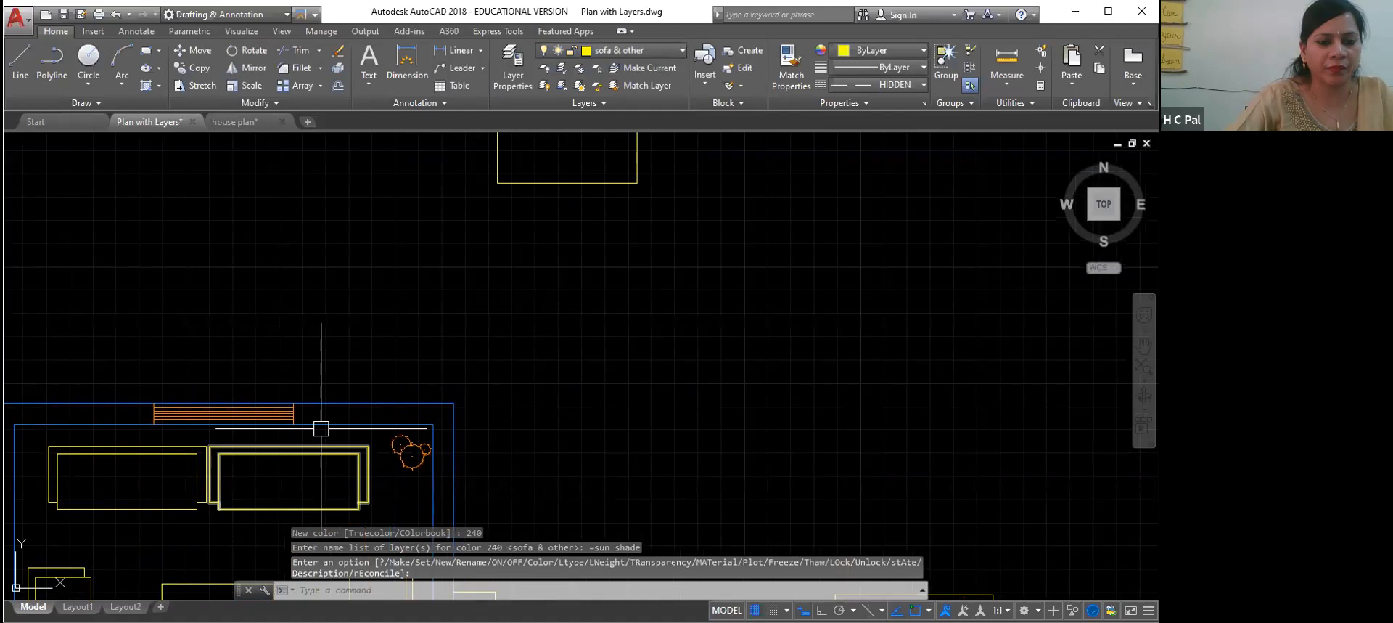
pyautogui.click(25, 61)
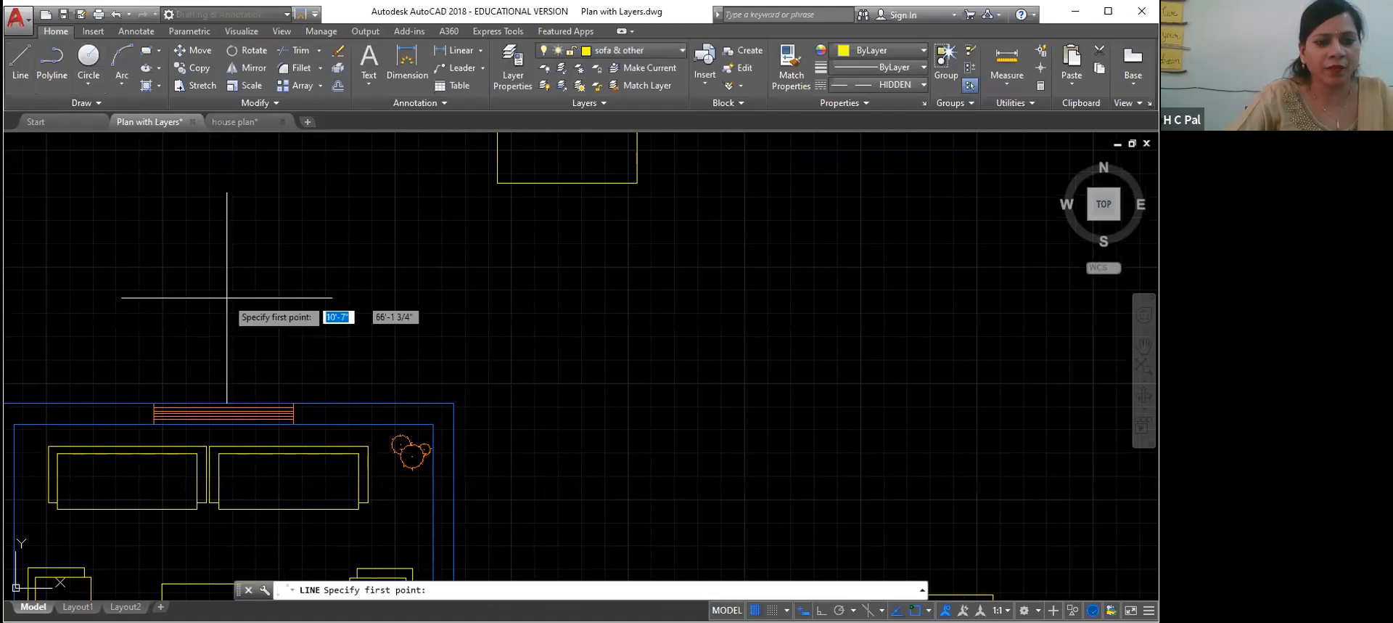
pyautogui.click(293, 403)
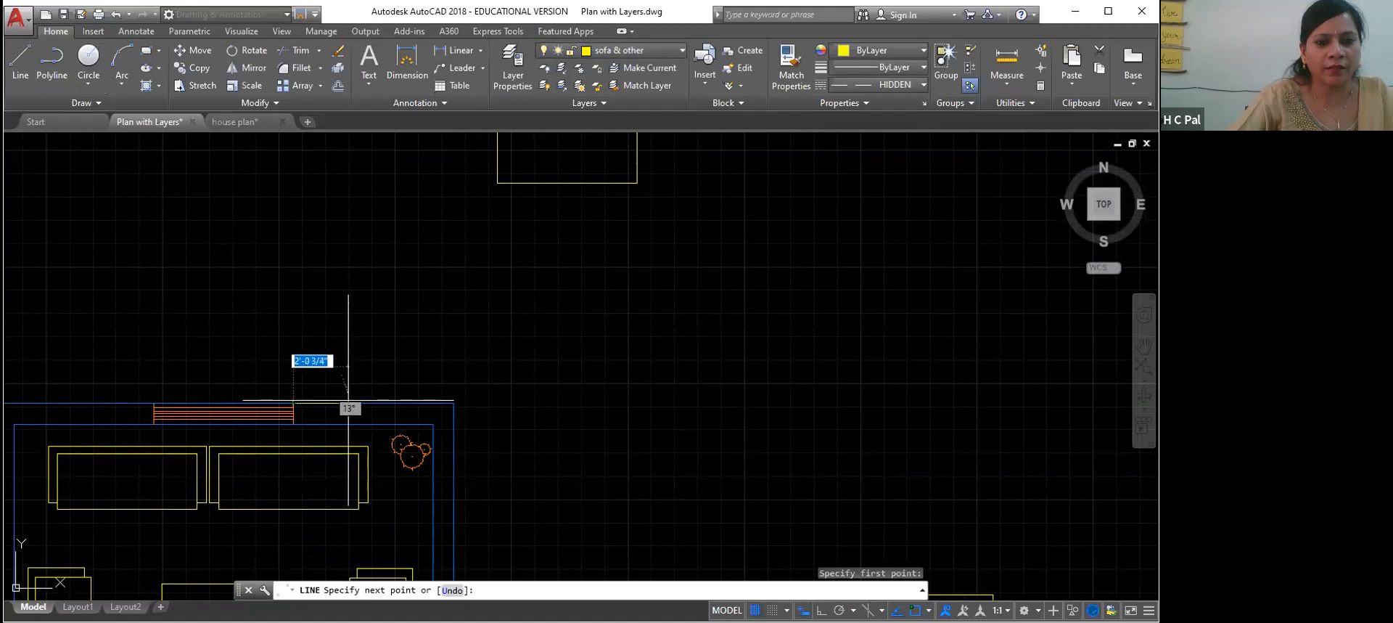
pyautogui.click(924, 51)
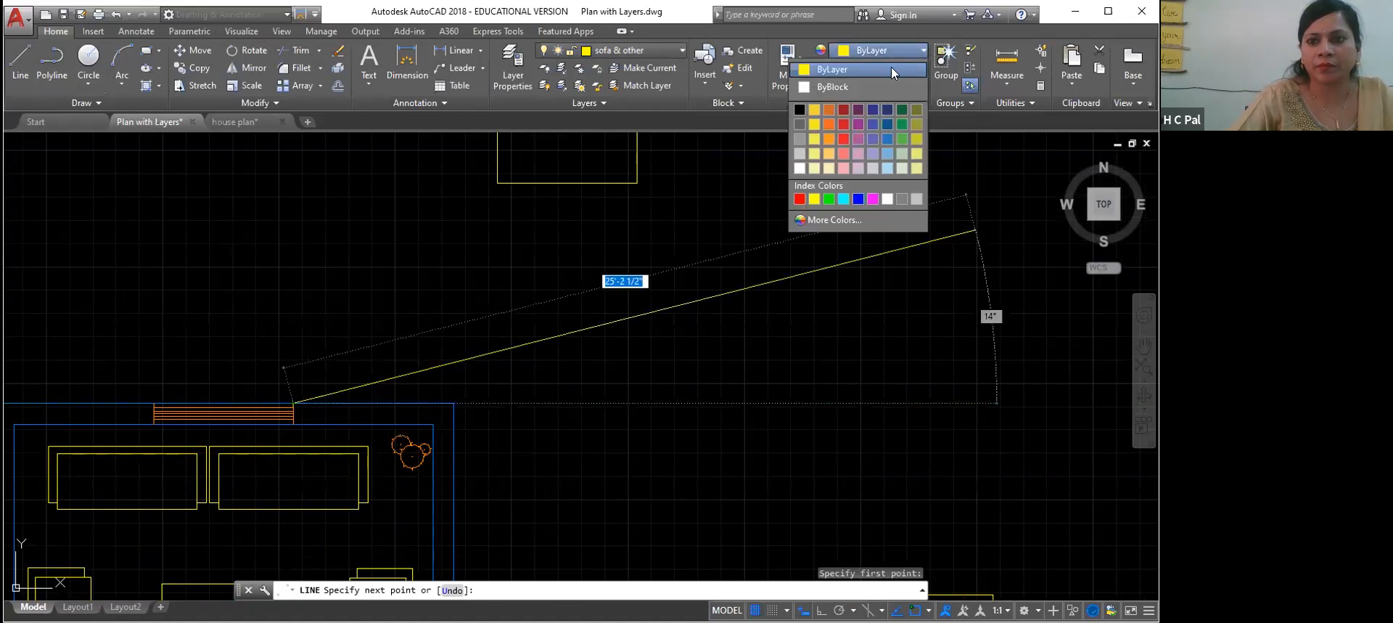
pyautogui.click(799, 199)
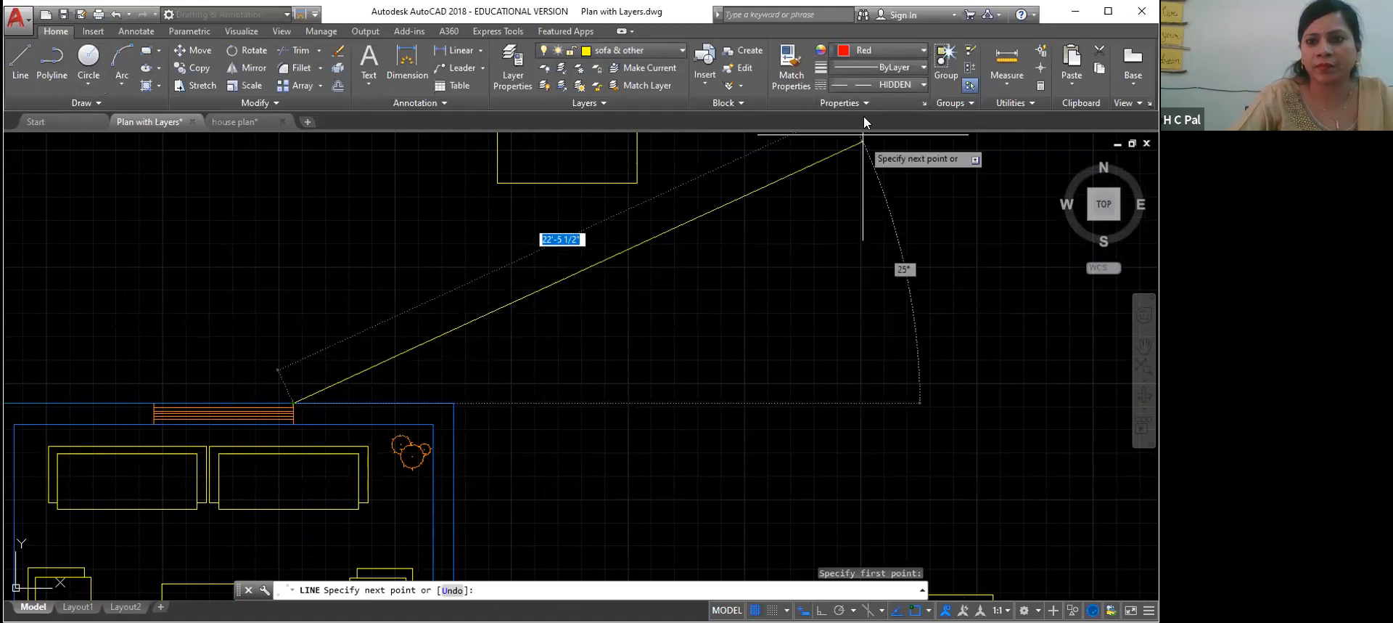
pyautogui.click(918, 50)
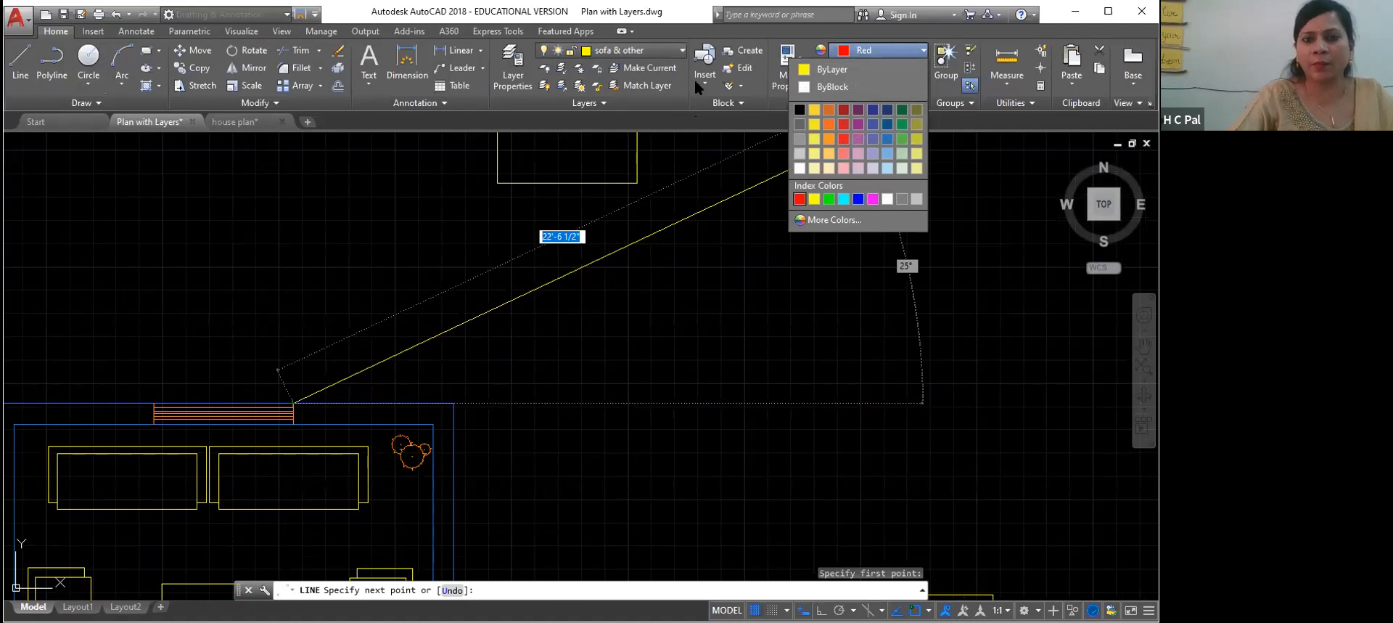
pyautogui.press('Escape')
pyautogui.press('Escape')
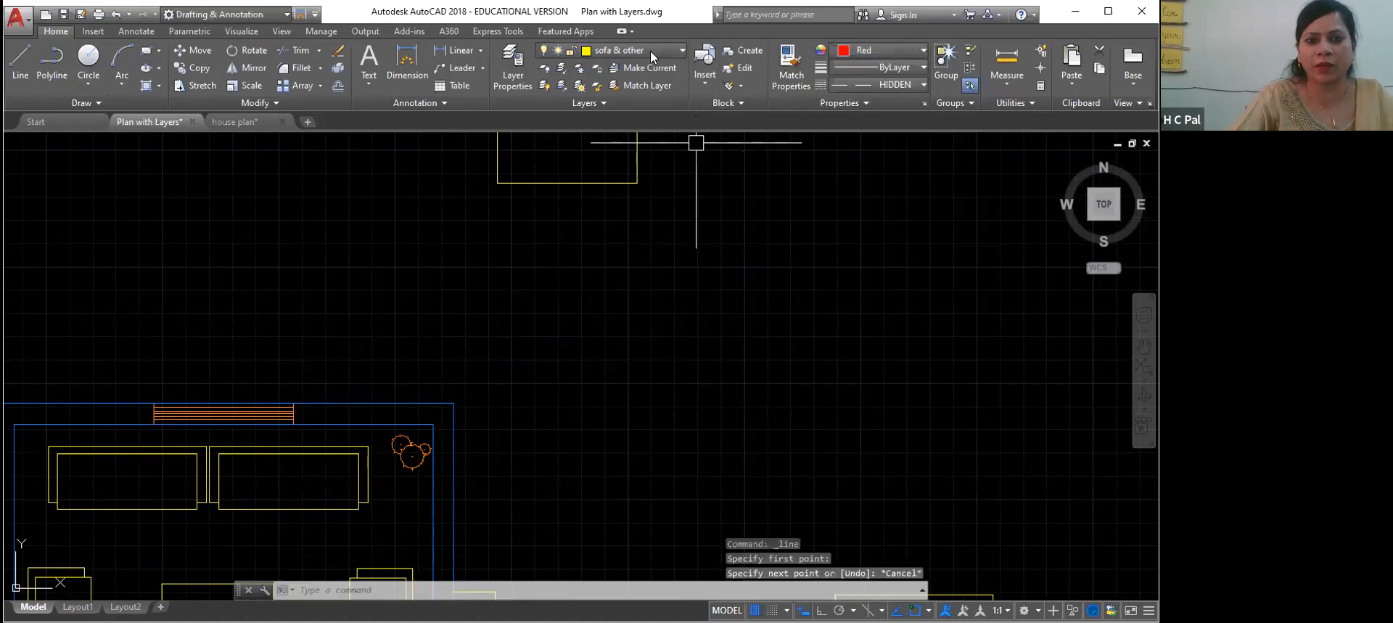
# Step: Make the sun shade layer current and set the object colour to ByLayer
pyautogui.click(650, 50)
pyautogui.click(604, 189)
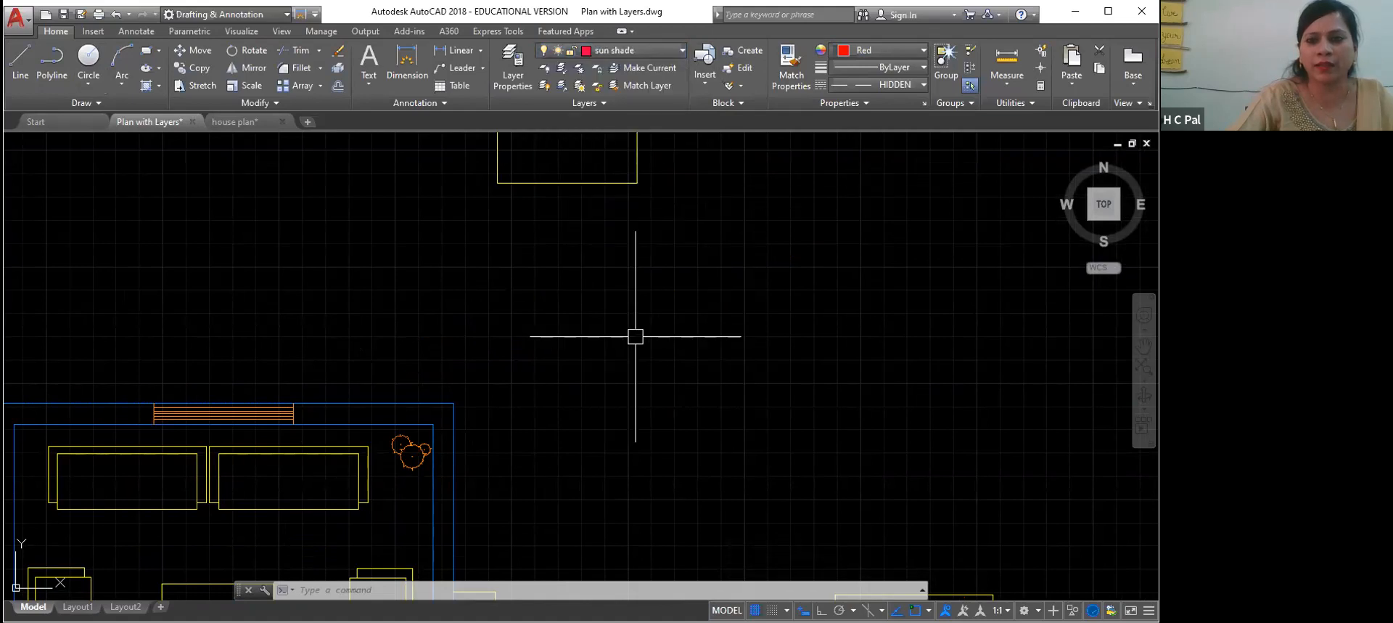
pyautogui.click(924, 50)
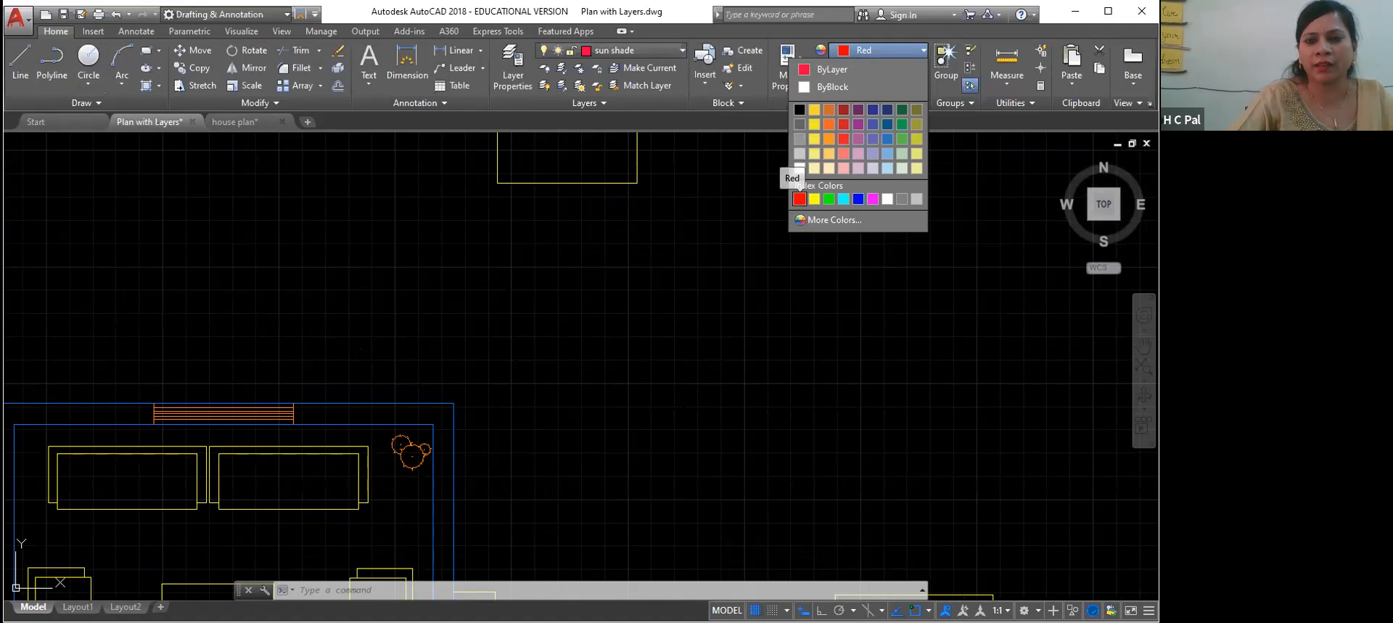
pyautogui.click(799, 200)
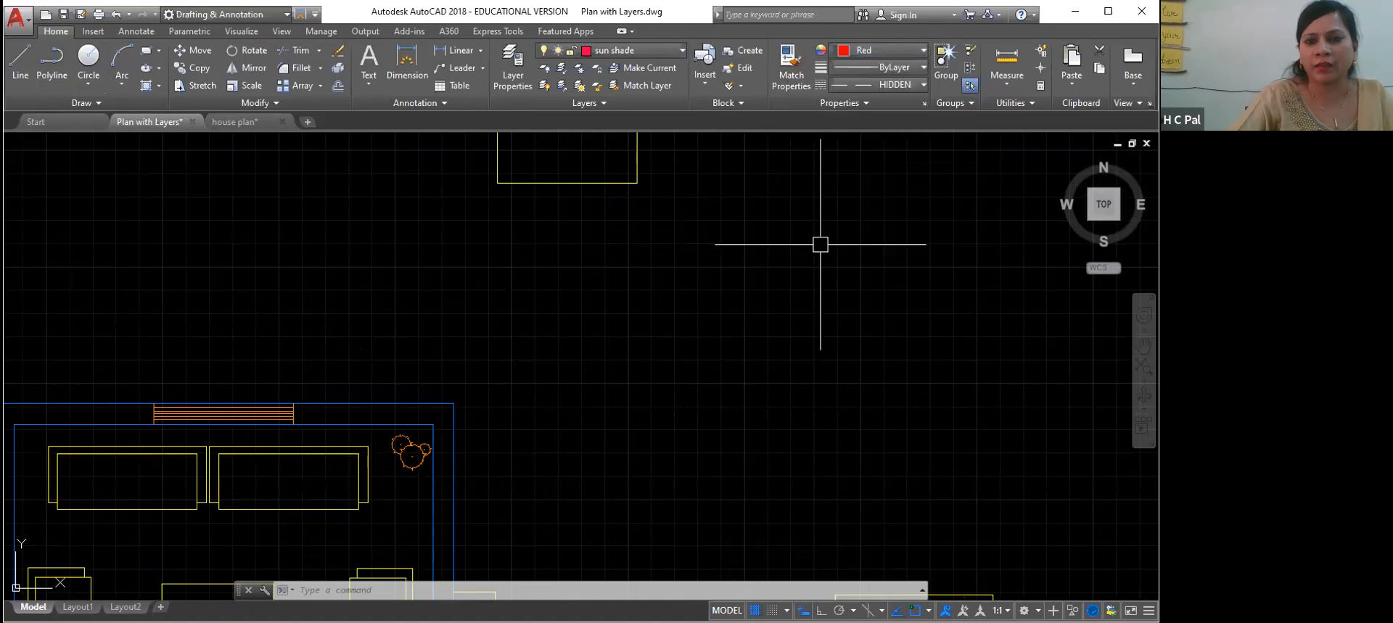
pyautogui.click(925, 48)
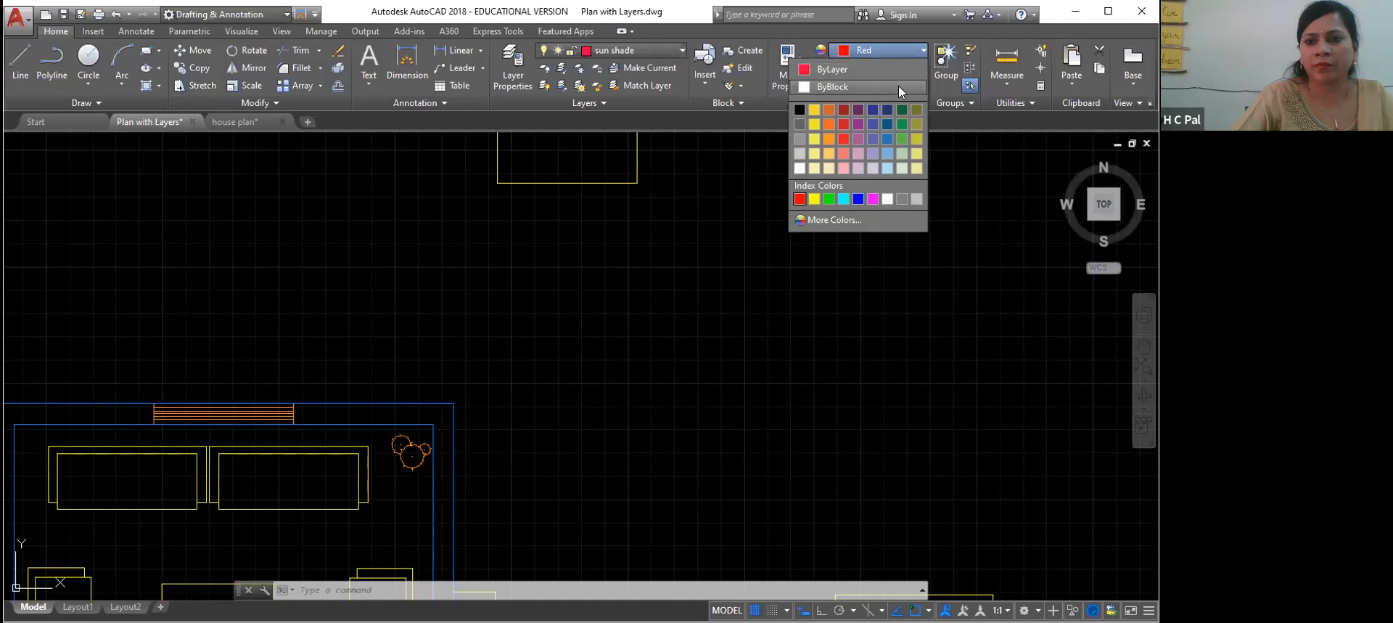
pyautogui.click(835, 69)
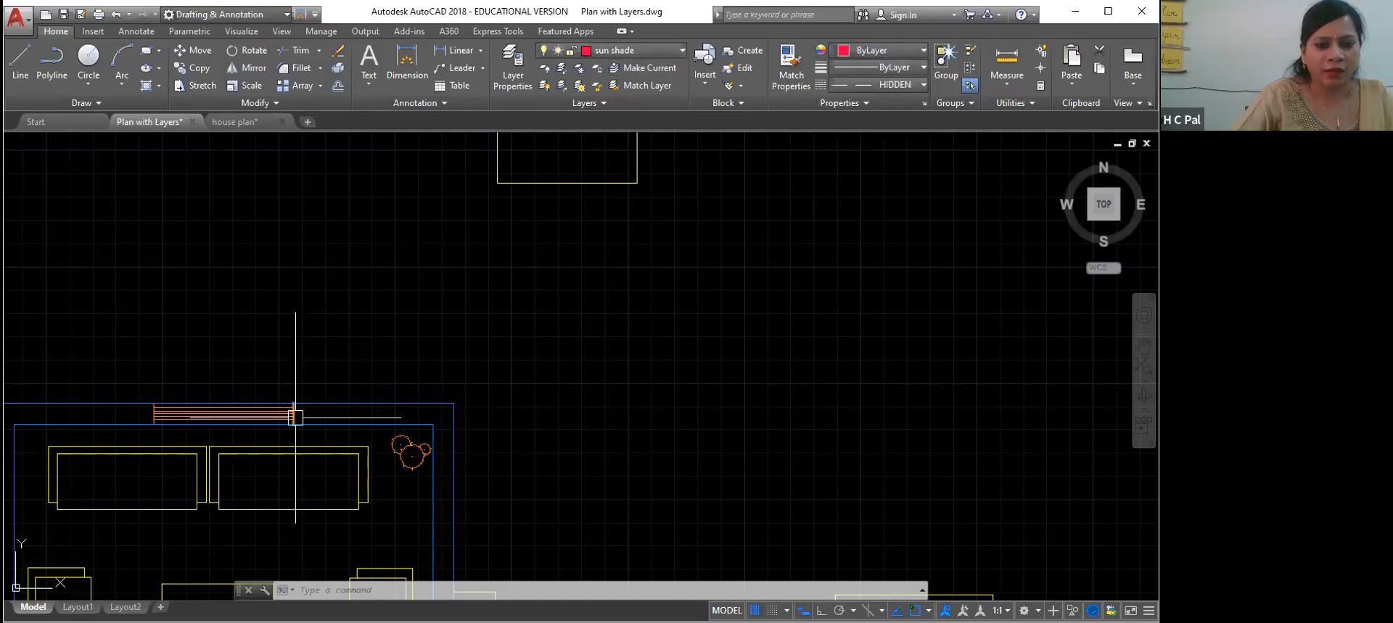
# Step: Draw a sun shade polyline from the top window's outer right corner: 6" right, 1'6" up and 6' left, with Ortho on
pyautogui.click(51, 65)
pyautogui.click(293, 402)
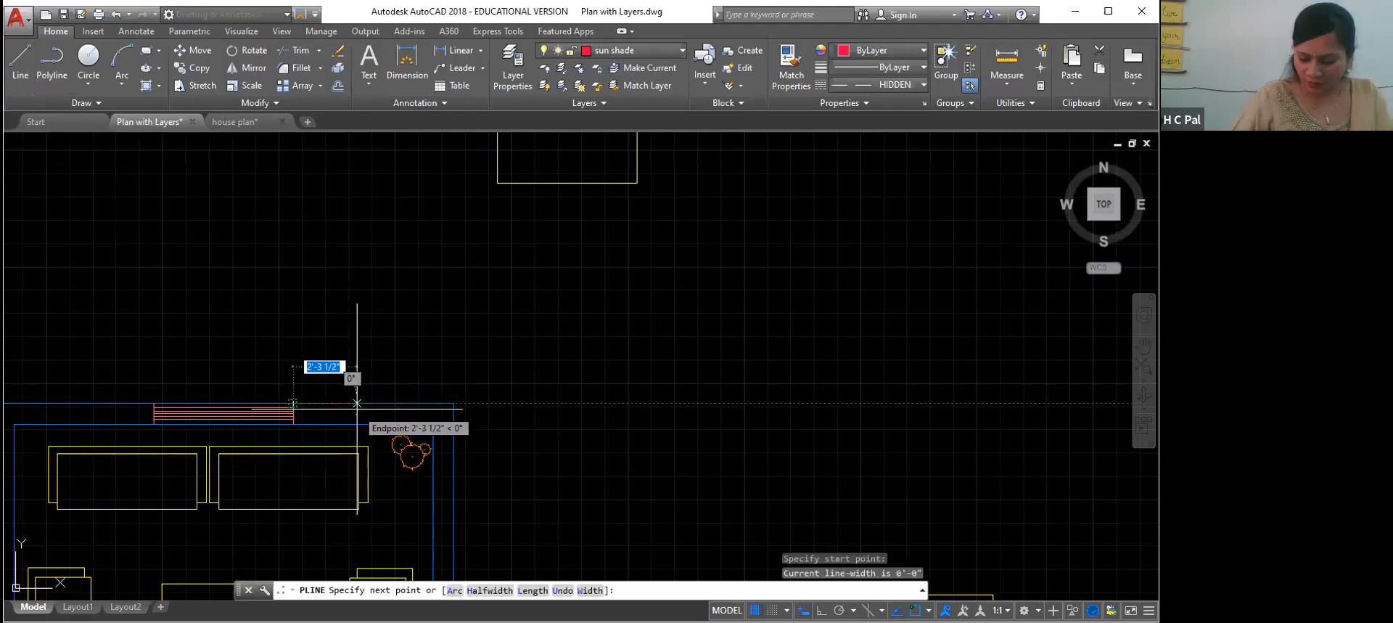
pyautogui.write('6"')
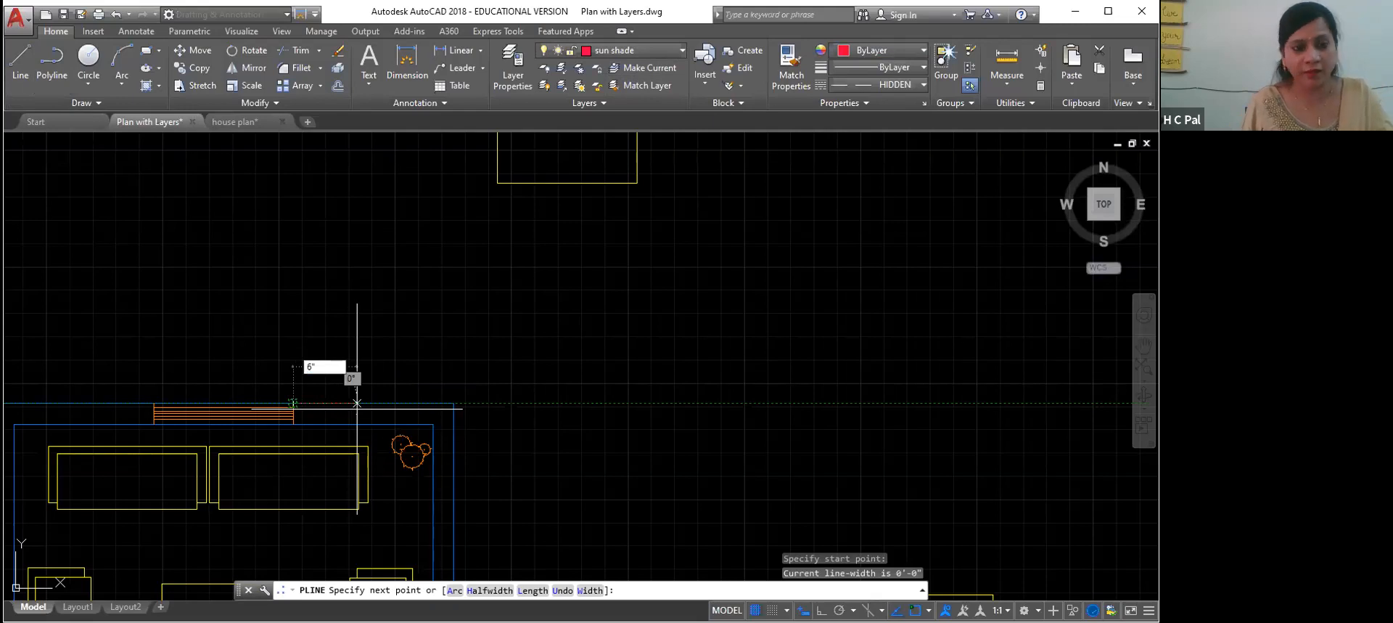
pyautogui.press('Return')
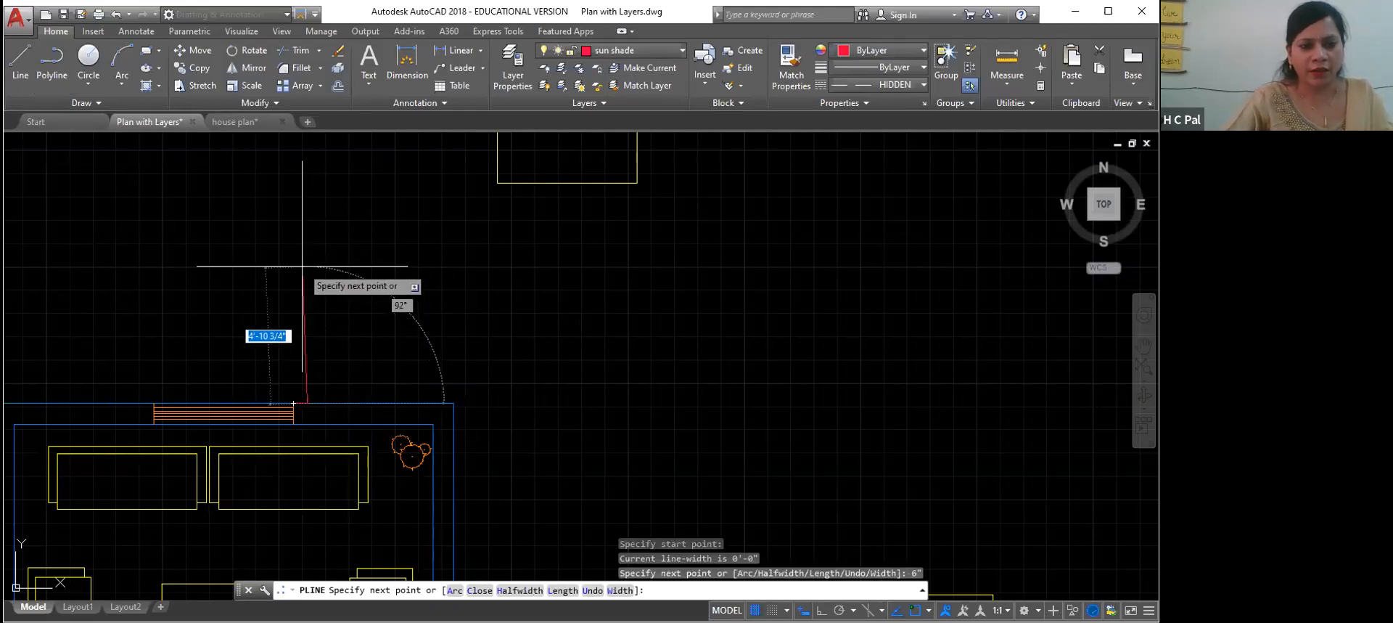
pyautogui.press('F8')
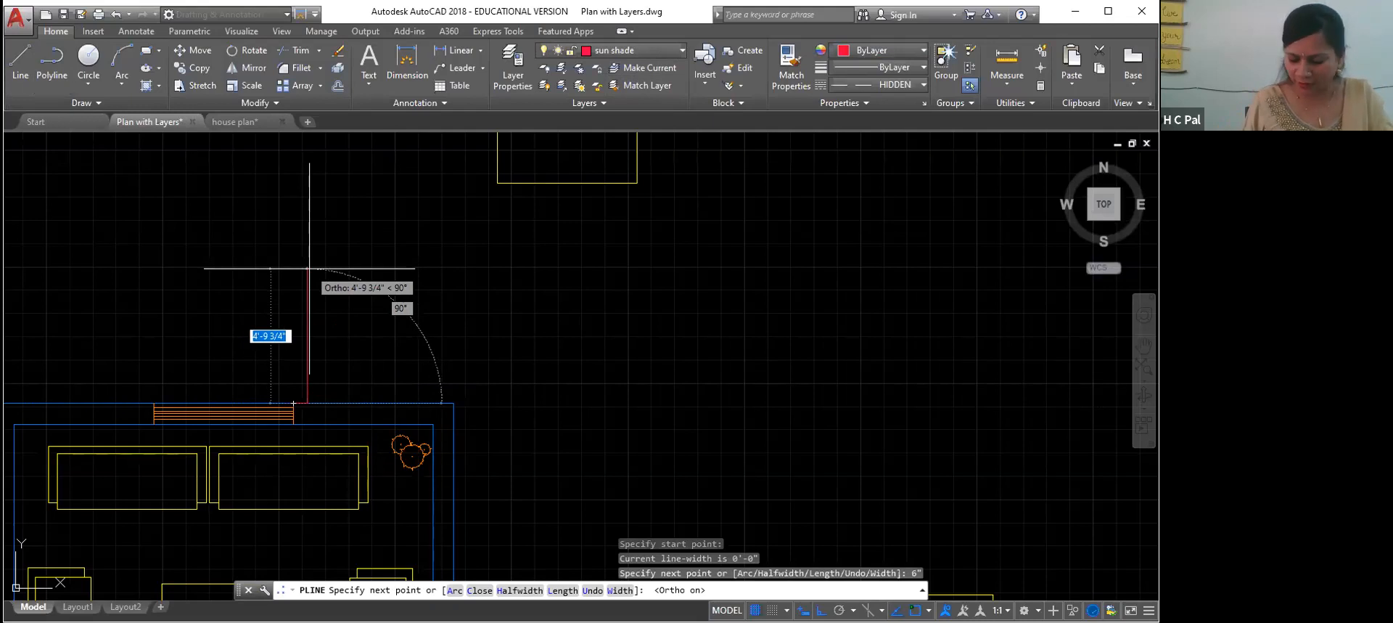
pyautogui.write("1'6")
pyautogui.press('Return')
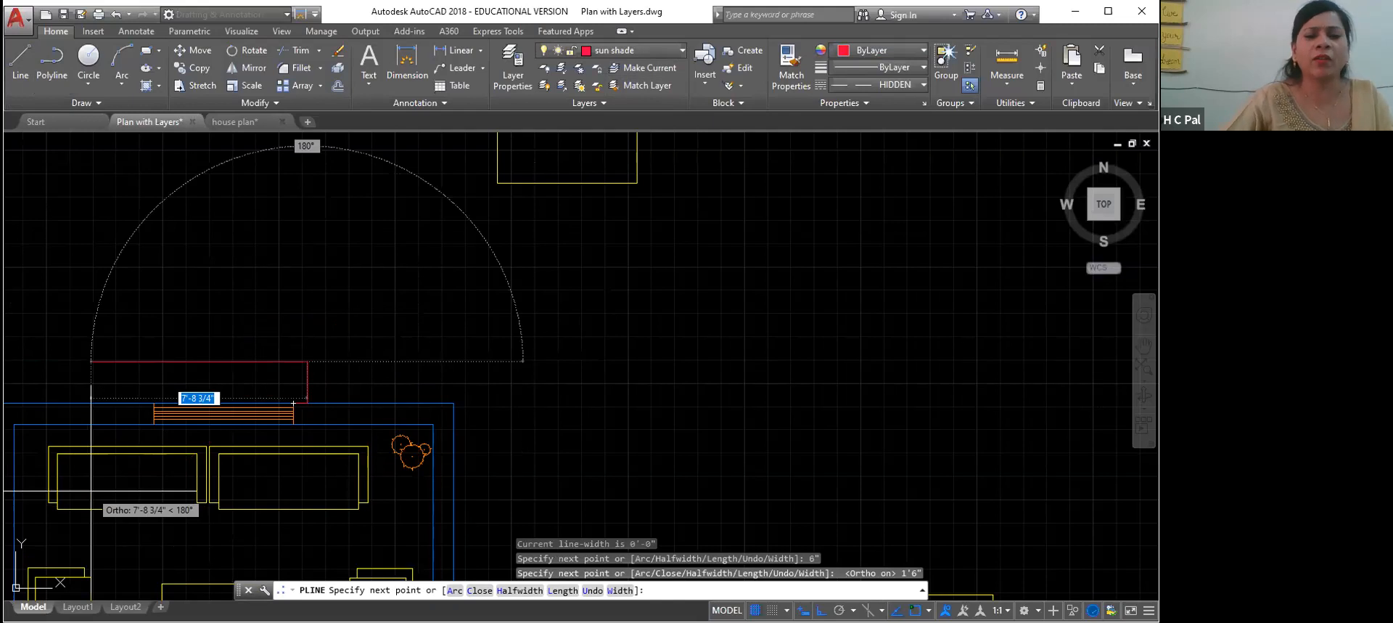
pyautogui.moveTo(91, 491); pyautogui.dragTo(254, 392, button='middle')
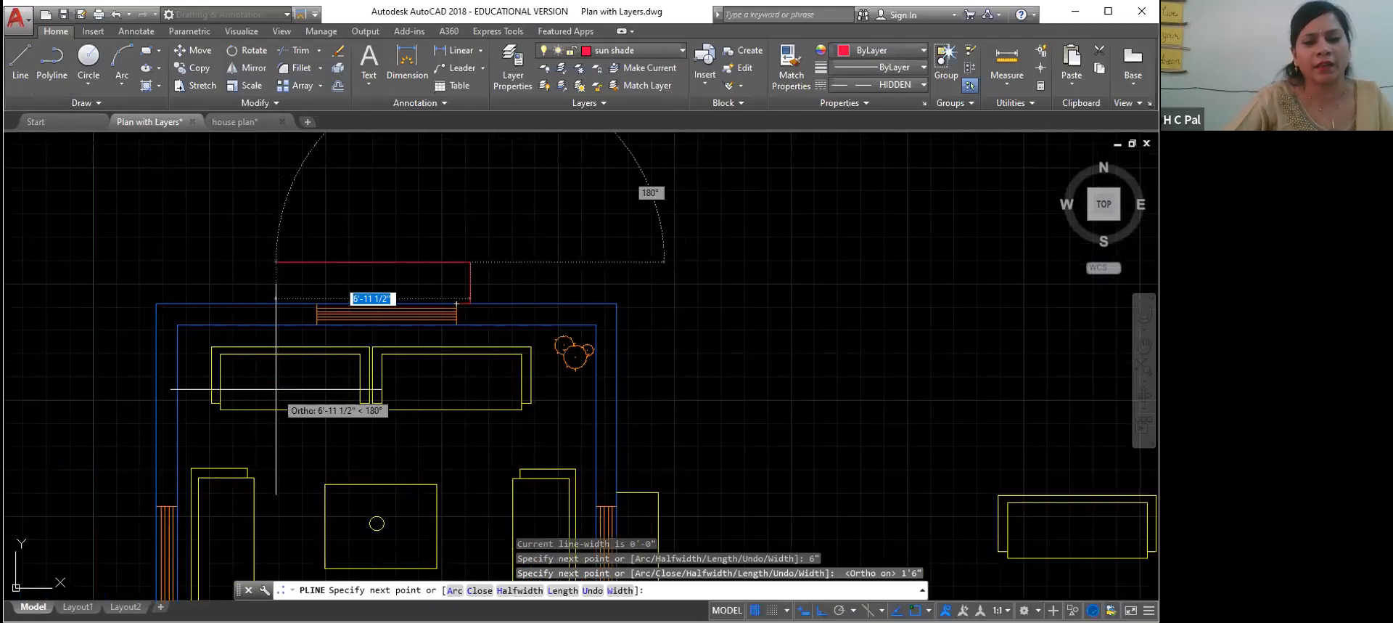
pyautogui.write('6')
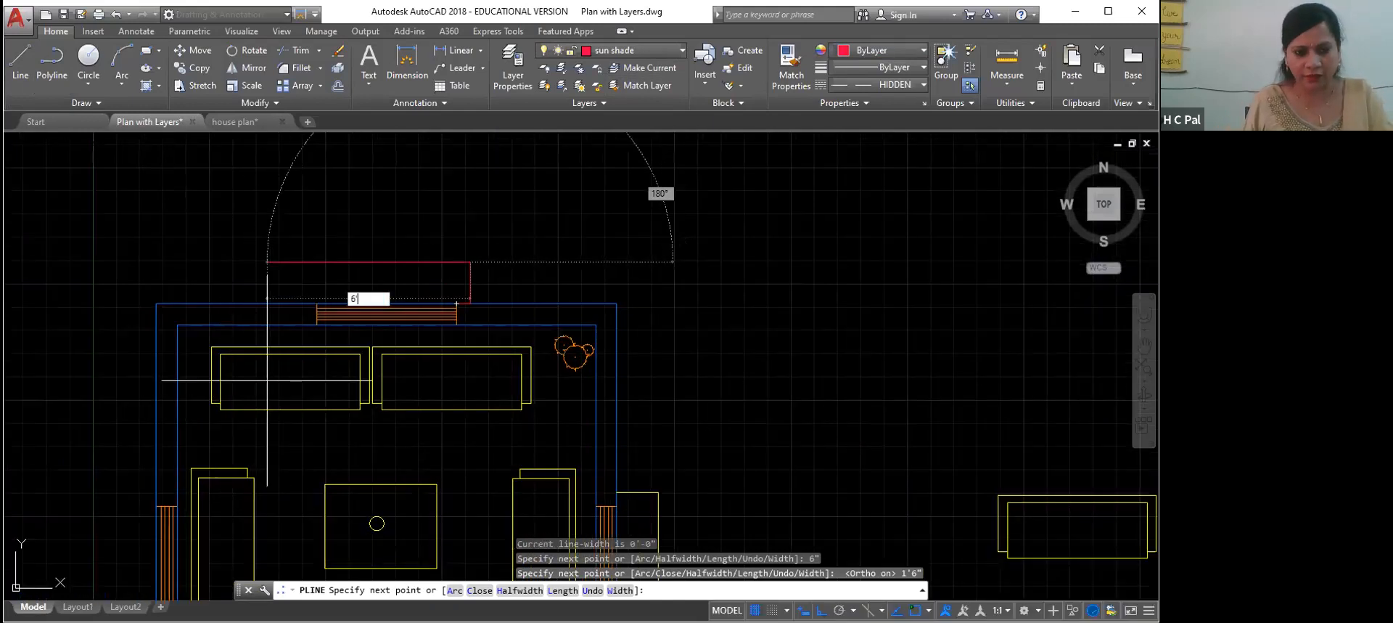
pyautogui.write("'")
pyautogui.press('Return')
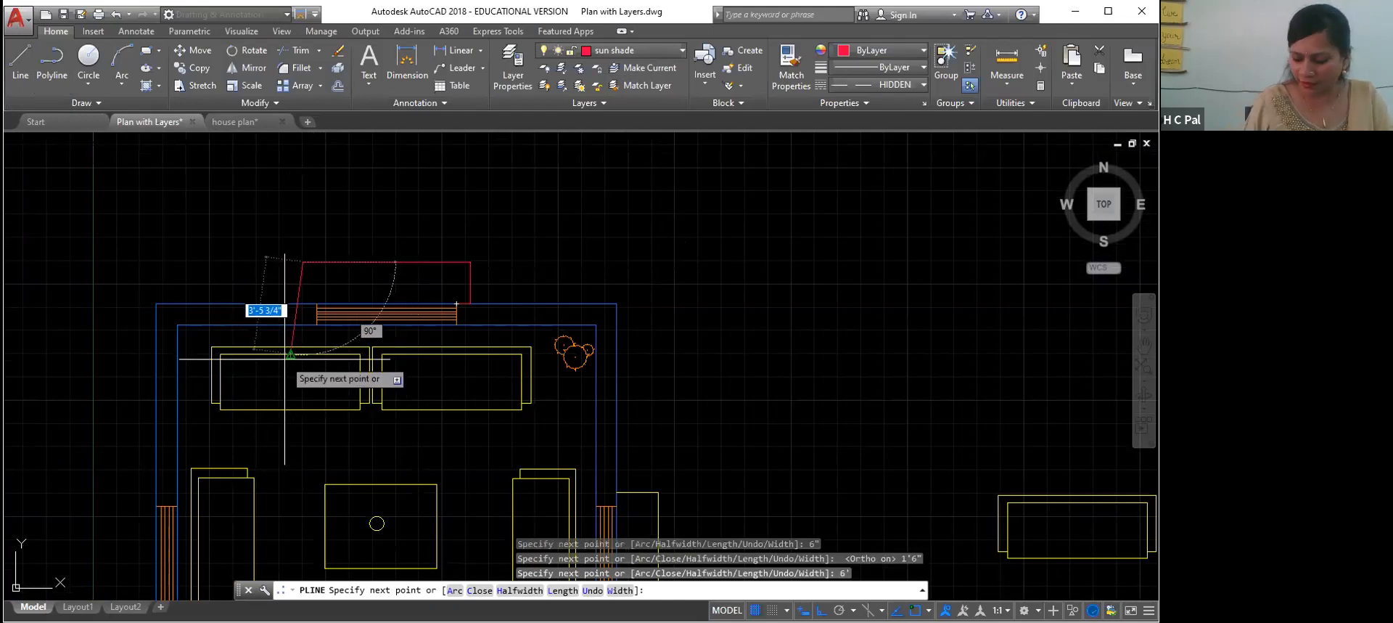
pyautogui.write("1'6")
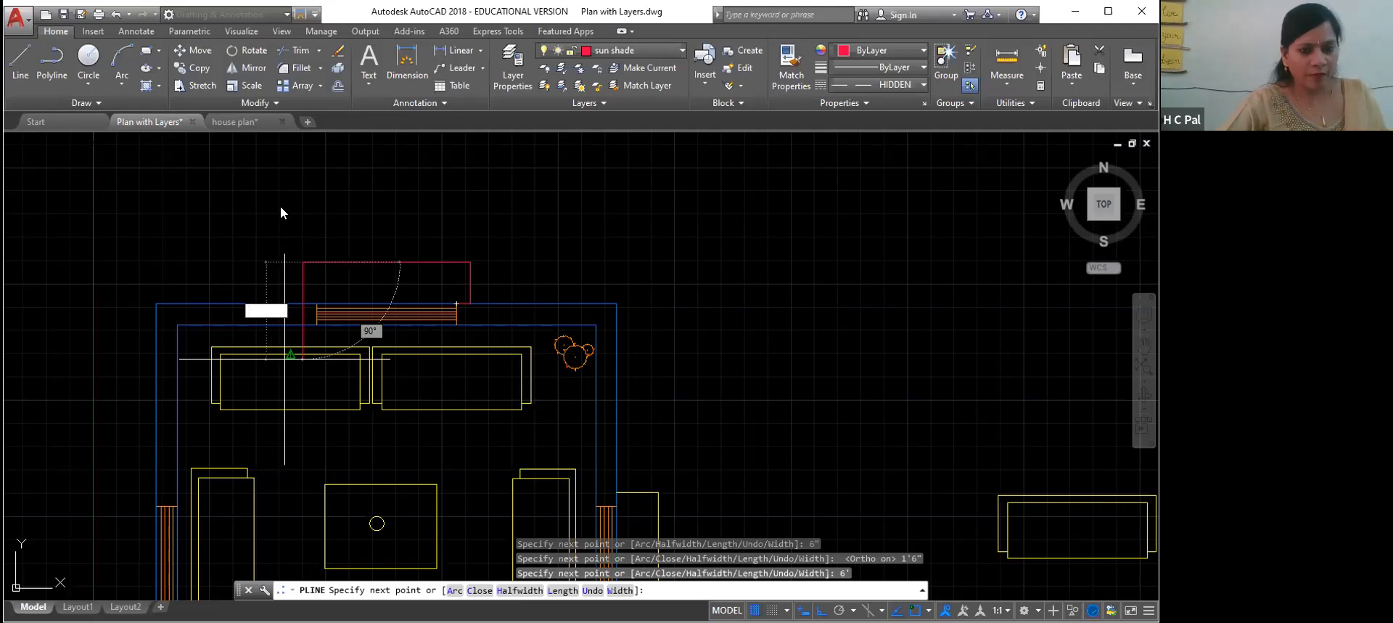
pyautogui.click(230, 199)
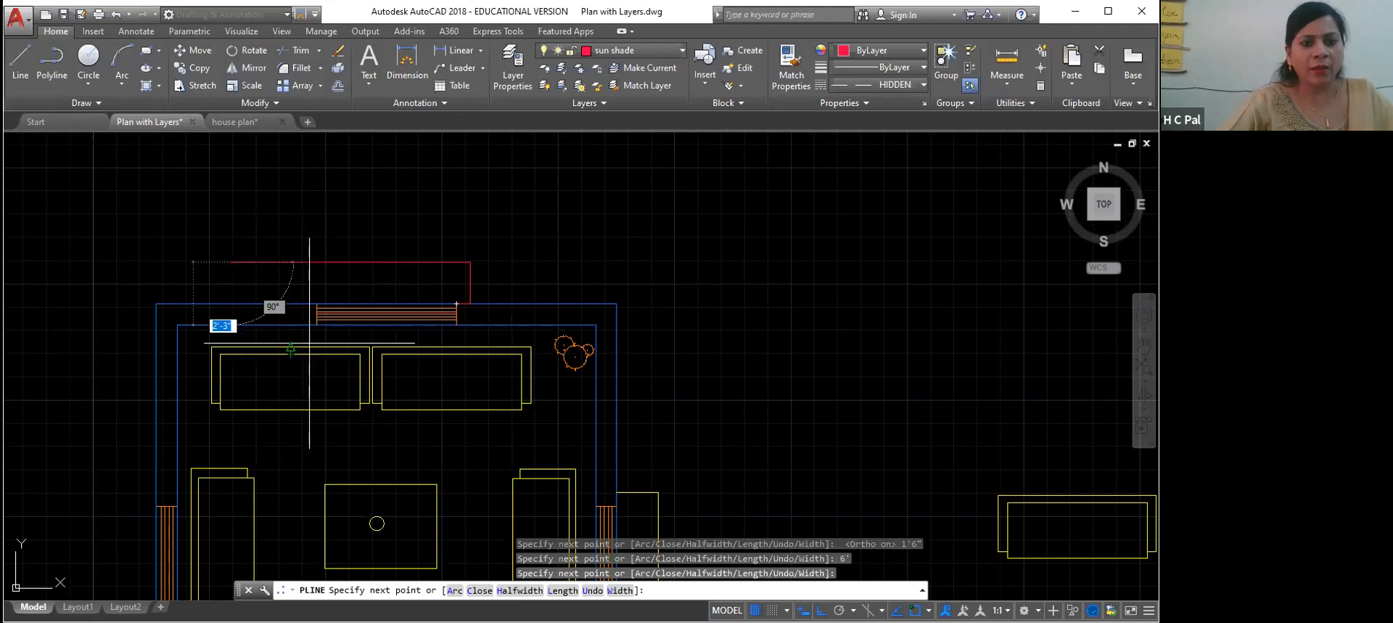
pyautogui.hotkey('ctrl', 'z')
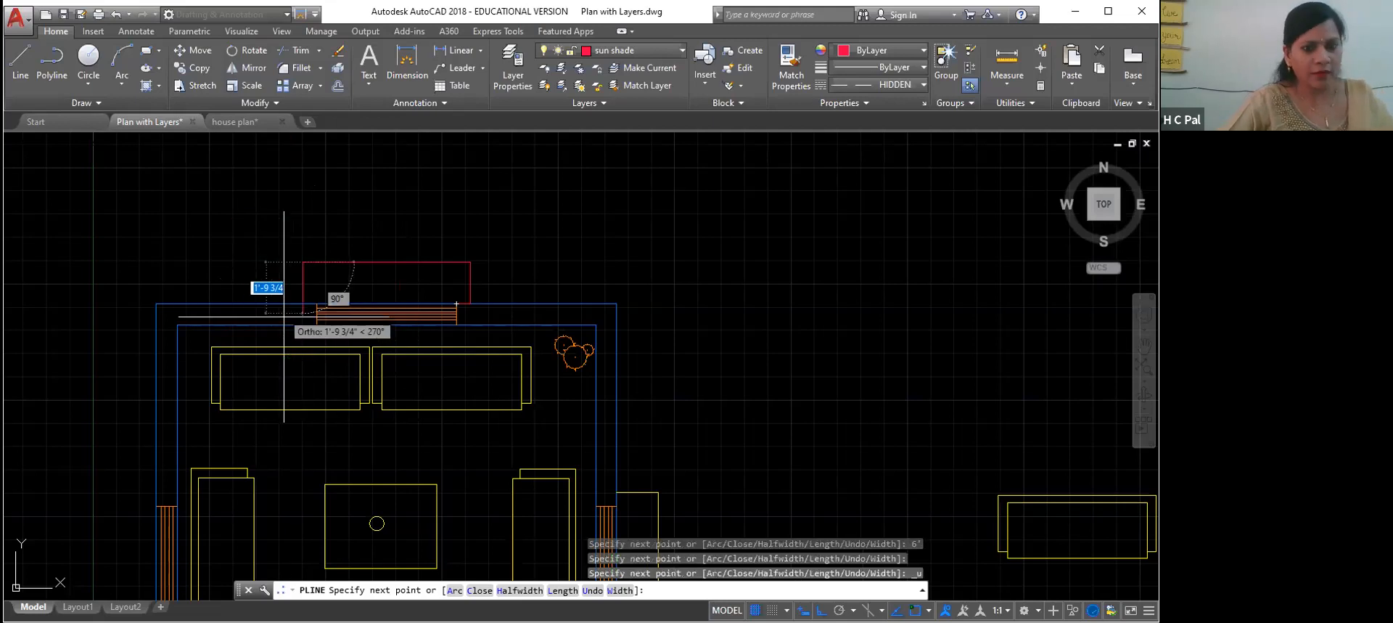
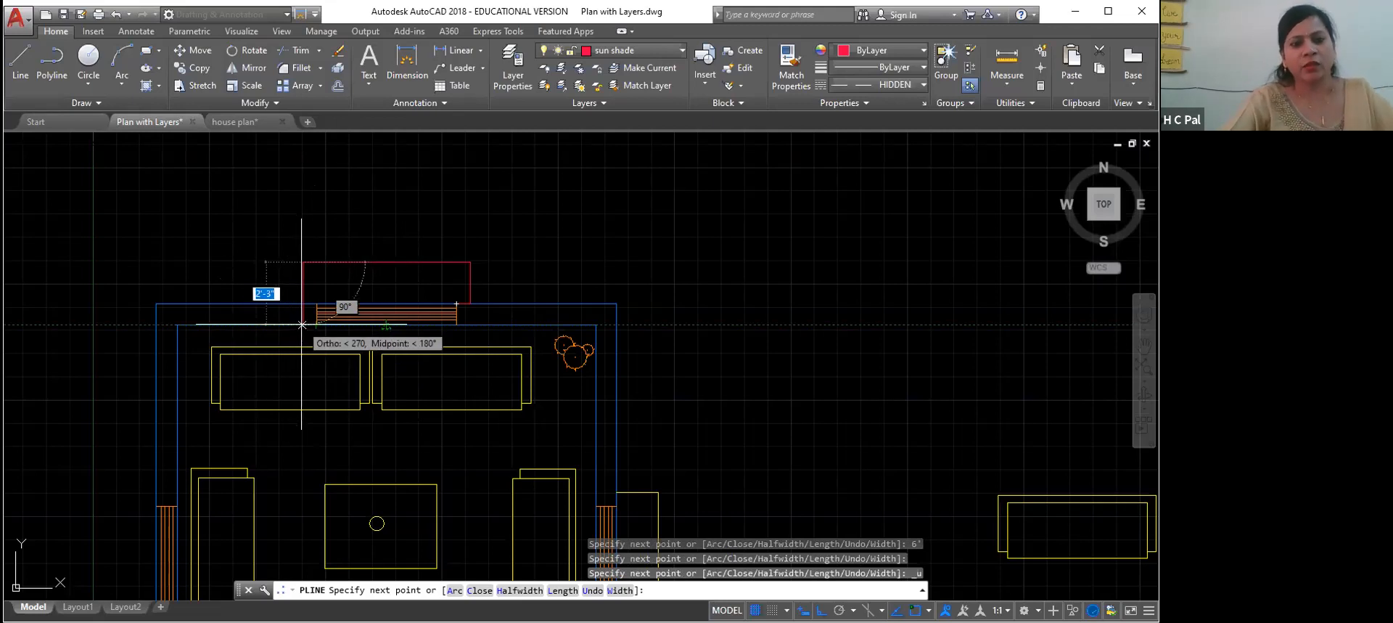
# Step: End the polyline and draw a separate 1'6" polyline segment from its open end down to the outer wall line
pyautogui.press('Return')
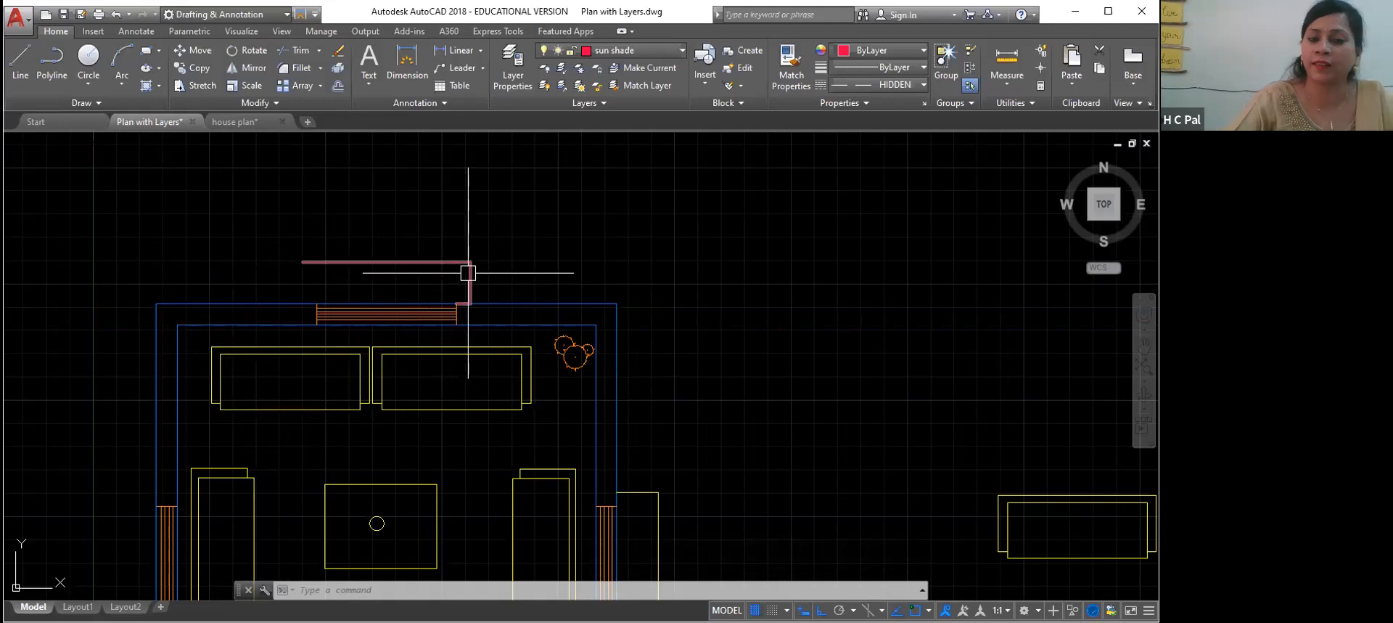
pyautogui.moveTo(320, 262)
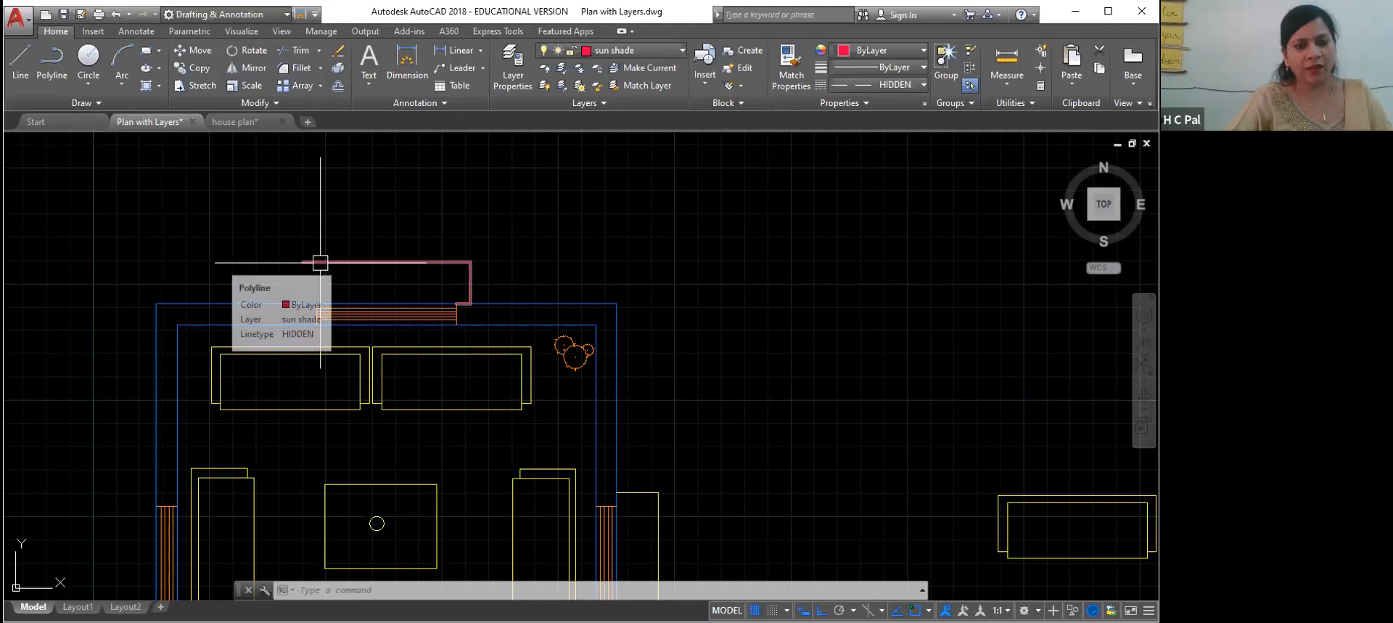
pyautogui.write('pl')
pyautogui.press('Return')
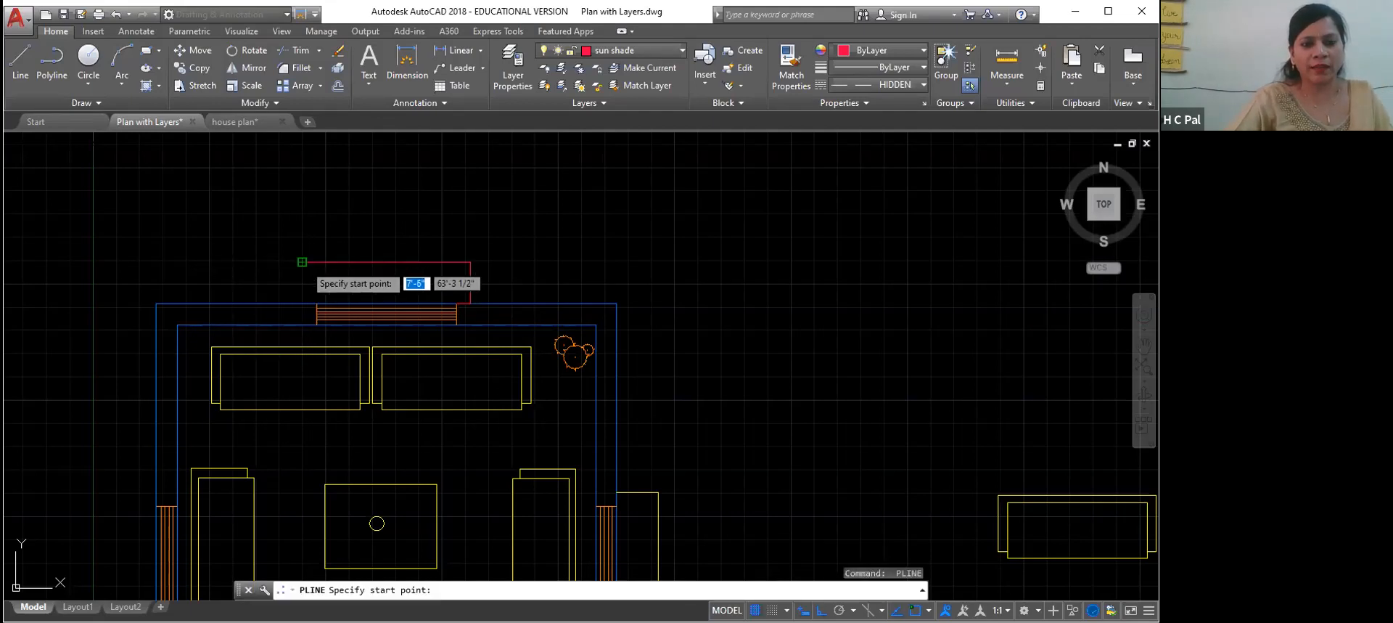
pyautogui.click(303, 262)
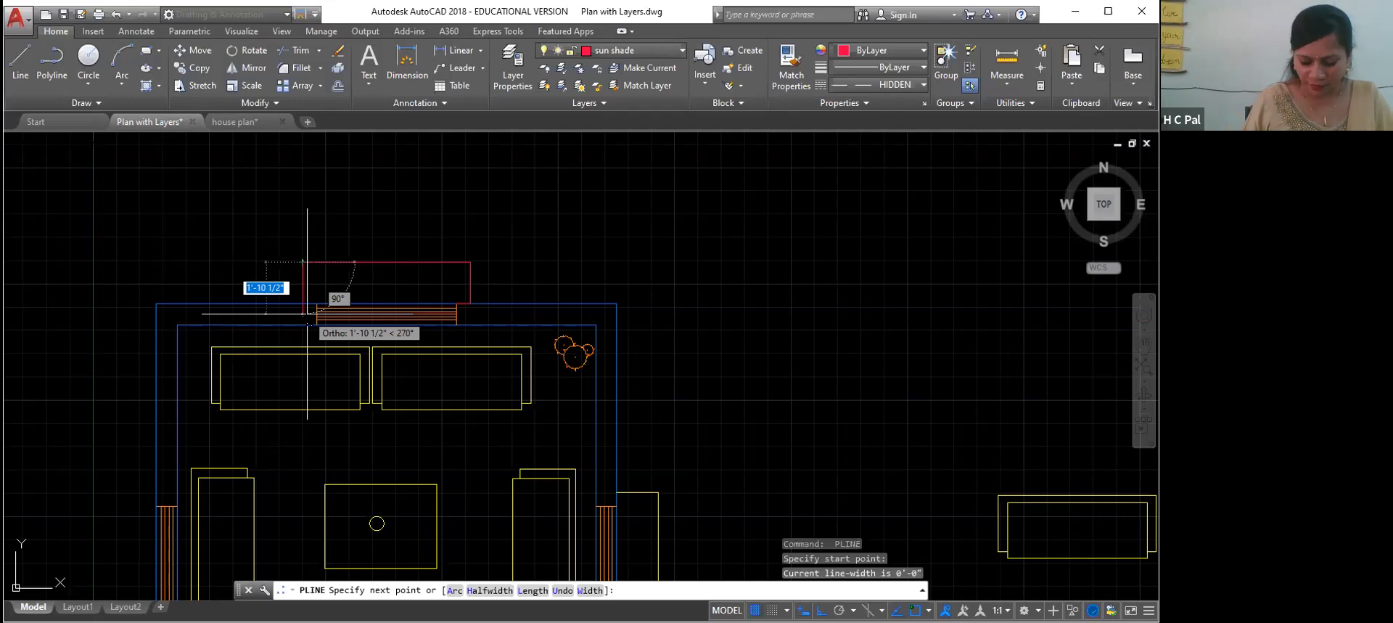
pyautogui.write('1')
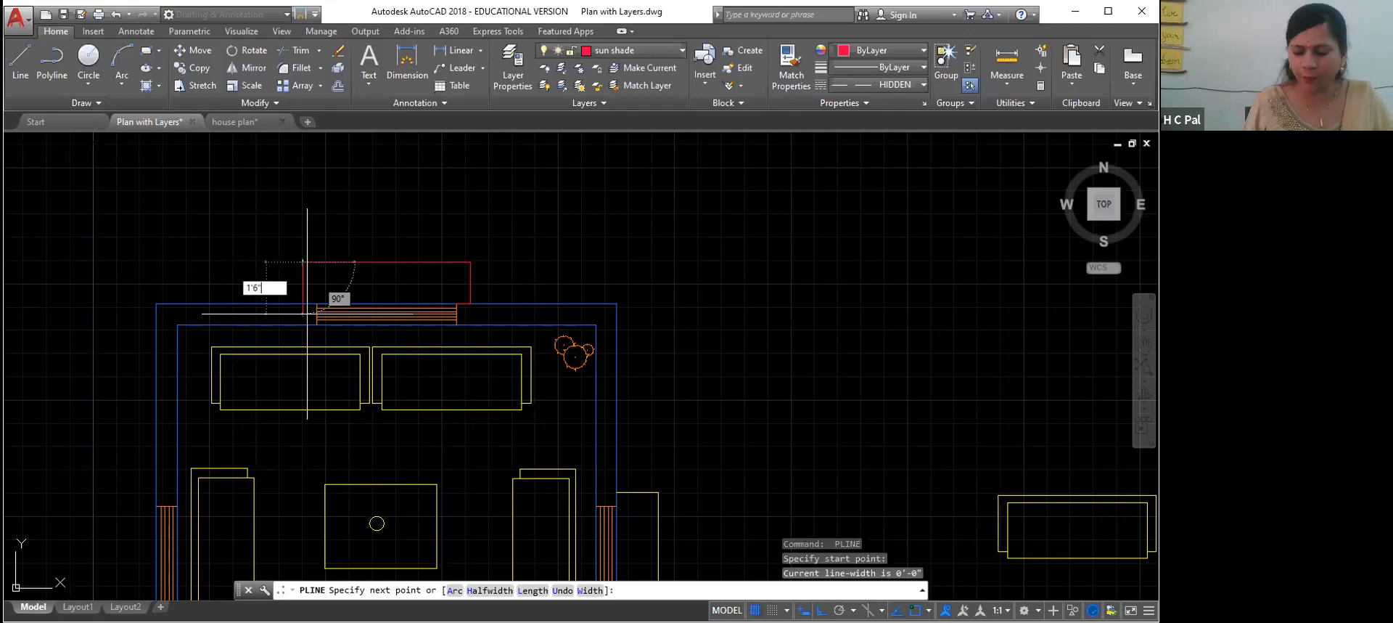
pyautogui.write('\'6"')
pyautogui.press('Return')
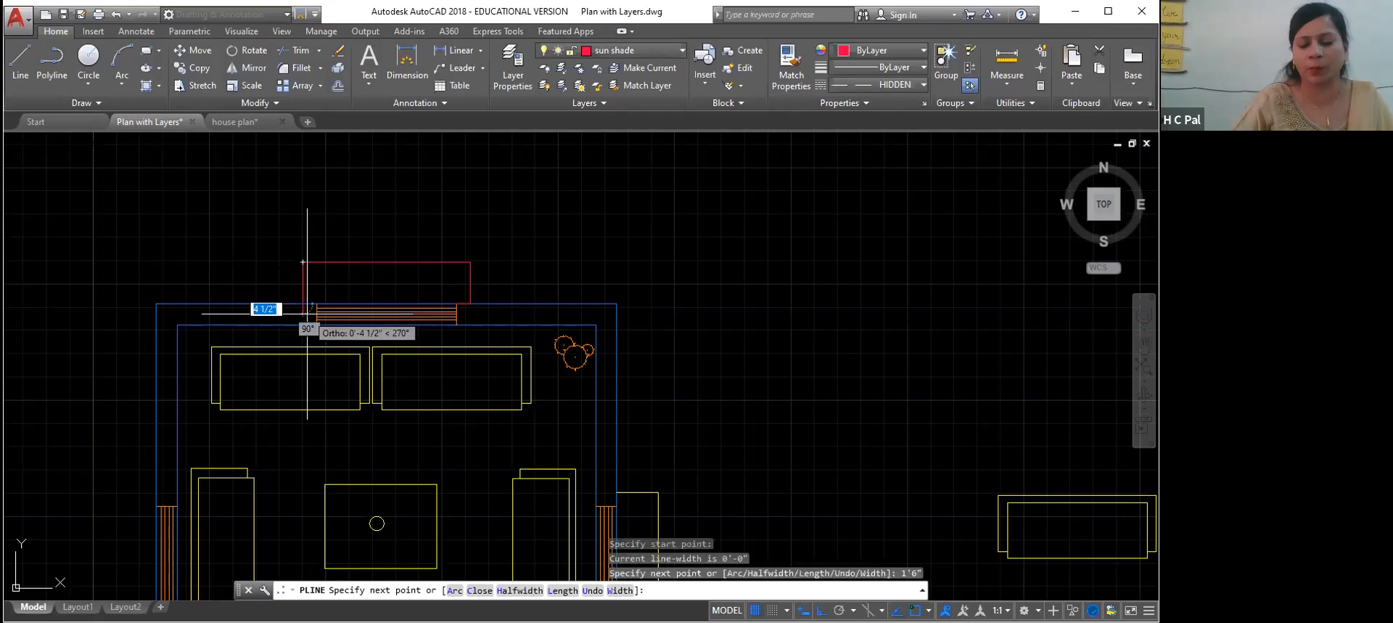
pyautogui.press('Return')
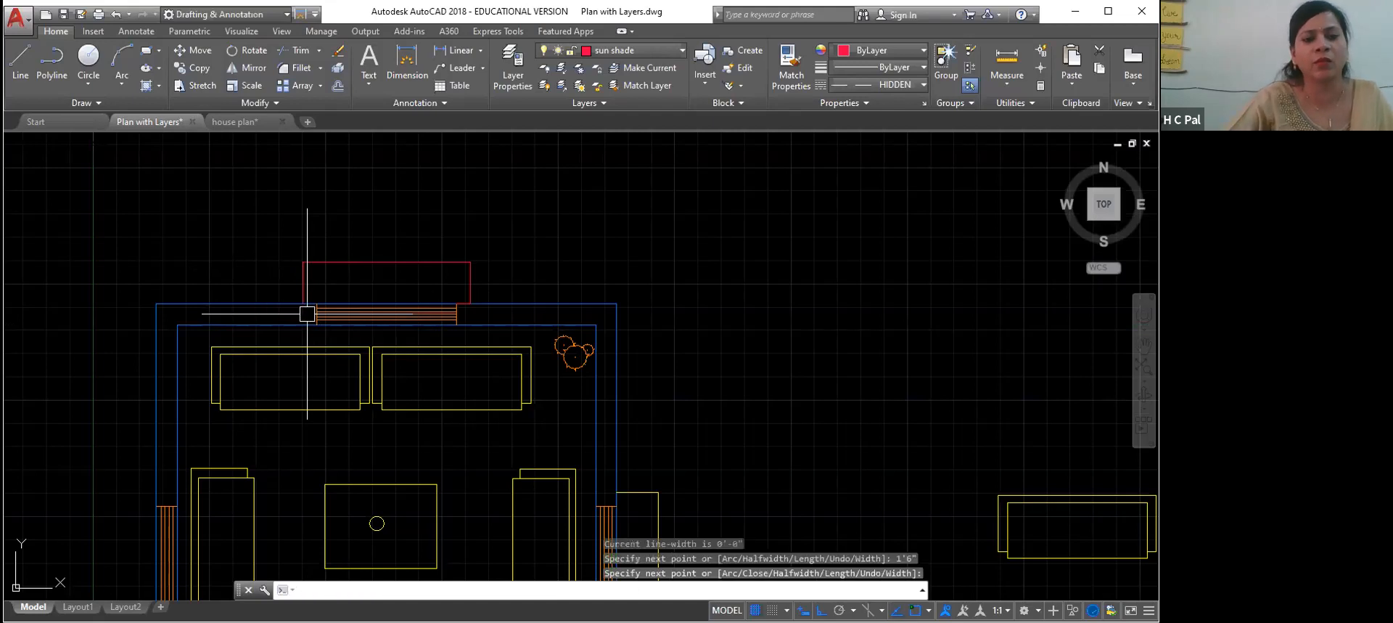
pyautogui.click(393, 260)
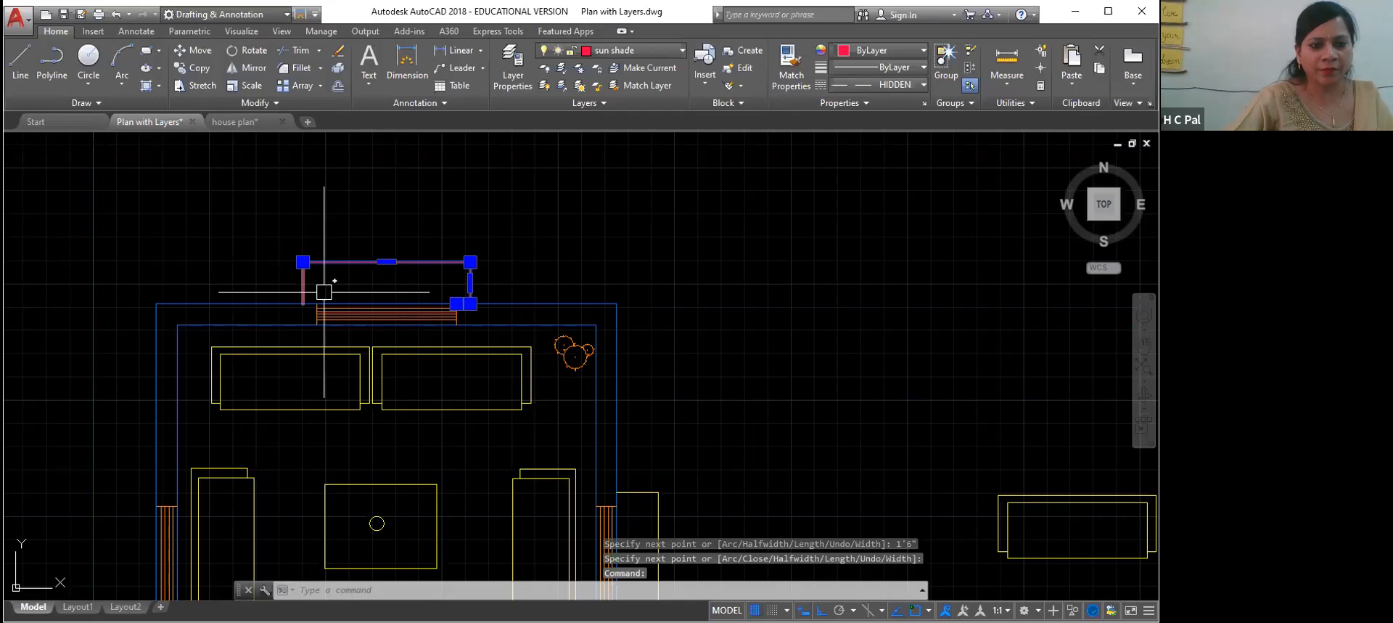
pyautogui.moveTo(302, 283)
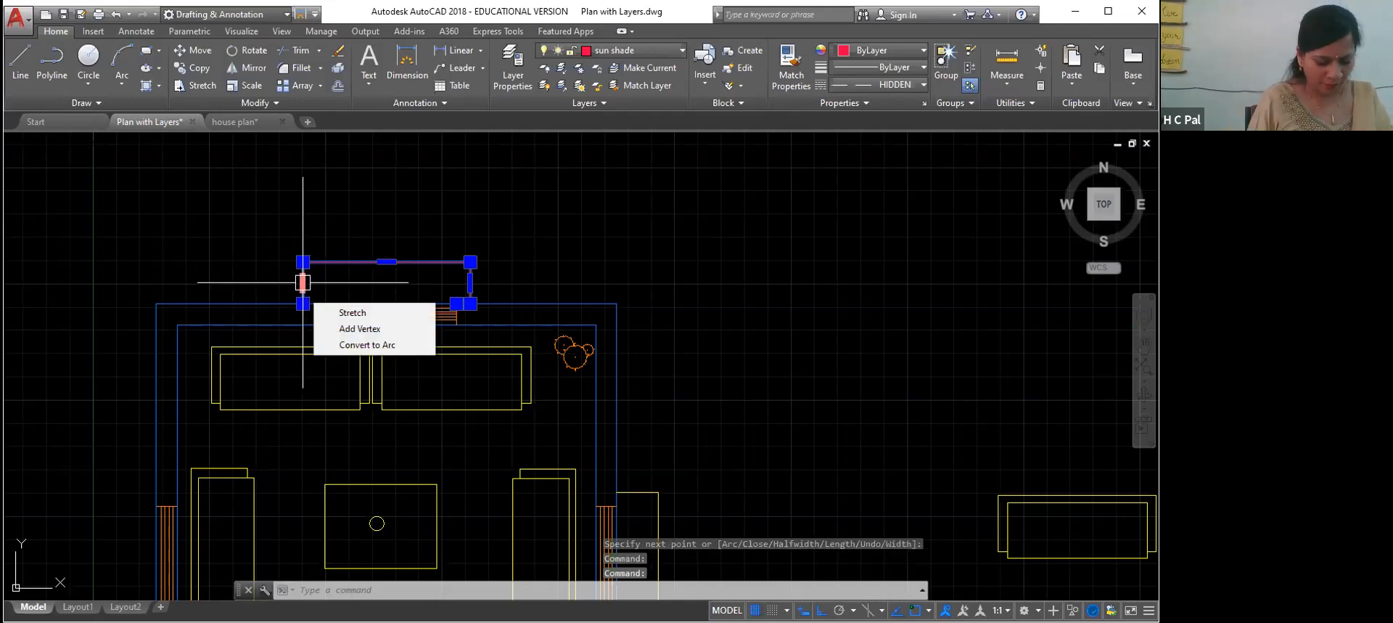
pyautogui.click(302, 283)
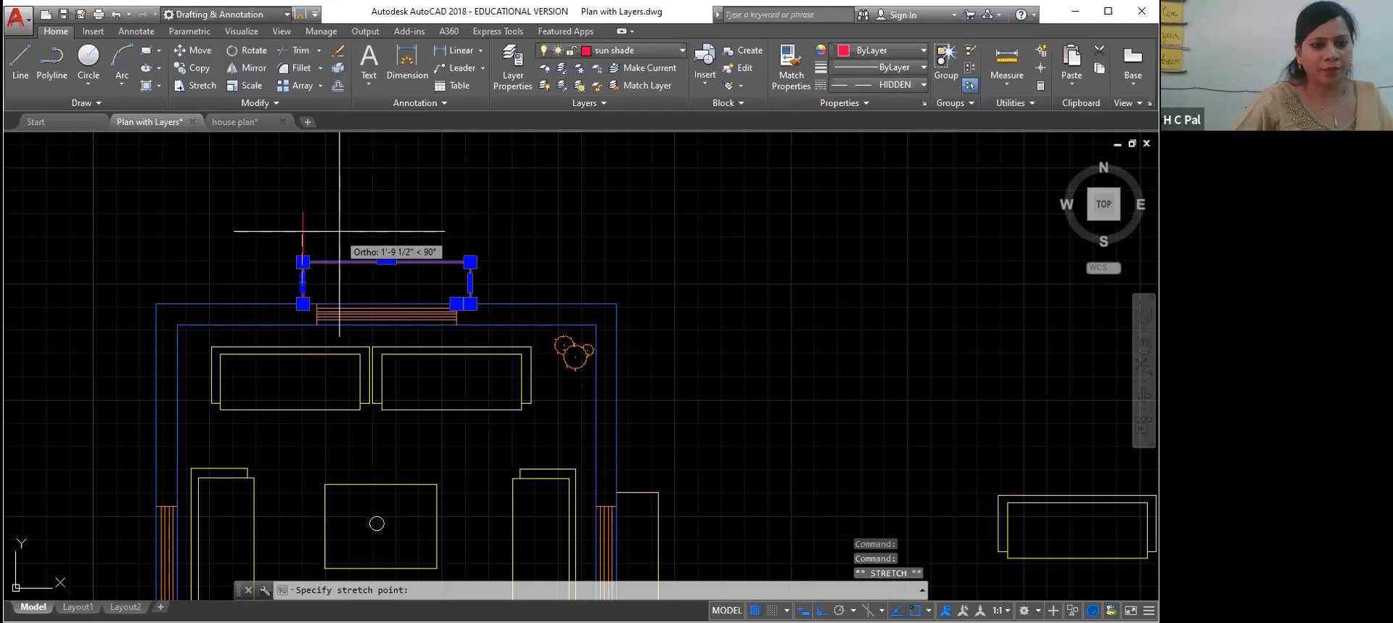
pyautogui.press('Escape')
pyautogui.press('Escape')
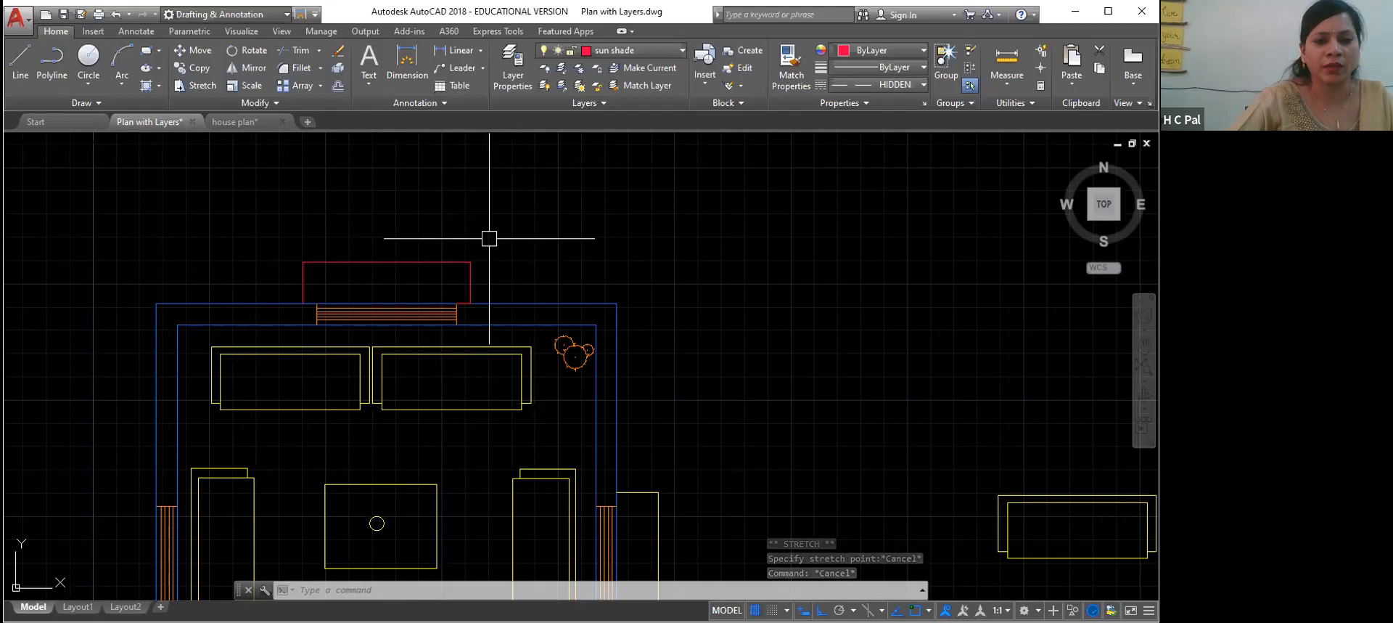
# Step: Join the sun shade outline and its separate left side segment into one polyline
pyautogui.click(451, 261)
pyautogui.click(304, 286)
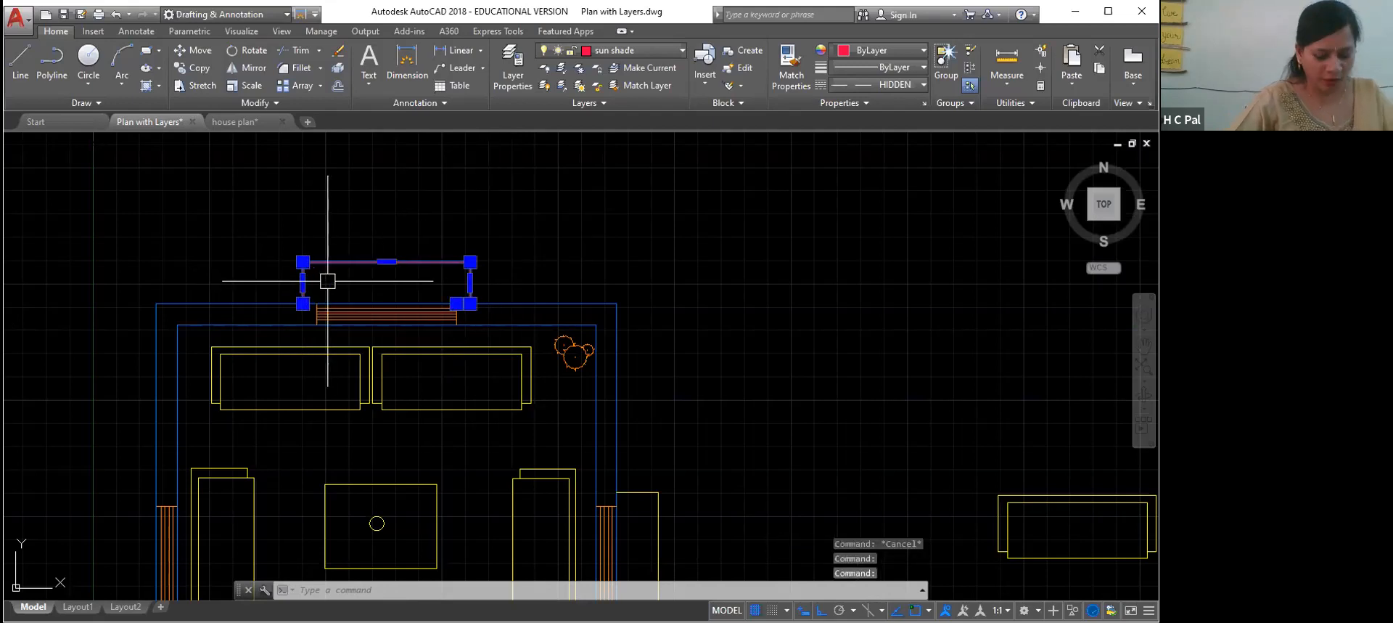
pyautogui.write('j')
pyautogui.press('Return')
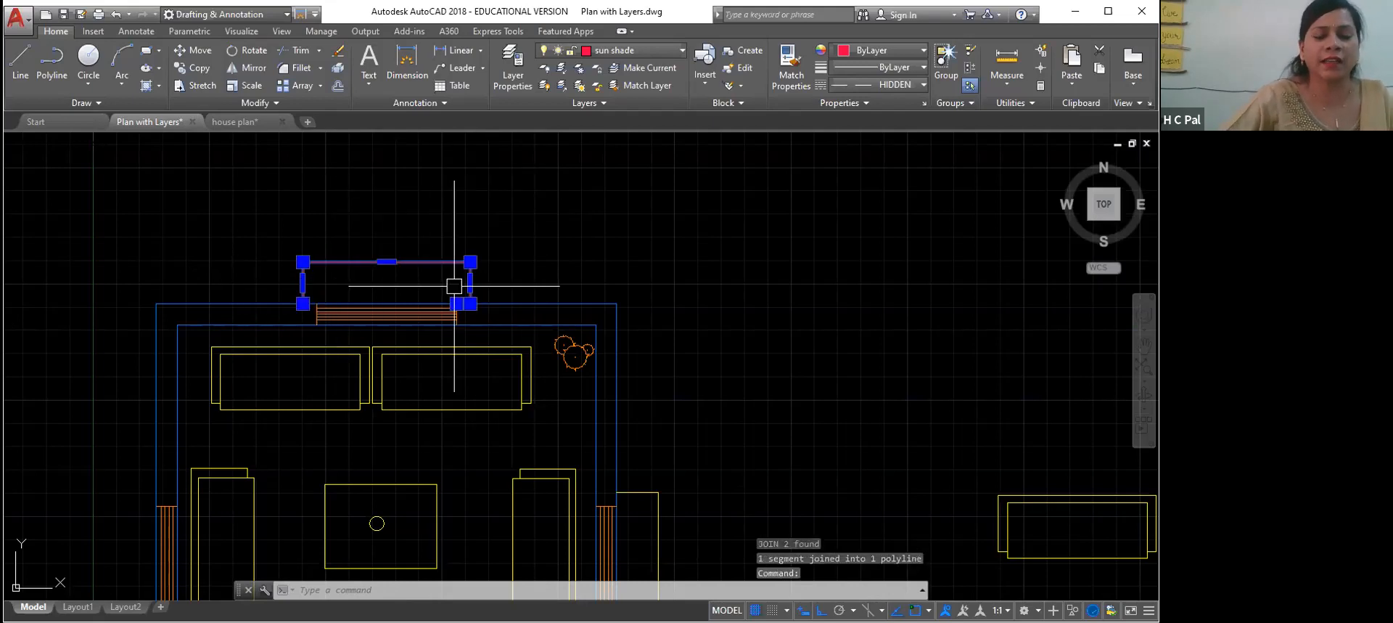
# Step: Set the global linetype scale factor (LTSCALE) to 5 for the hidden sun shade outline
pyautogui.scroll(2, 528, 275)
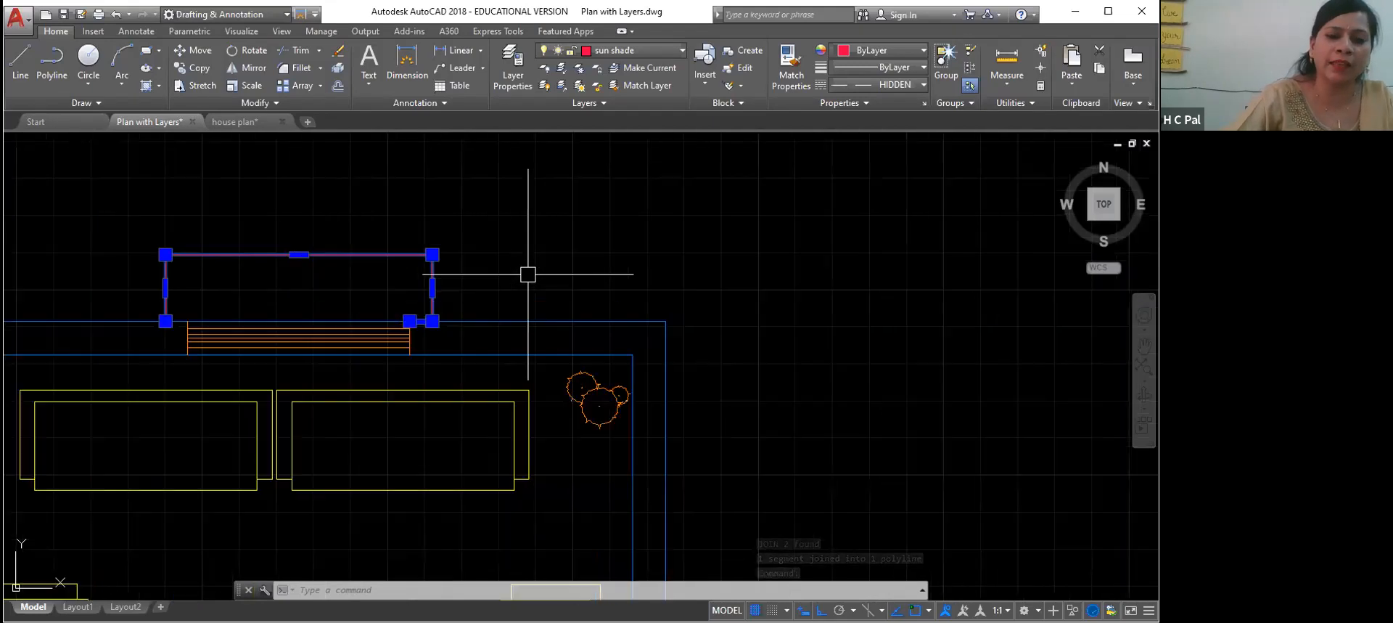
pyautogui.moveTo(392, 364); pyautogui.dragTo(530, 342, button='middle')
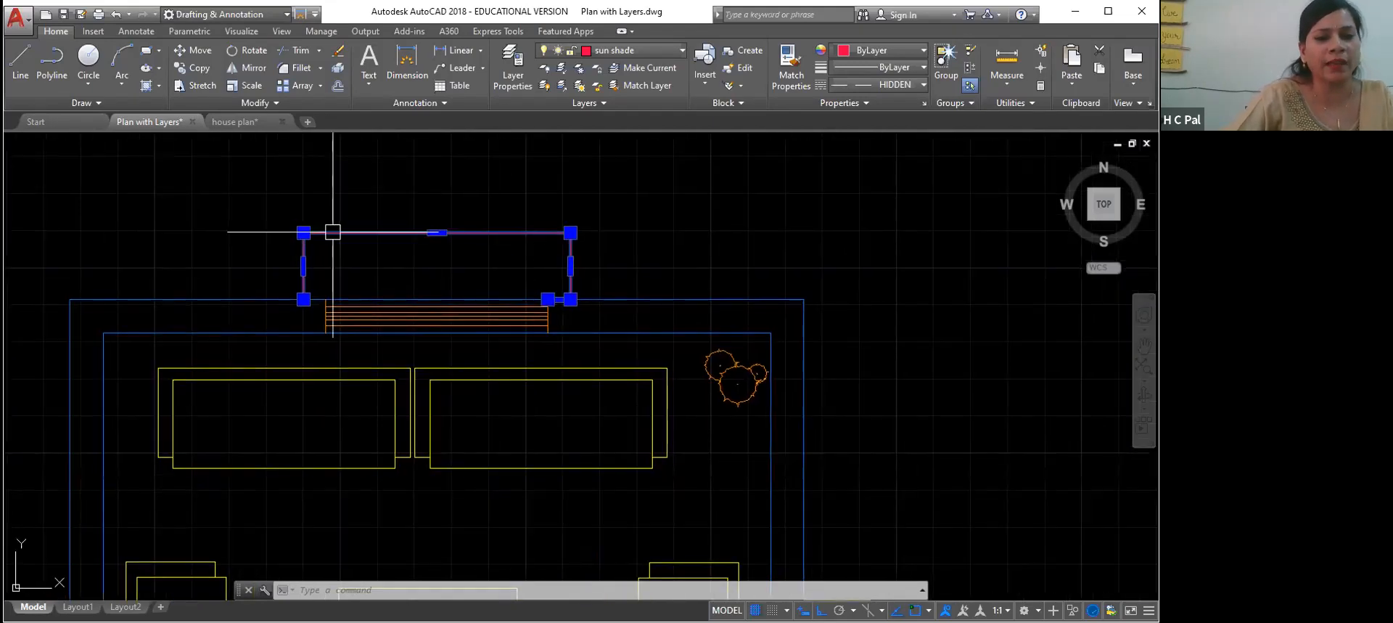
pyautogui.moveTo(559, 299)
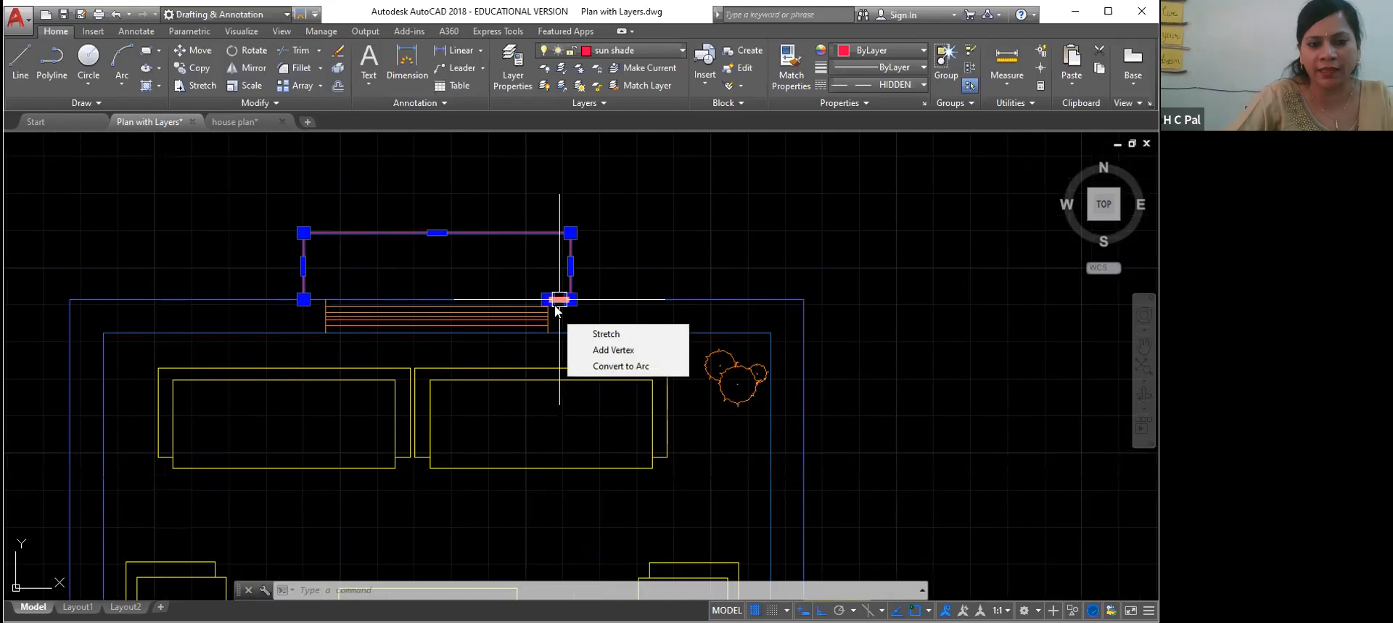
pyautogui.moveTo(304, 267)
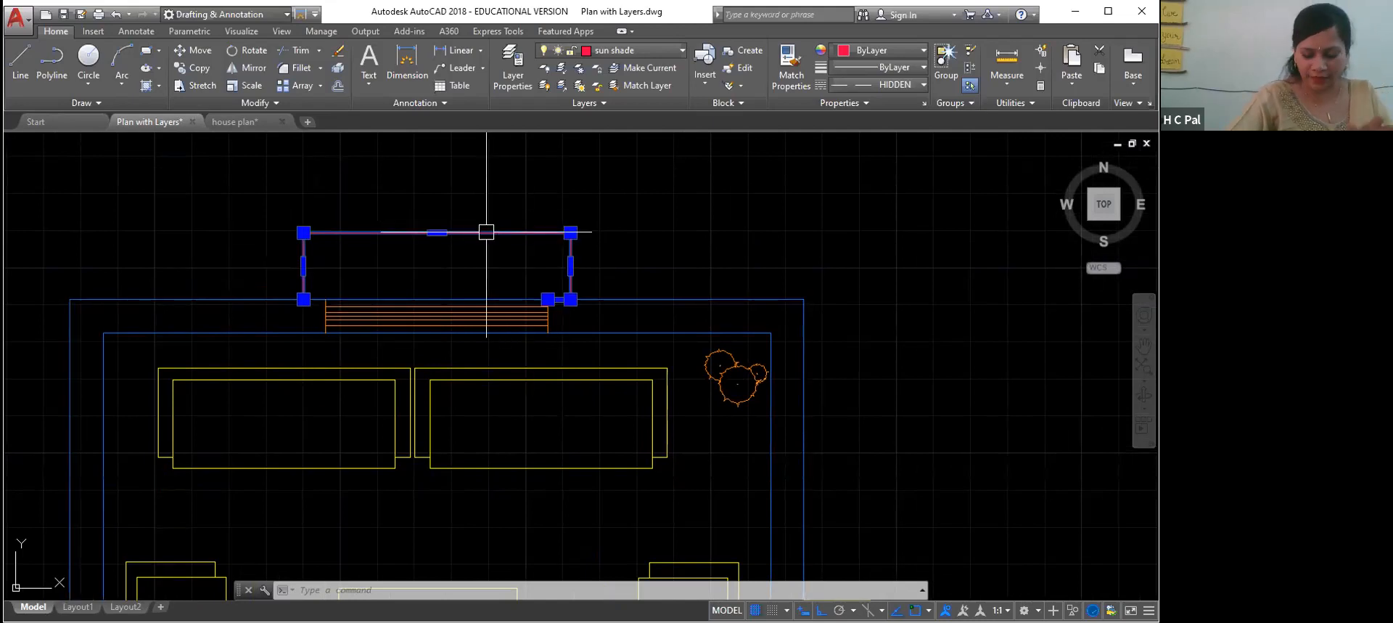
pyautogui.moveTo(486, 232)
pyautogui.write('LTS')
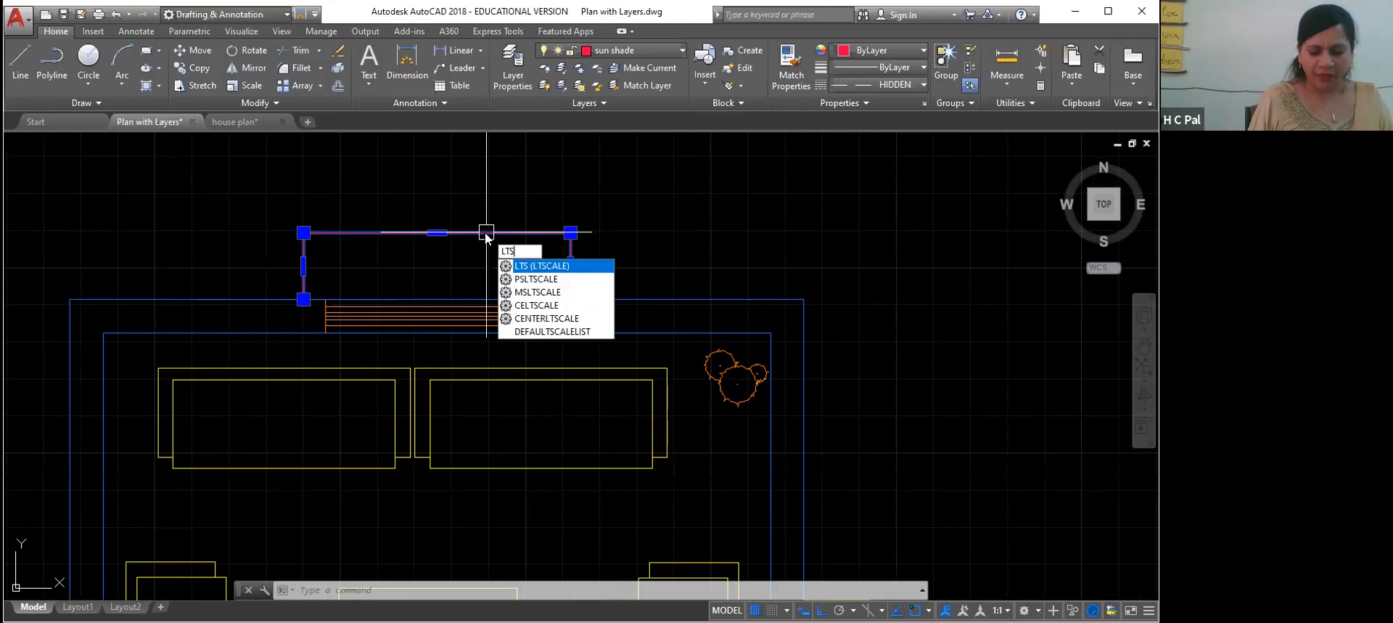
pyautogui.press('Return')
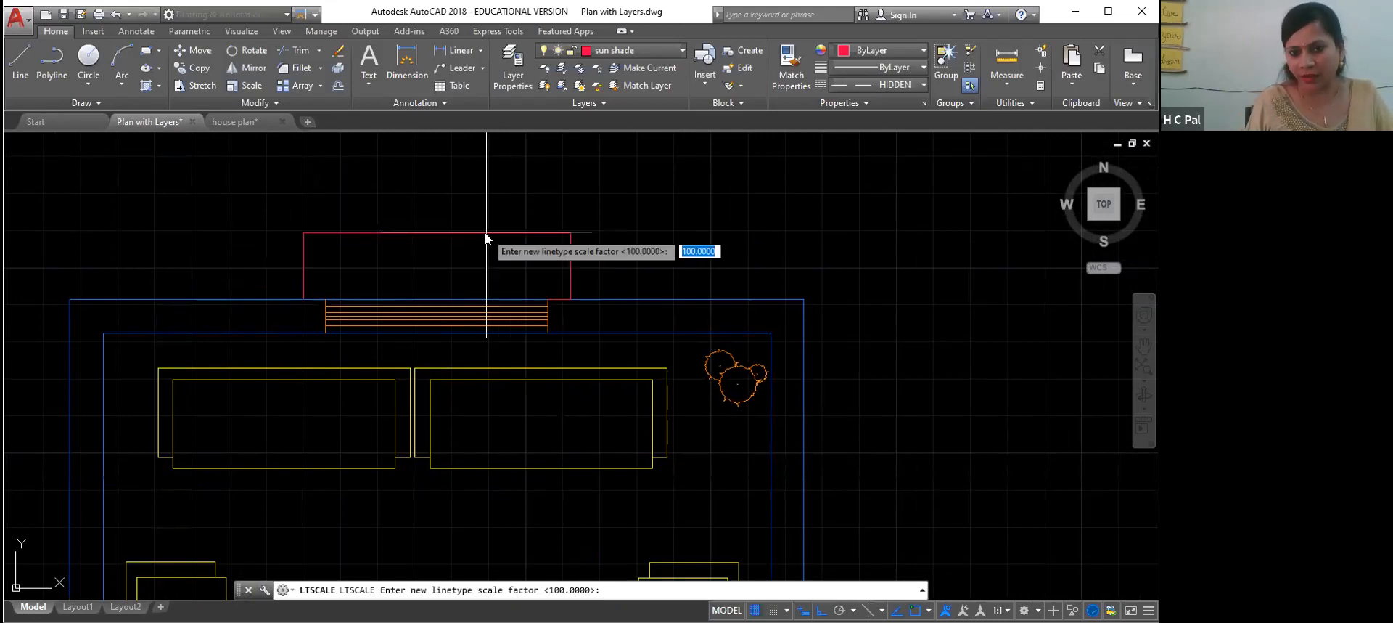
pyautogui.write('5')
pyautogui.press('Return')
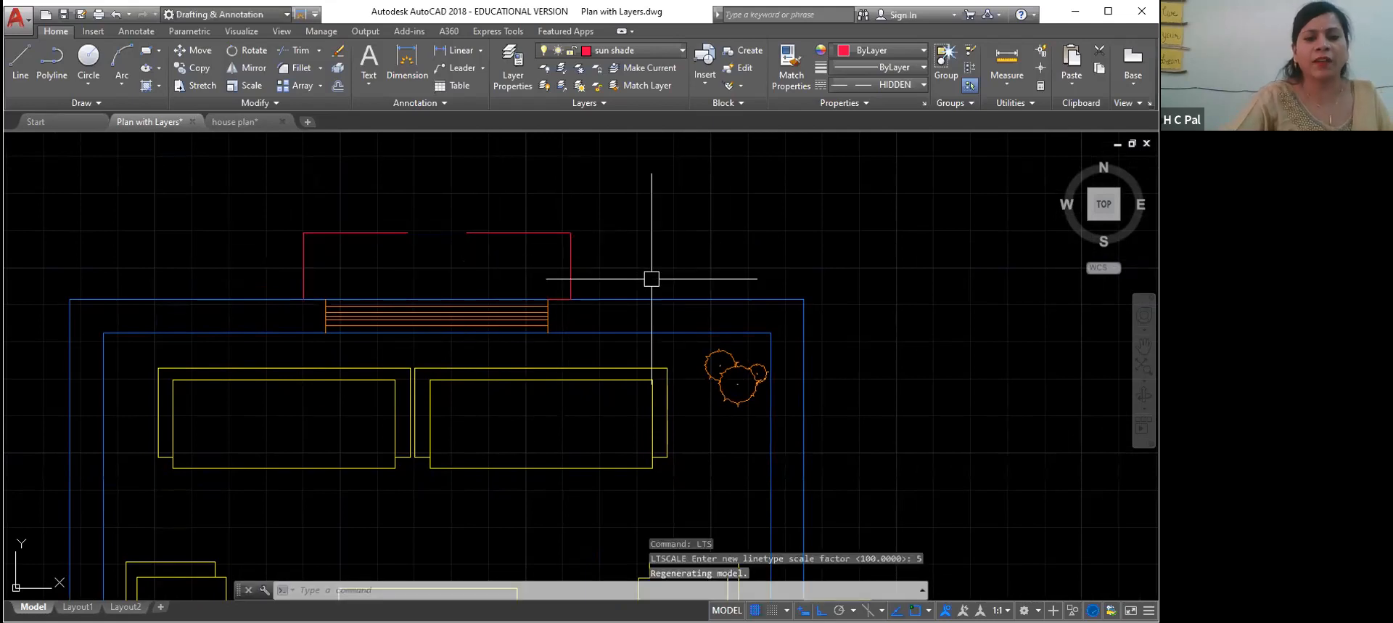
# Step: Set the global linetype scale factor (LTSCALE) to 2 for the dashed sun shade outline
pyautogui.click(529, 233)
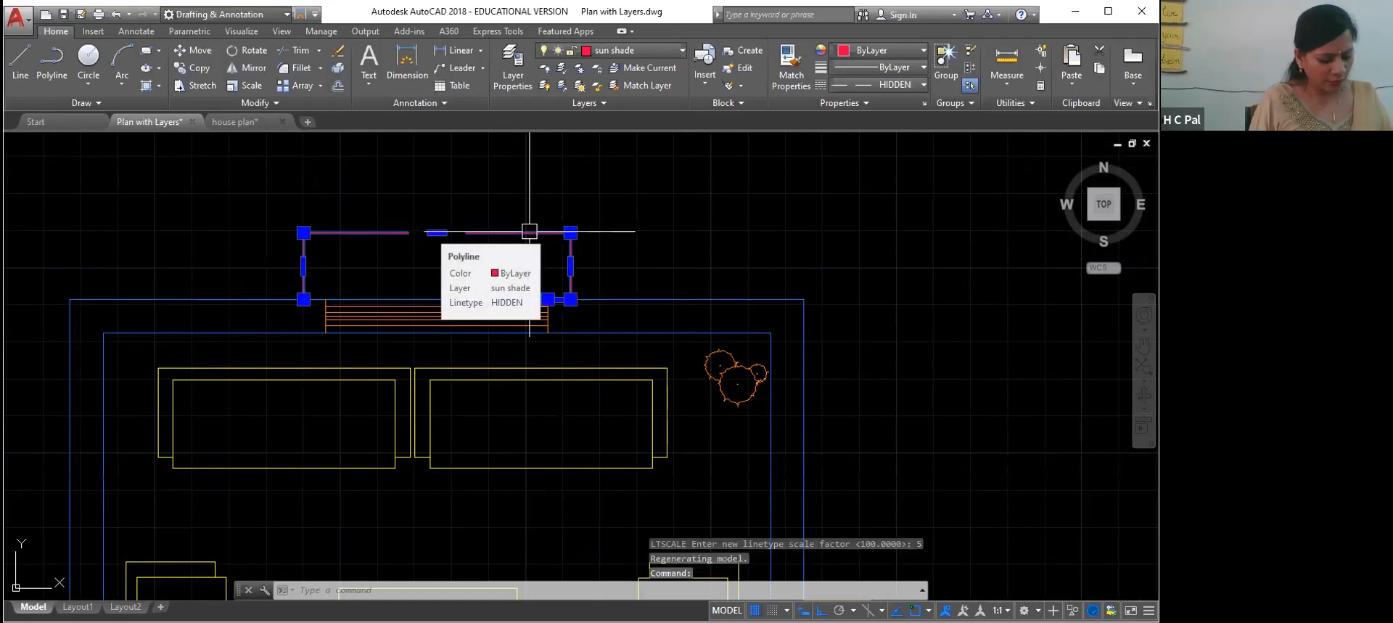
pyautogui.write('LTS')
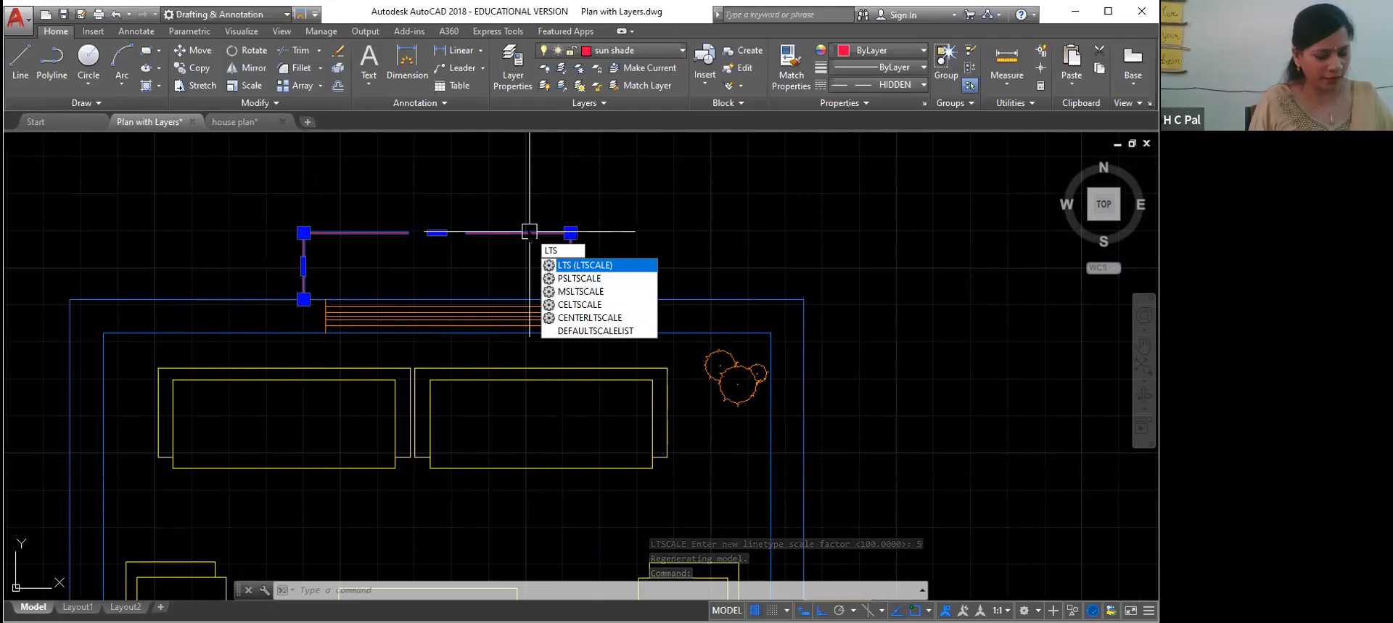
pyautogui.press('Return')
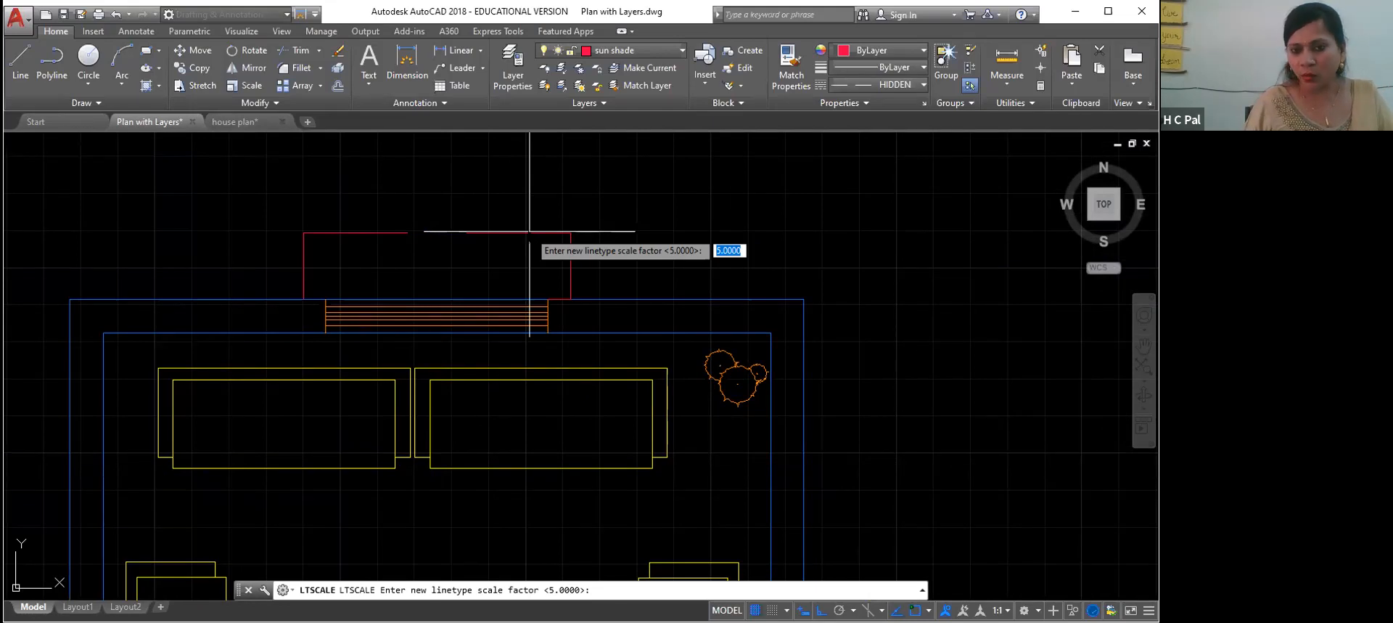
pyautogui.write('2')
pyautogui.press('Return')
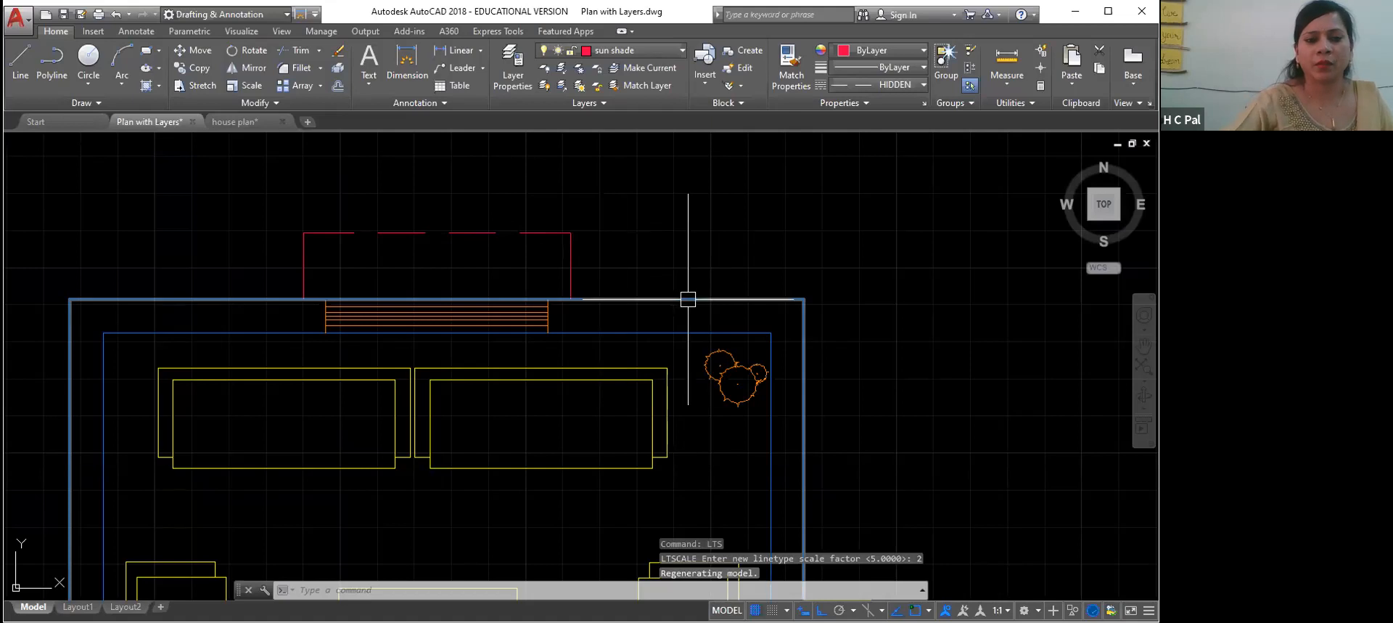
# Step: Set the global linetype scale factor (LTSCALE) to 1 for the hidden sun shade outline
pyautogui.click(571, 251)
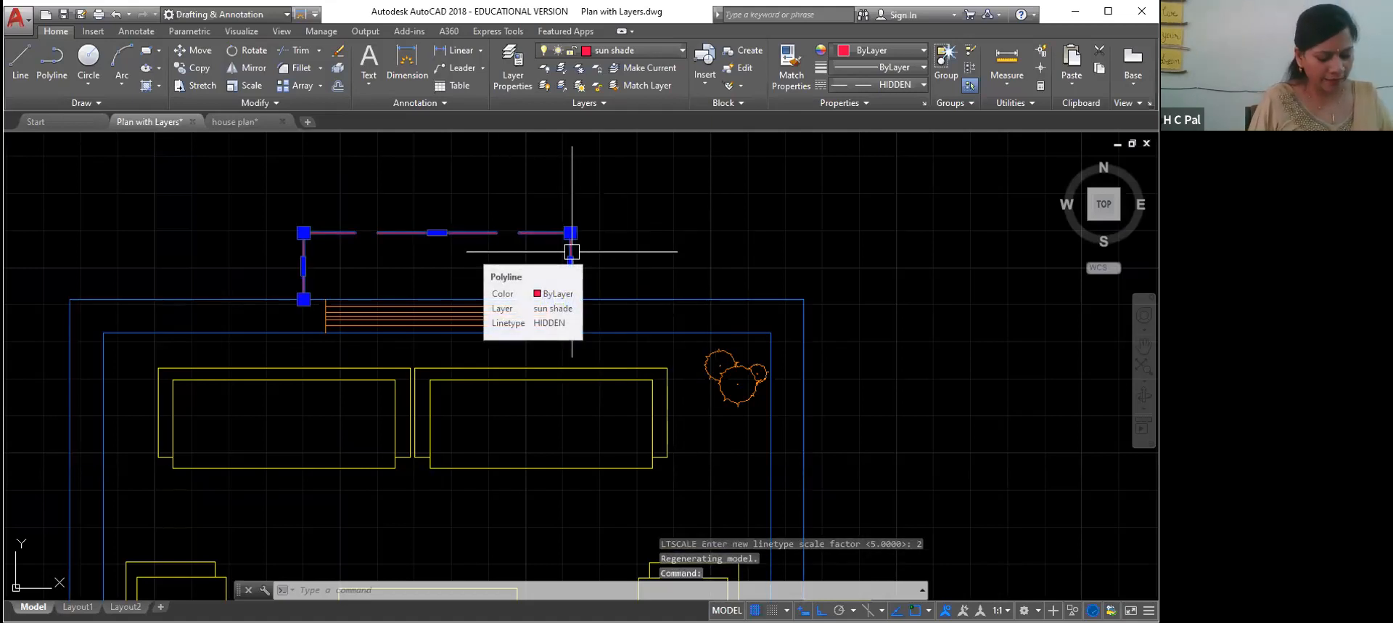
pyautogui.write('LTS')
pyautogui.press('Return')
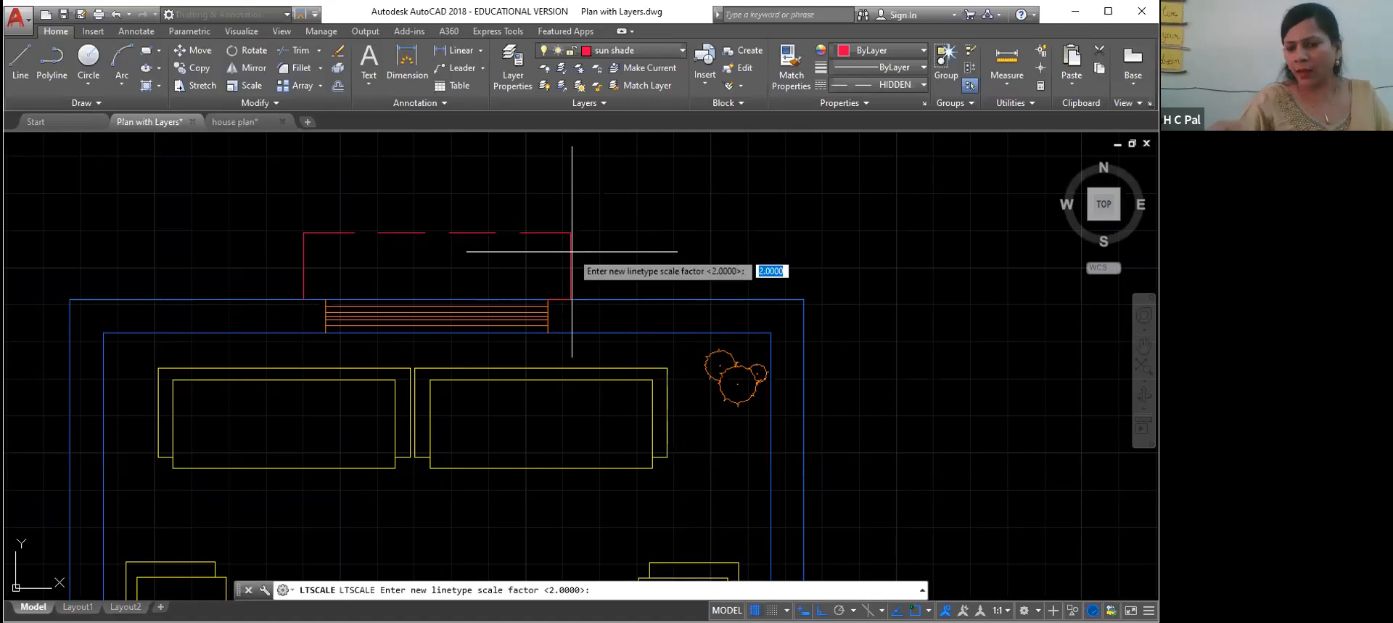
pyautogui.write('1')
pyautogui.press('Return')
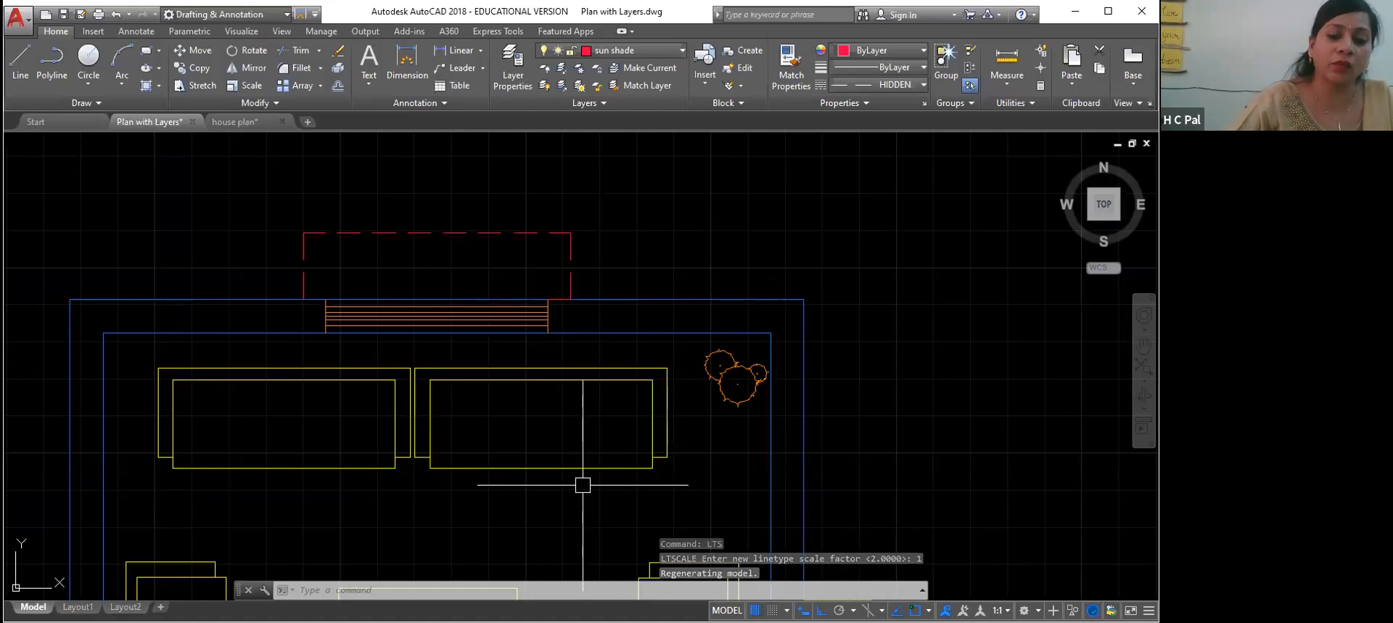
# Step: Delete the yellow sun shade outline on the sofa & other layer outside the room's right window
pyautogui.scroll(-3, 577, 508)
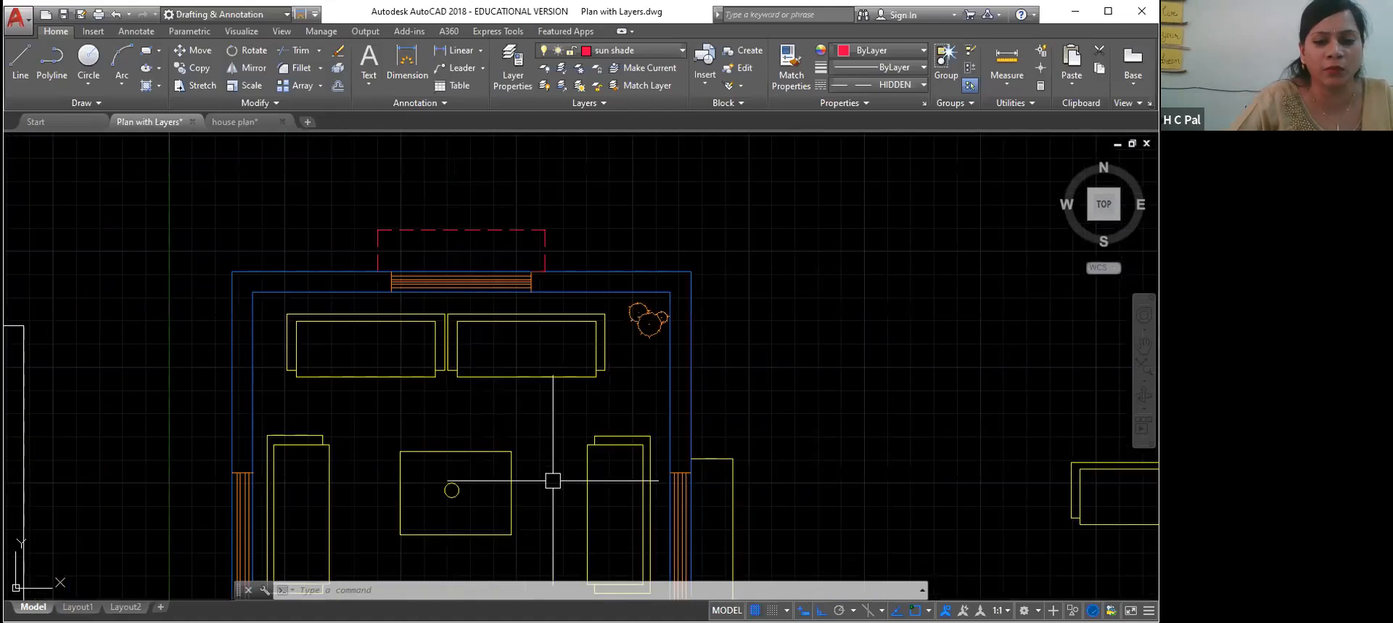
pyautogui.scroll(-2, 551, 476)
pyautogui.moveTo(544, 479); pyautogui.dragTo(536, 403, button='middle')
pyautogui.moveTo(538, 501); pyautogui.dragTo(496, 428, button='middle')
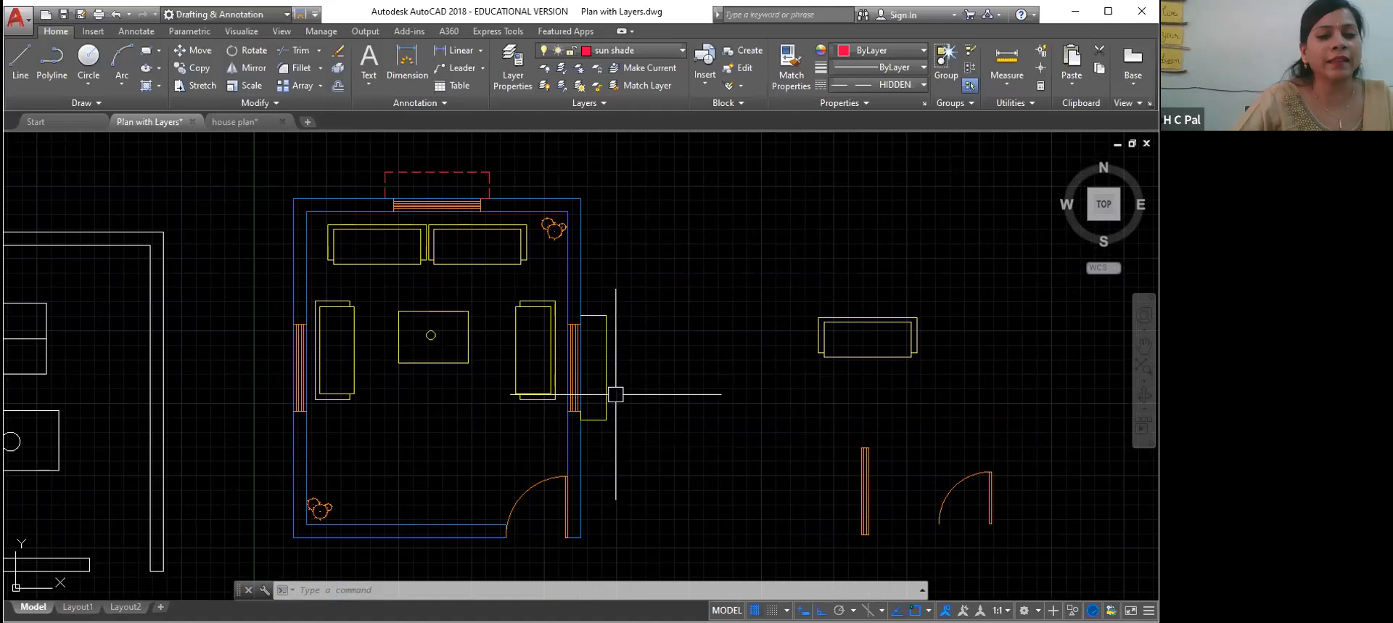
pyautogui.scroll(2, 615, 393)
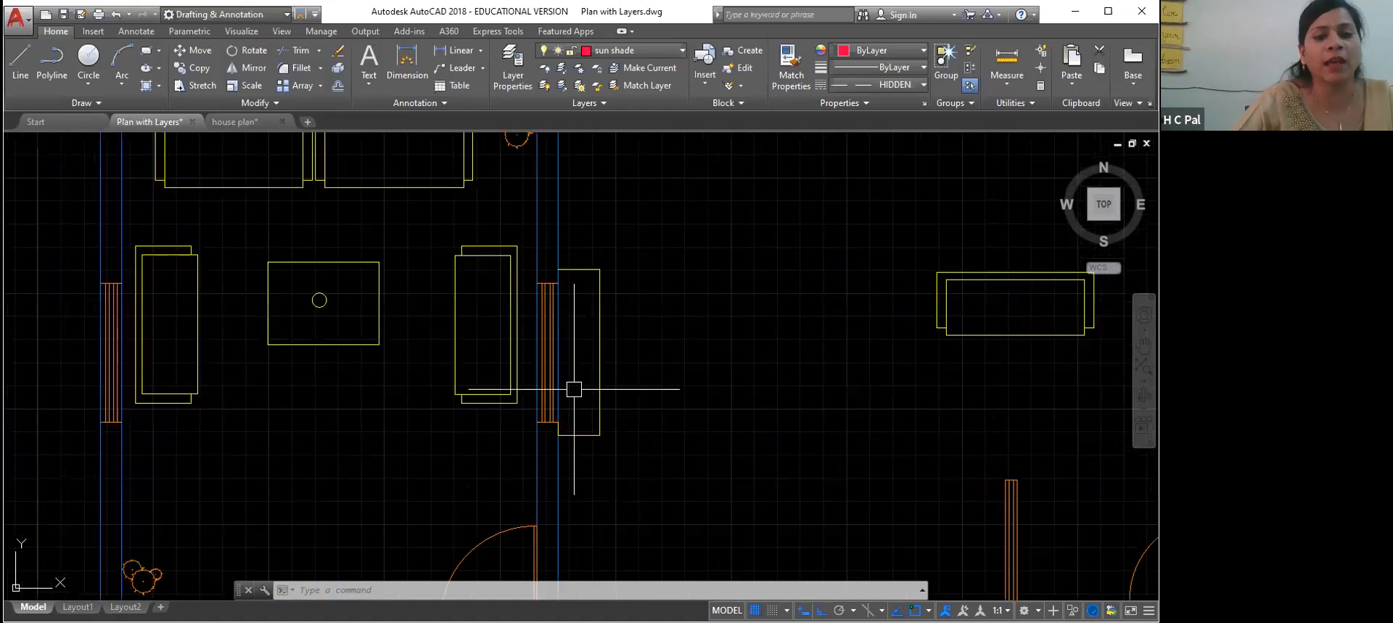
pyautogui.scroll(-2, 573, 390)
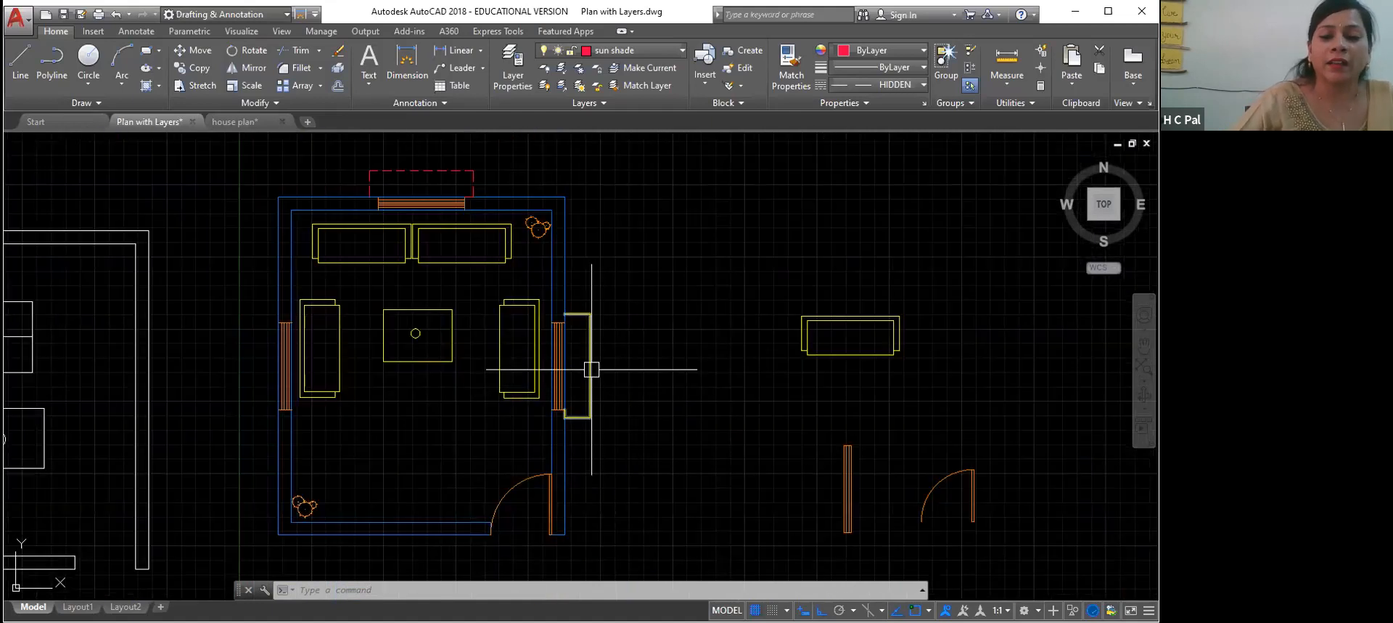
pyautogui.moveTo(592, 367)
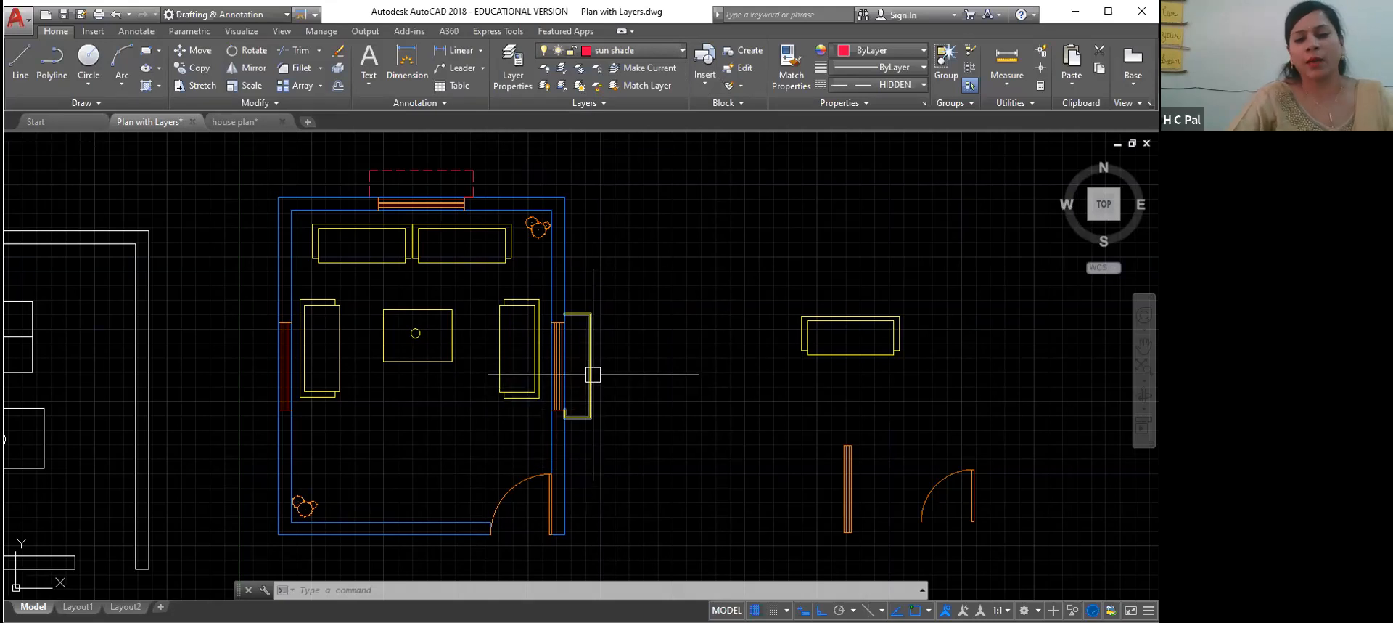
pyautogui.click(593, 375)
pyautogui.moveTo(591, 366)
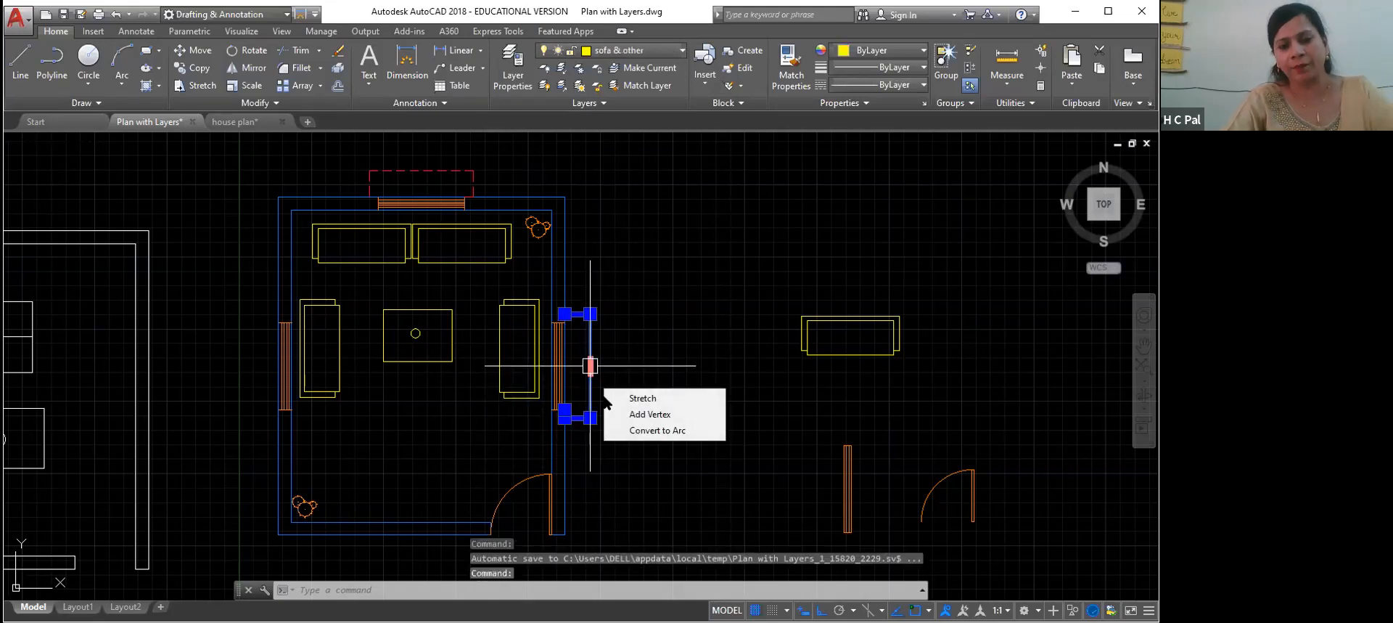
pyautogui.press('Escape')
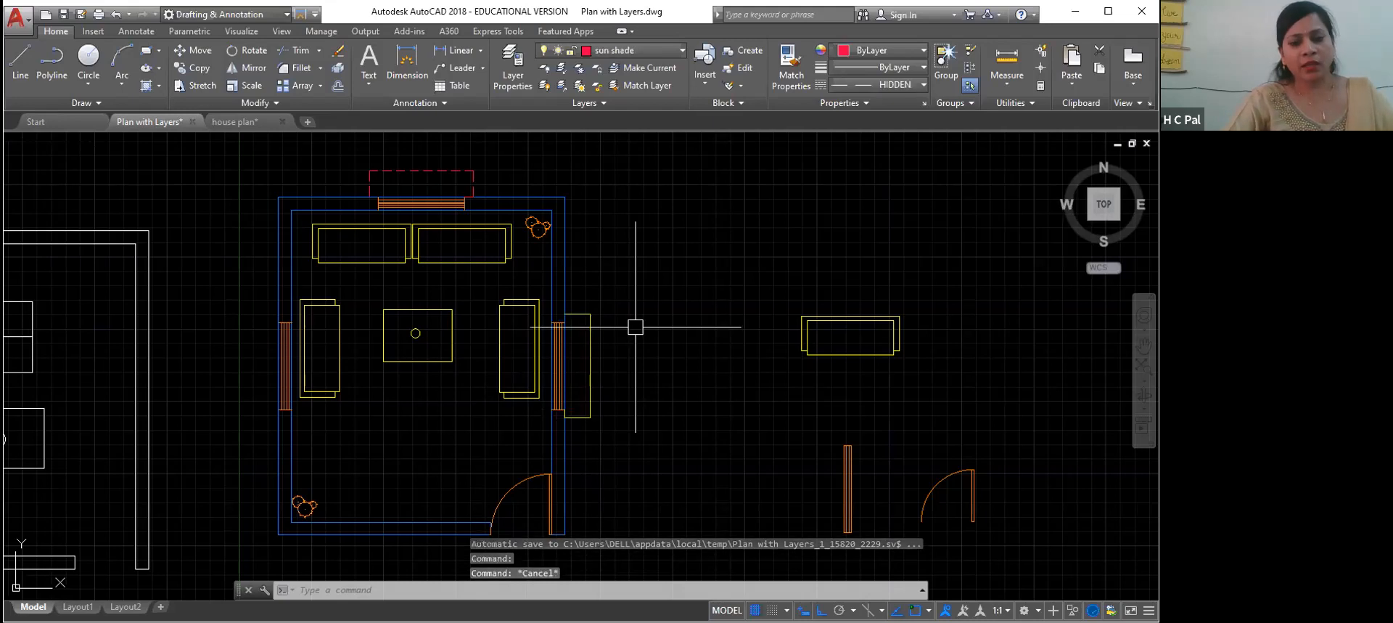
pyautogui.click(589, 346)
pyautogui.press('Delete')
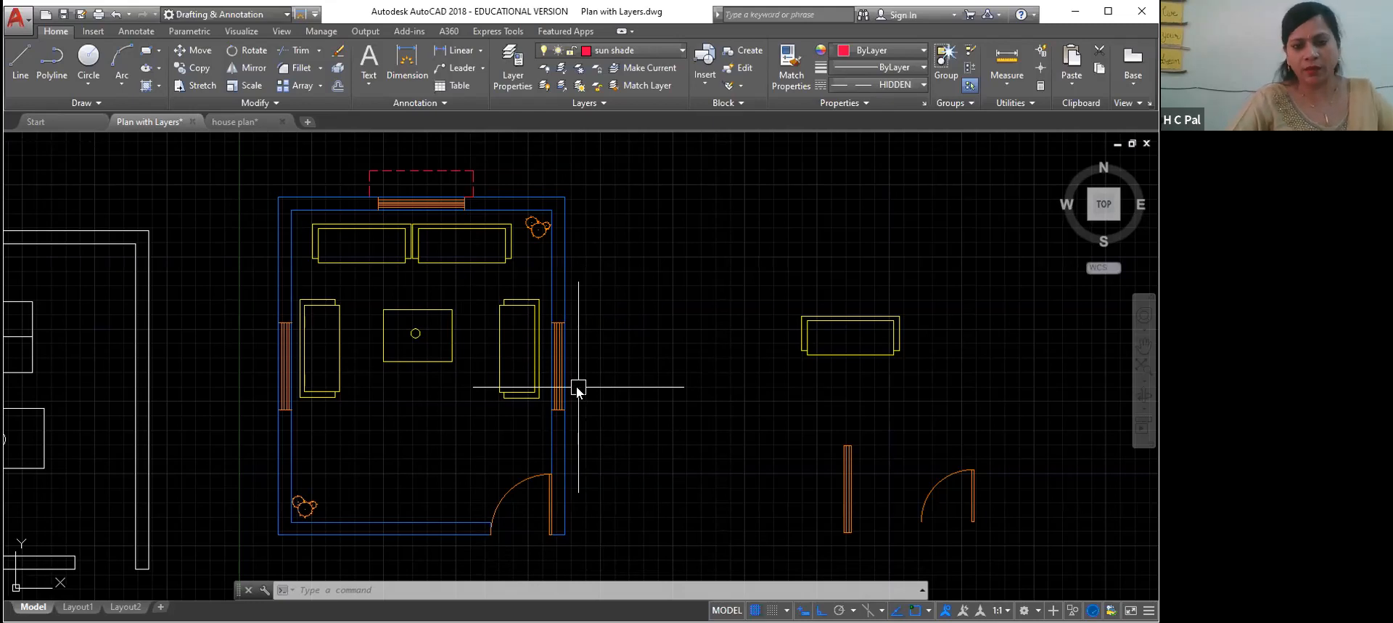
# Step: Draw the right window's sun shade with lines from its lower outer corner: 6" down, 1'6" right, 6' up and 1'6" left
pyautogui.press('l')
pyautogui.press('Return')
pyautogui.click(565, 410)
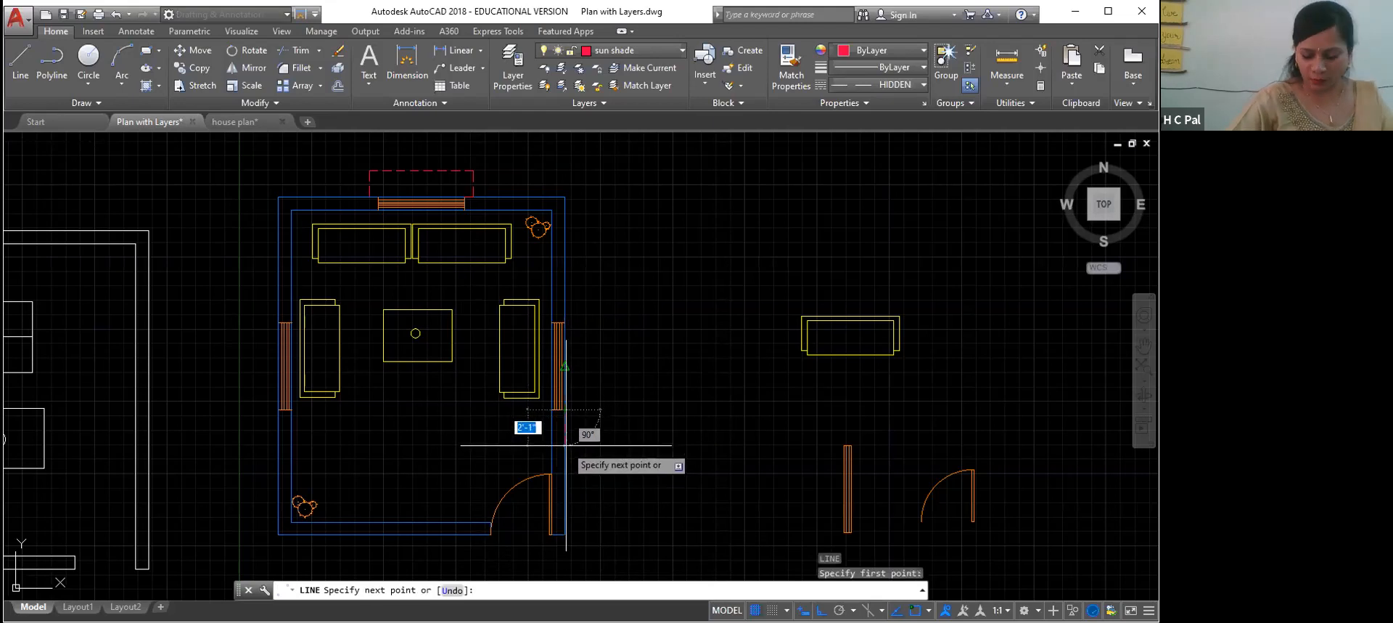
pyautogui.write('6')
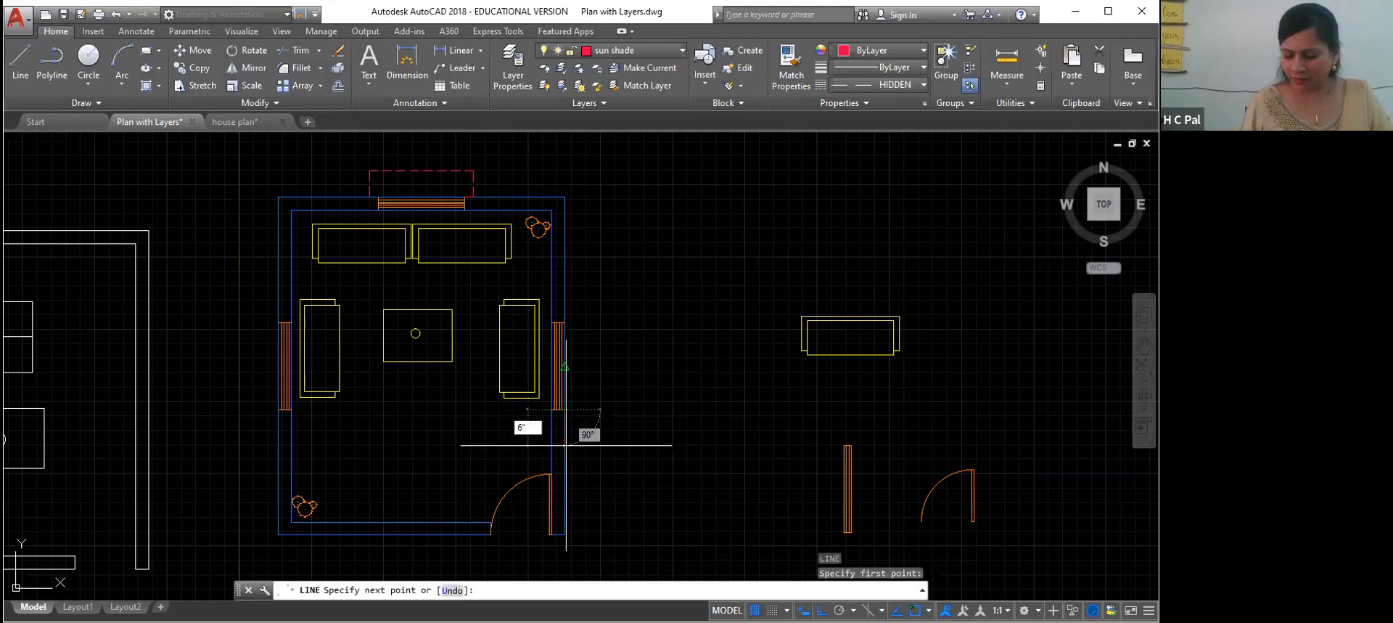
pyautogui.press('Return')
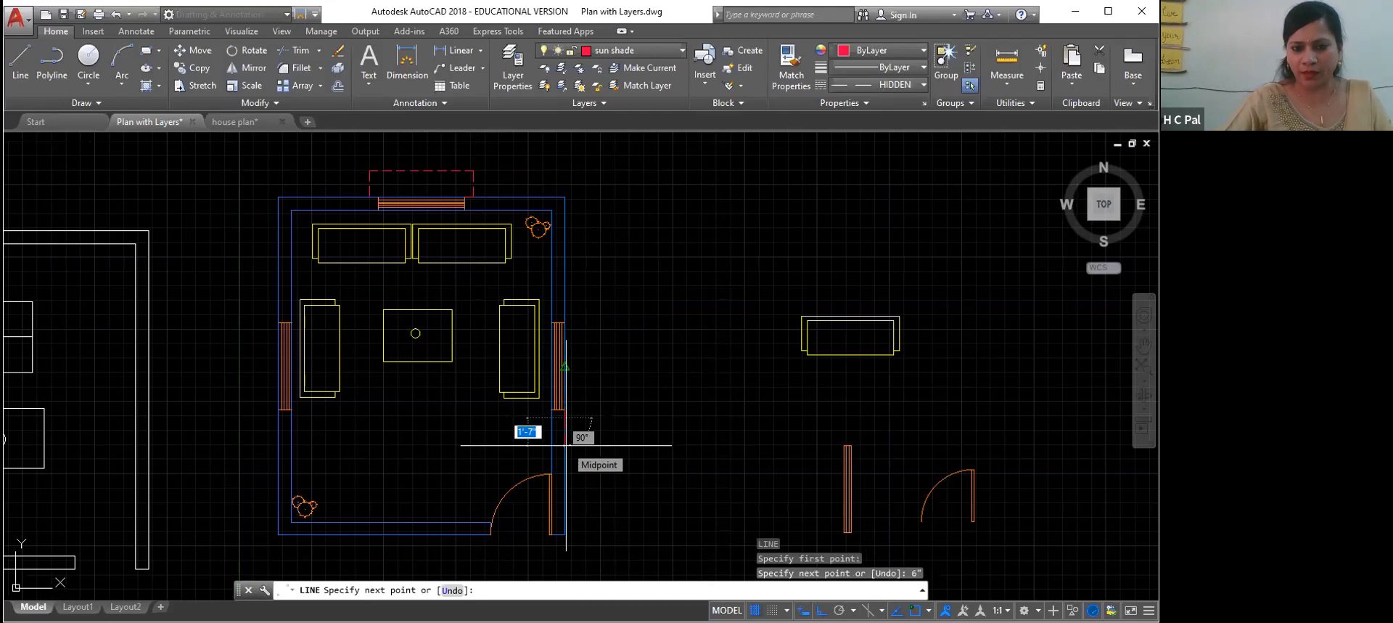
pyautogui.write("1'")
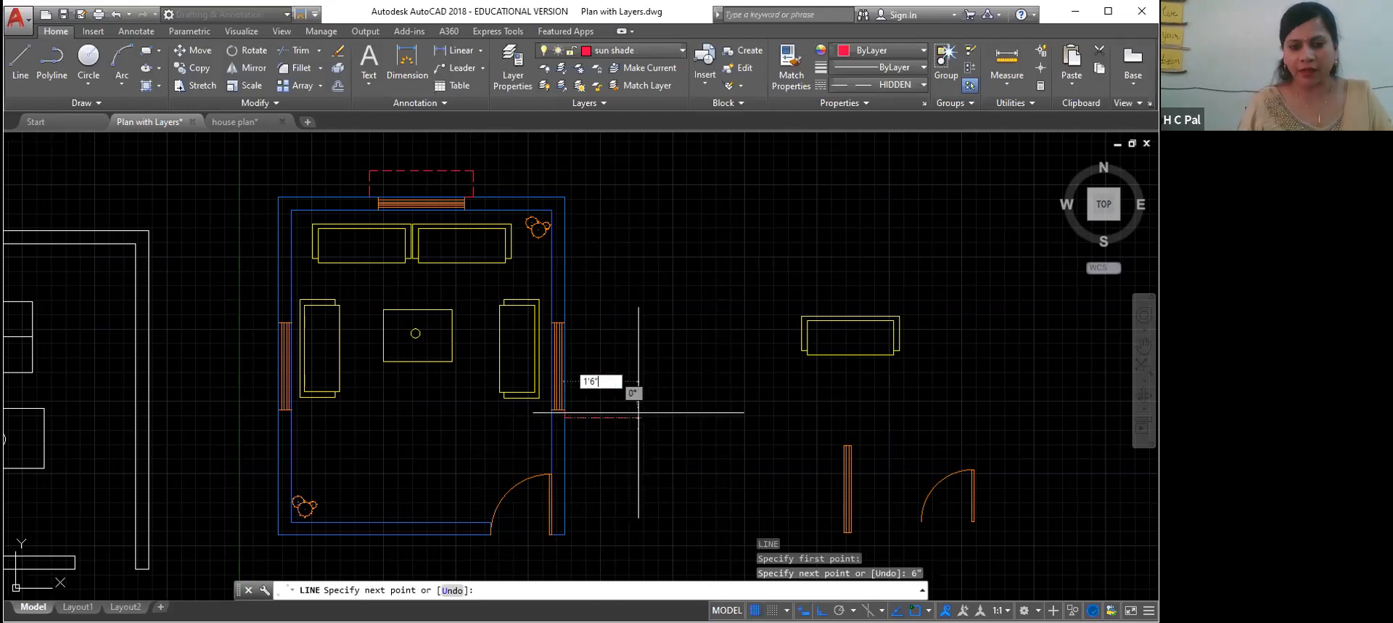
pyautogui.write('6"')
pyautogui.press('Return')
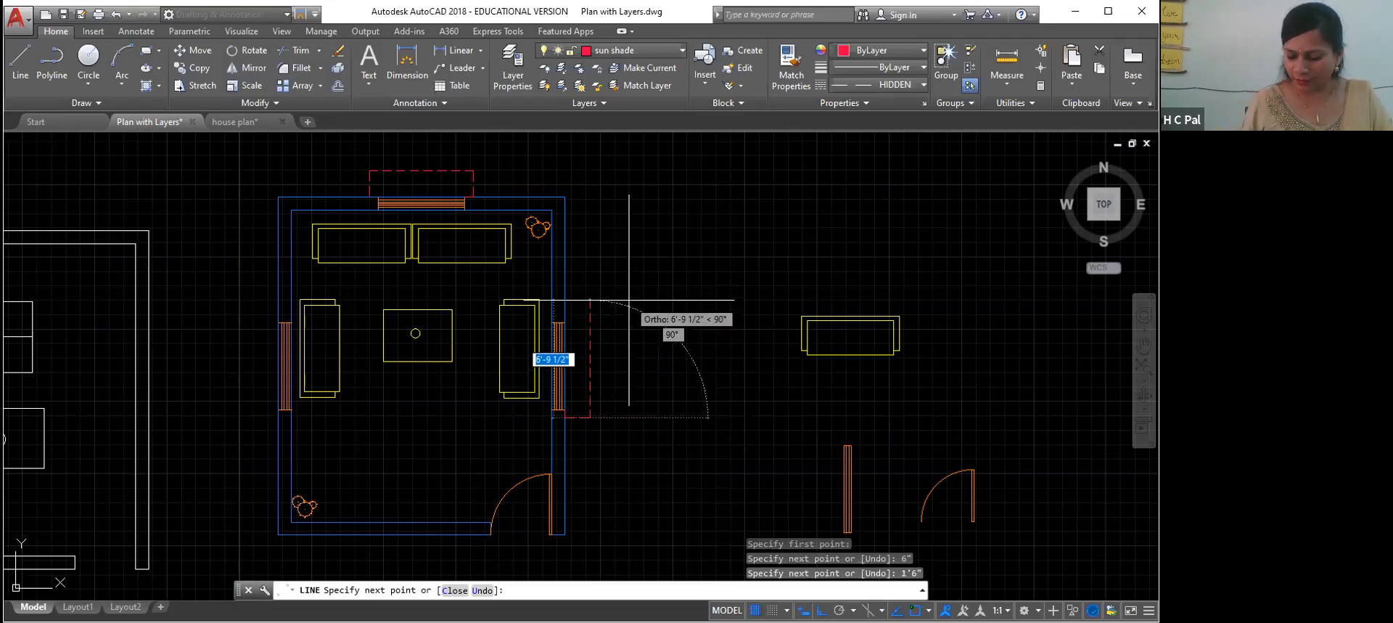
pyautogui.write('6')
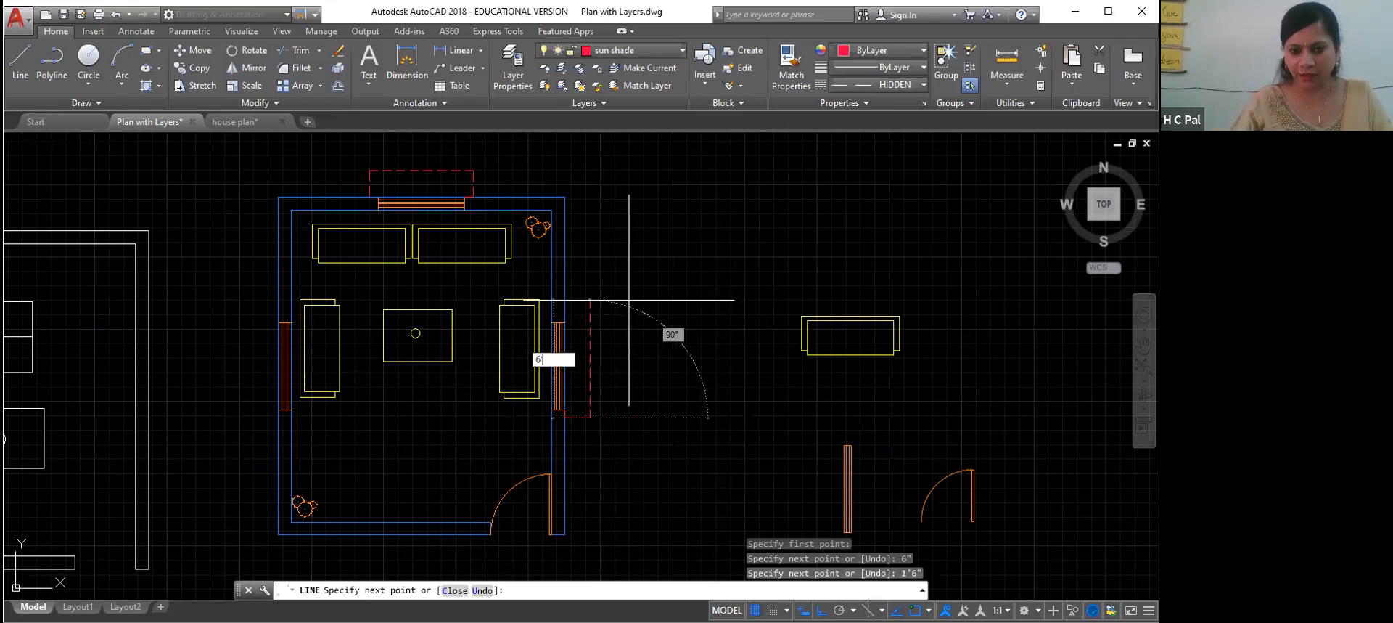
pyautogui.write('"')
pyautogui.press('Return')
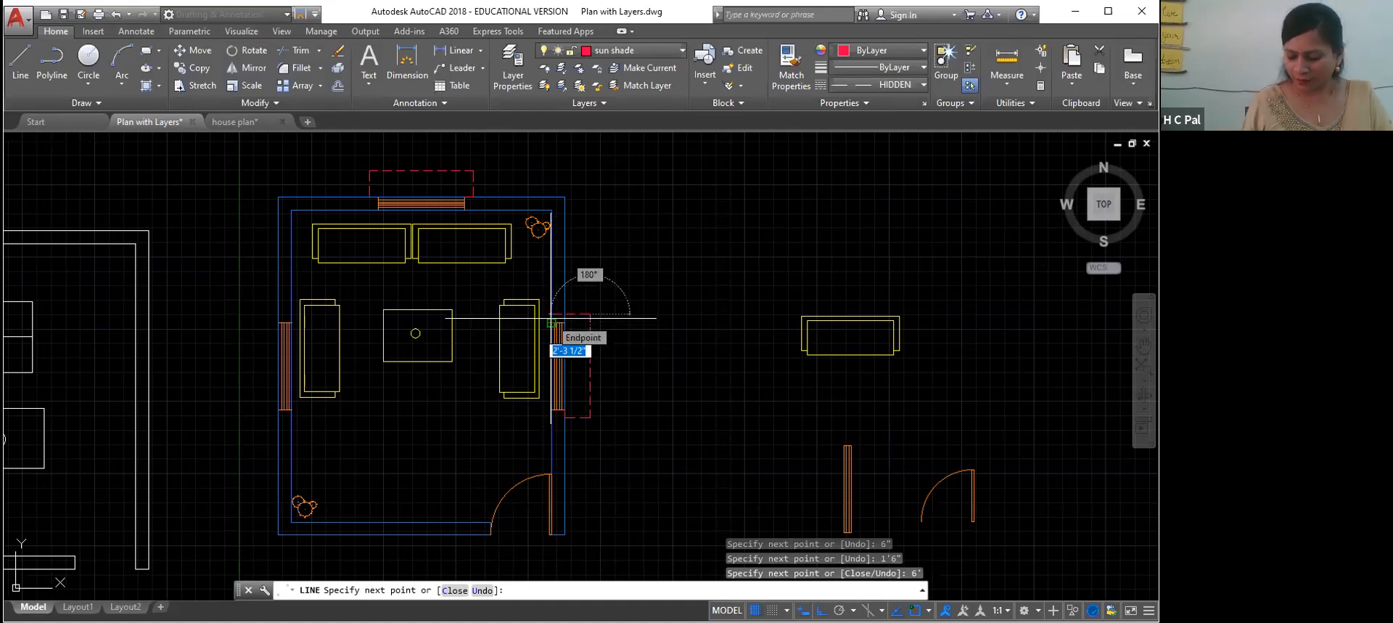
pyautogui.write("1'")
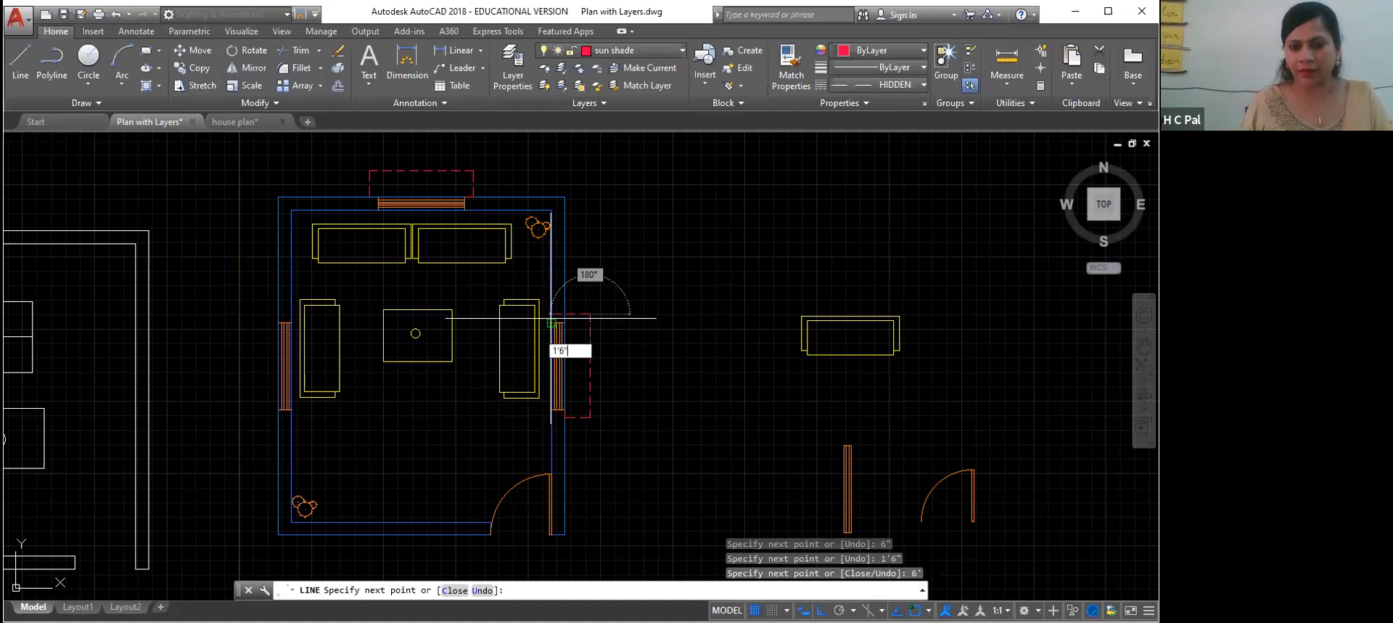
pyautogui.write('6"')
pyautogui.press('Return')
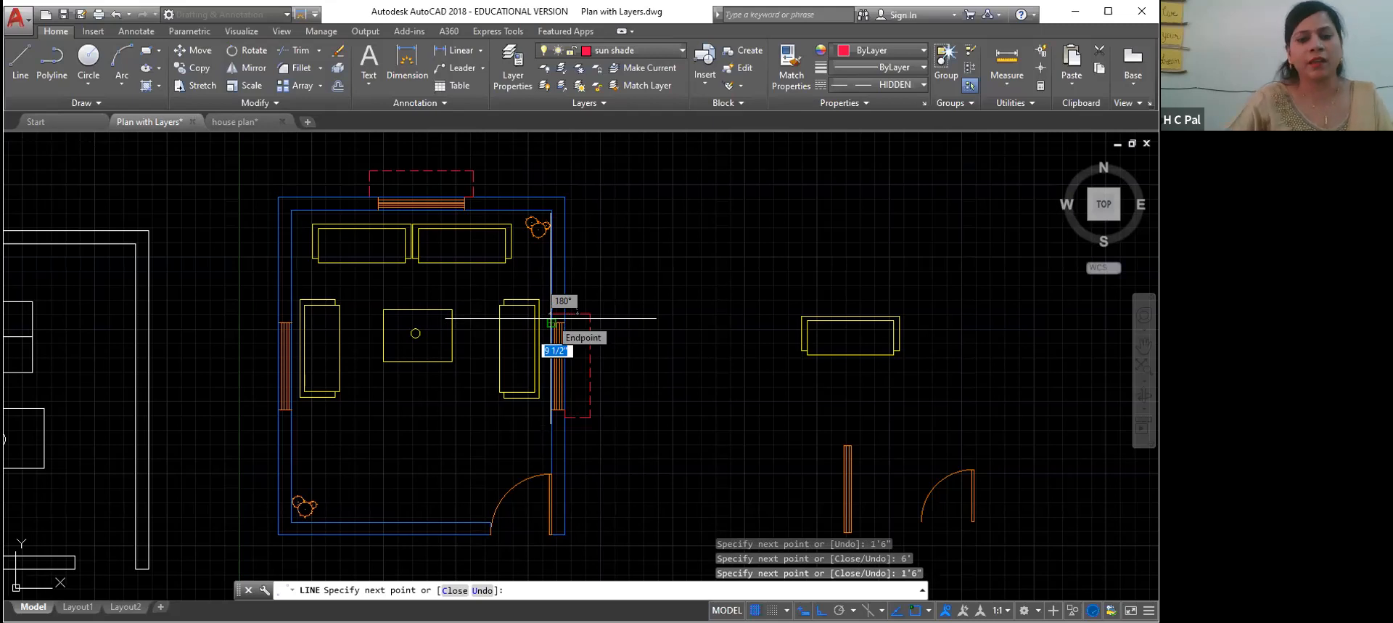
pyautogui.press('Return')
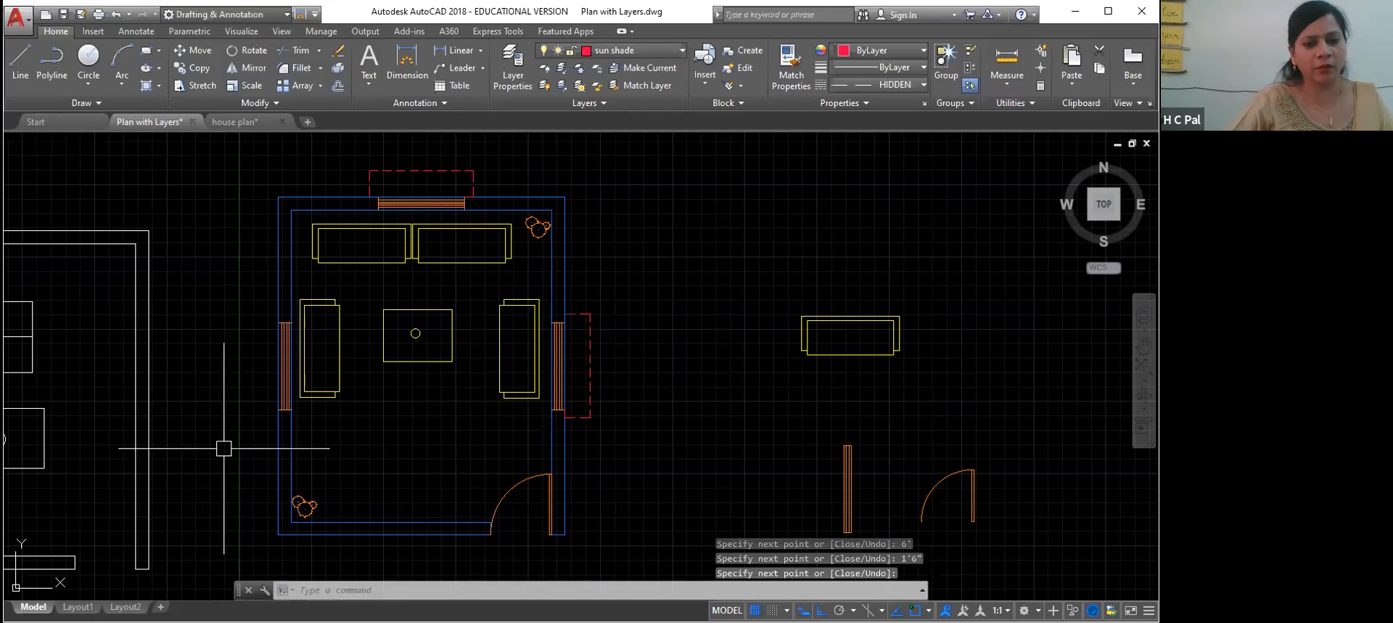
# Step: Draw the left window's sun shade with lines from its lower outer corner: 6" down, 1'6" left, 6' up and 1'6" right
pyautogui.press('Return')
pyautogui.click(282, 411)
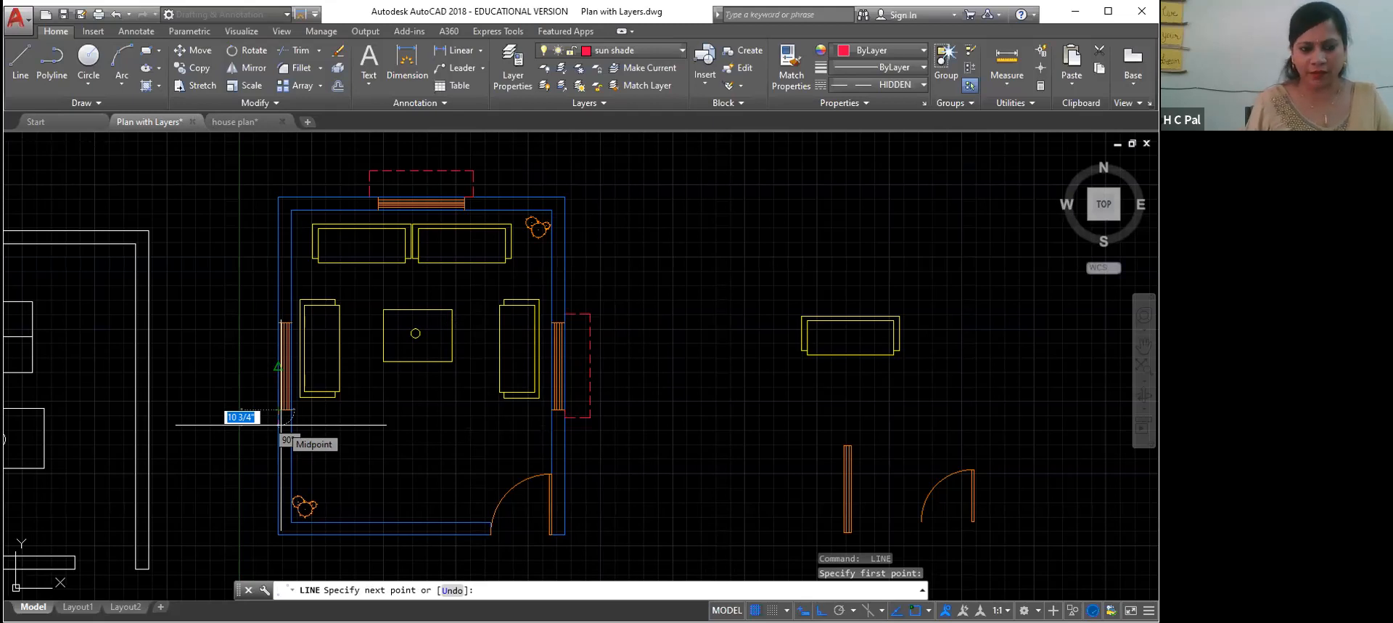
pyautogui.write('6"')
pyautogui.press('Return')
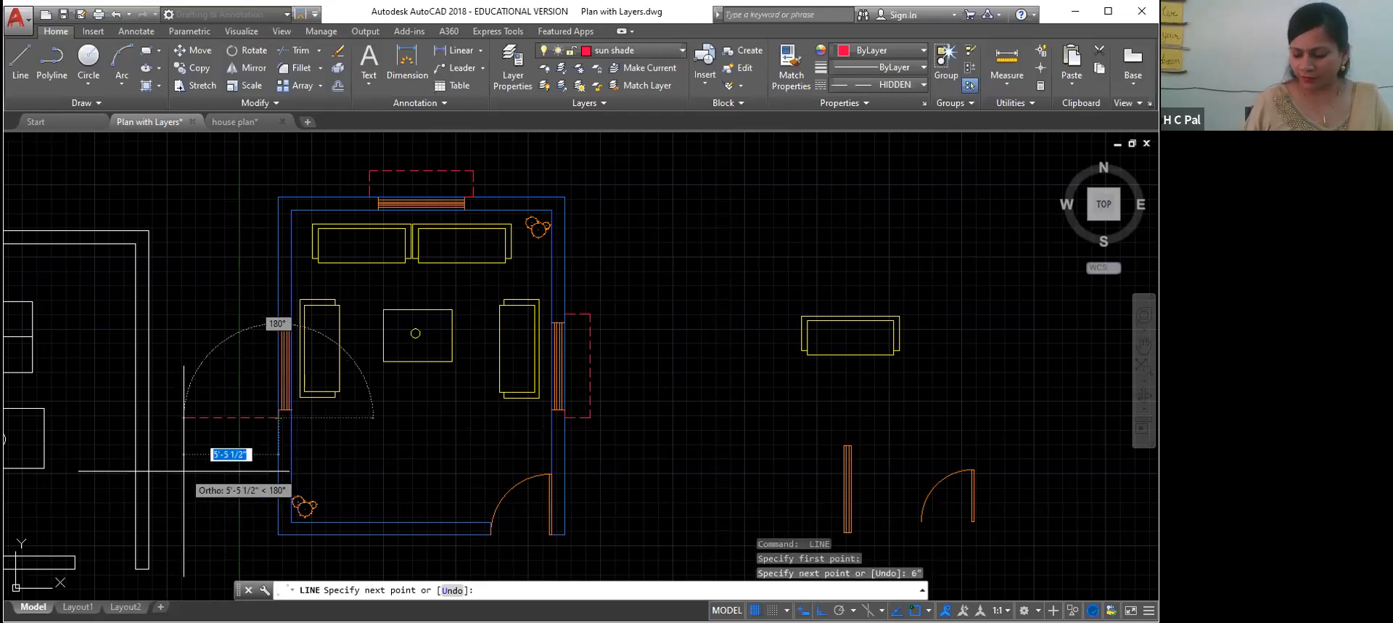
pyautogui.write('1\'6"')
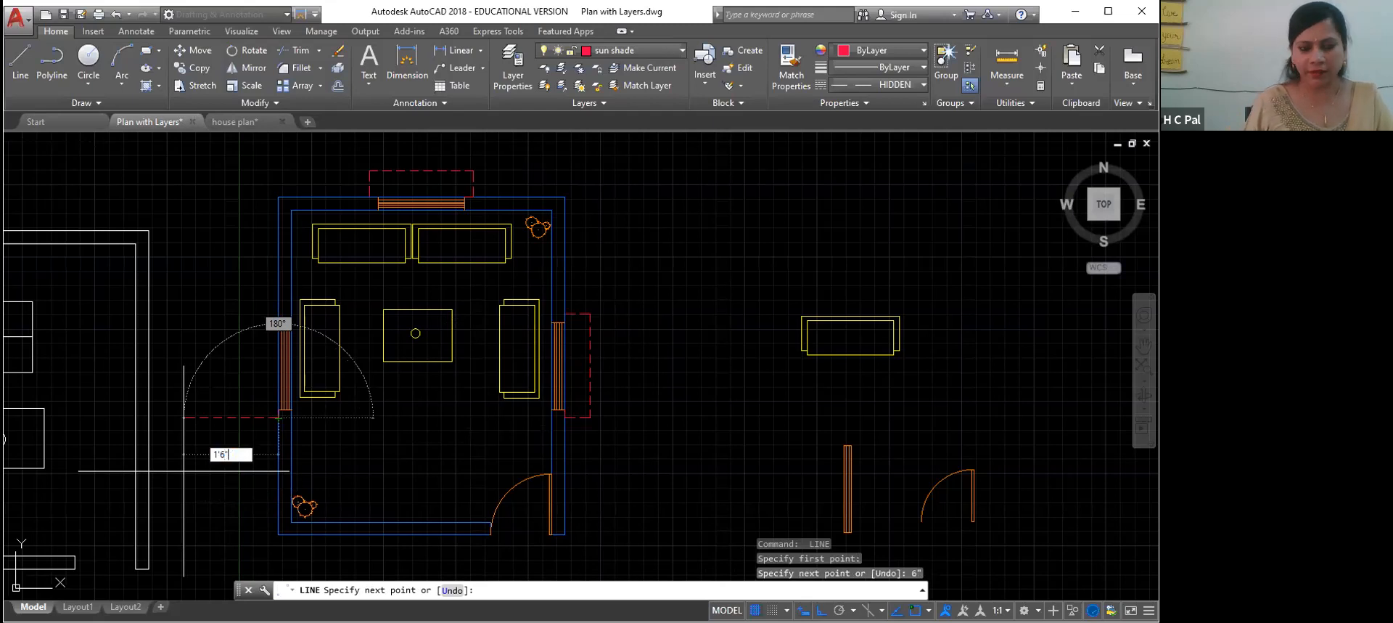
pyautogui.press('Return')
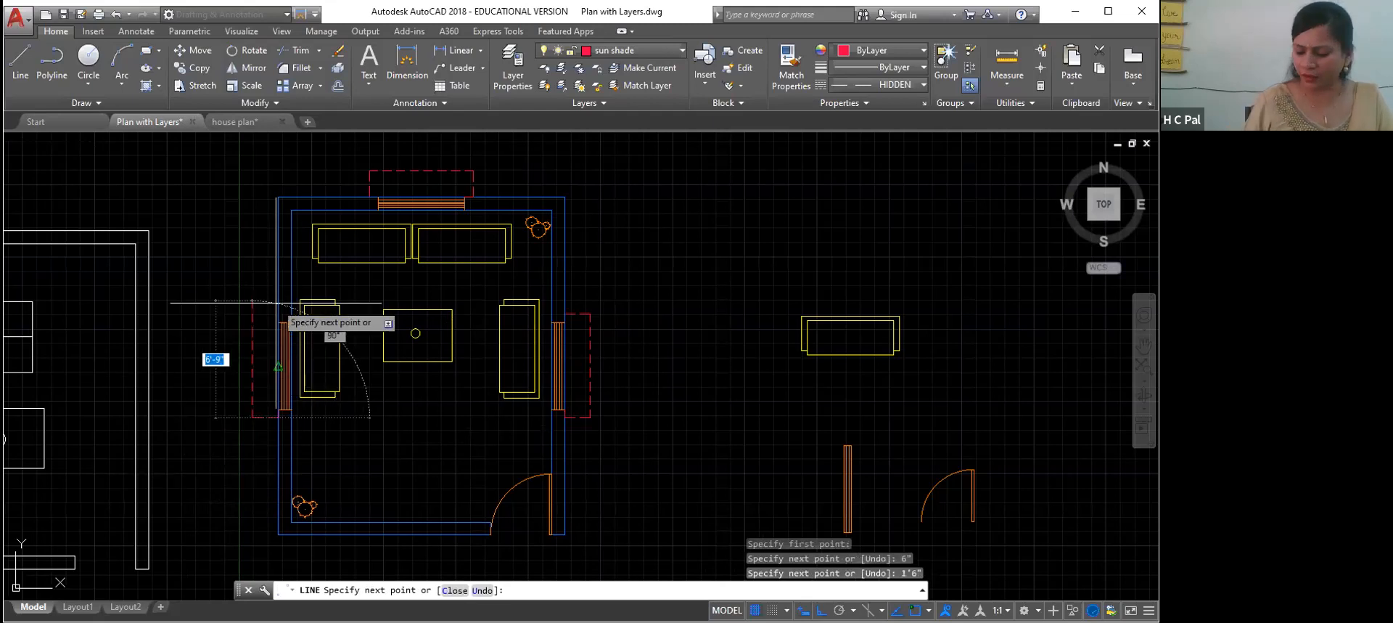
pyautogui.write("6'")
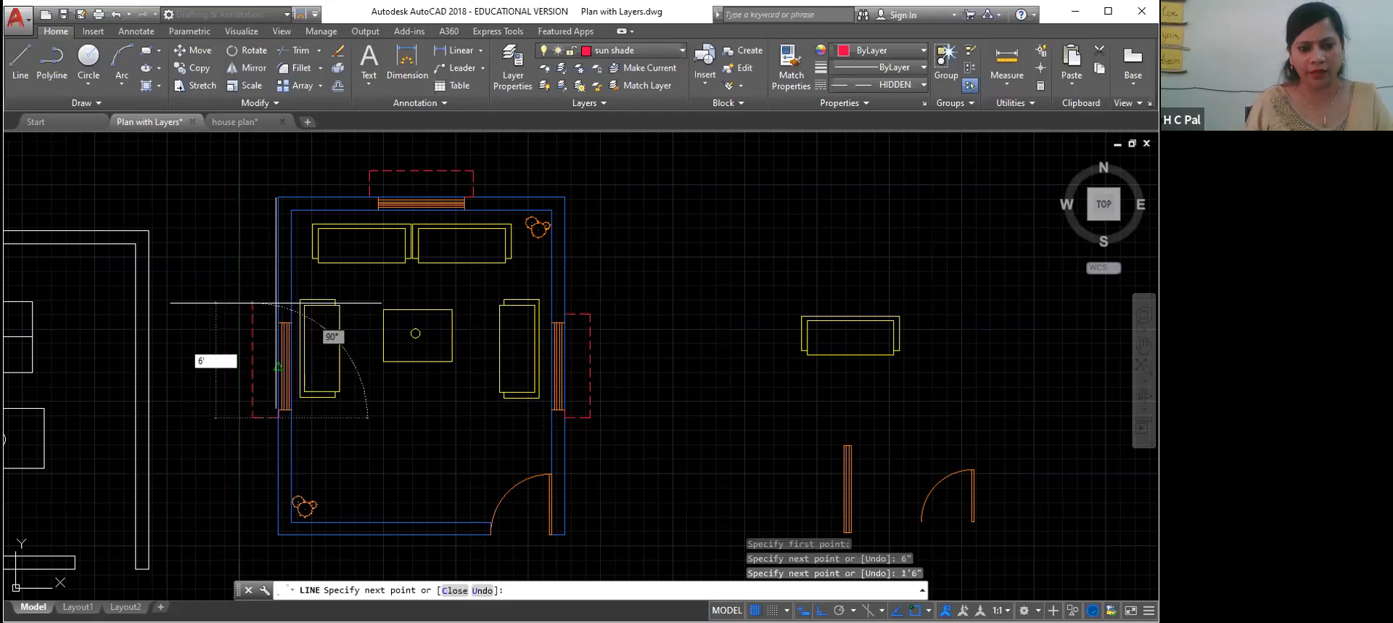
pyautogui.press('Return')
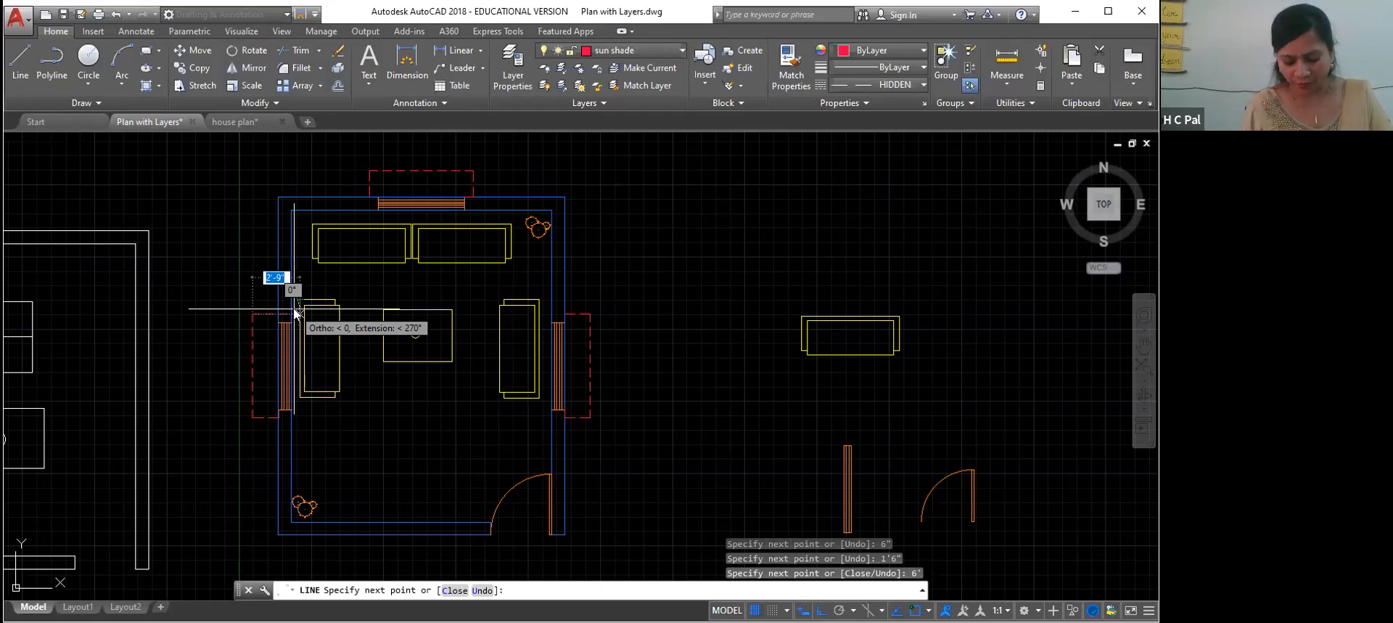
pyautogui.write('1\'6"')
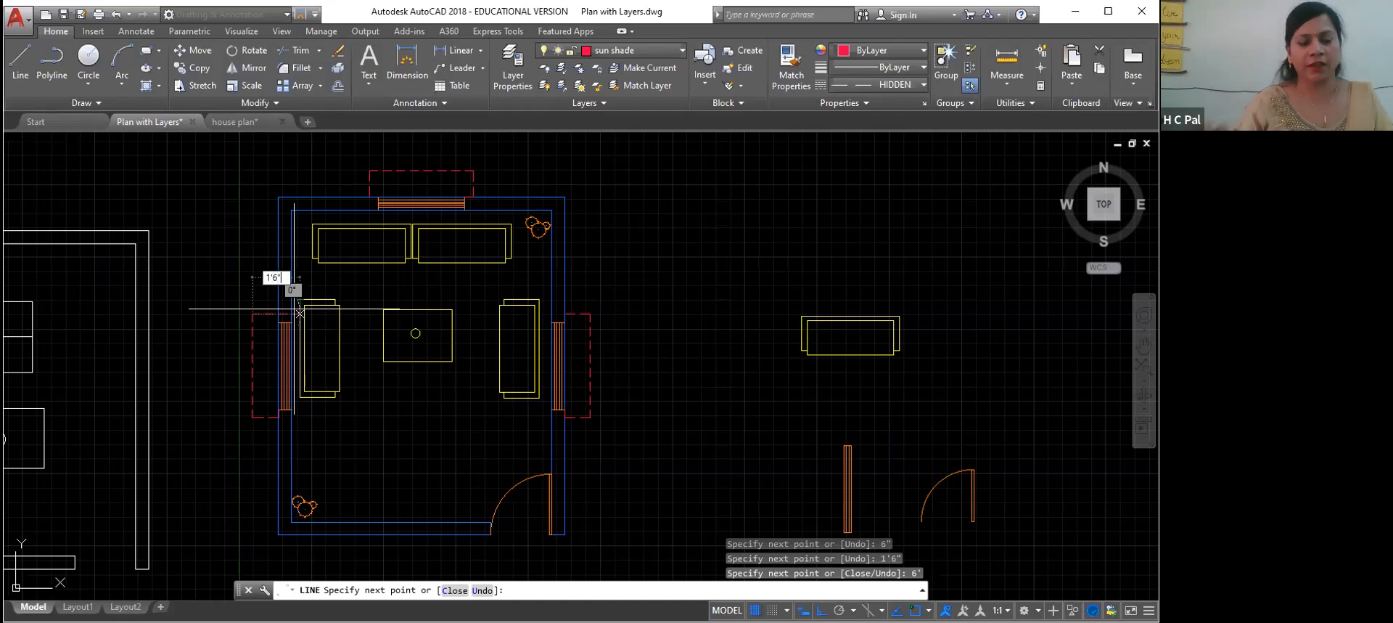
pyautogui.press('Return')
pyautogui.press('Return')
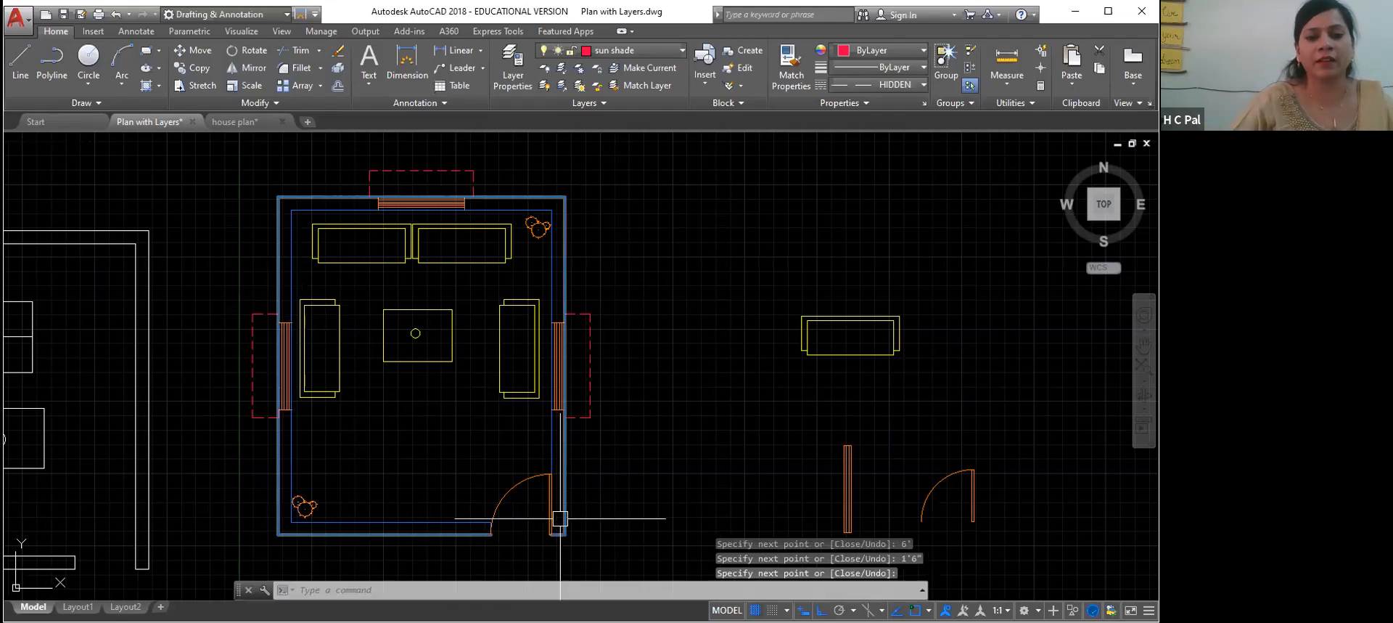
pyautogui.moveTo(569, 546); pyautogui.dragTo(569, 495, button='middle')
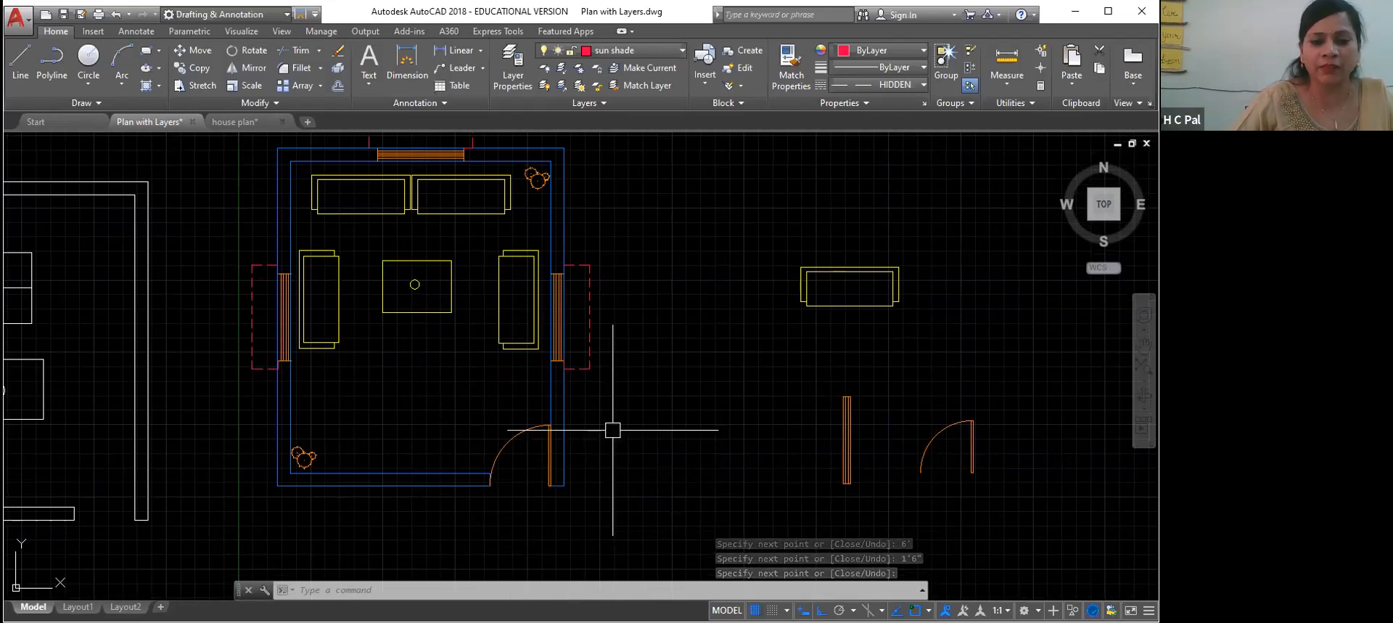
pyautogui.moveTo(613, 429); pyautogui.dragTo(615, 454, button='middle')
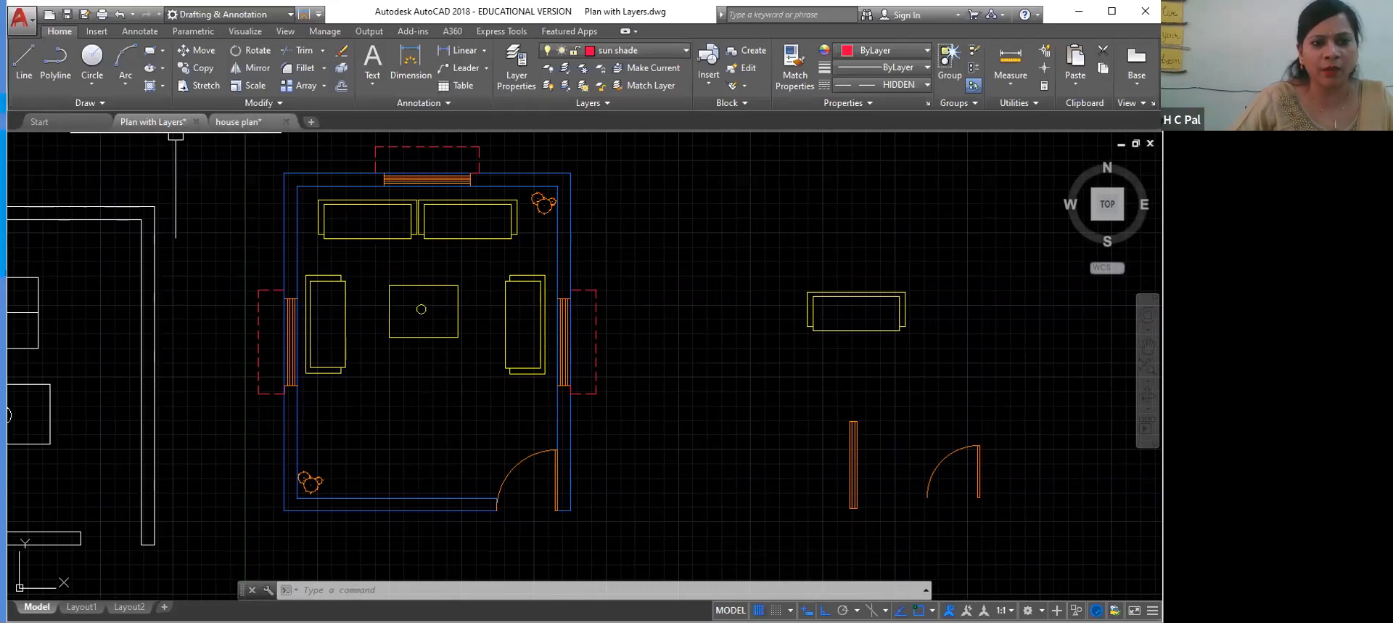
# Step: Switch to the house plan drawing
pyautogui.click(238, 121)
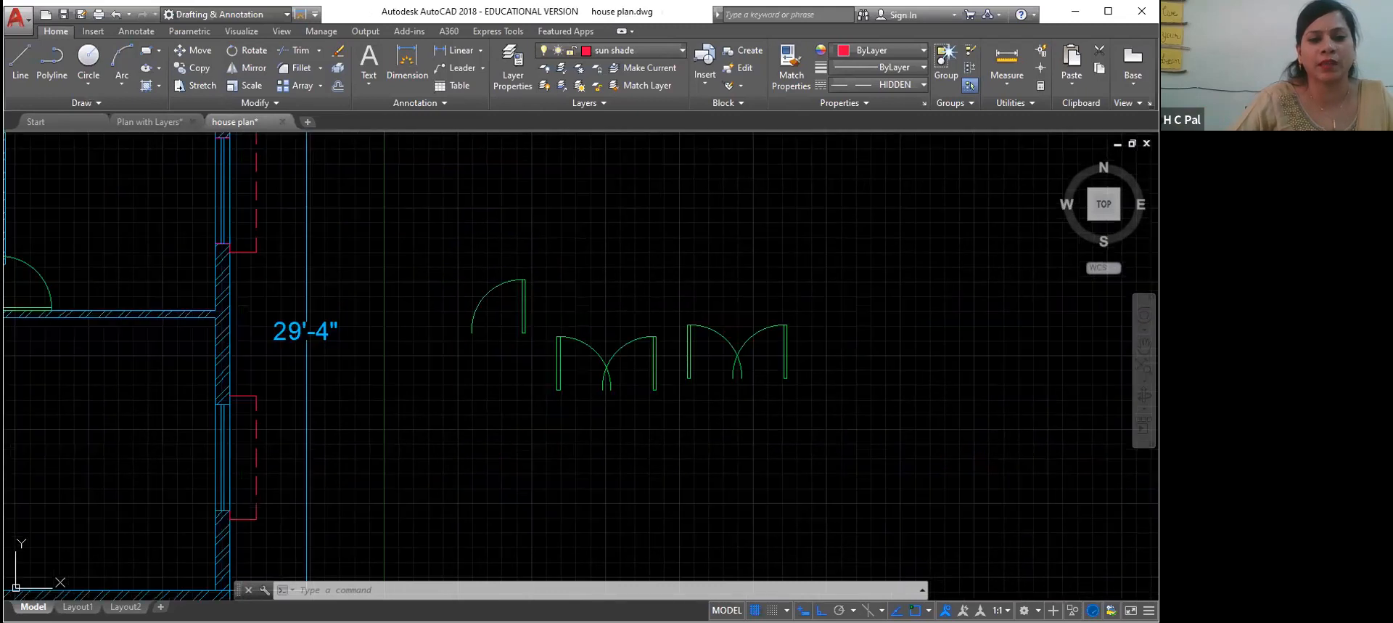
pyautogui.moveTo(291, 349); pyautogui.dragTo(649, 395, button='middle')
pyautogui.moveTo(439, 429); pyautogui.dragTo(456, 431, button='middle')
pyautogui.scroll(-2, 520, 440)
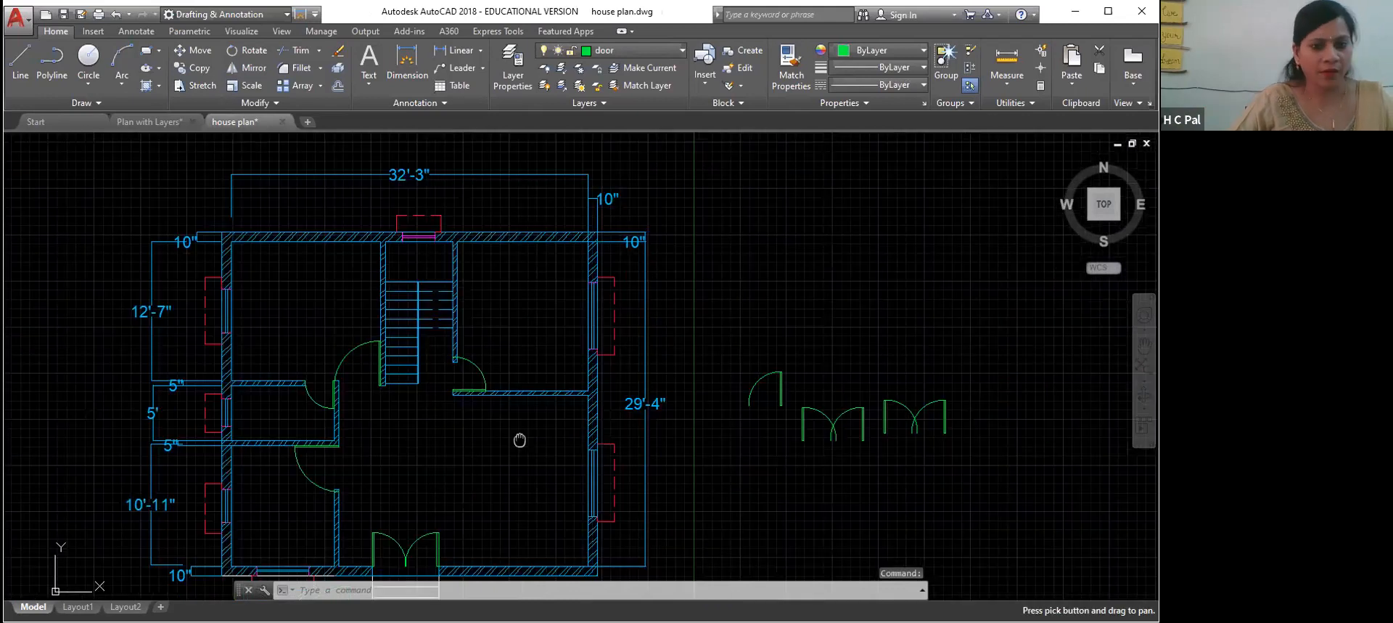
pyautogui.scroll(3, 479, 415)
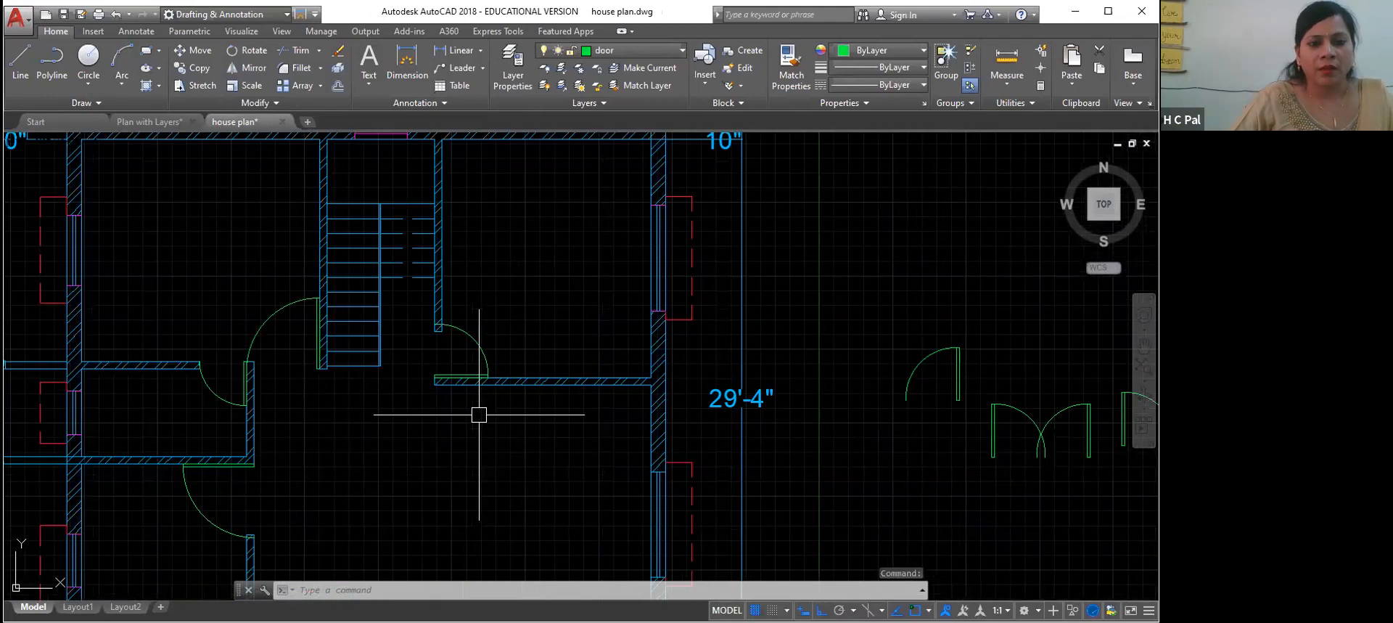
# Step: Move all the staircase lines in the house plan onto the stair layer
pyautogui.click(410, 197)
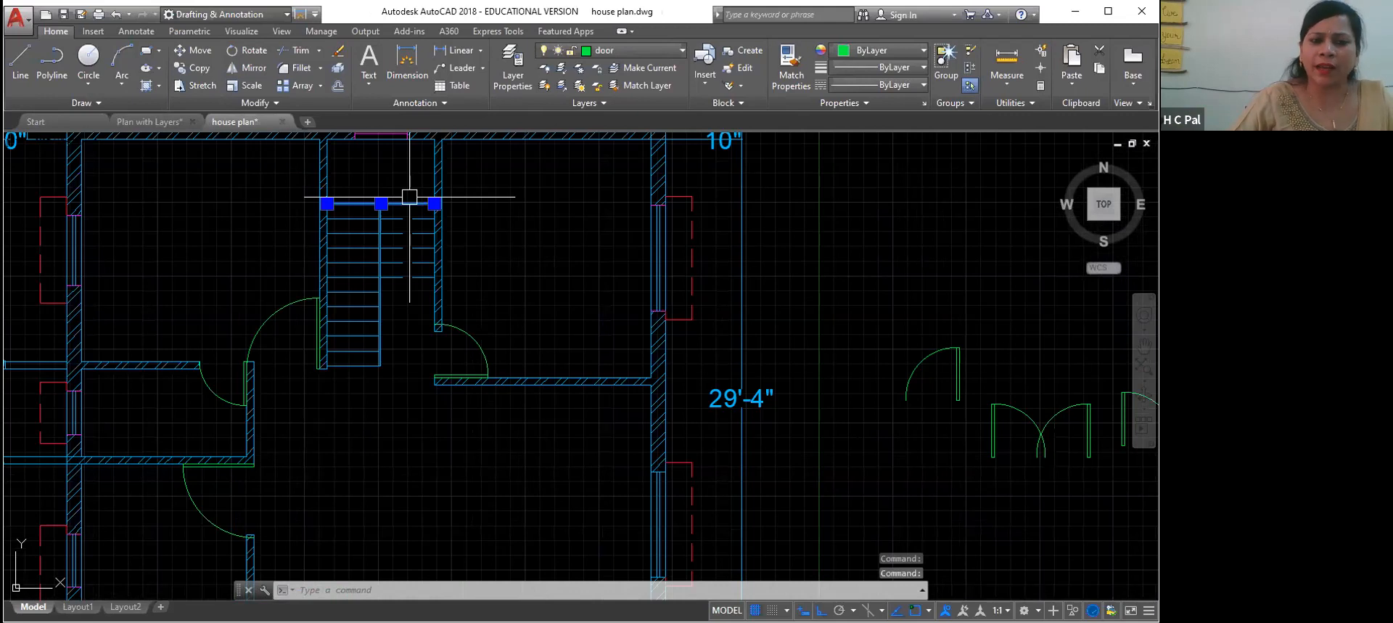
pyautogui.press('Escape')
pyautogui.click(420, 187)
pyautogui.click(349, 361)
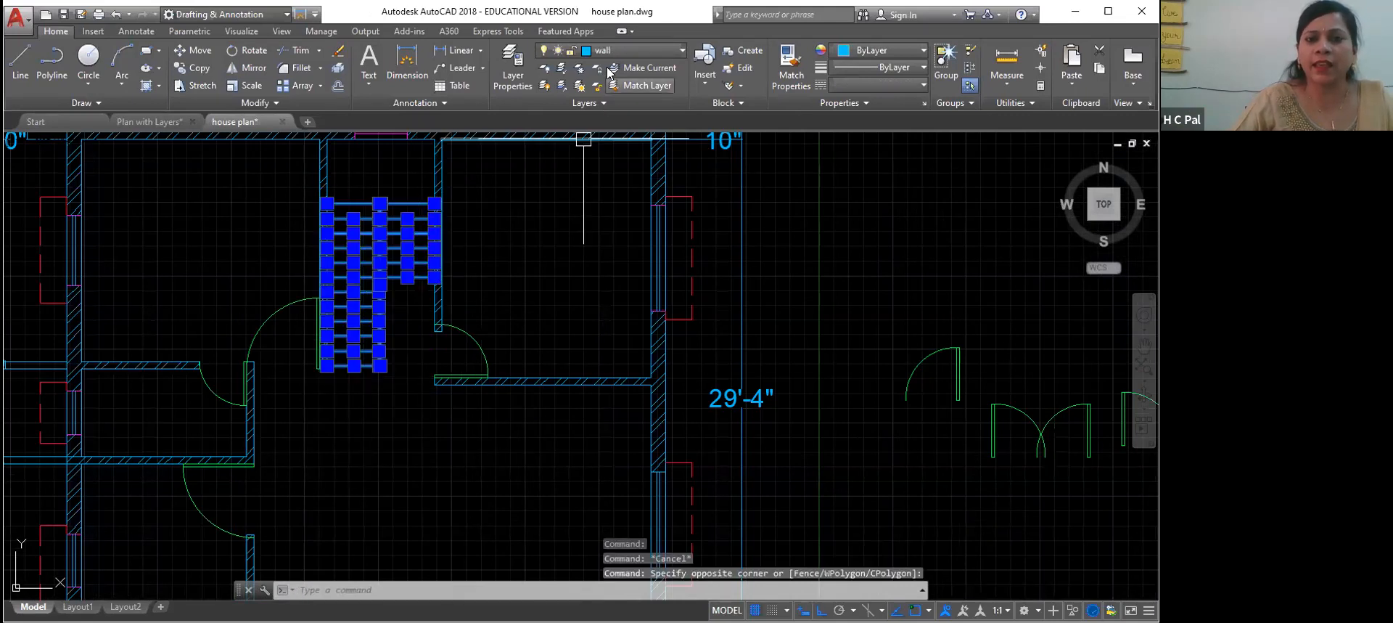
pyautogui.click(682, 50)
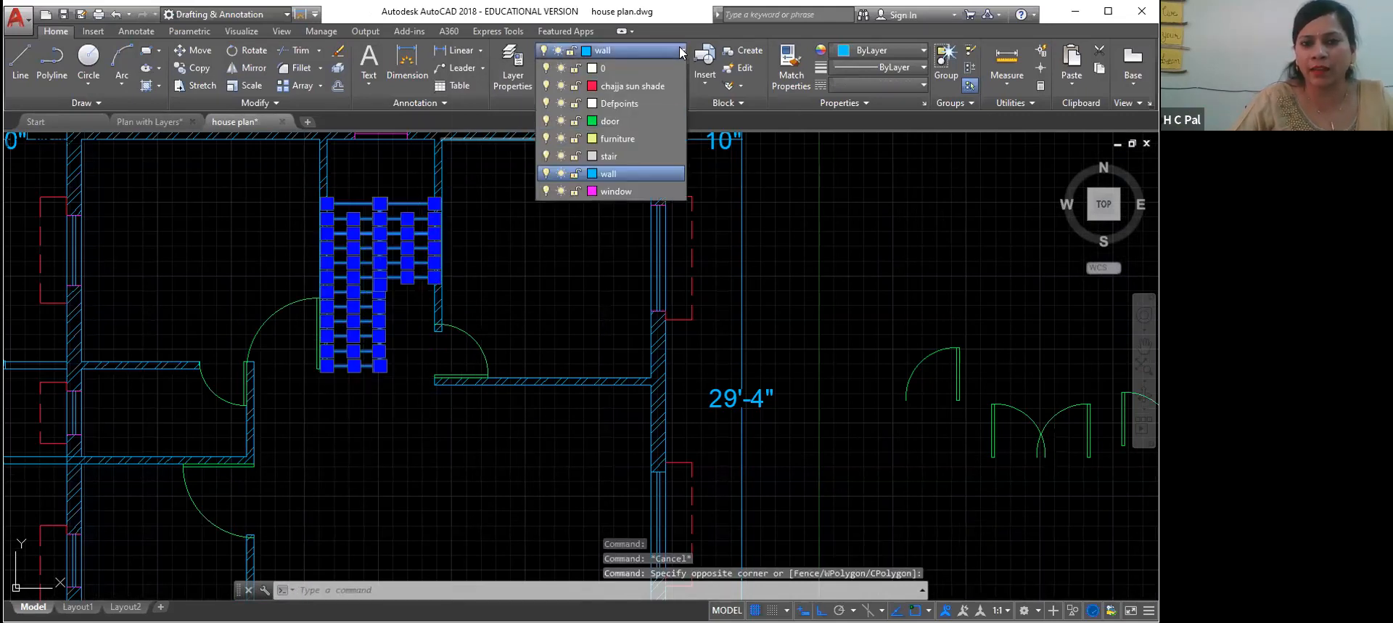
pyautogui.click(615, 191)
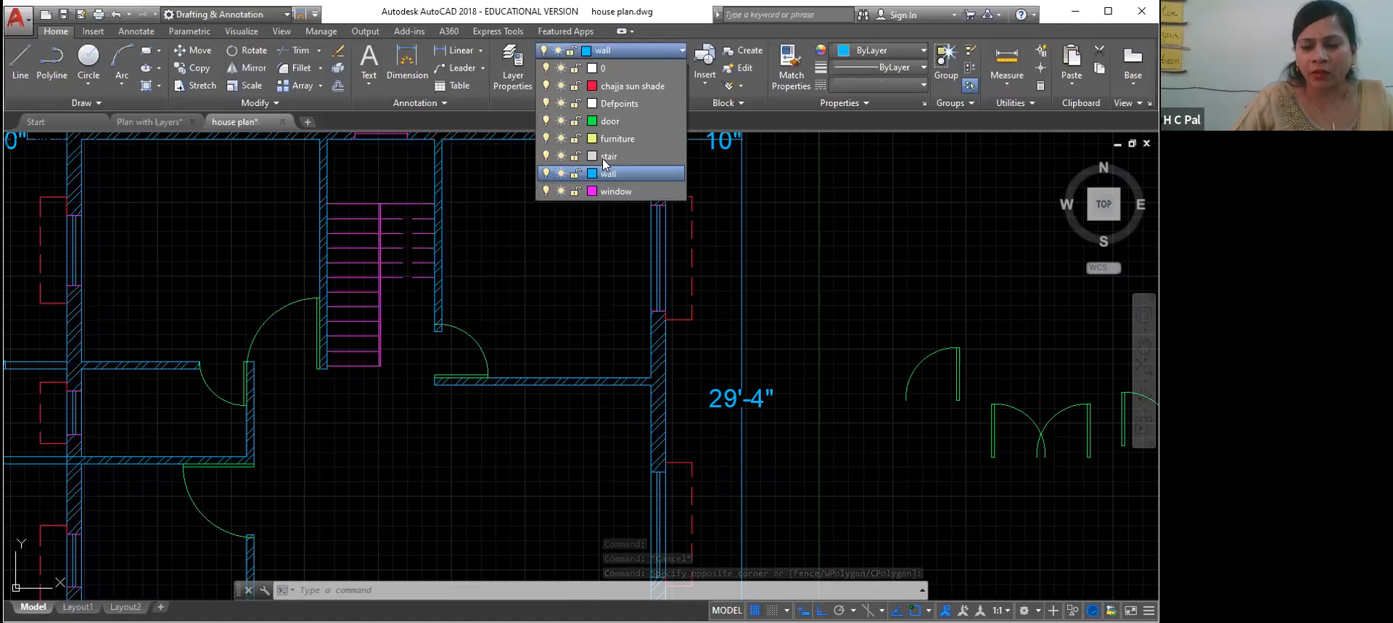
pyautogui.click(605, 156)
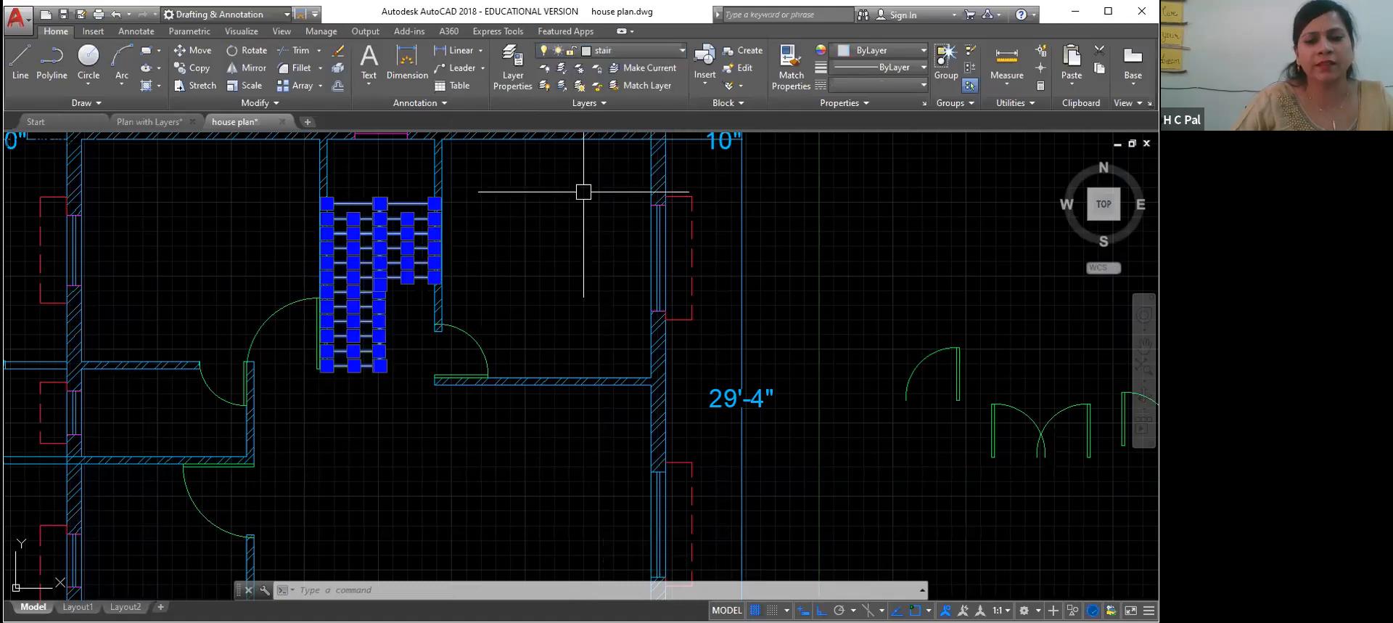
pyautogui.click(405, 420)
pyautogui.press('Escape')
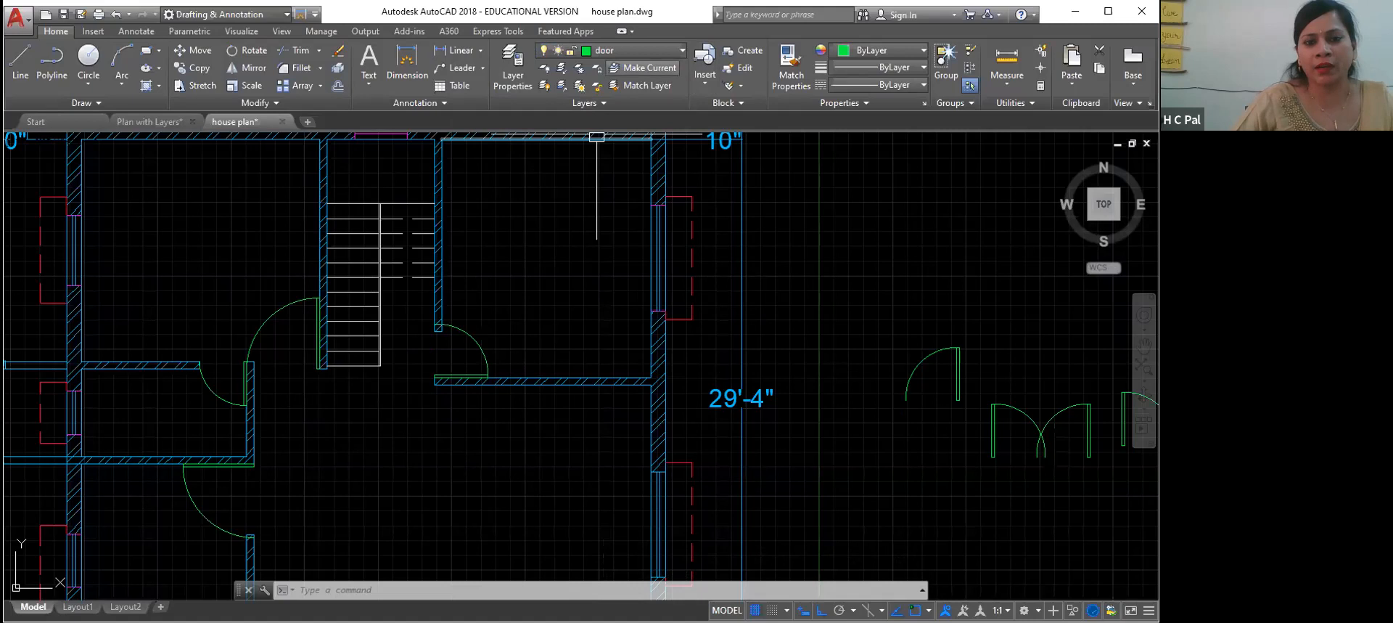
# Step: Put the right wall's lower window and both of its end lines on the window layer, keeping colour 210 for that layer
pyautogui.moveTo(383, 461); pyautogui.dragTo(396, 403, button='middle')
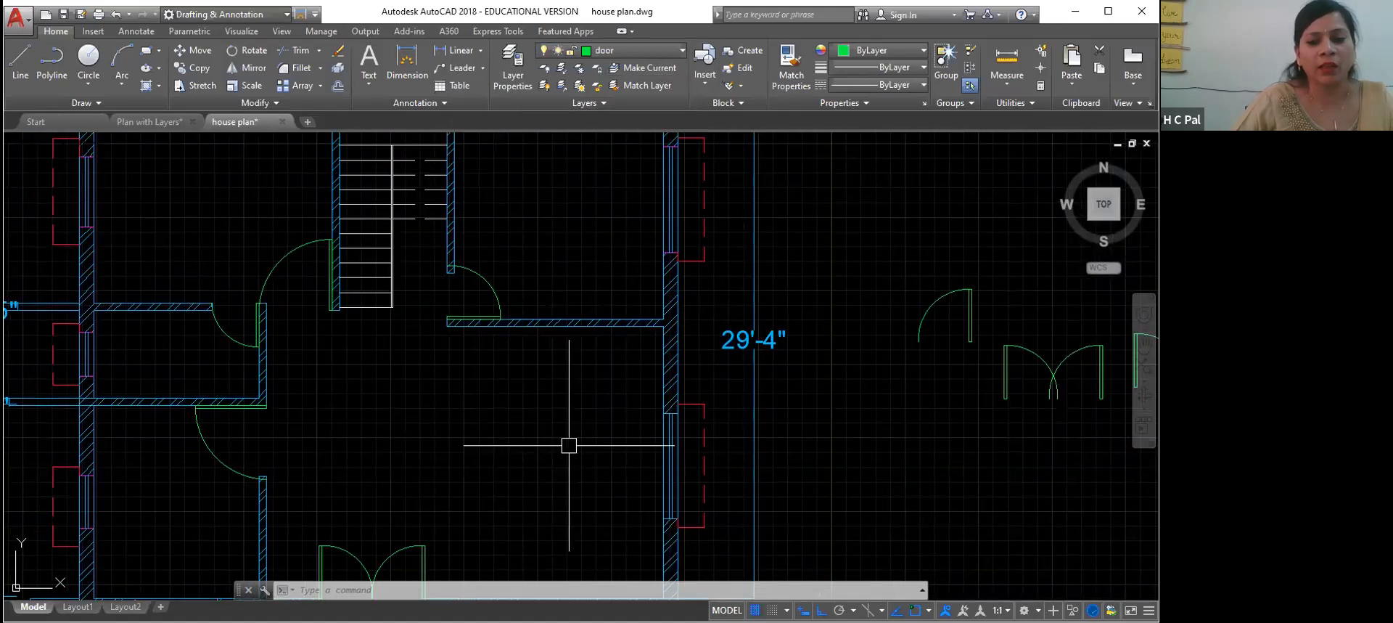
pyautogui.scroll(4, 569, 445)
pyautogui.moveTo(569, 445); pyautogui.dragTo(399, 314, button='middle')
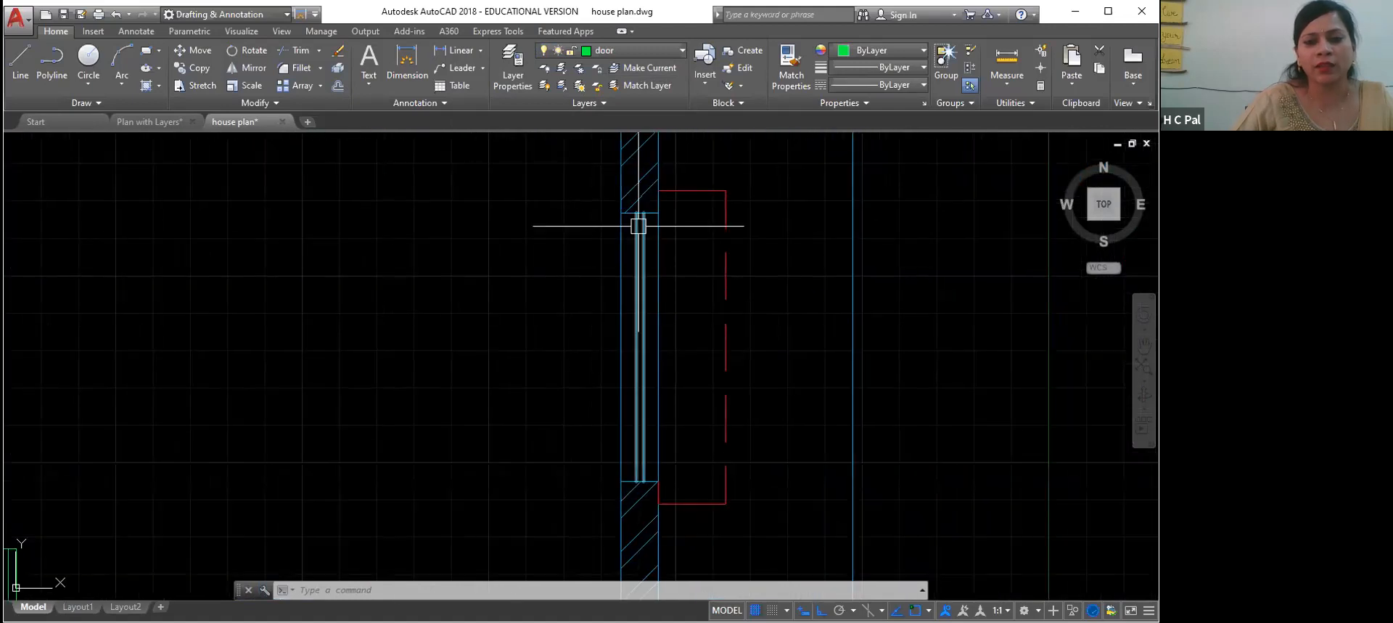
pyautogui.scroll(4, 641, 215)
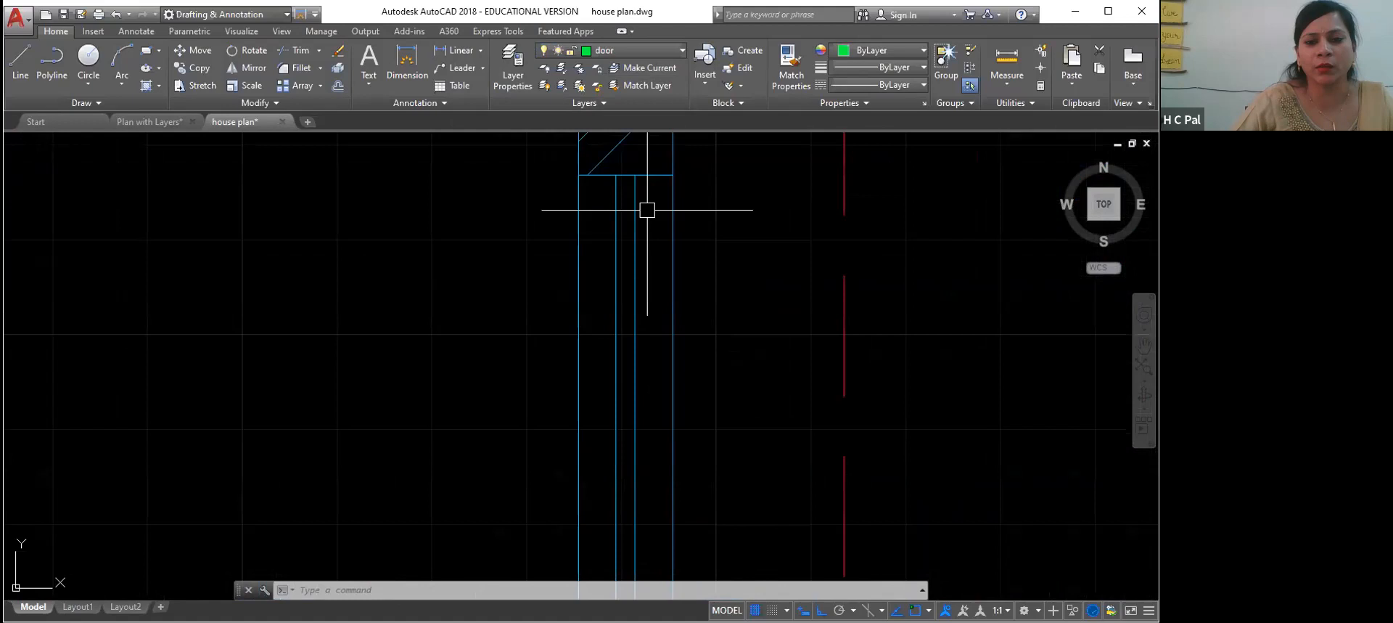
pyautogui.click(655, 176)
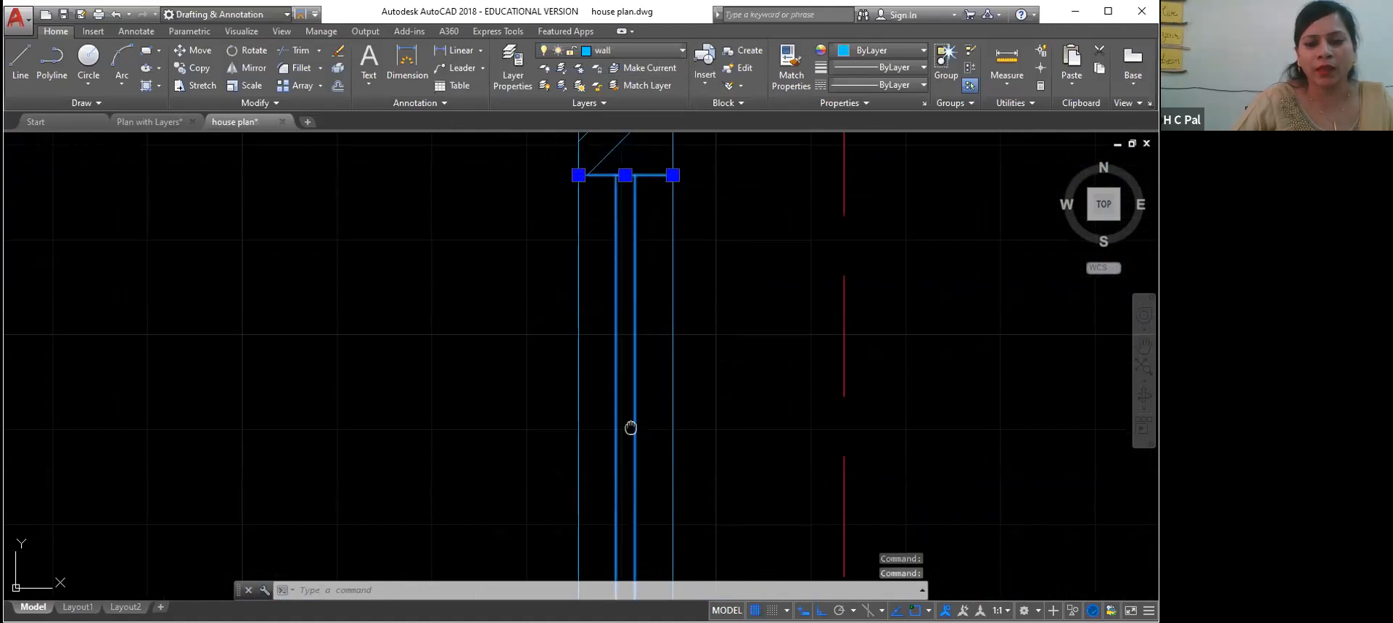
pyautogui.moveTo(630, 427); pyautogui.dragTo(630, 224, button='middle')
pyautogui.moveTo(652, 411); pyautogui.dragTo(650, 193, button='middle')
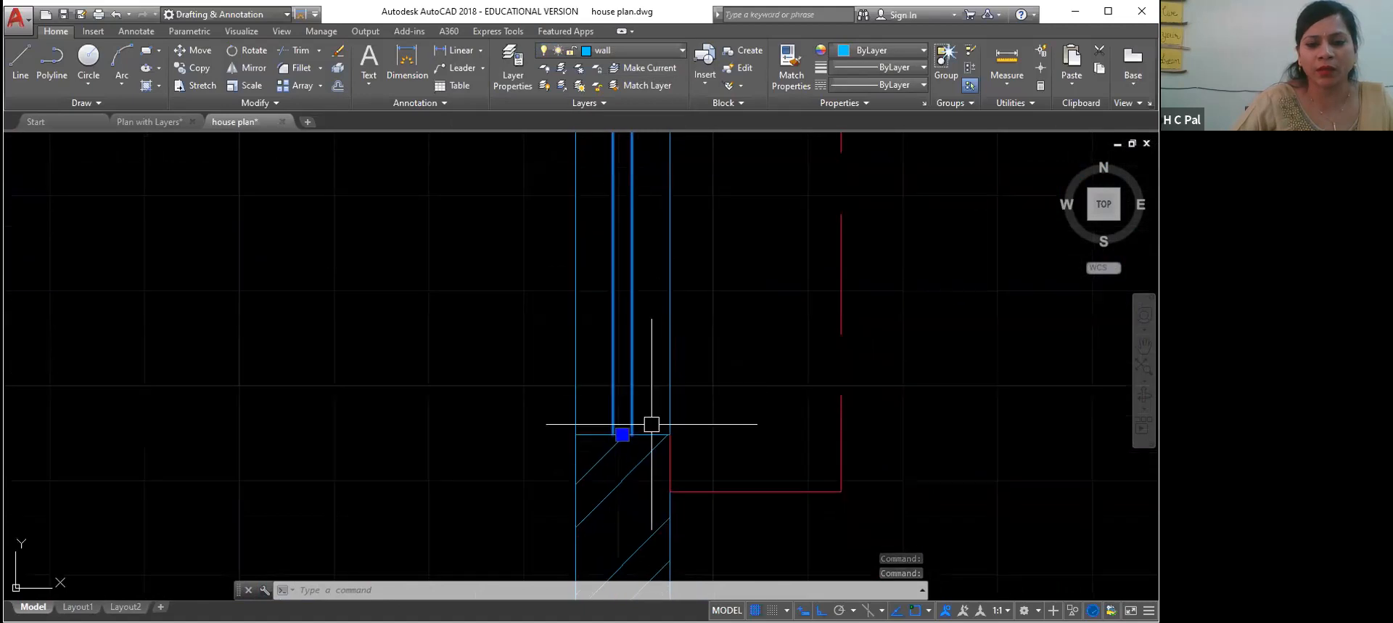
pyautogui.click(657, 434)
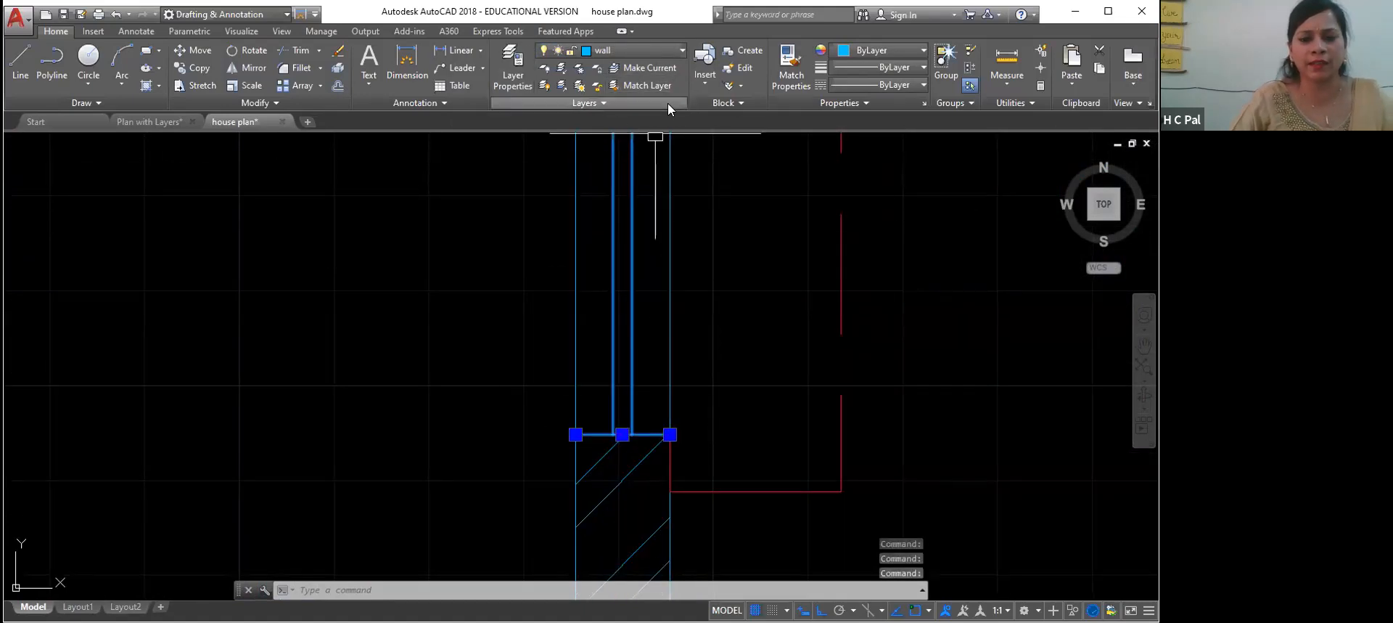
pyautogui.click(682, 51)
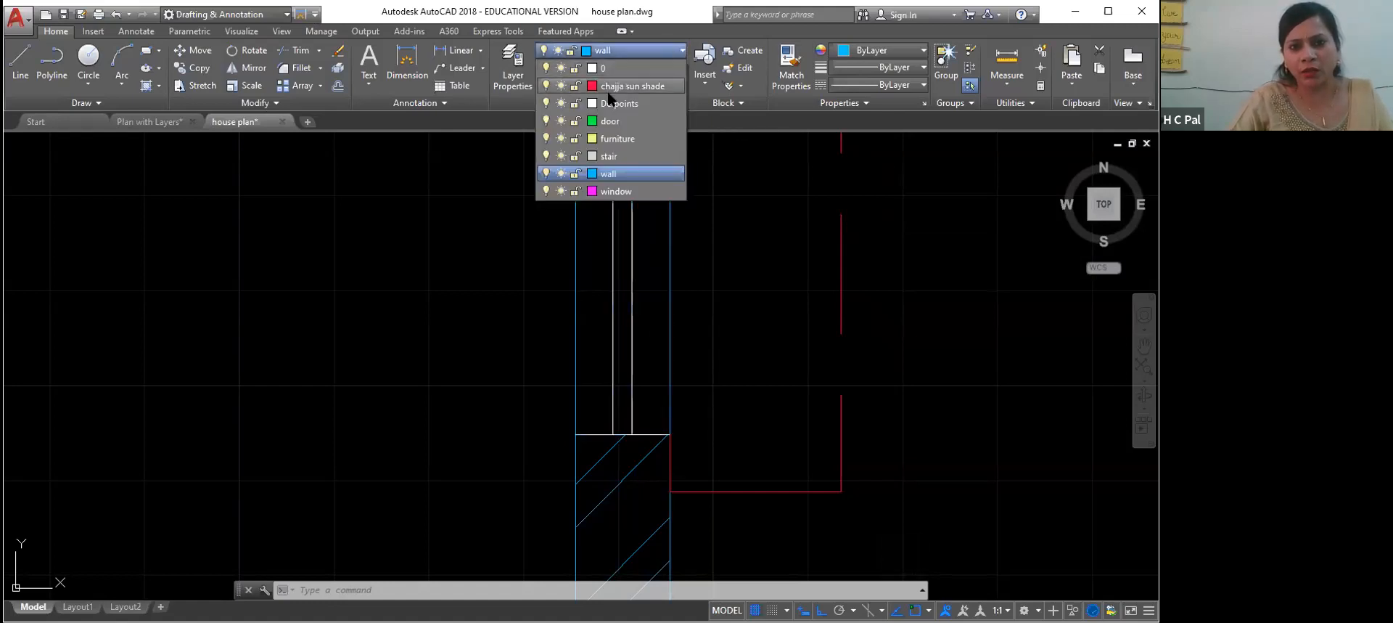
pyautogui.click(593, 192)
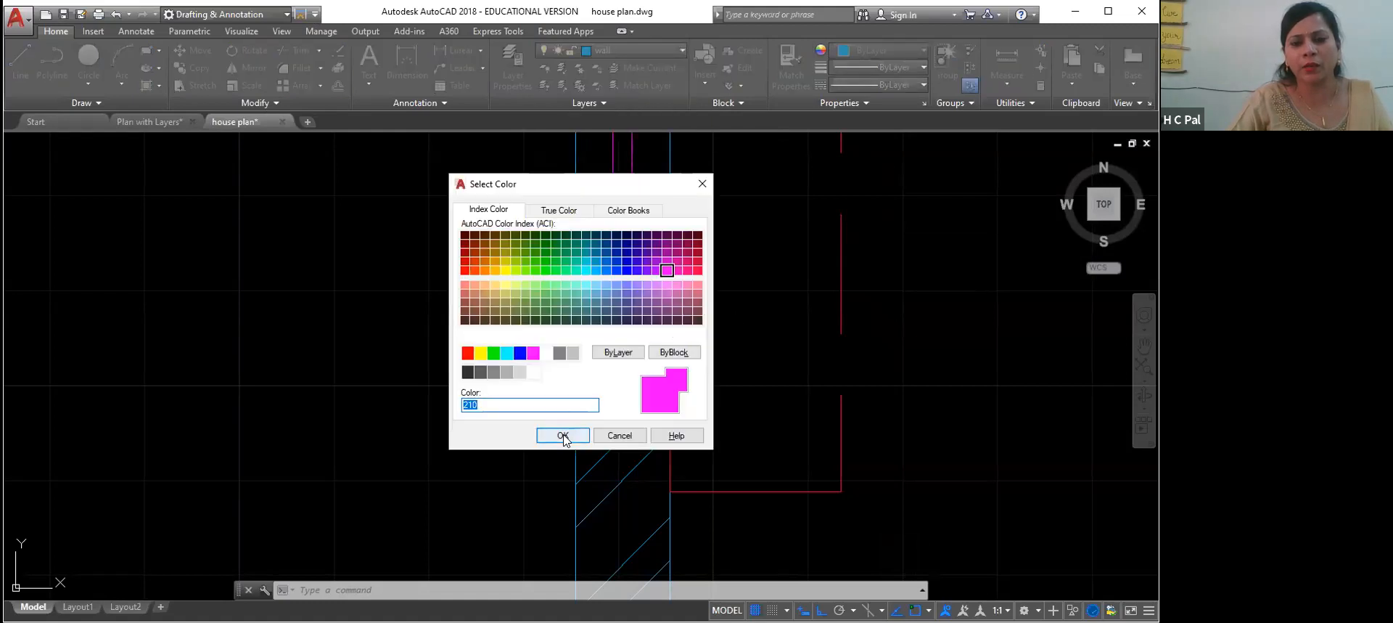
pyautogui.click(563, 434)
pyautogui.scroll(-3, 445, 377)
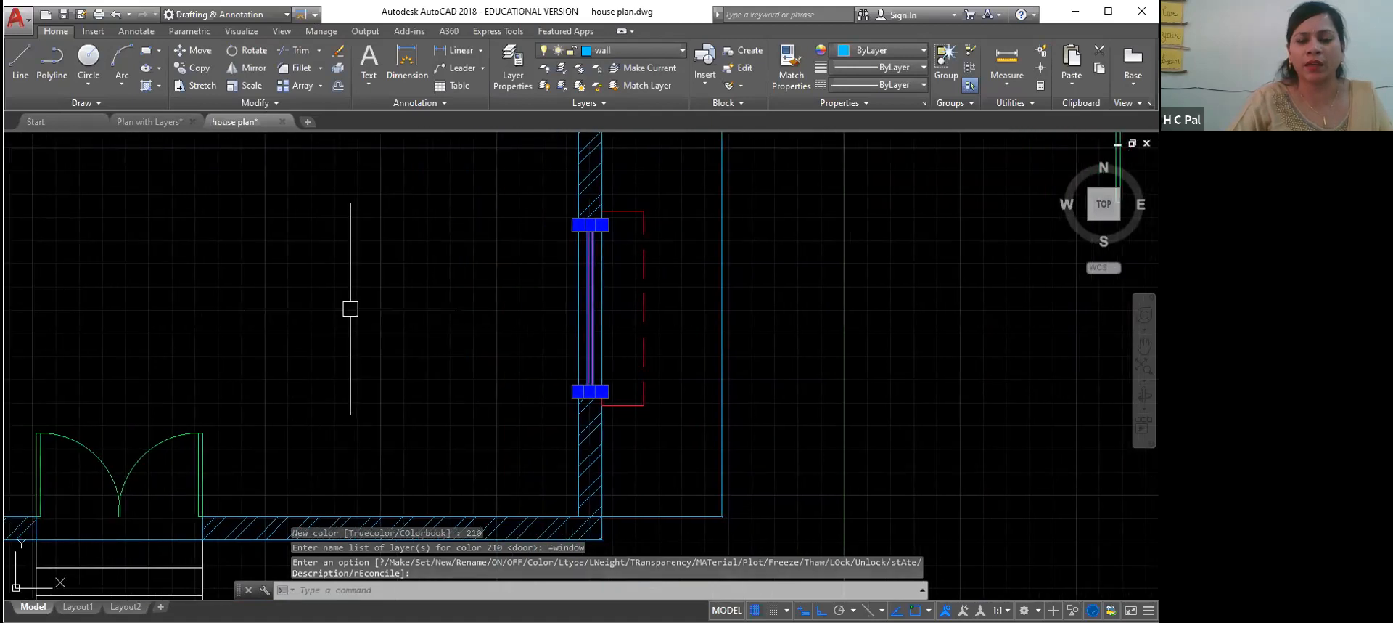
pyautogui.scroll(-2, 351, 309)
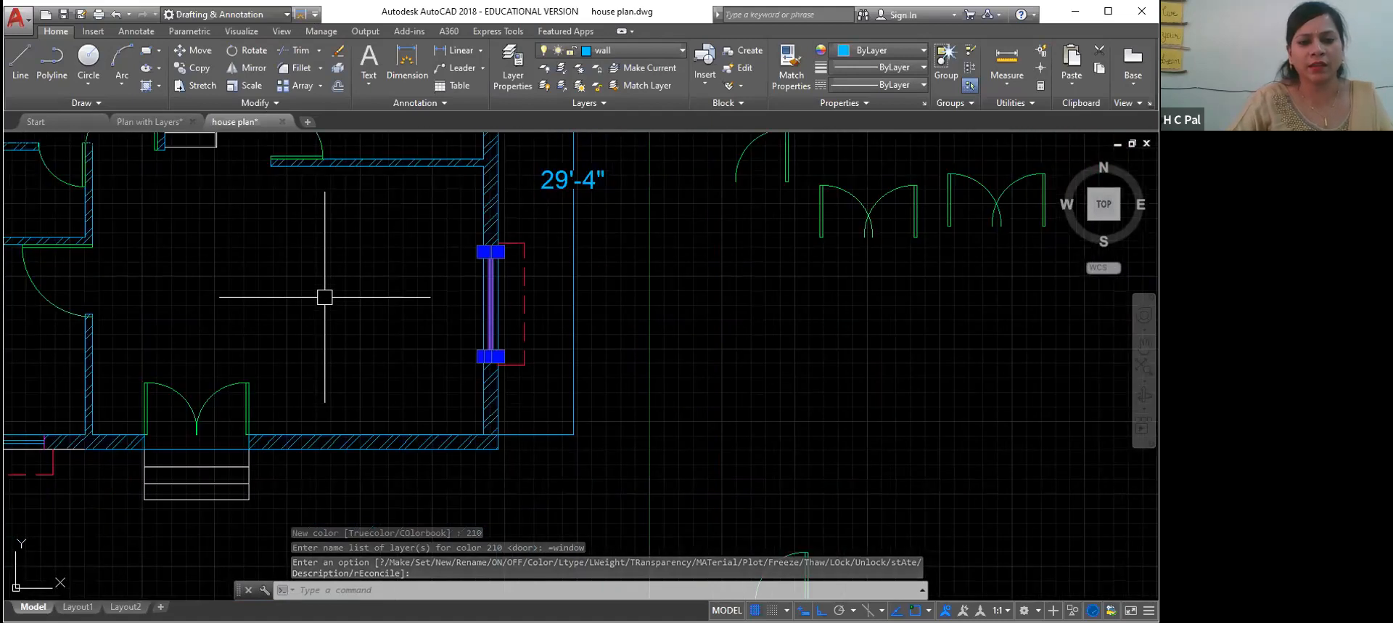
pyautogui.click(259, 291)
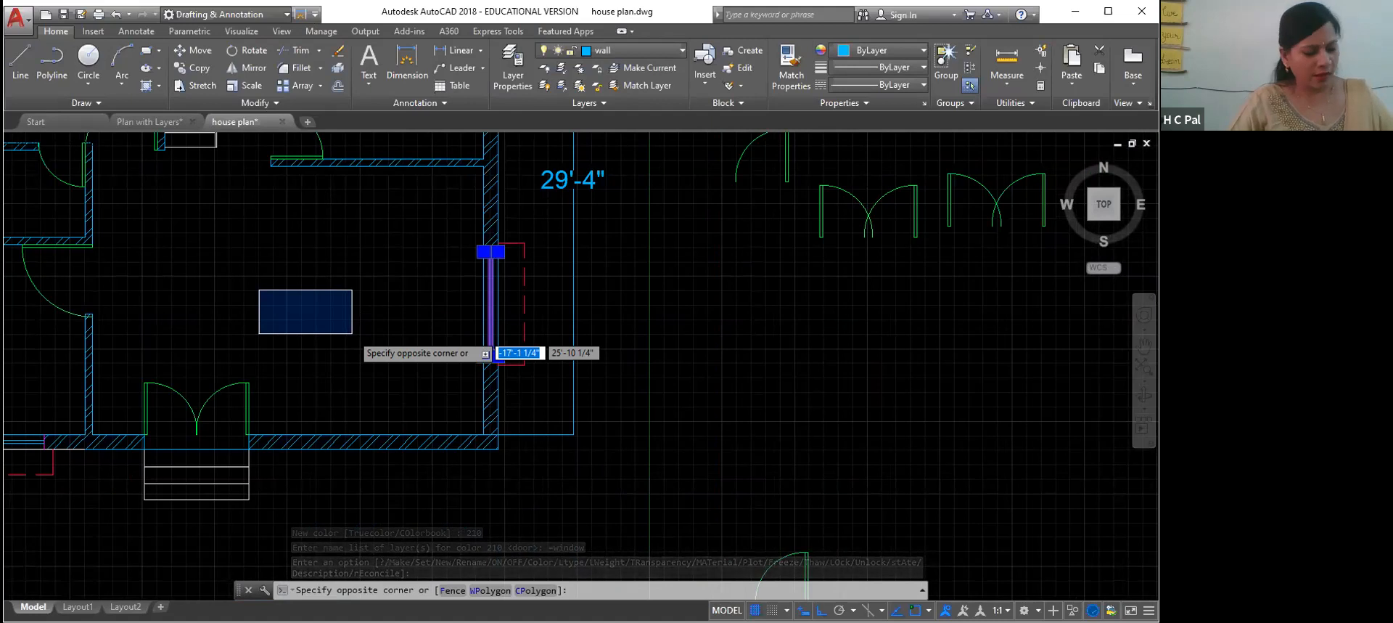
pyautogui.scroll(2, 353, 334)
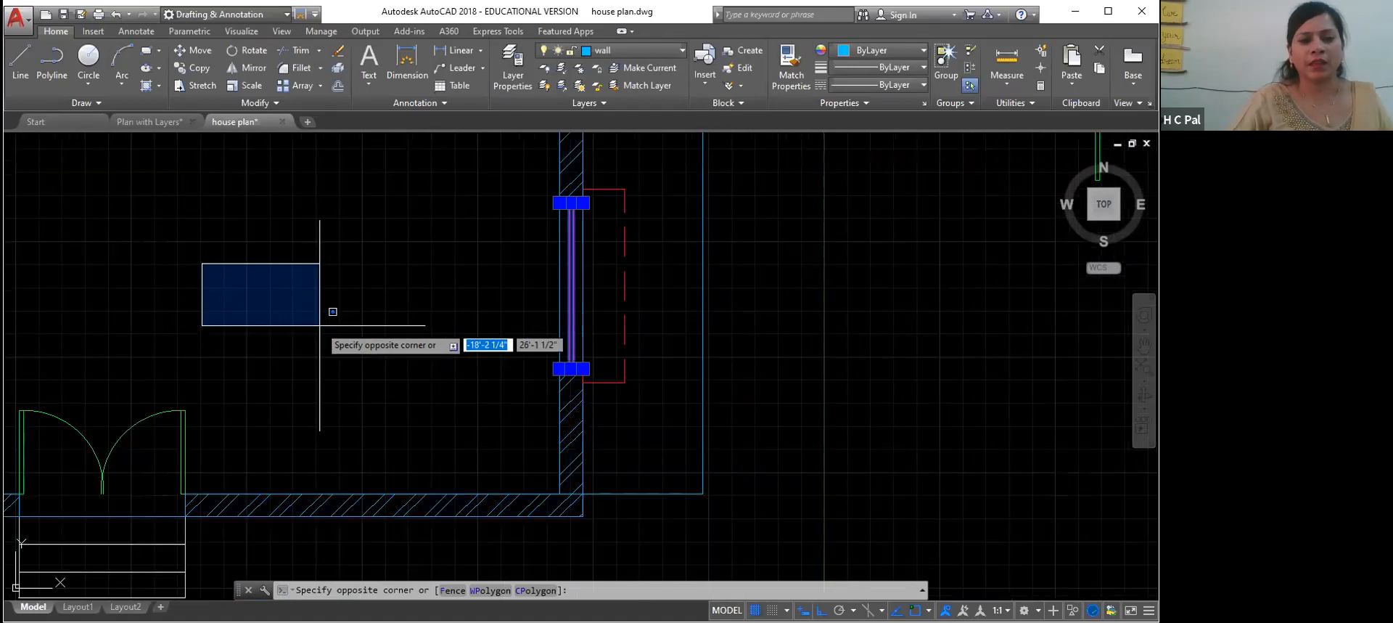
pyautogui.press('Escape')
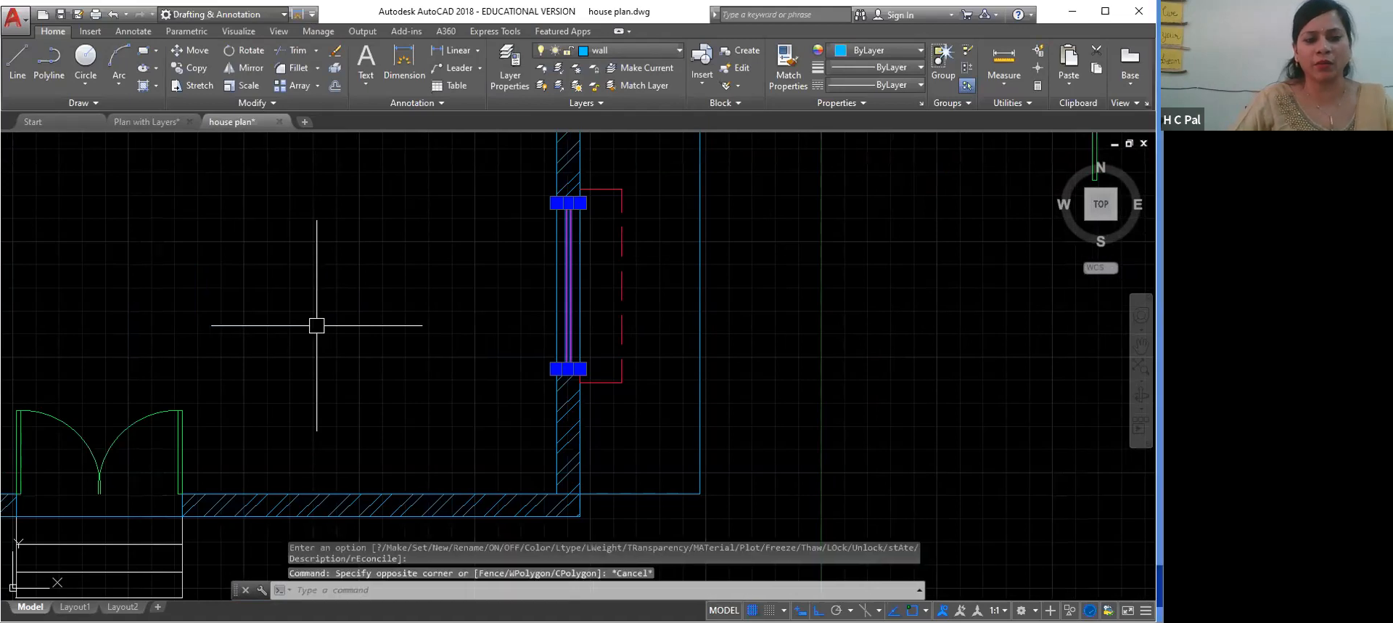
pyautogui.press('Escape')
# Step: Move the left wall's three windows and the right wall's upper window onto the window layer
pyautogui.moveTo(292, 306)
pyautogui.mouseDown(button='middle')
pyautogui.moveTo(450, 302)
pyautogui.moveTo(510, 320)
pyautogui.mouseUp(button='middle')
pyautogui.moveTo(209, 277); pyautogui.dragTo(622, 333, button='middle')
pyautogui.click(289, 374)
pyautogui.click(288, 197)
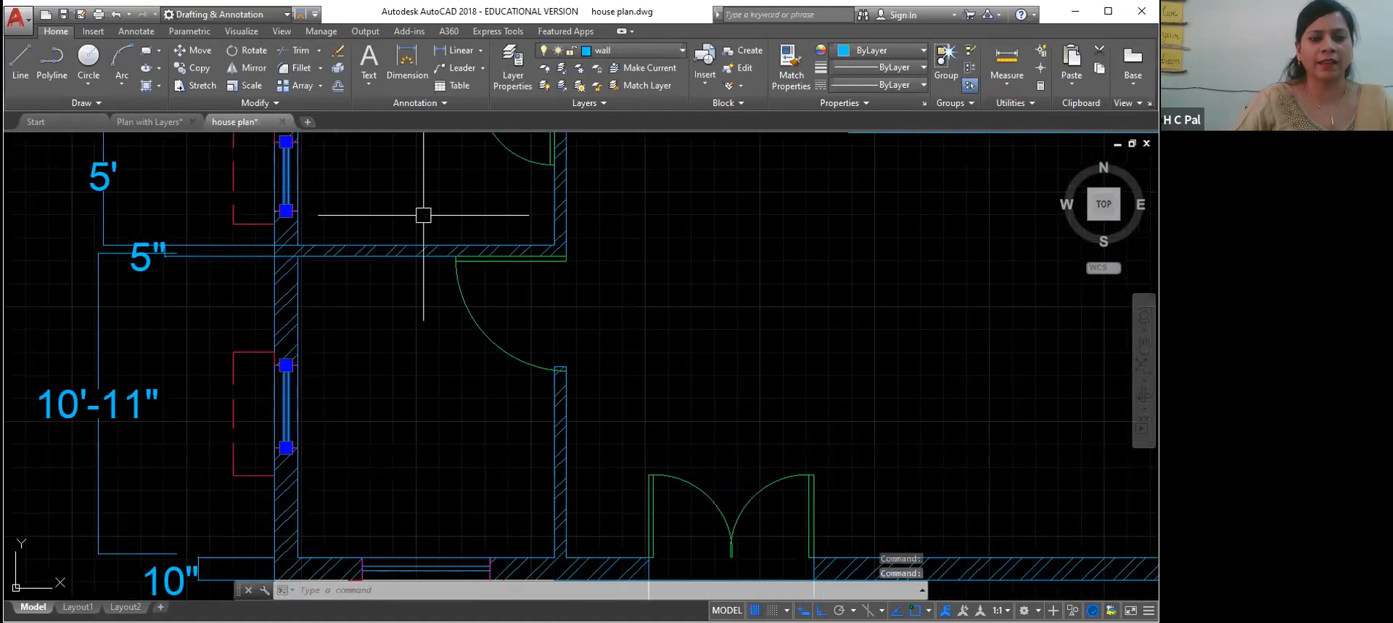
pyautogui.moveTo(424, 215); pyautogui.dragTo(391, 518, button='middle')
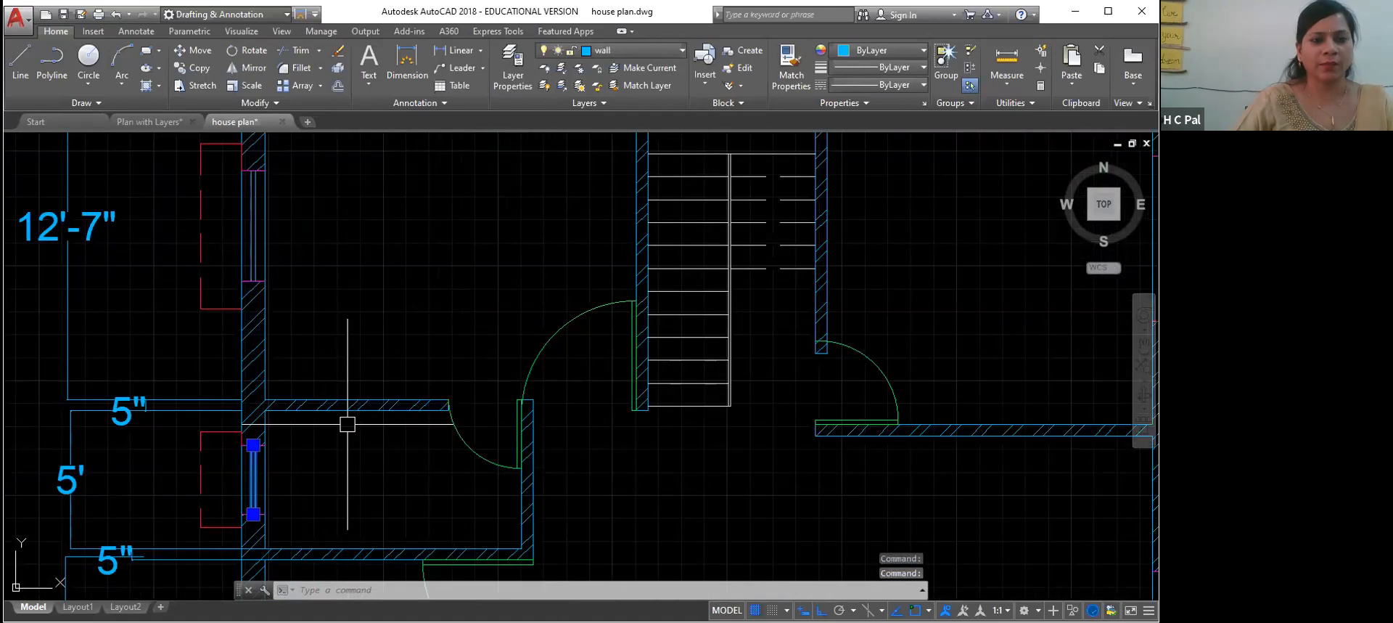
pyautogui.click(251, 216)
pyautogui.moveTo(406, 171); pyautogui.dragTo(408, 411, button='middle')
pyautogui.moveTo(512, 436)
pyautogui.mouseDown(button='middle')
pyautogui.moveTo(325, 222)
pyautogui.moveTo(272, 258)
pyautogui.mouseUp(button='middle')
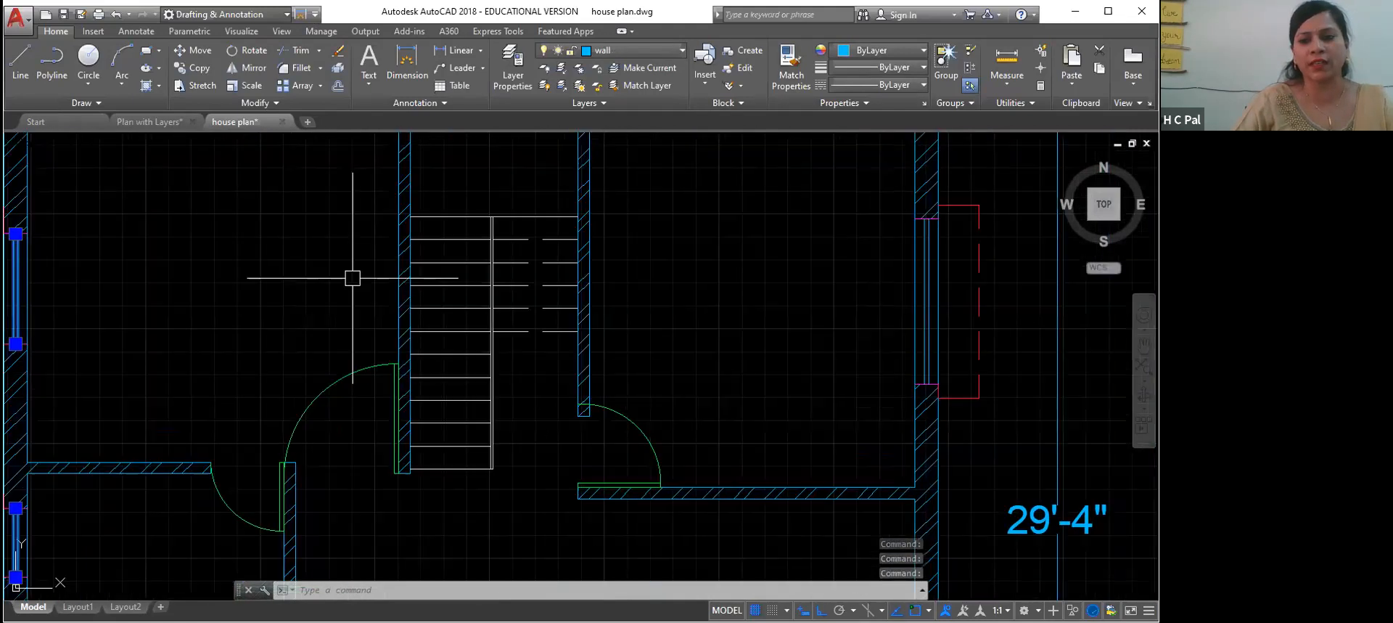
pyautogui.click(924, 289)
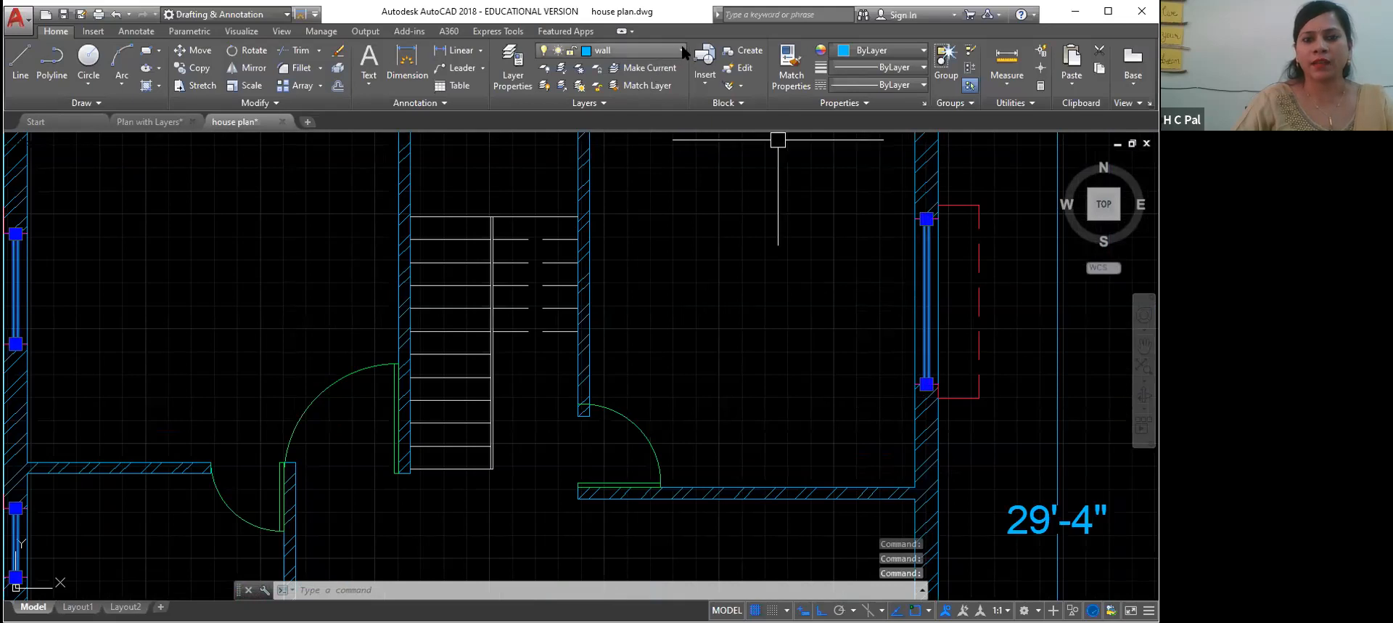
pyautogui.click(632, 50)
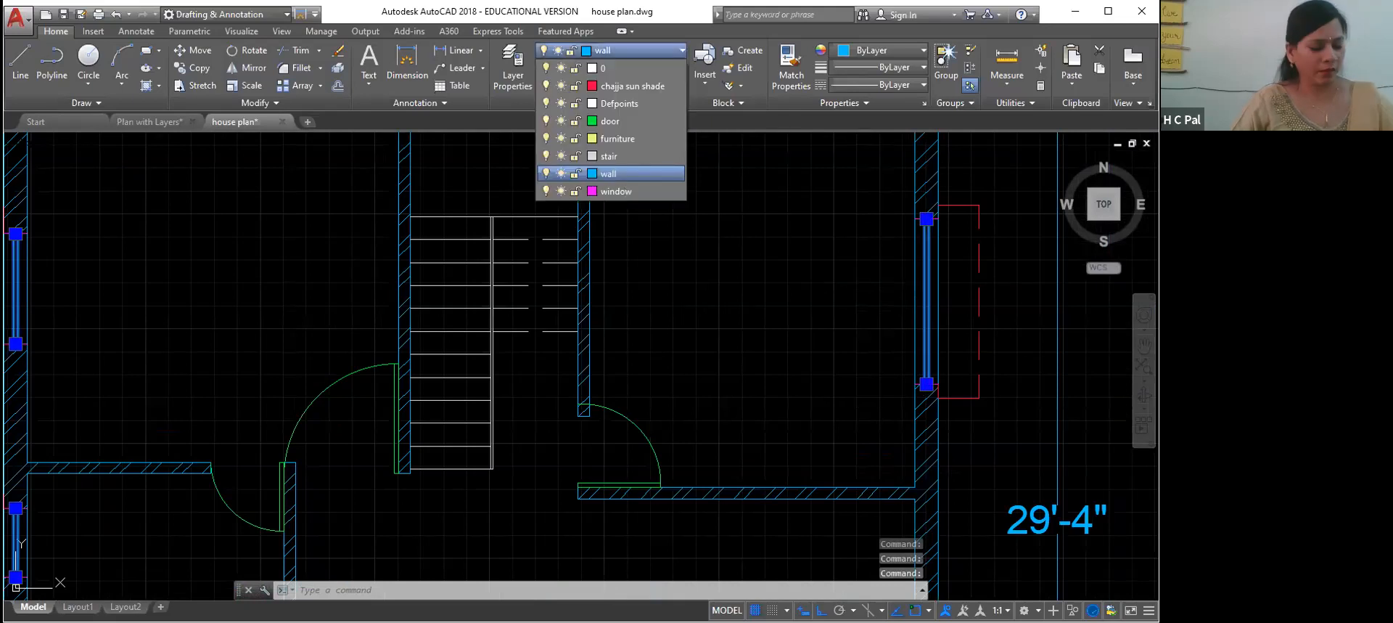
pyautogui.click(625, 196)
pyautogui.click(708, 311)
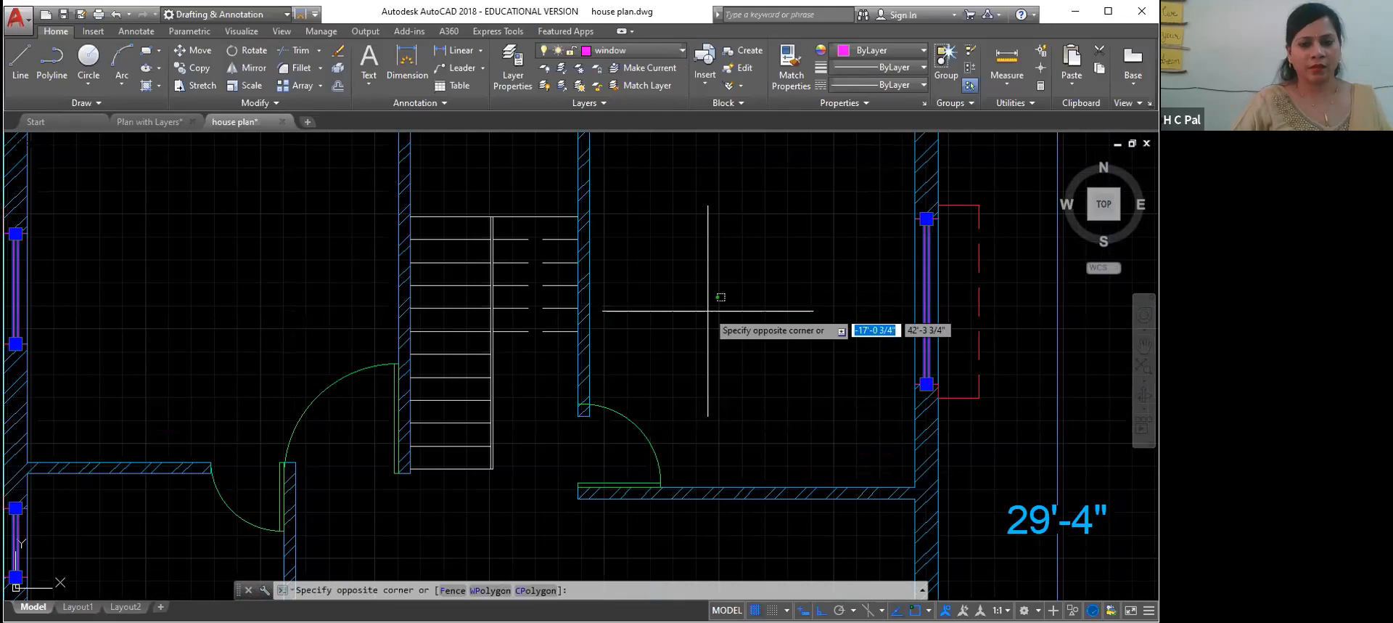
pyautogui.press('Escape')
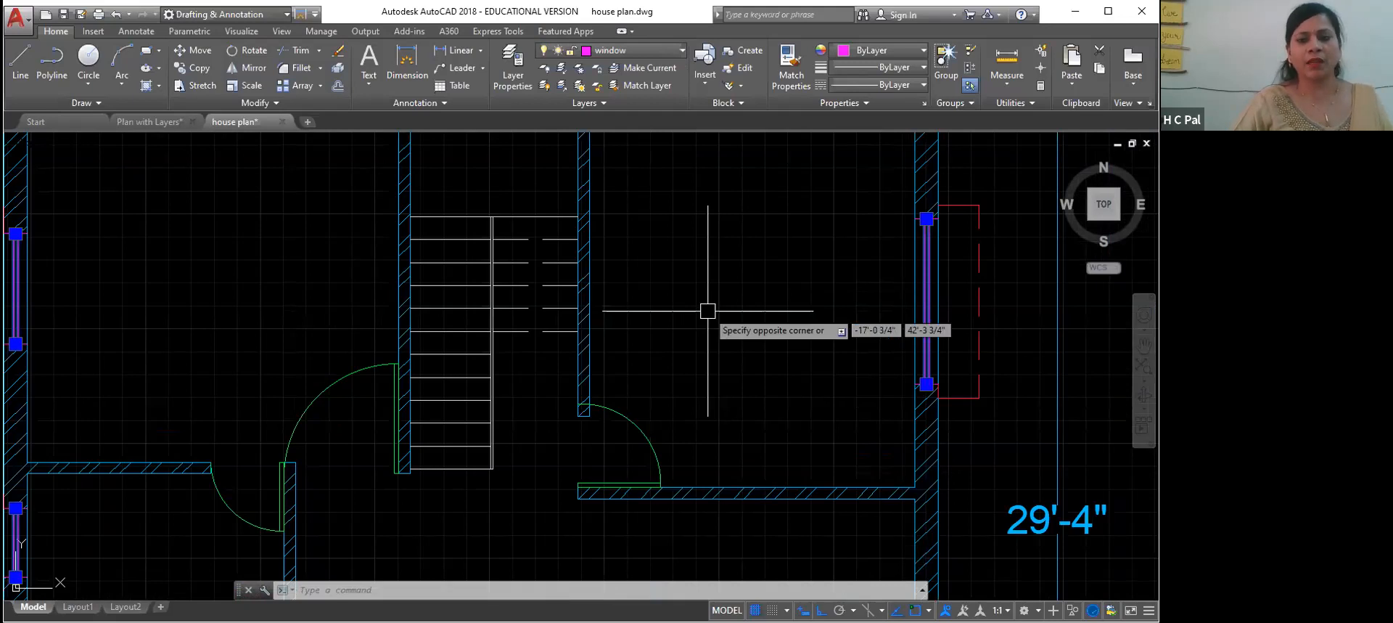
pyautogui.press('Escape')
pyautogui.scroll(-5, 709, 309)
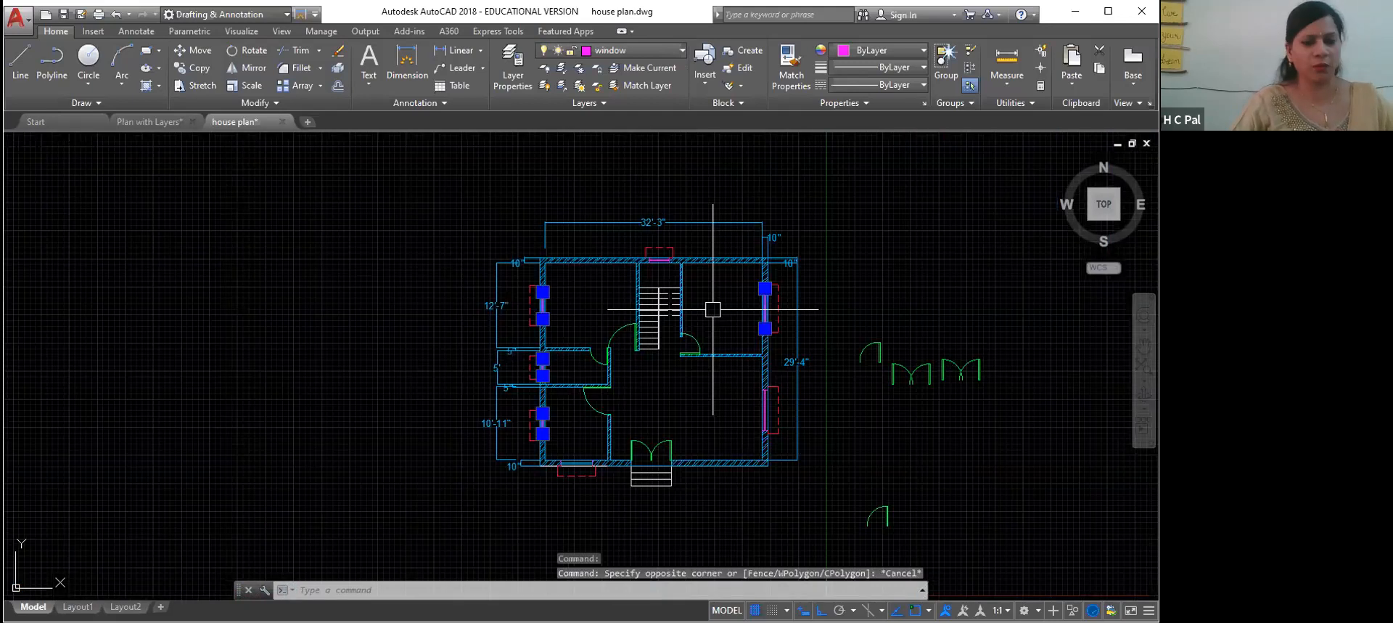
pyautogui.scroll(2, 713, 309)
pyautogui.press('Escape')
# Step: Move the window in the plan's bottom wall, beside the entrance door, onto the window layer
pyautogui.moveTo(640, 332); pyautogui.dragTo(545, 268, button='middle')
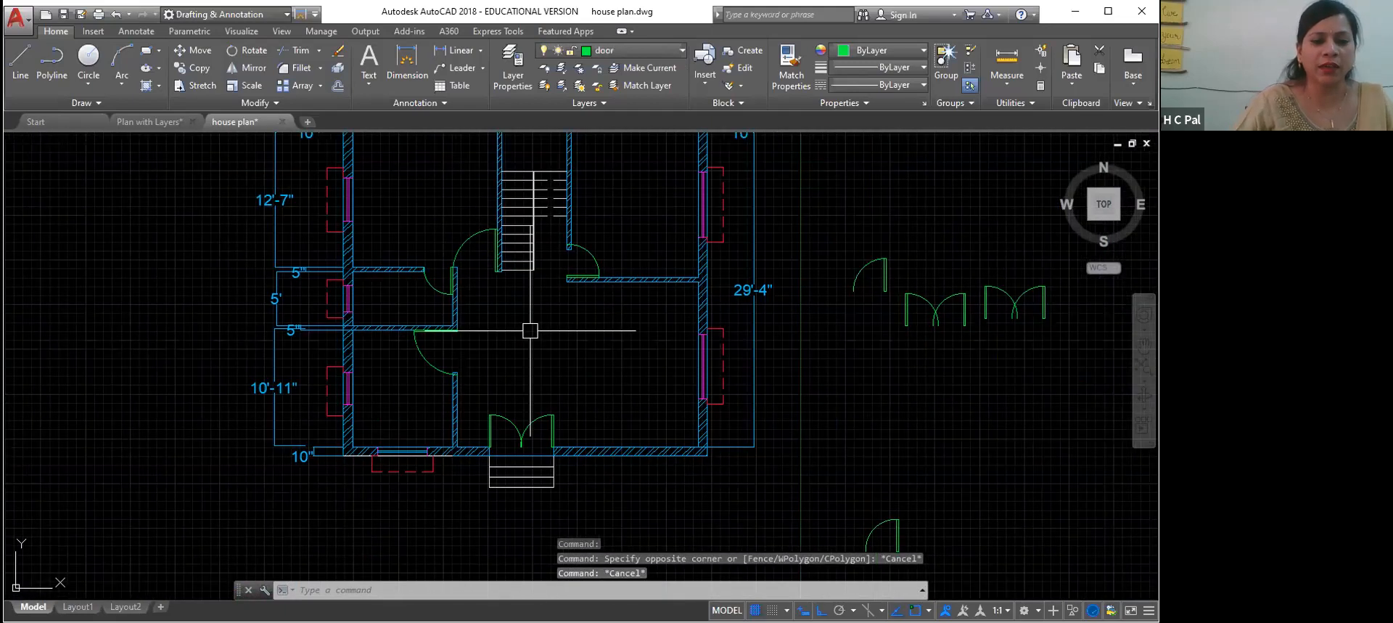
pyautogui.scroll(2, 607, 361)
pyautogui.click(268, 502)
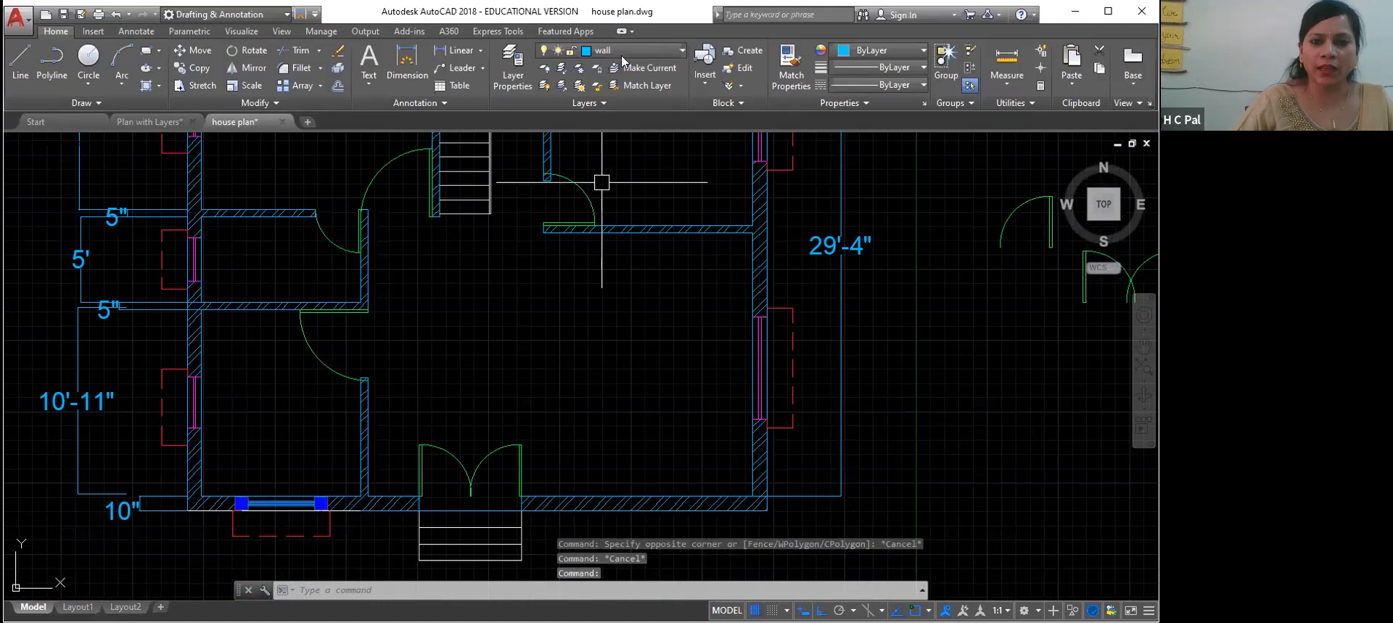
pyautogui.click(632, 50)
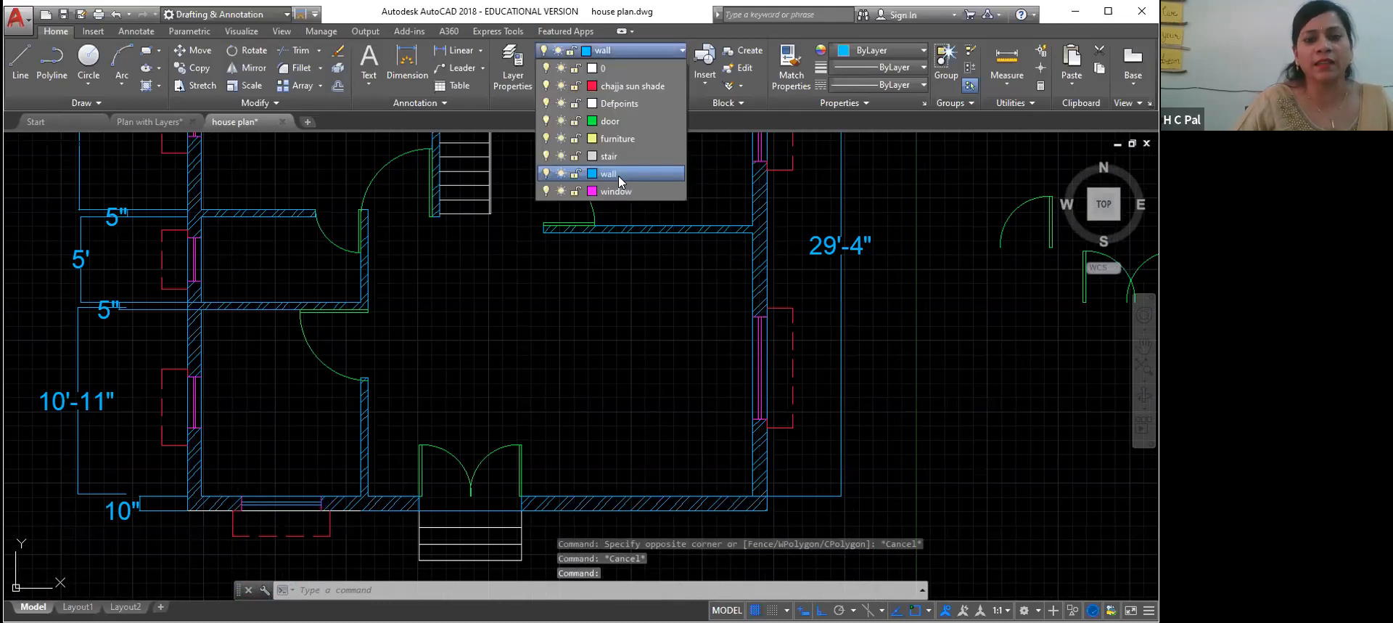
pyautogui.click(615, 191)
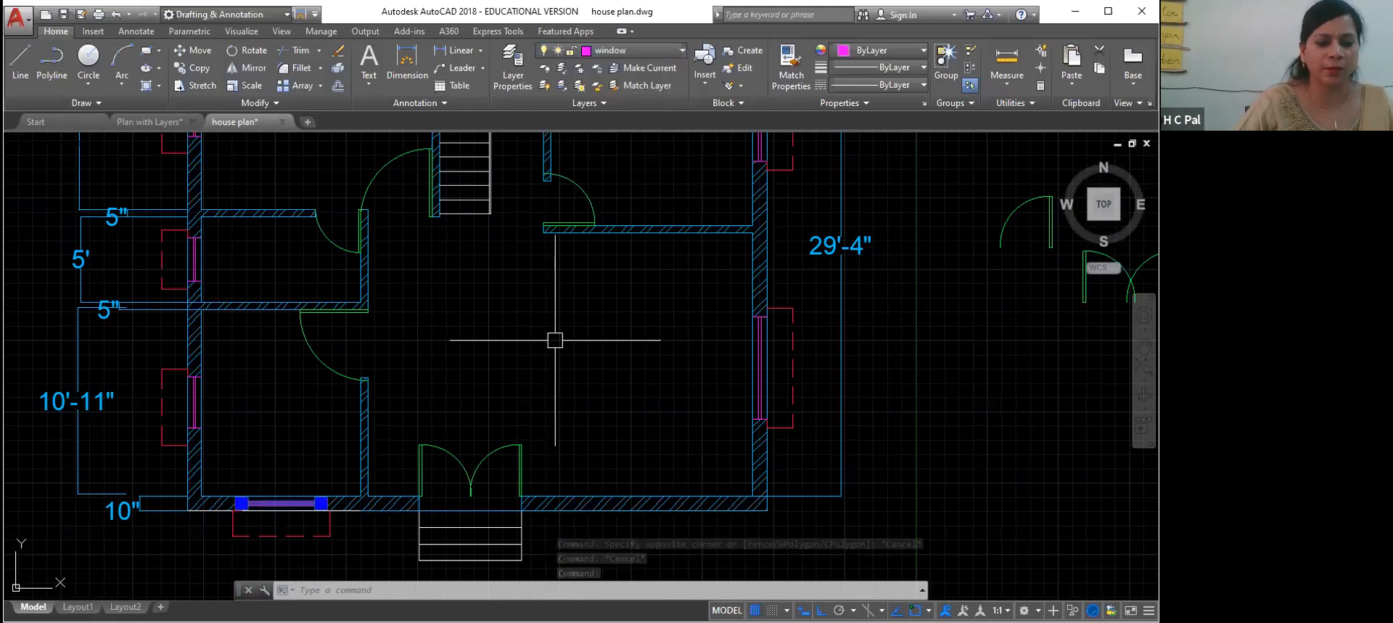
pyautogui.press('Escape')
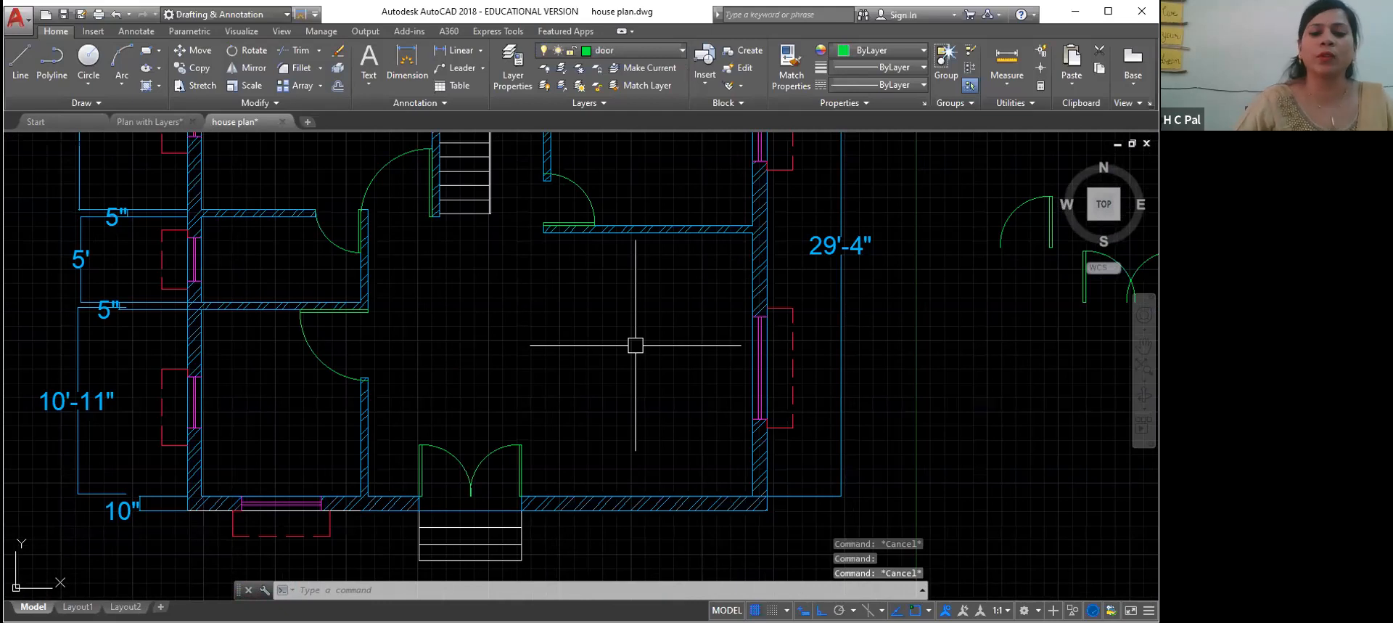
pyautogui.middleClick(670, 315)
pyautogui.middleClick(670, 316)
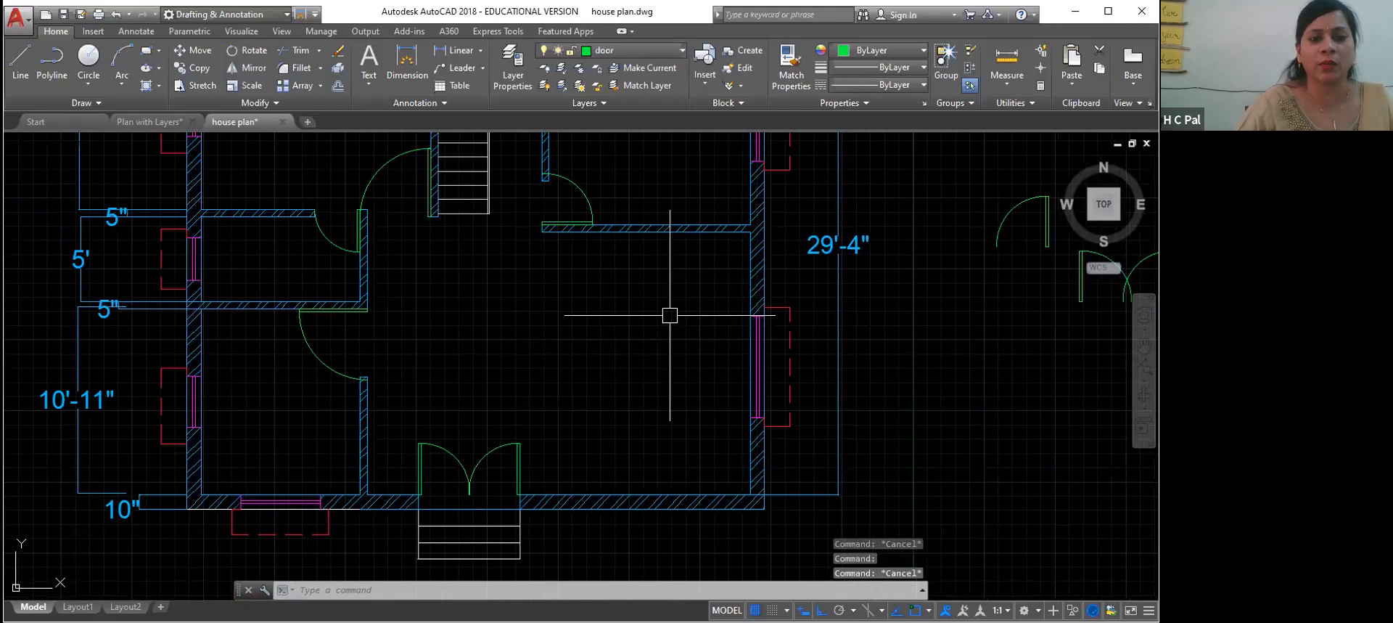
pyautogui.moveTo(662, 312); pyautogui.dragTo(565, 432, button='middle')
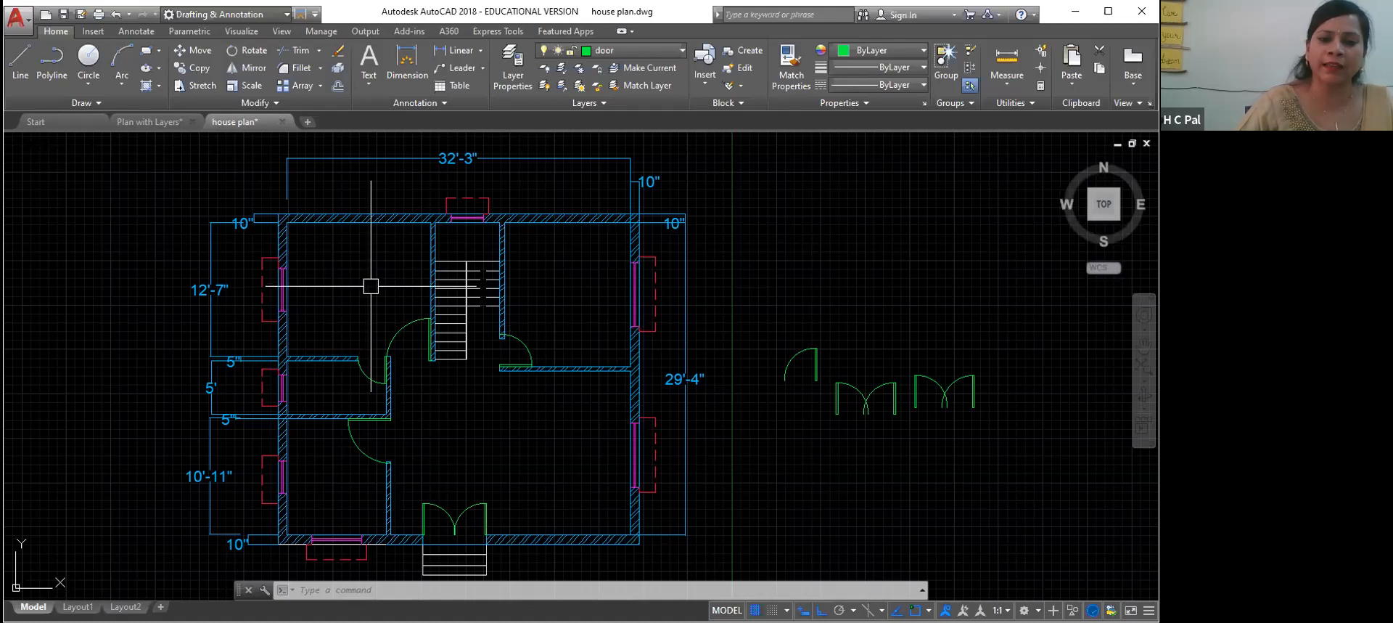
pyautogui.click(148, 120)
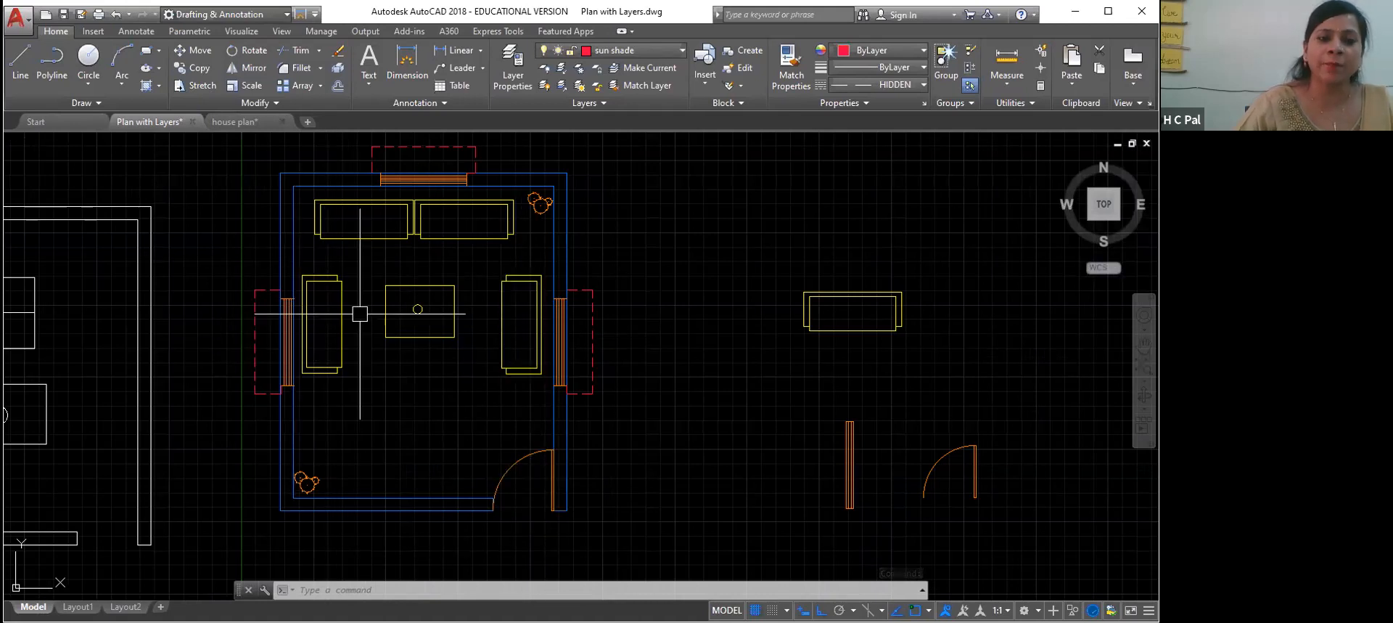
pyautogui.click(237, 120)
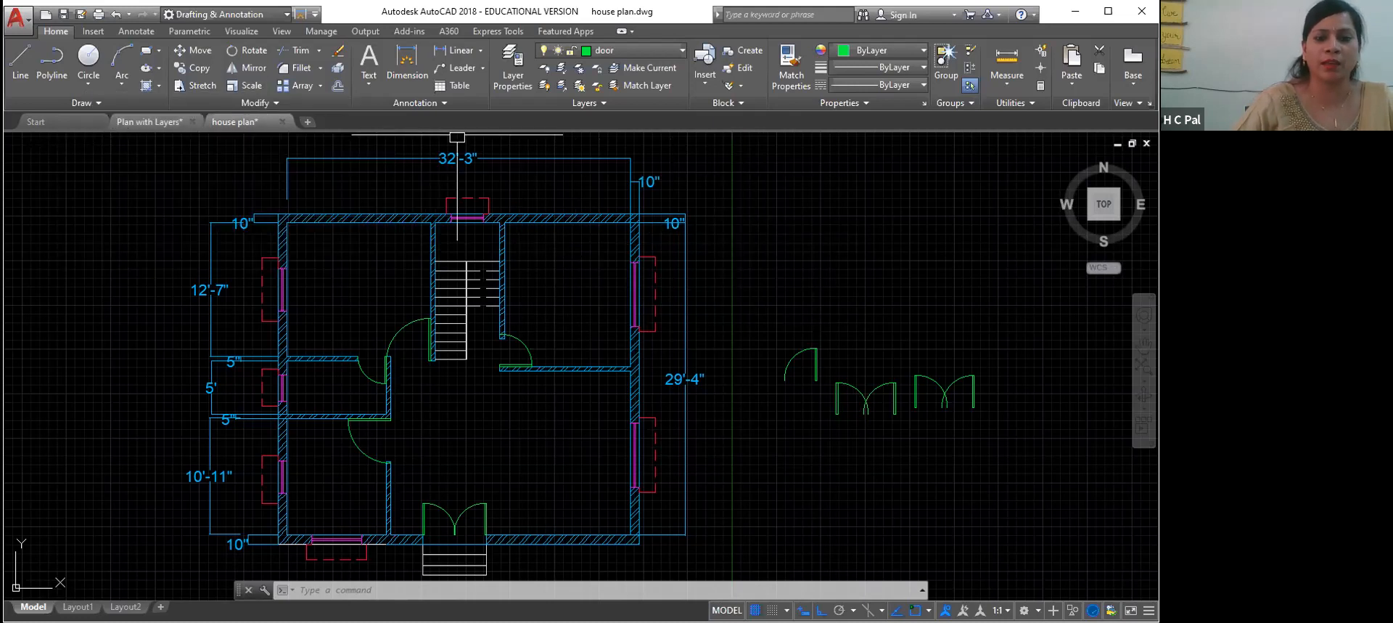
# Step: Switch to the Plan with Layers drawing, then freeze and lock the sofa & other layer
pyautogui.click(130, 121)
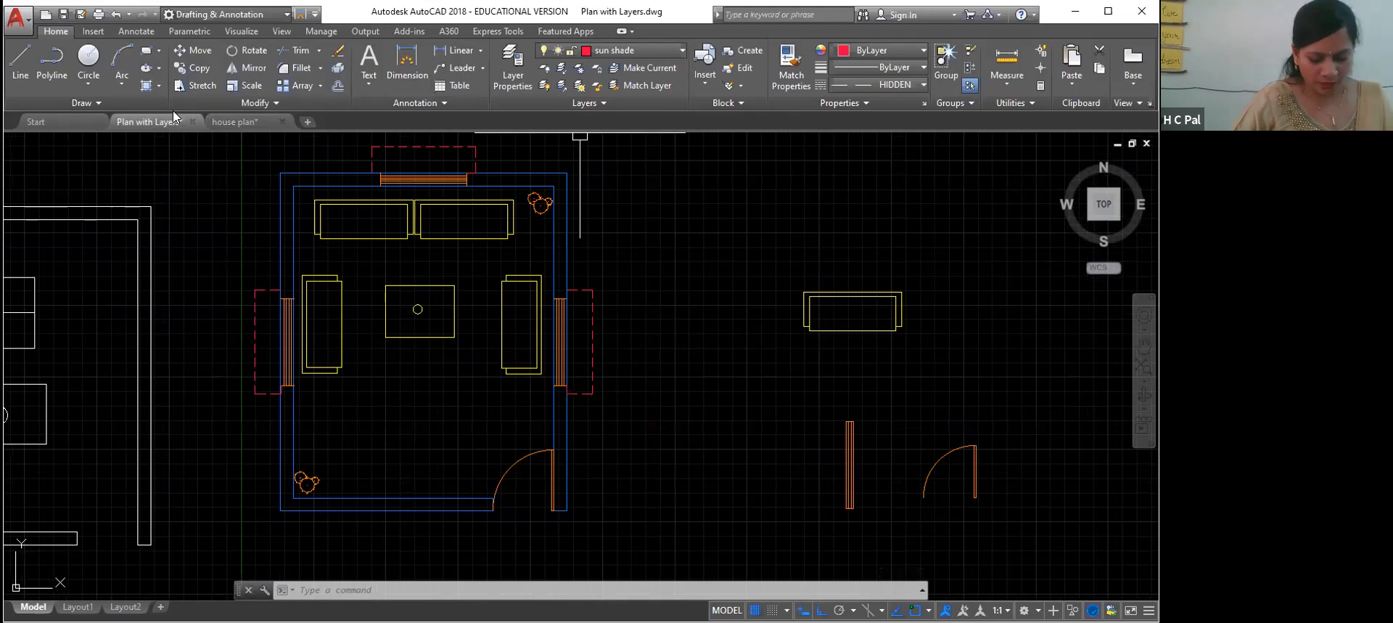
pyautogui.moveTo(174, 123)
pyautogui.write('LA')
pyautogui.press('Return')
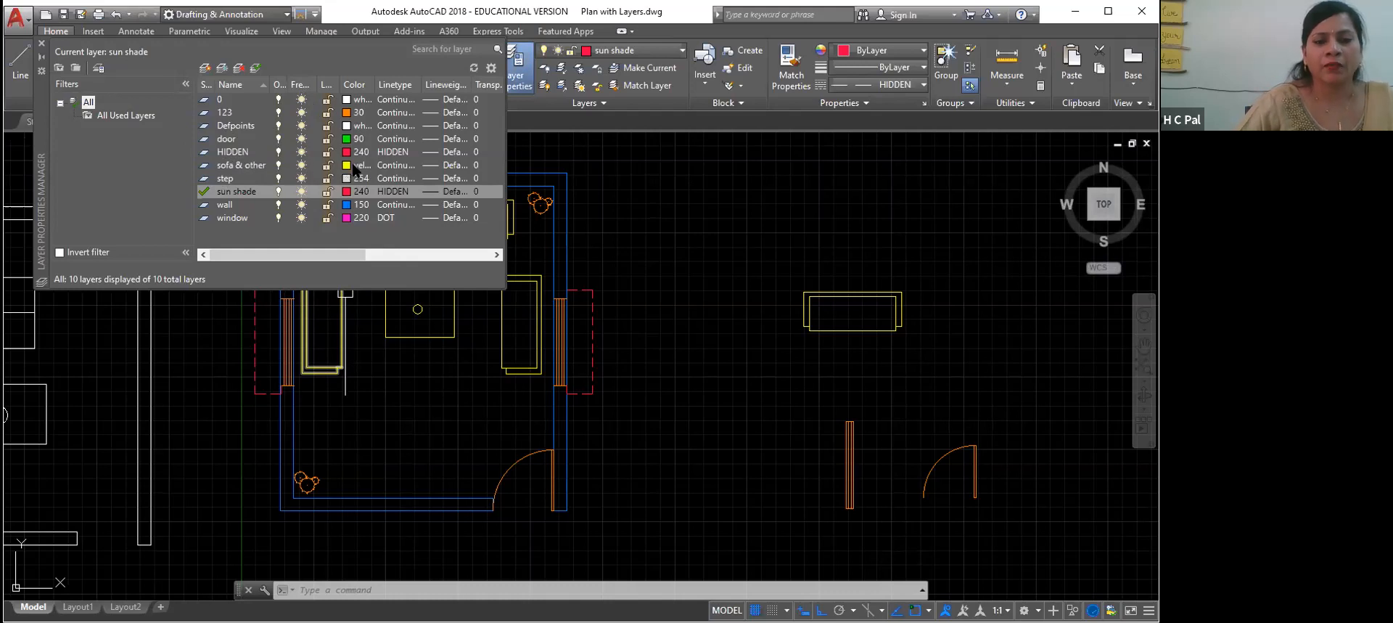
pyautogui.click(300, 166)
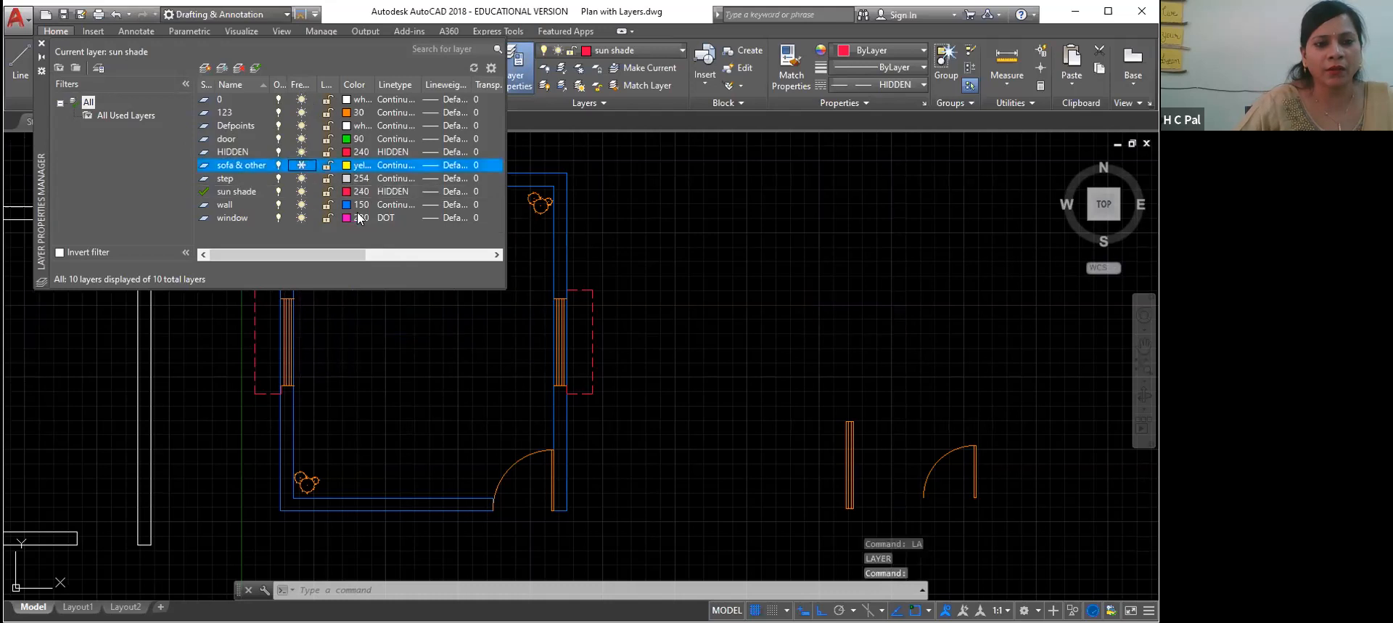
pyautogui.click(328, 166)
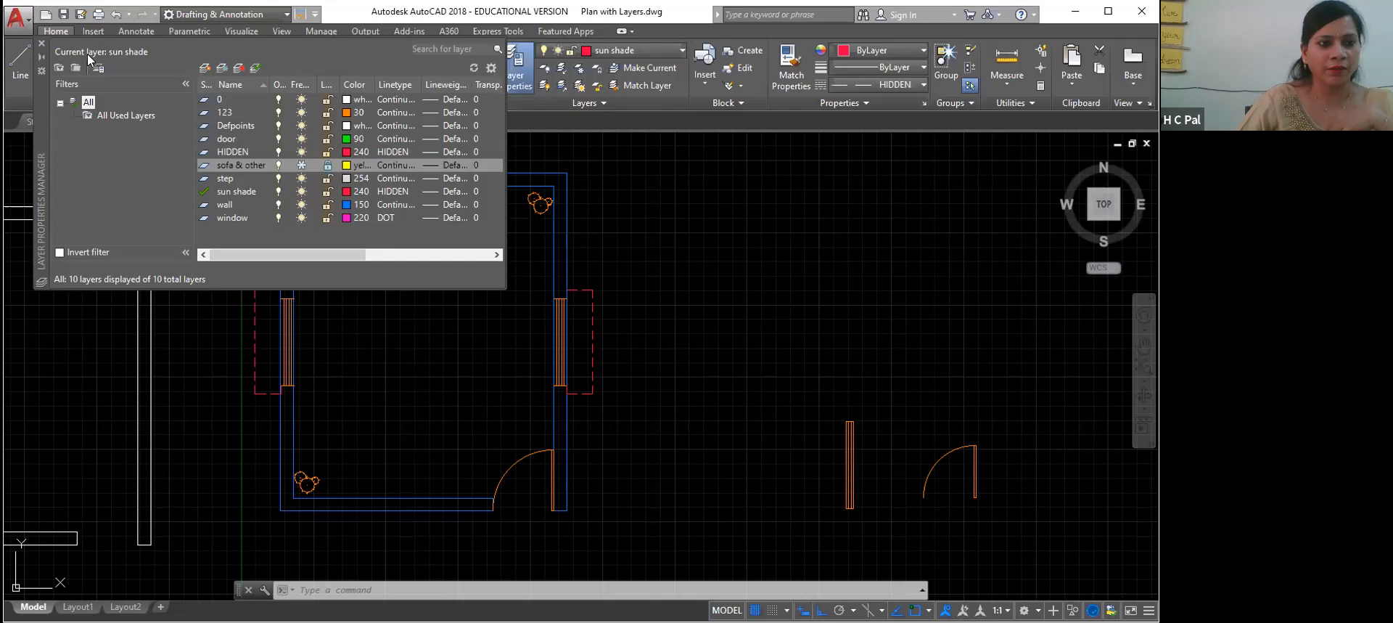
pyautogui.click(42, 44)
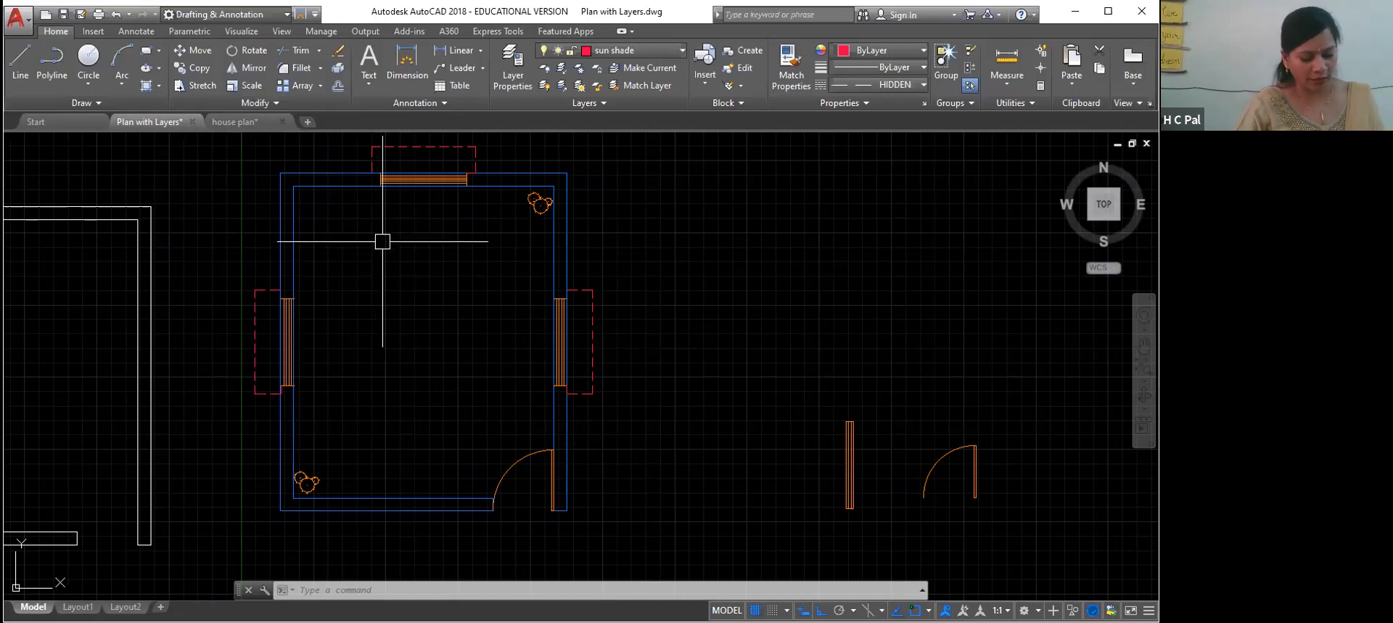
# Step: Thaw the sofa & other layer and freeze the window layer
pyautogui.write('LA')
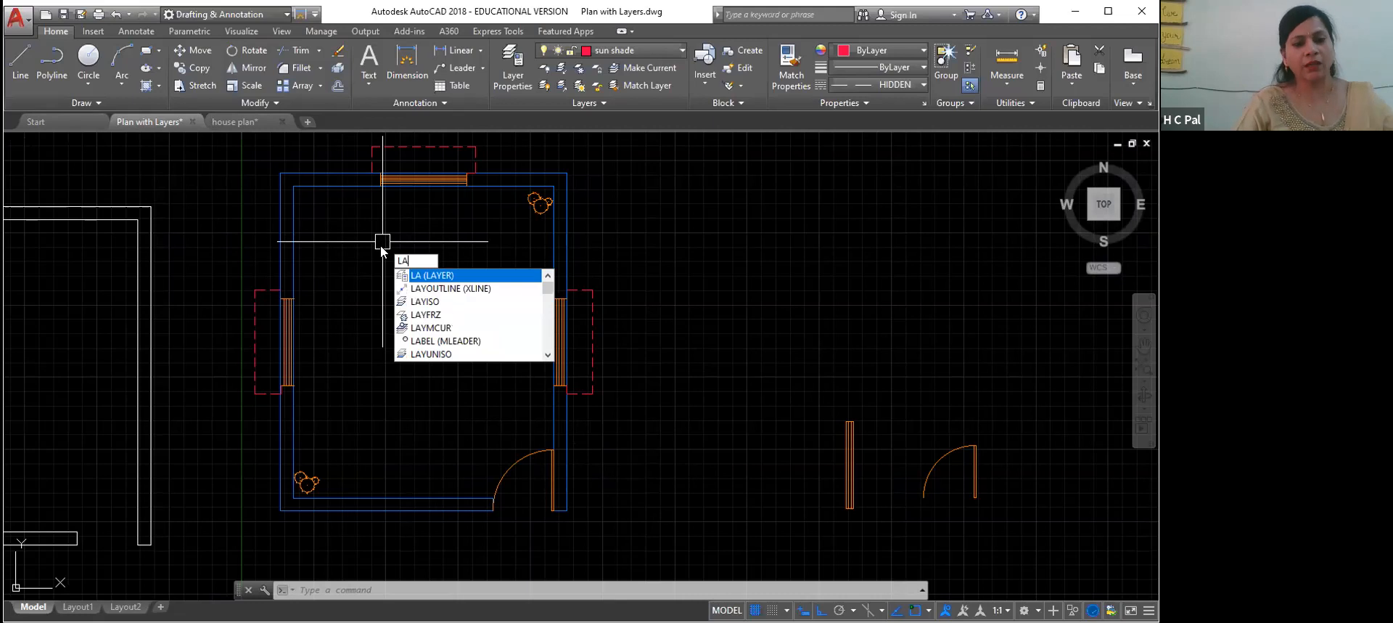
pyautogui.press('Return')
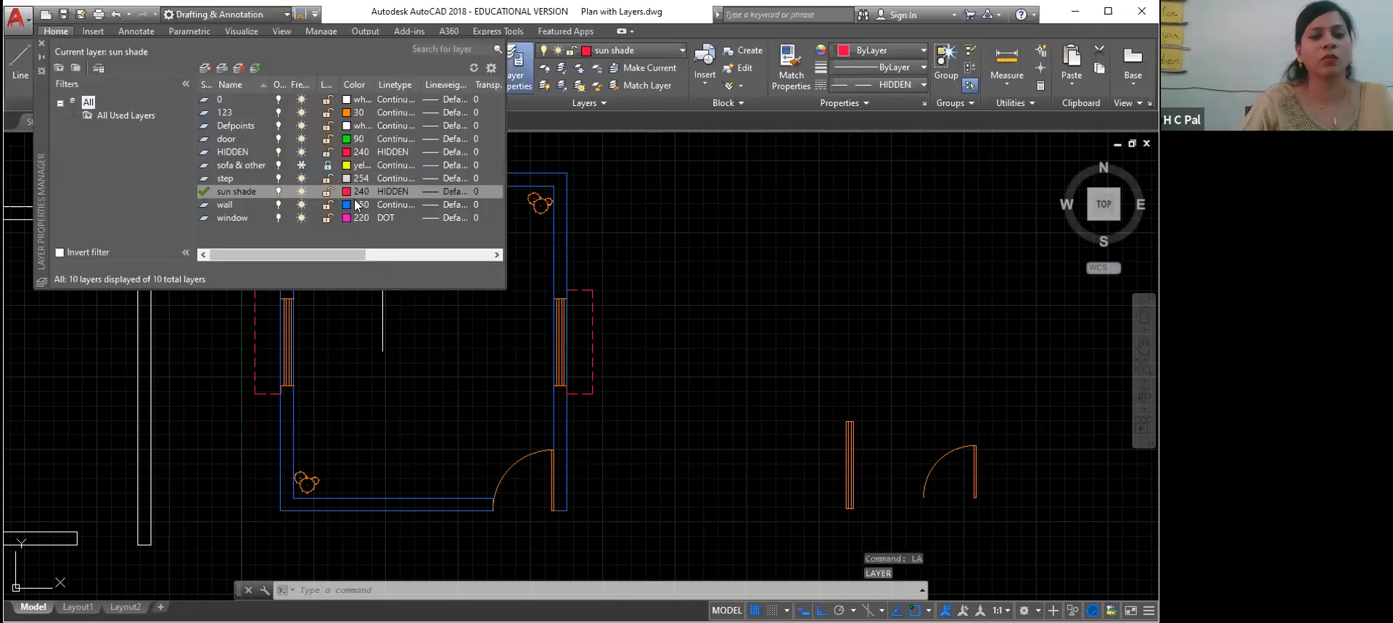
pyautogui.click(301, 166)
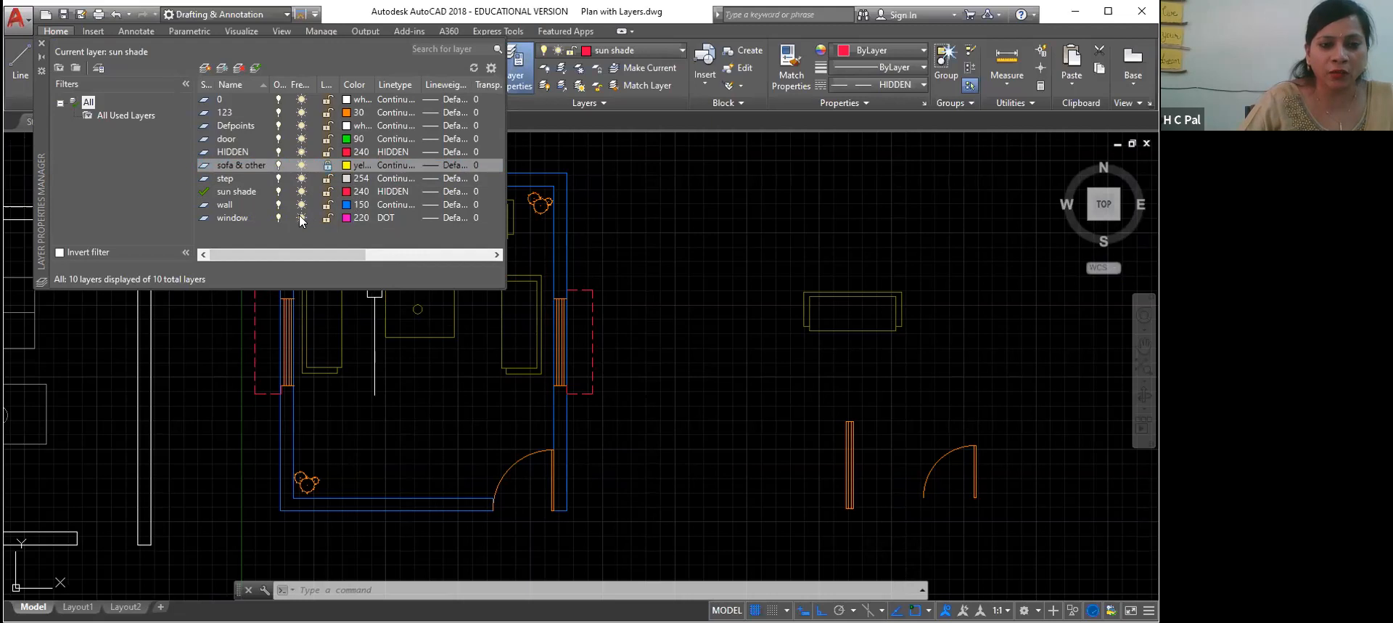
pyautogui.click(302, 218)
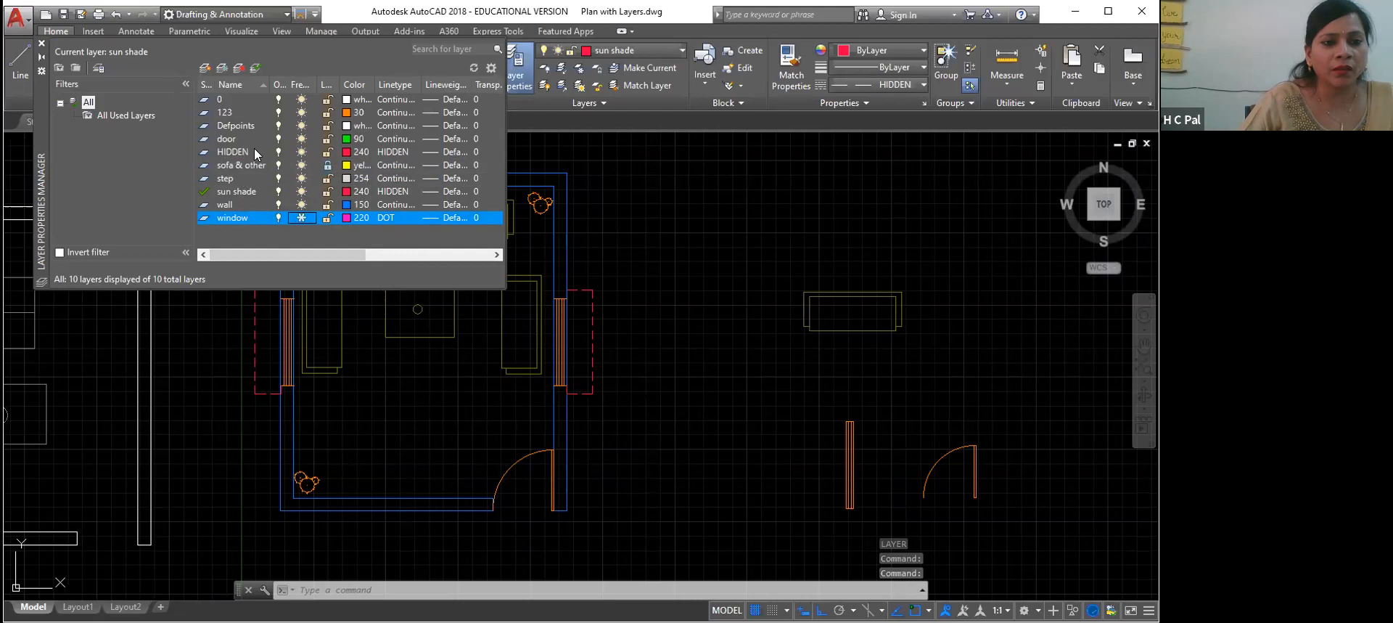
# Step: Turn off the door, sofa & other and 123 layers
pyautogui.click(280, 139)
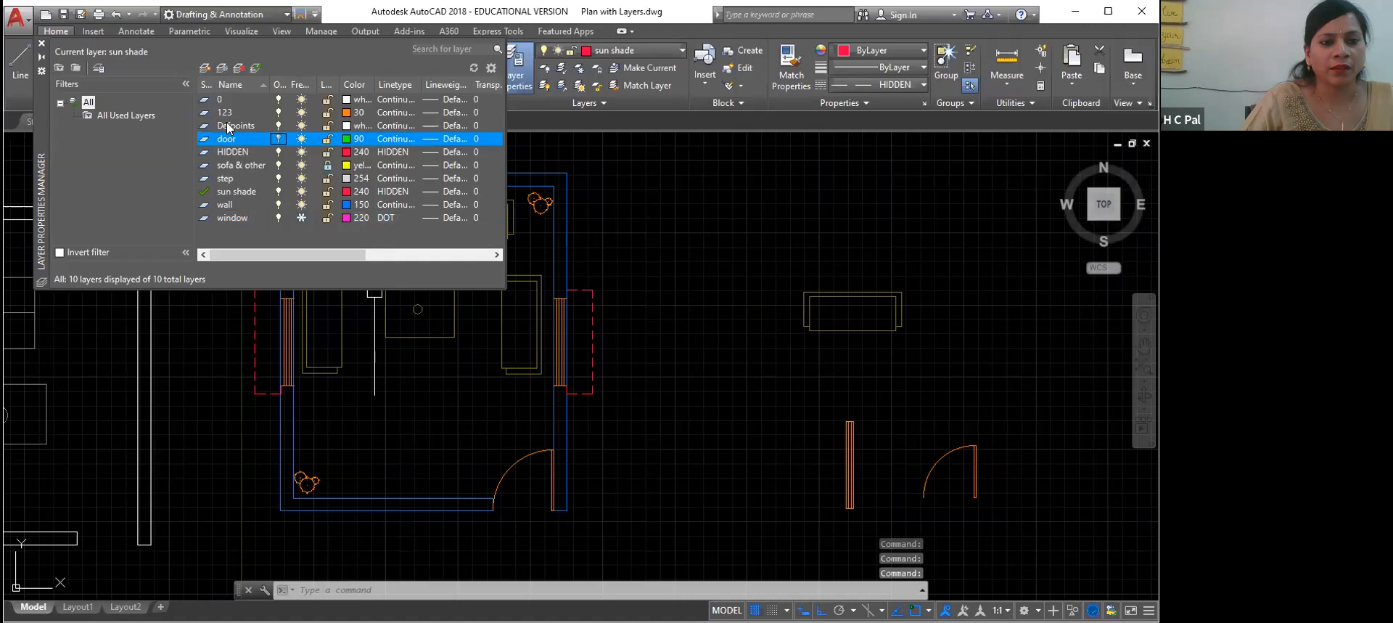
pyautogui.click(278, 165)
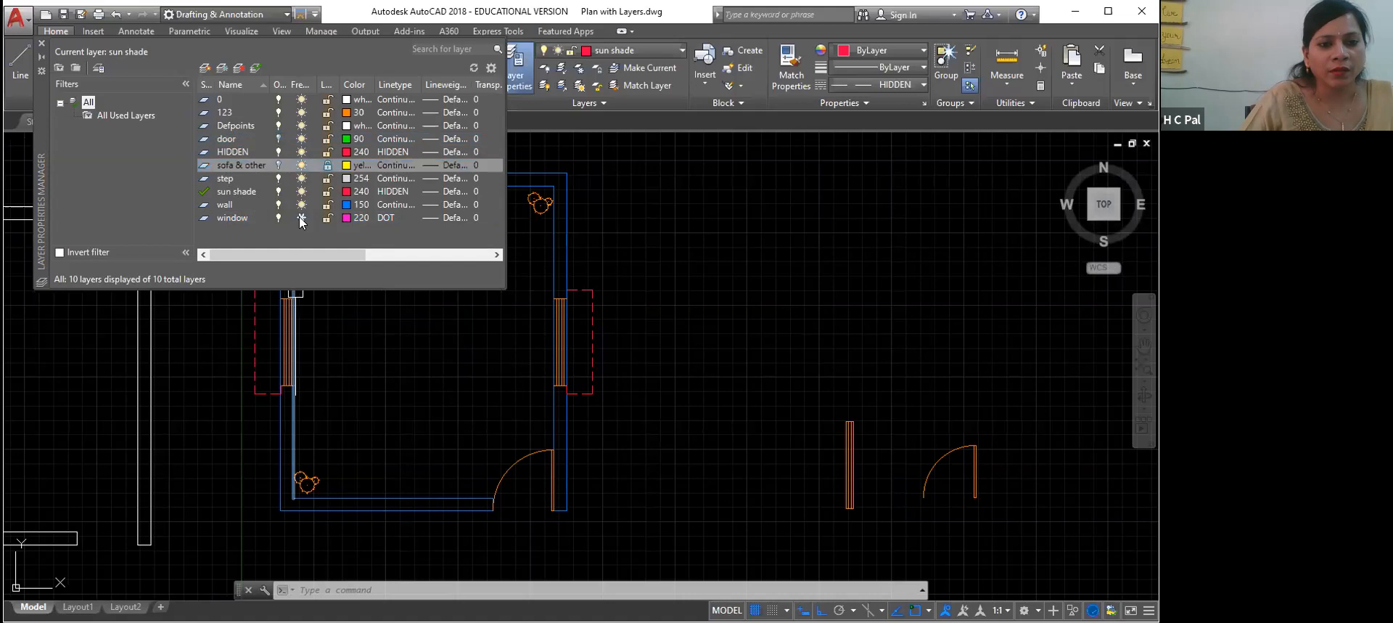
pyautogui.click(279, 113)
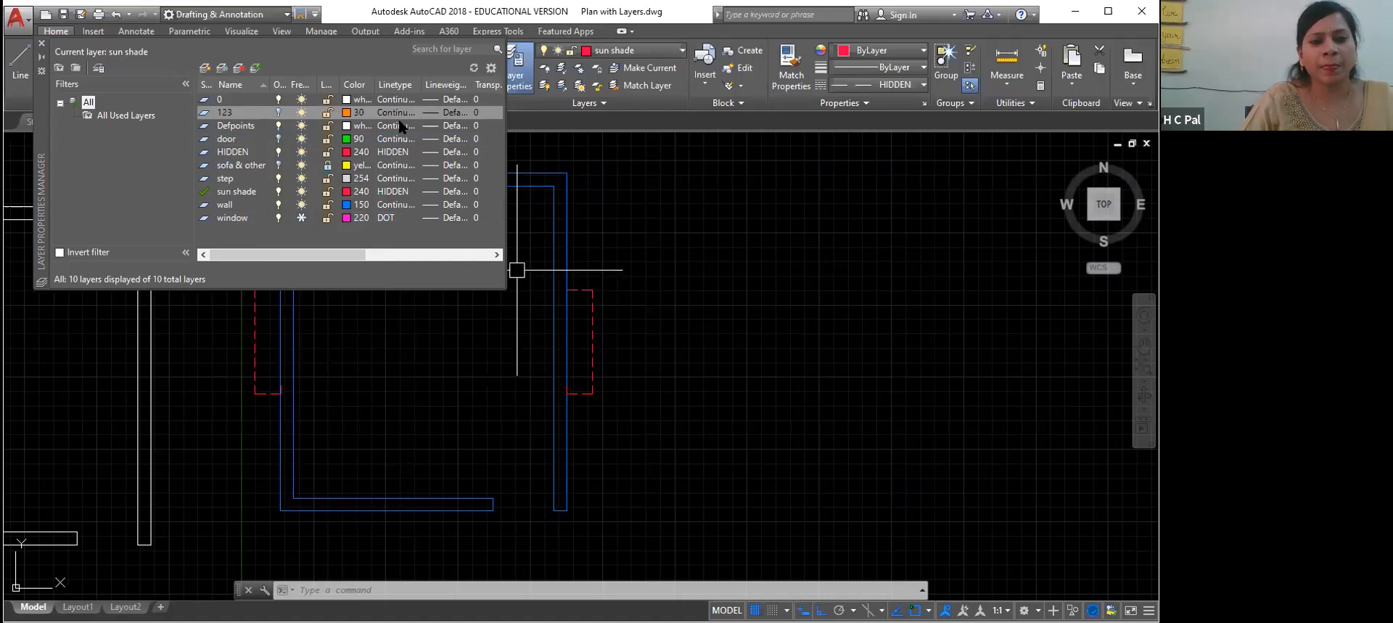
pyautogui.click(40, 45)
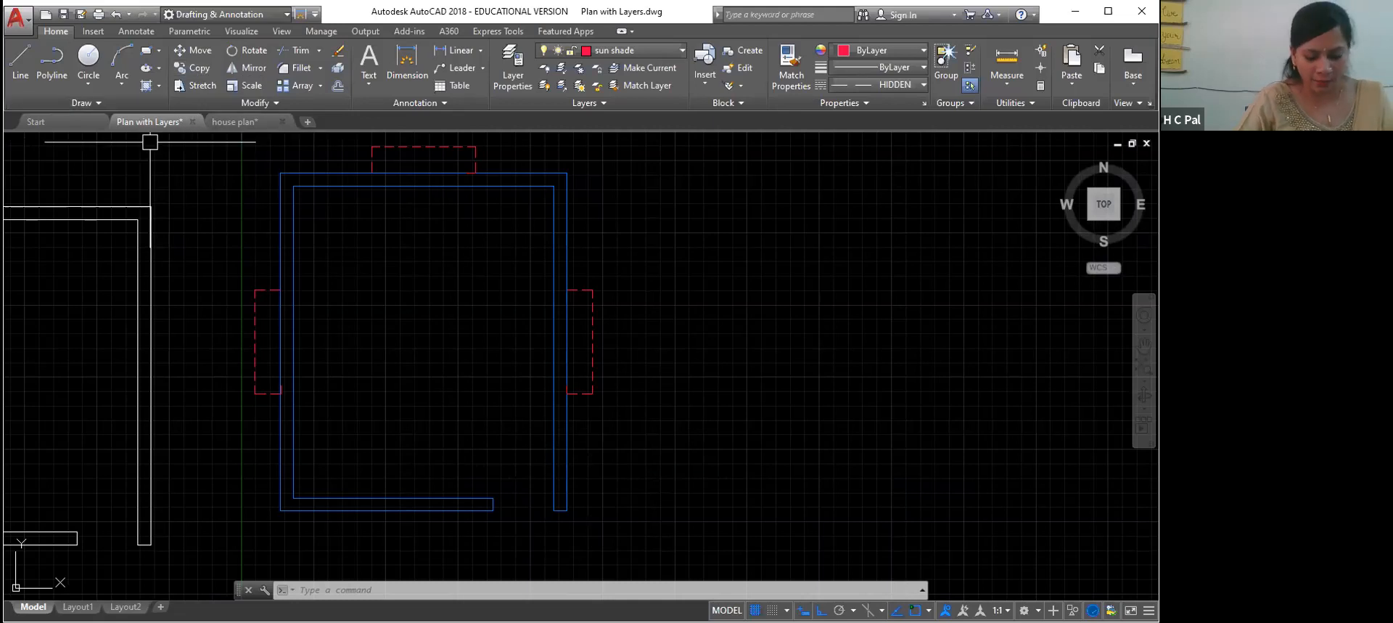
# Step: Thaw the window layer and turn the sofa & other, door and 123 layers back on, leaving 123 thawed
pyautogui.write('LA')
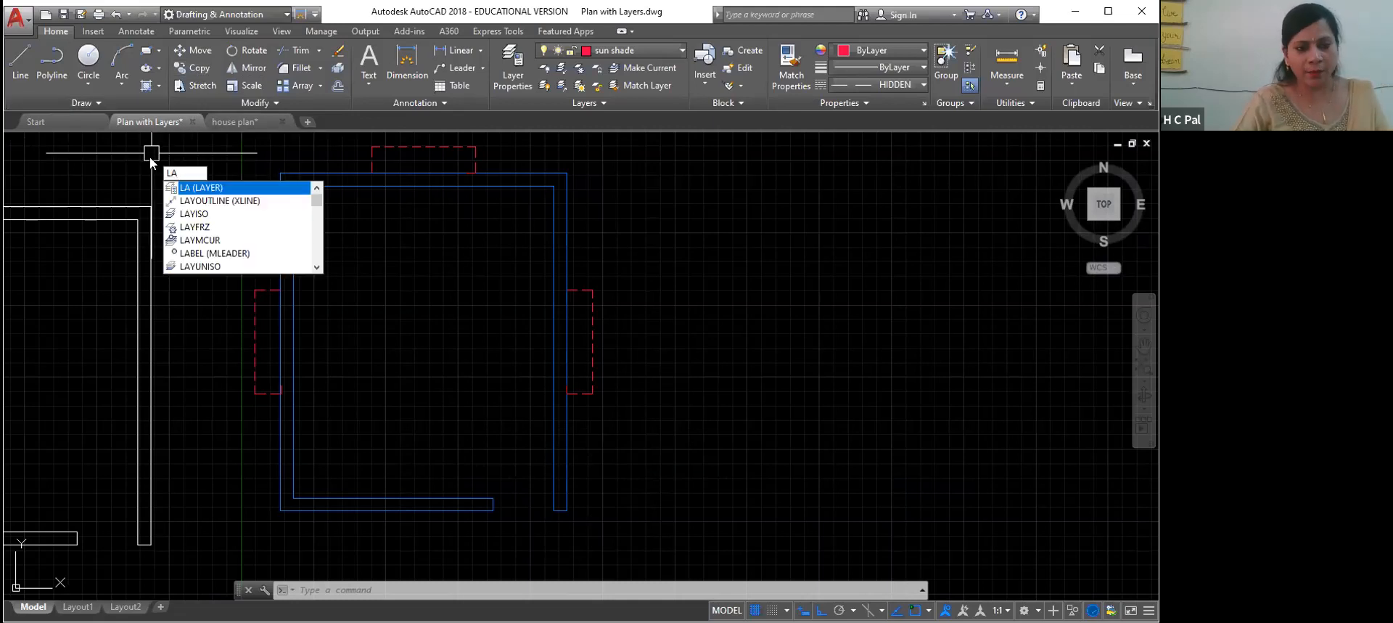
pyautogui.press('Return')
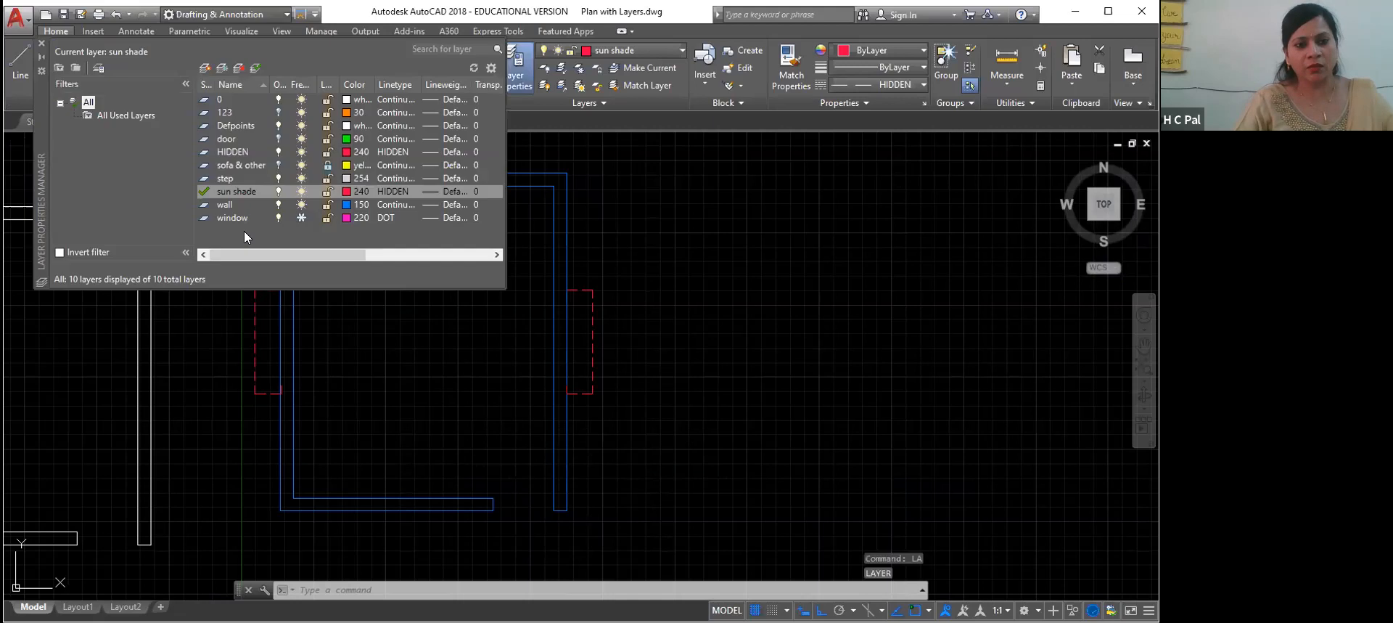
pyautogui.click(300, 217)
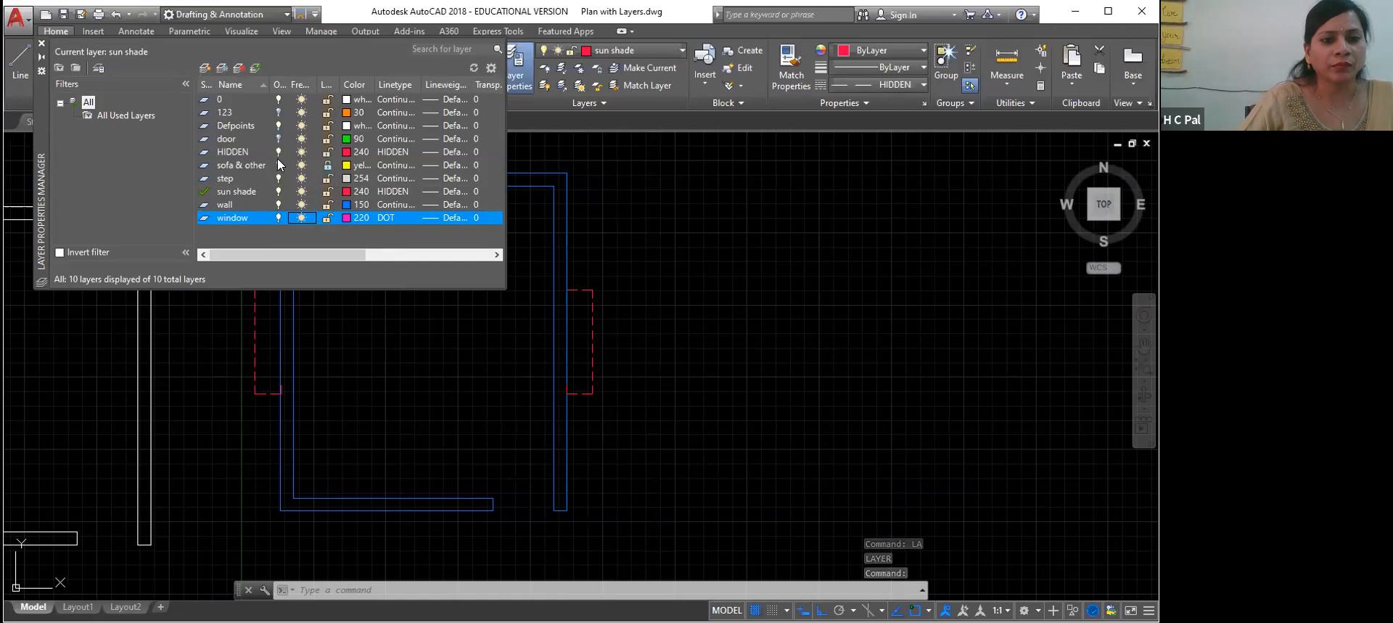
pyautogui.click(278, 164)
pyautogui.click(278, 139)
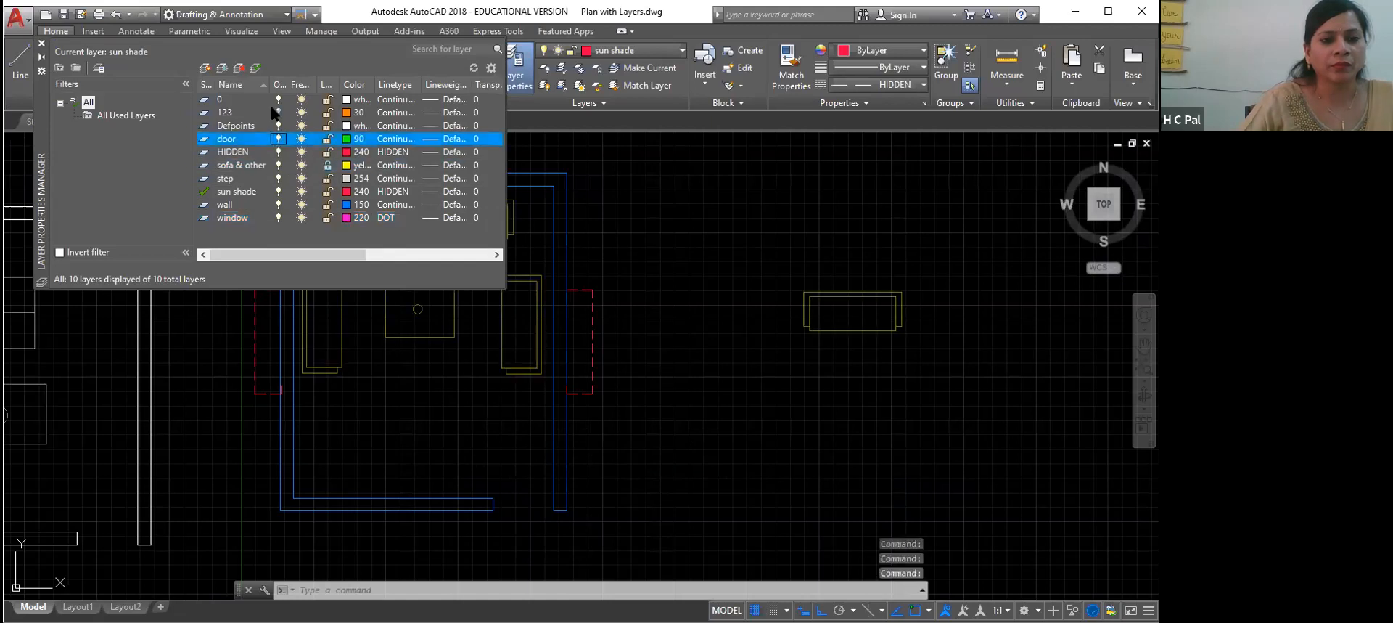
pyautogui.click(277, 113)
pyautogui.click(302, 113)
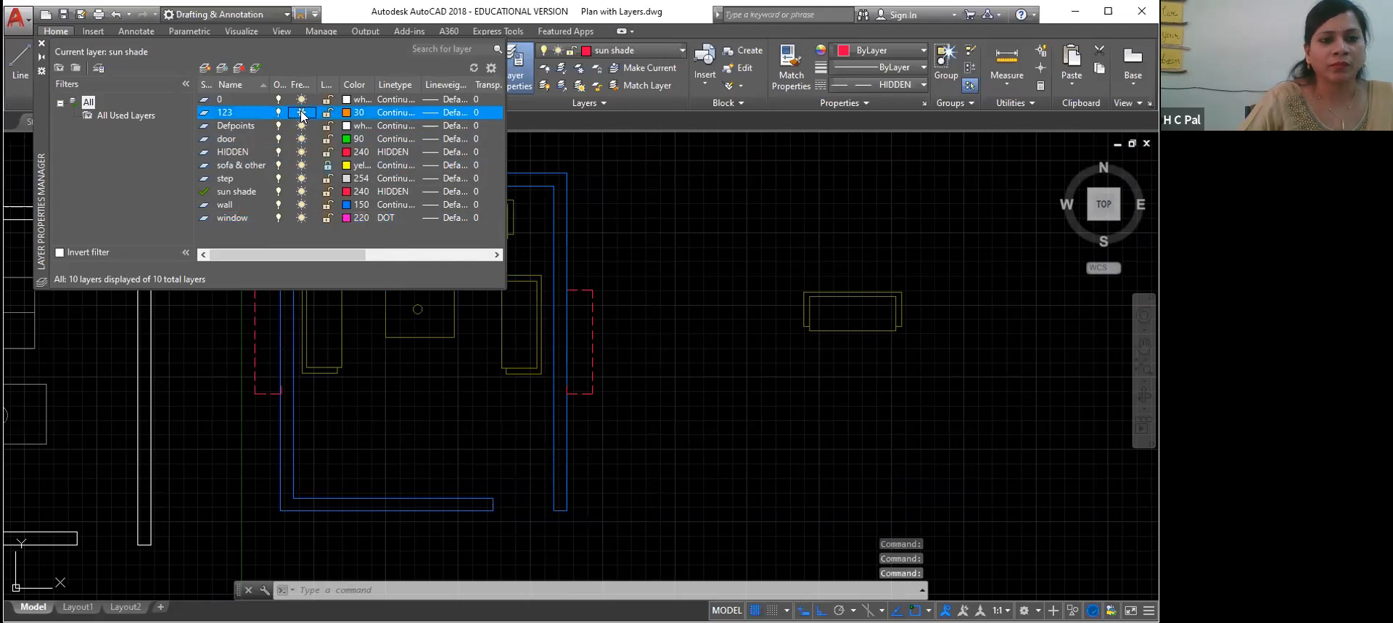
pyautogui.click(302, 112)
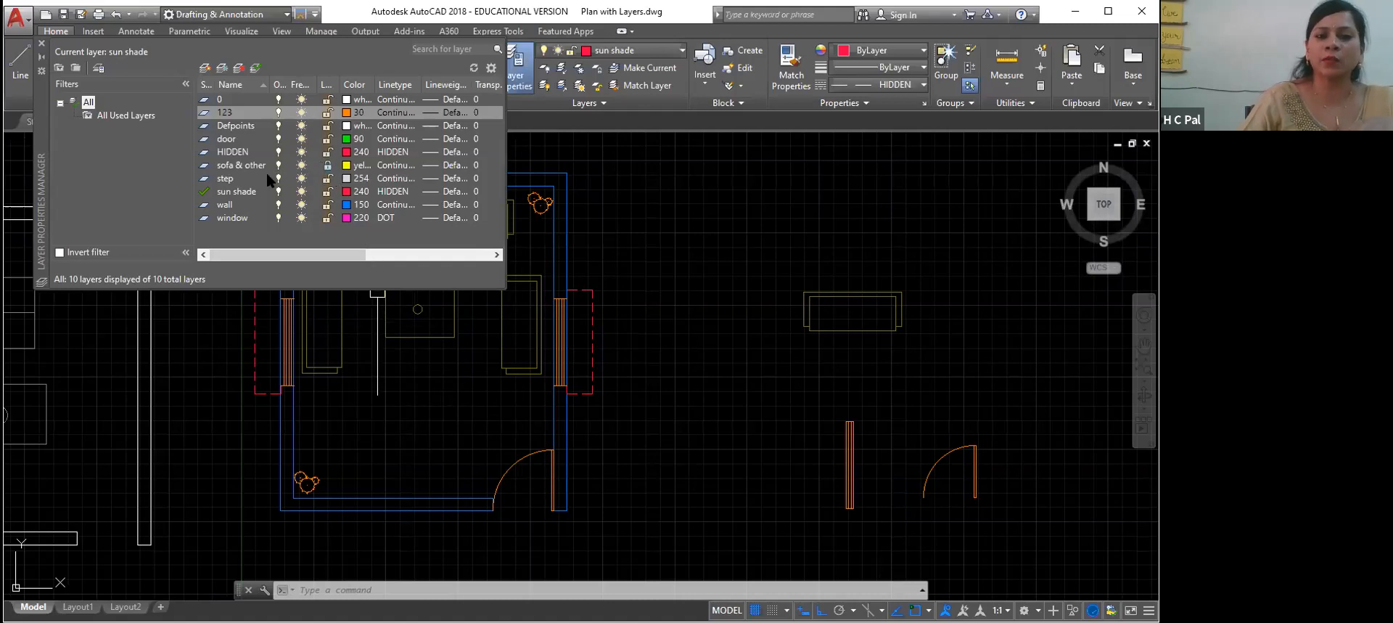
# Step: Unlock the sofa & other layer and lock it again
pyautogui.click(326, 165)
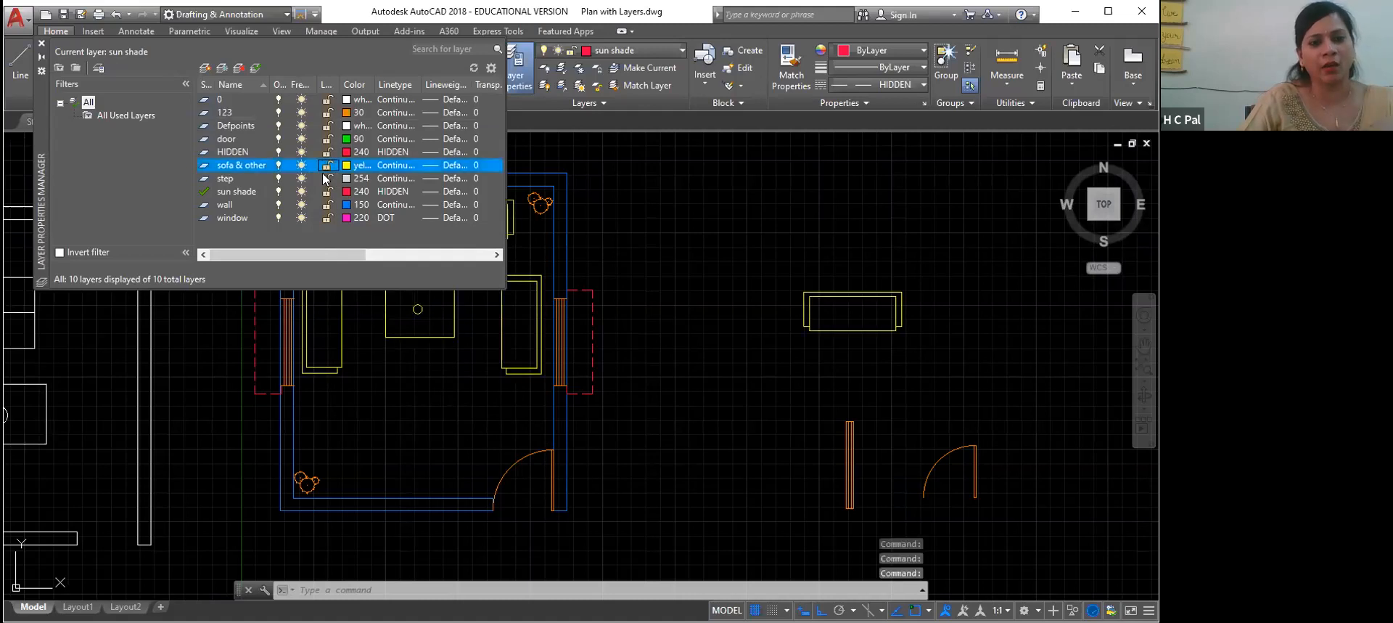
pyautogui.click(327, 165)
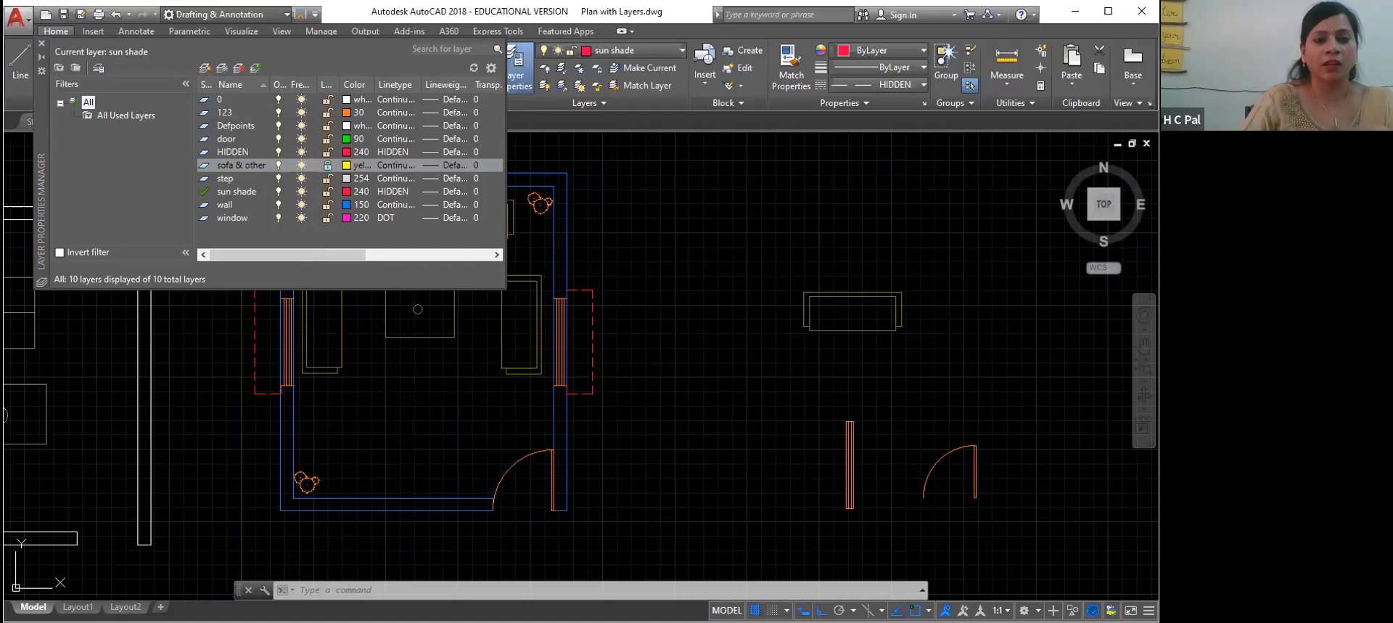
pyautogui.click(42, 48)
# Step: Try to move the sofa beside the room's right wall while the sofa & other layer is locked
pyautogui.click(505, 334)
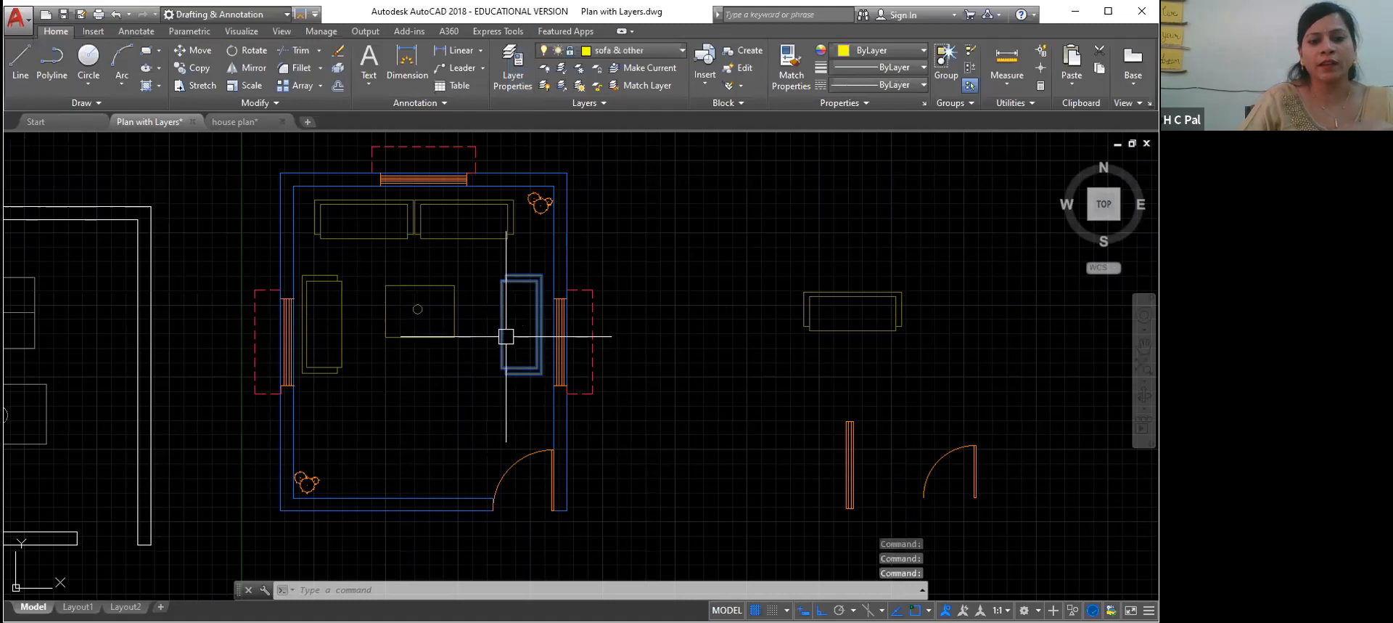
pyautogui.click(503, 355)
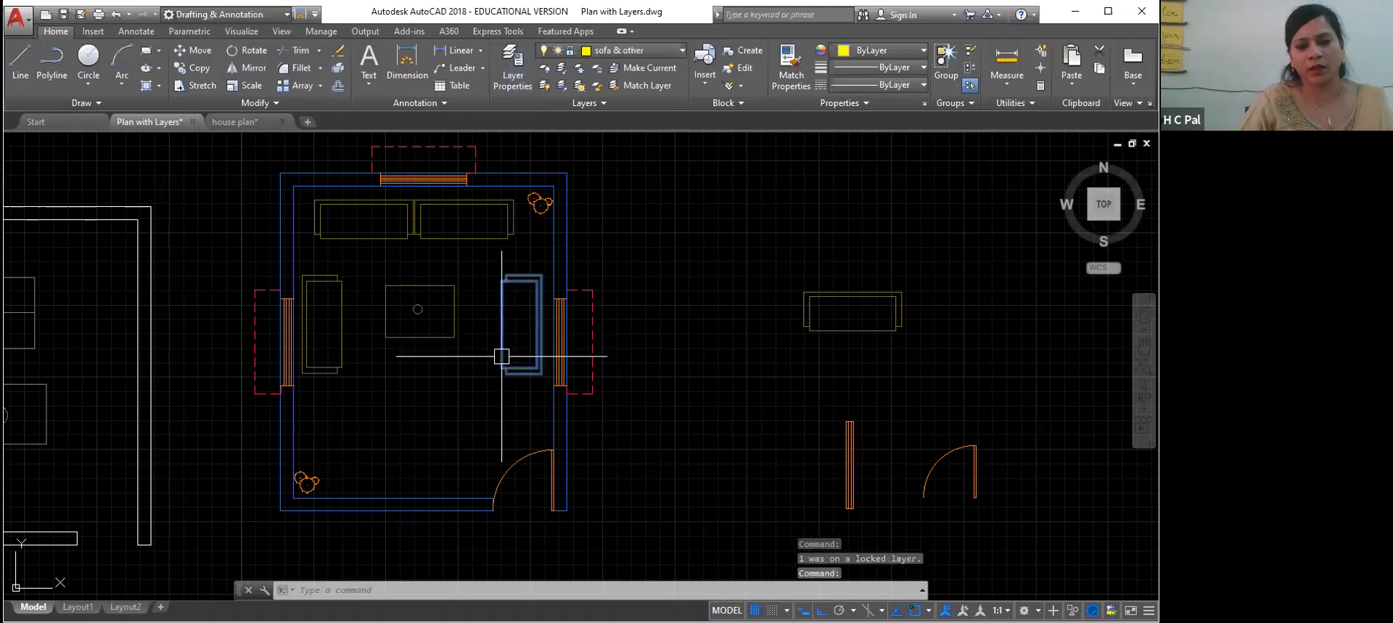
pyautogui.moveTo(502, 356)
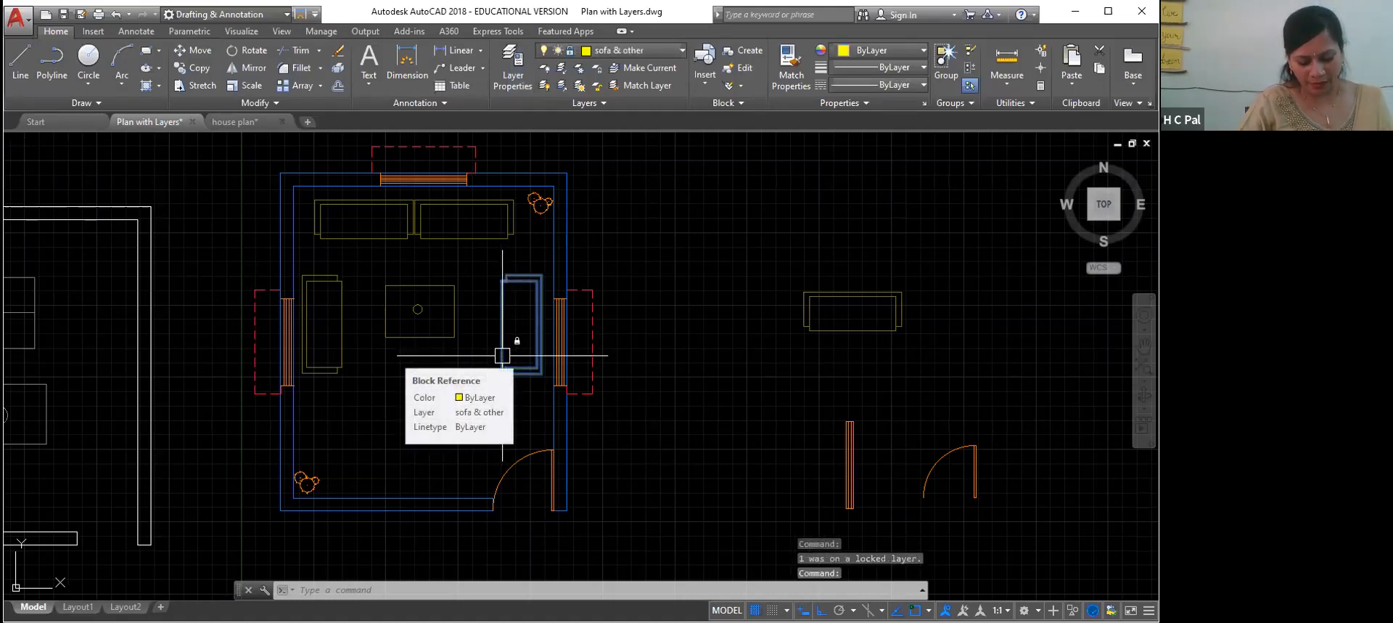
pyautogui.write('m')
pyautogui.press('Return')
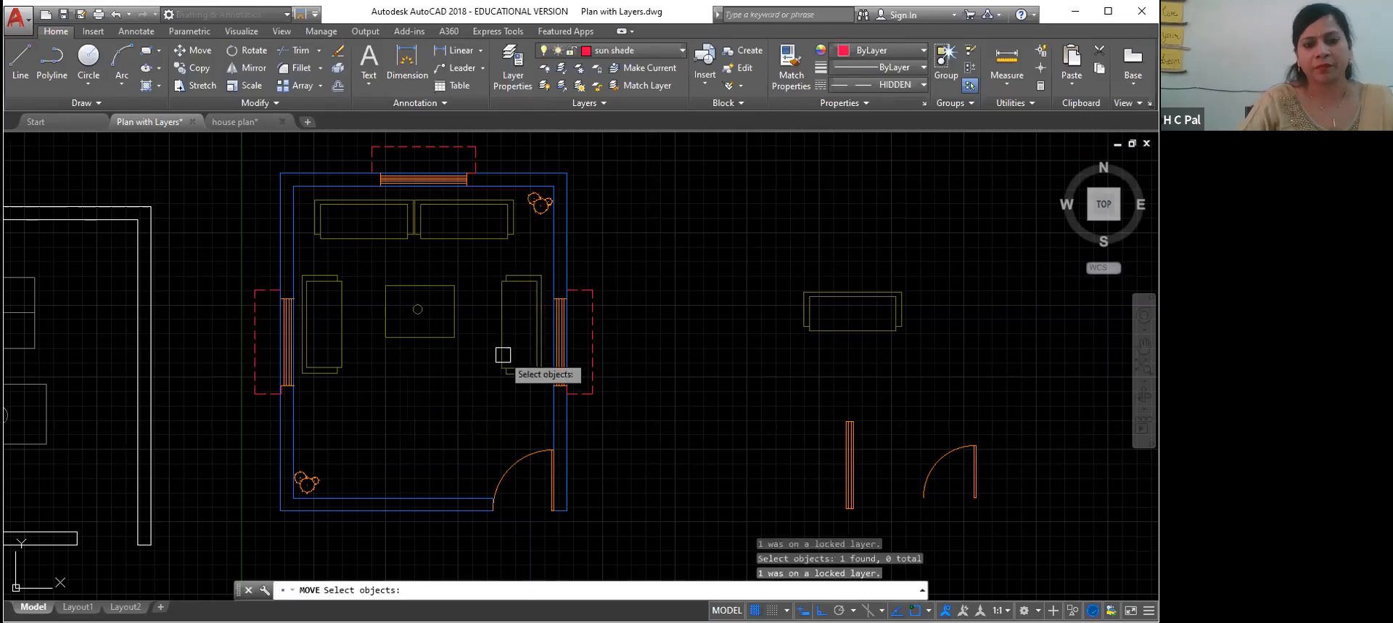
pyautogui.click(506, 360)
pyautogui.click(506, 361)
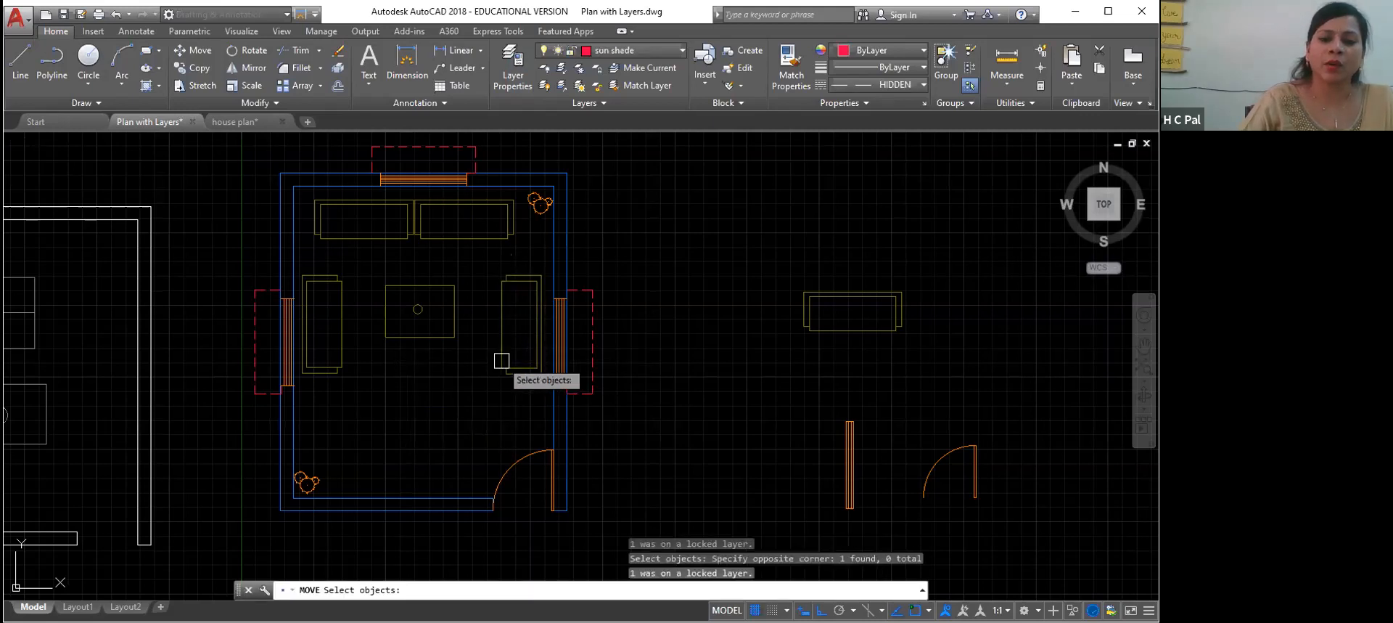
pyautogui.press('Return')
# Step: Try to select the sofas individually and with selection windows for a move while the sofa & other layer is locked
pyautogui.click(501, 366)
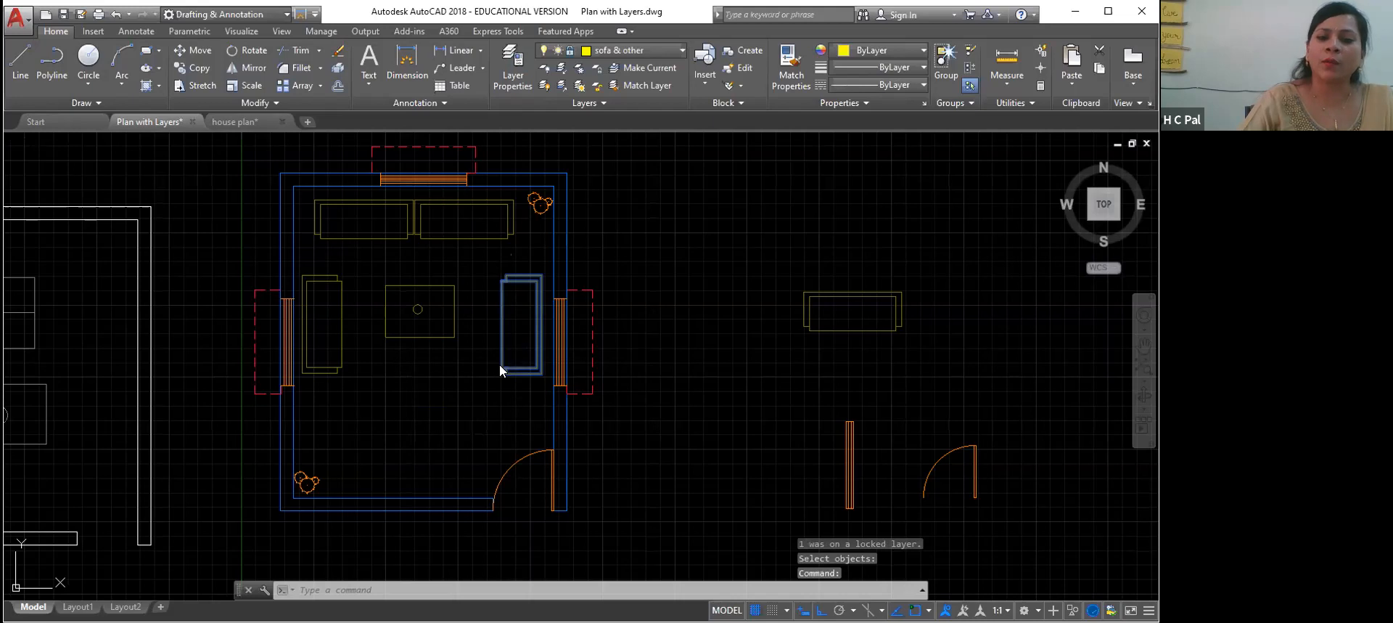
pyautogui.rightClick(533, 351)
pyautogui.click(537, 352)
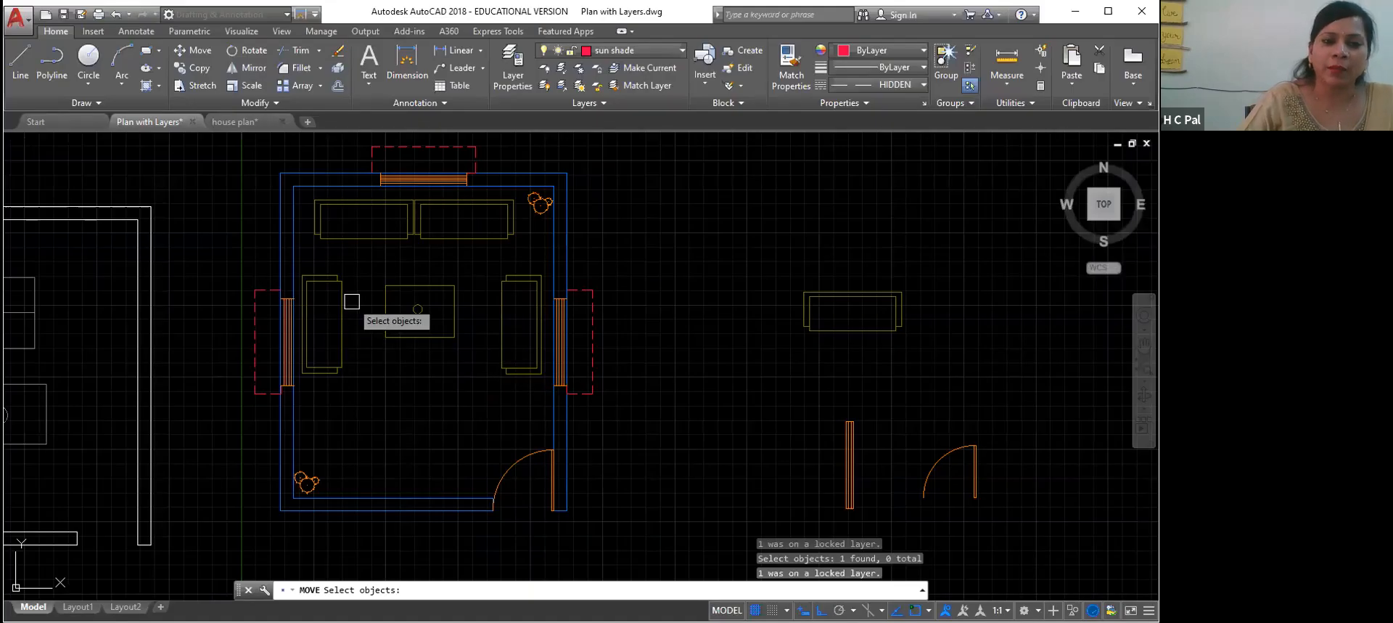
pyautogui.click(508, 336)
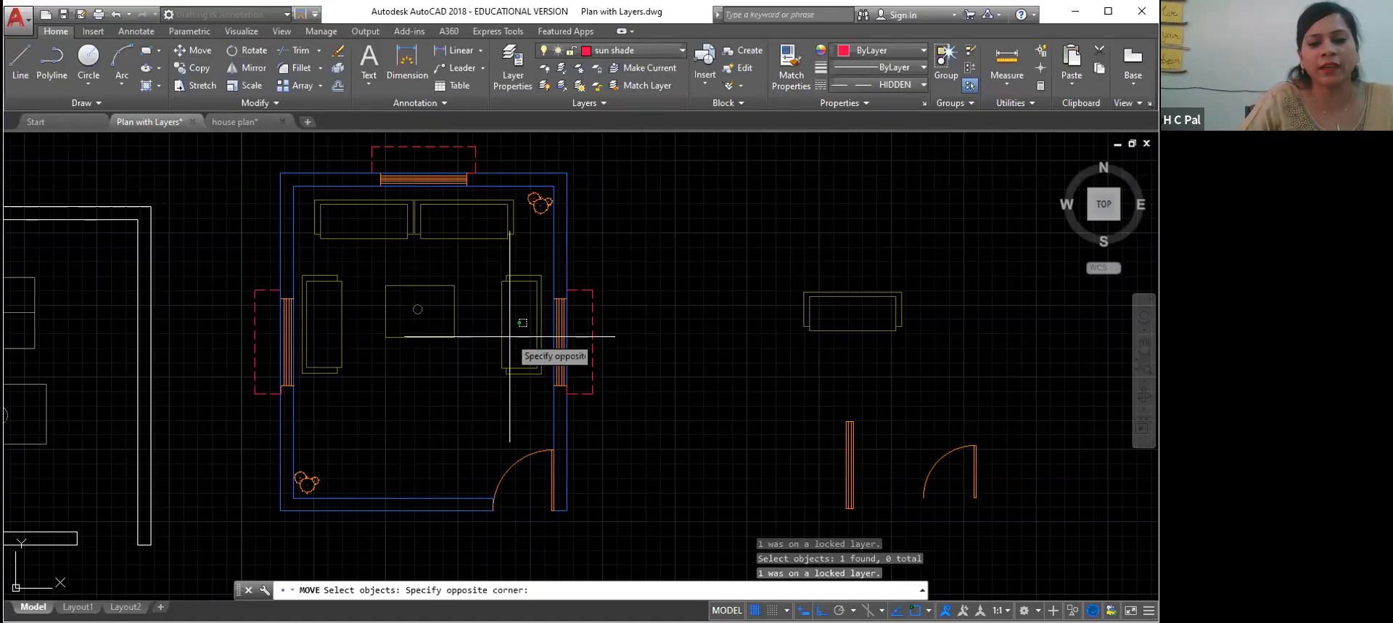
pyautogui.click(508, 380)
pyautogui.click(329, 343)
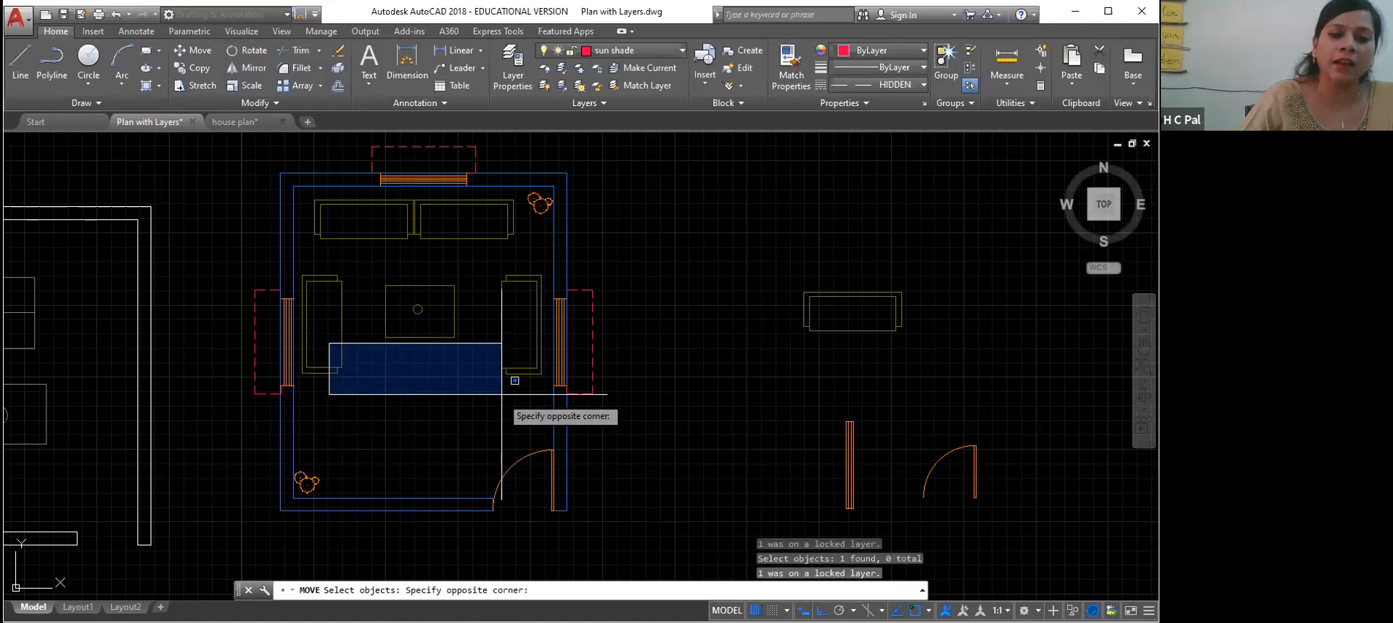
pyautogui.click(506, 228)
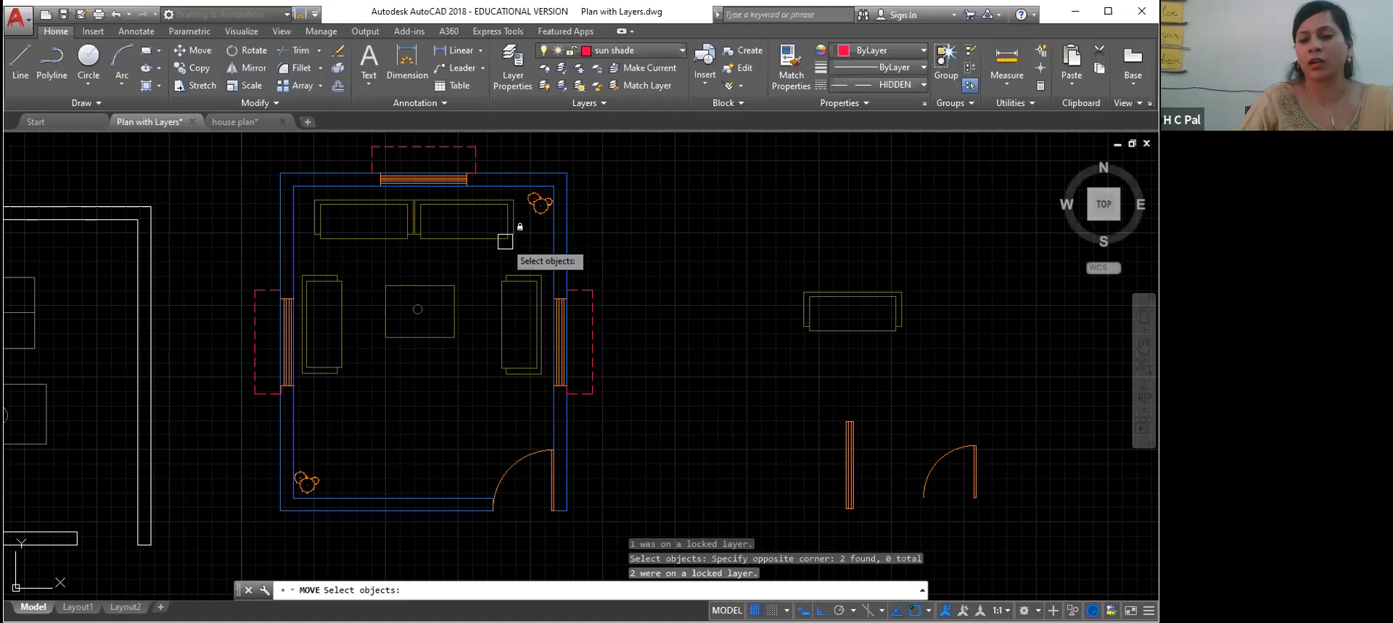
pyautogui.click(520, 282)
pyautogui.press('Return')
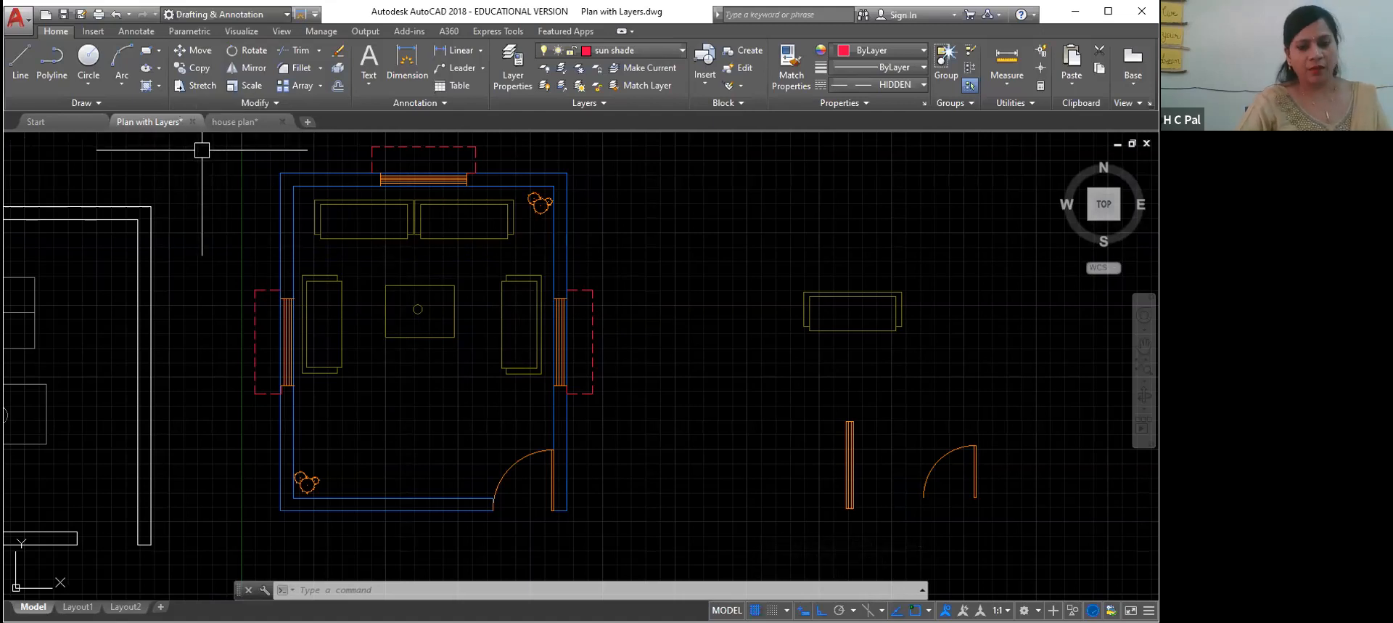
pyautogui.write('m')
pyautogui.press('Return')
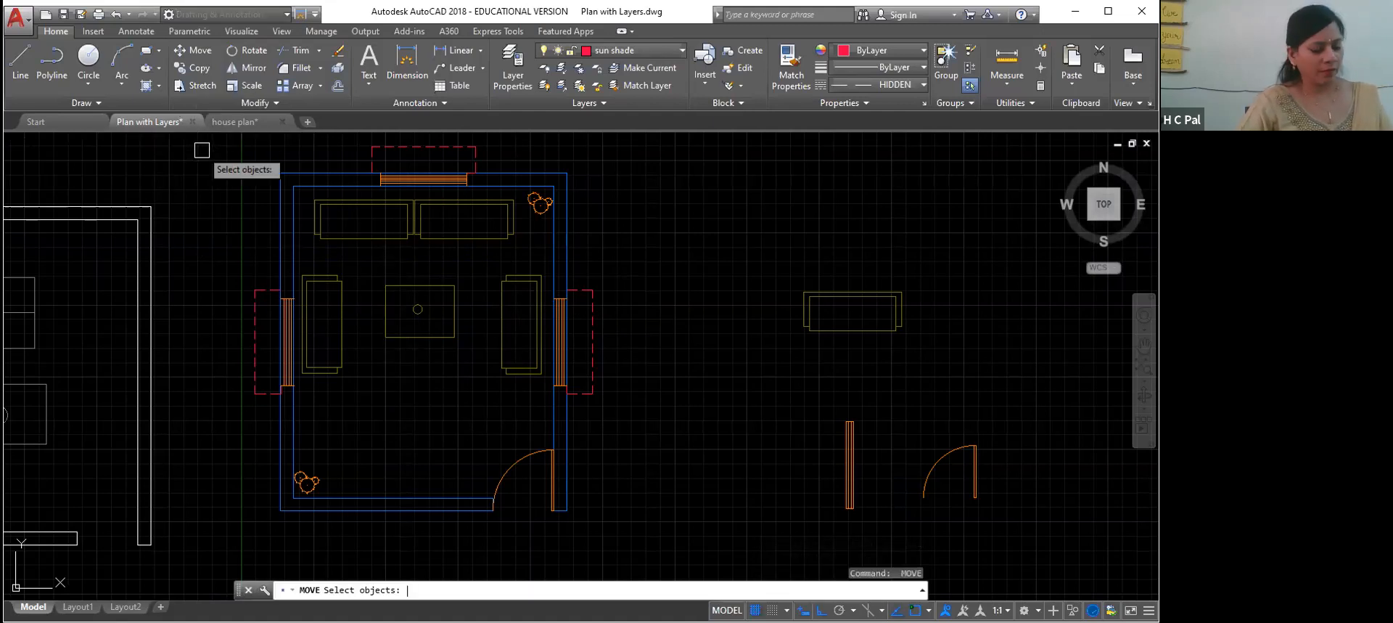
pyautogui.press('Escape')
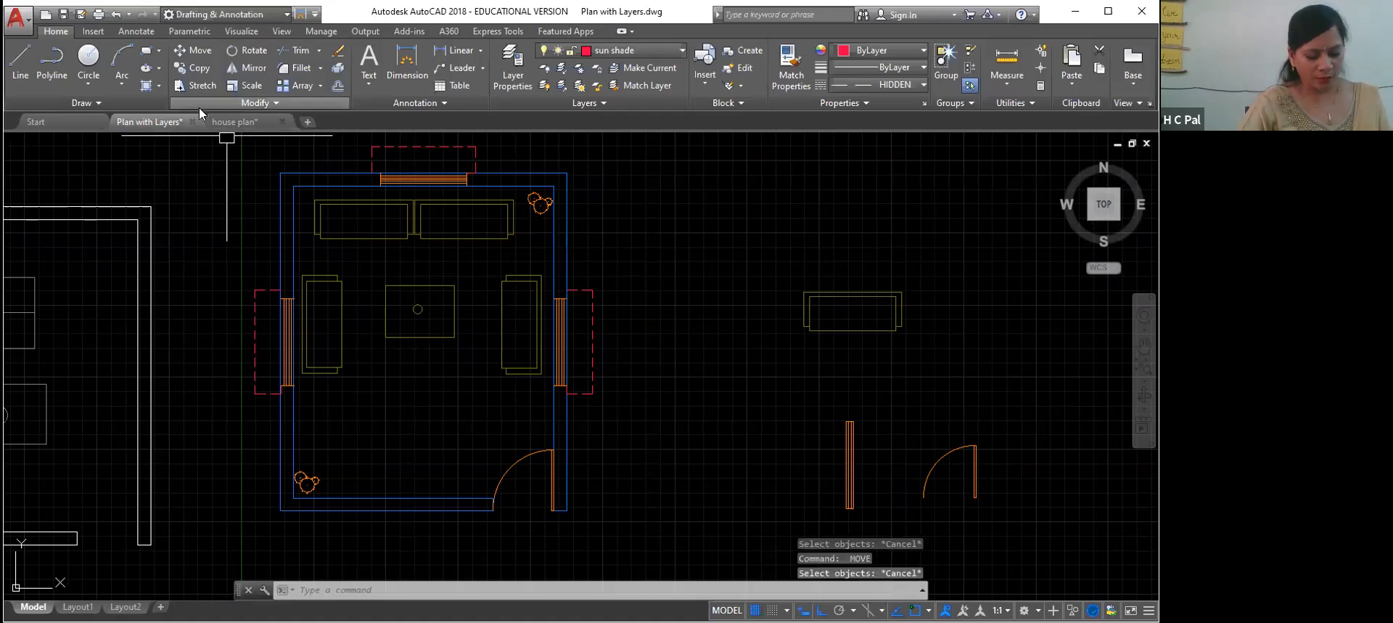
# Step: Unlock the sofa & other layer and close the layer properties
pyautogui.write('la')
pyautogui.press('Return')
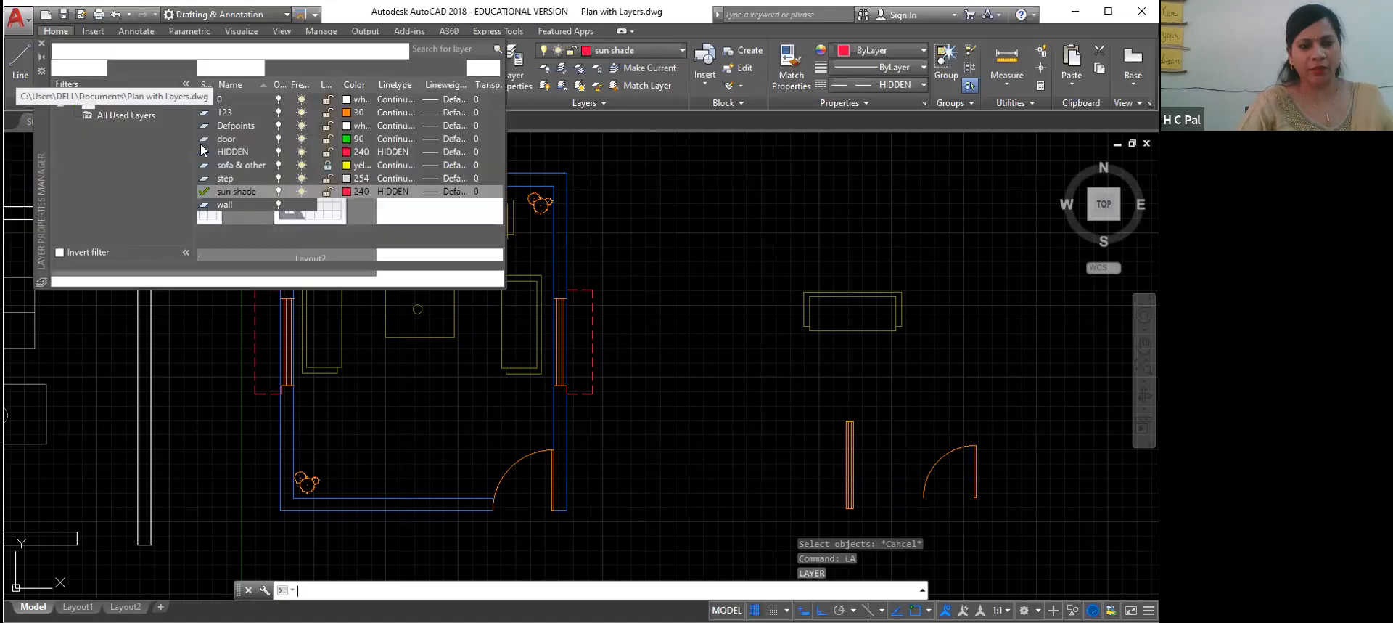
pyautogui.click(328, 166)
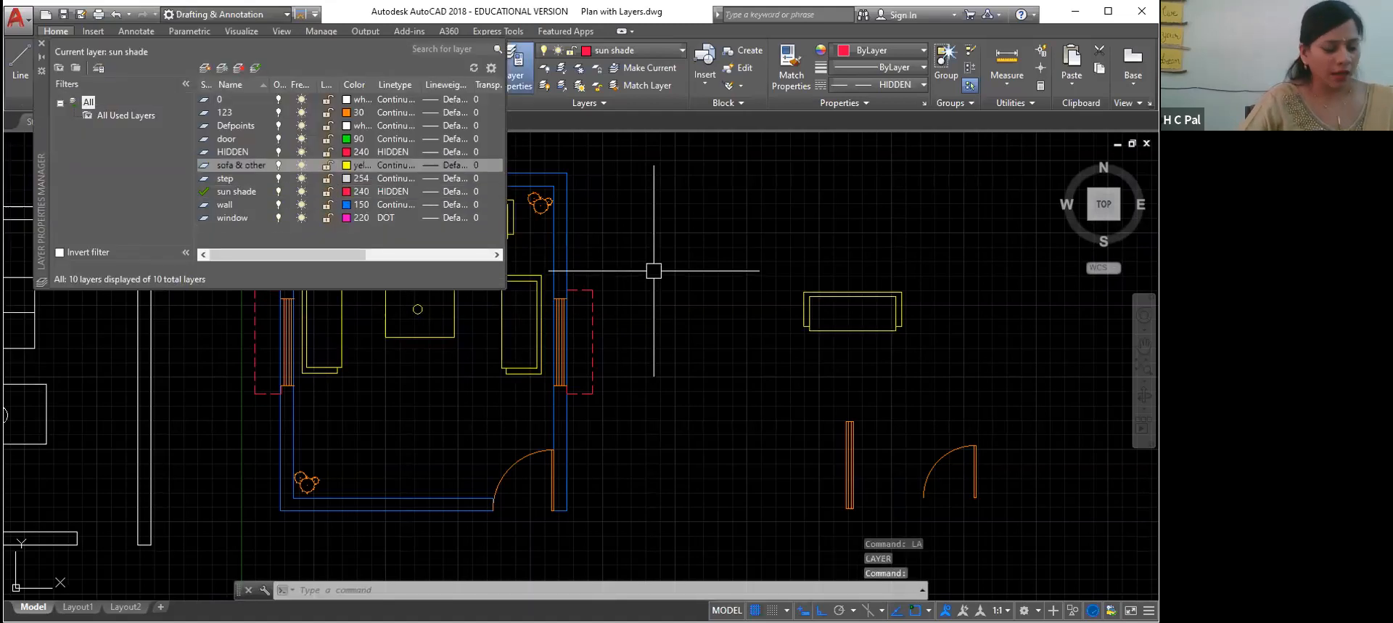
pyautogui.click(42, 47)
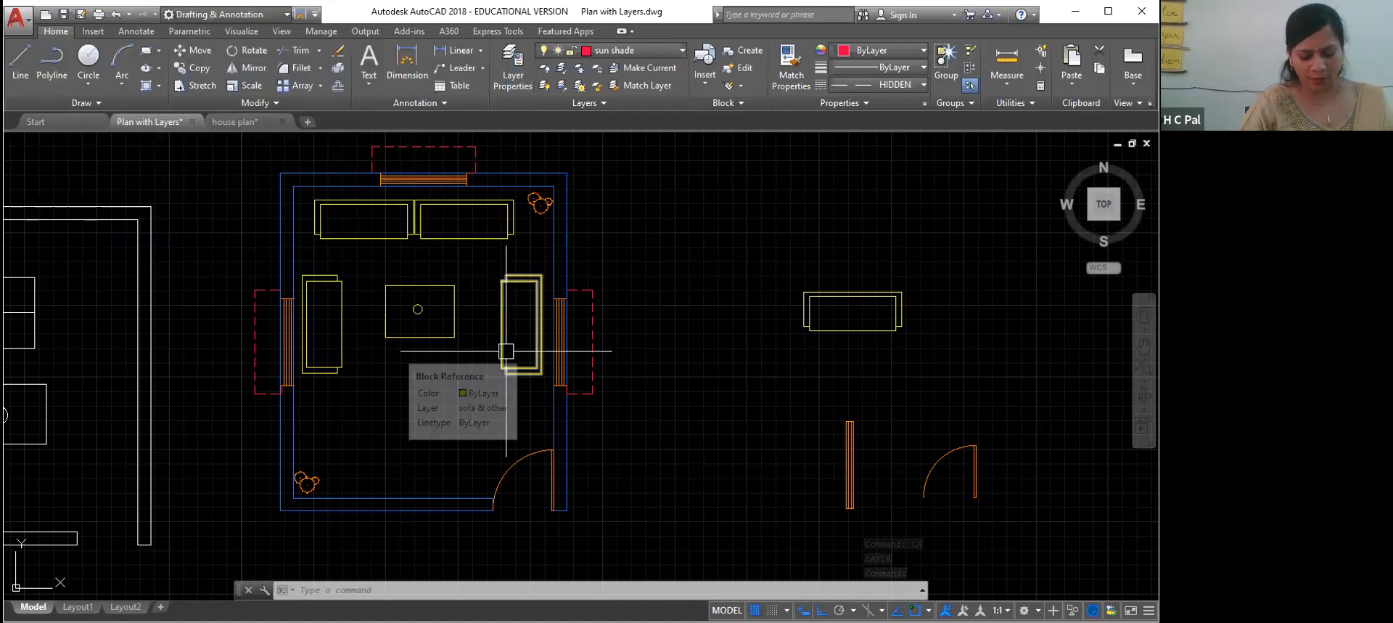
# Step: Try moving the unlocked sofa beside the room's right wall from its lower-left corner, with Ortho turned off, and cancel the move
pyautogui.write('m')
pyautogui.press('Return')
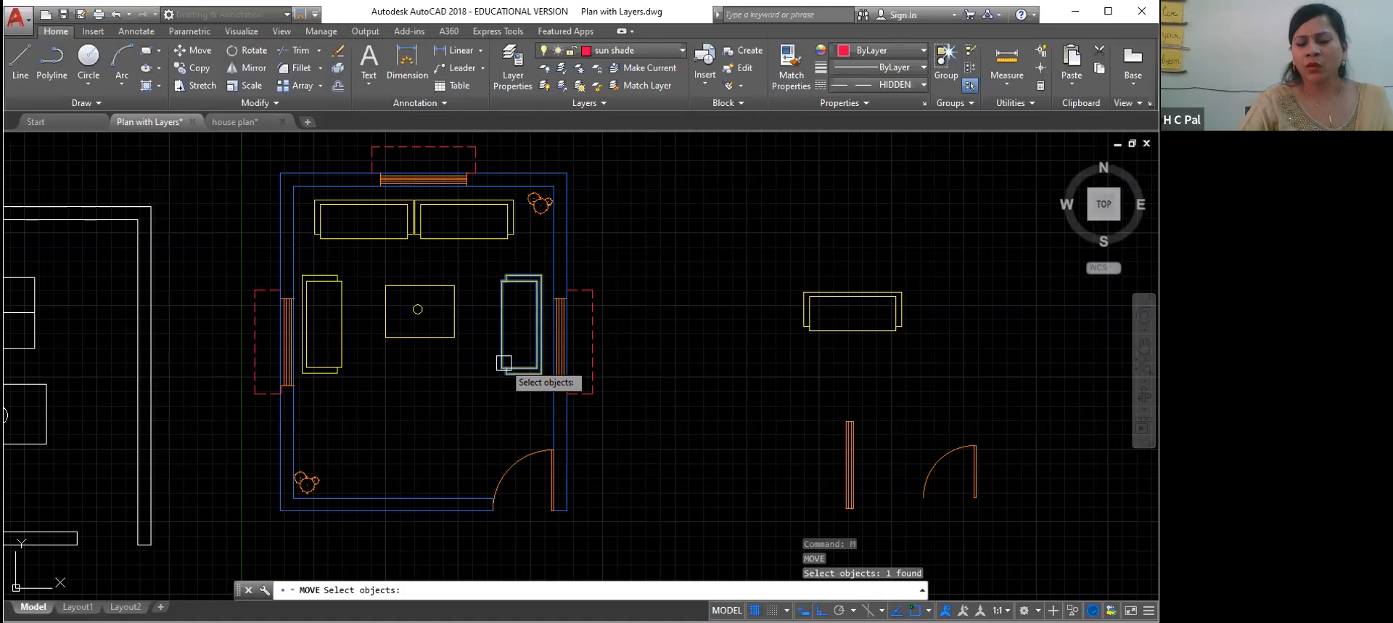
pyautogui.click(503, 363)
pyautogui.press('Return')
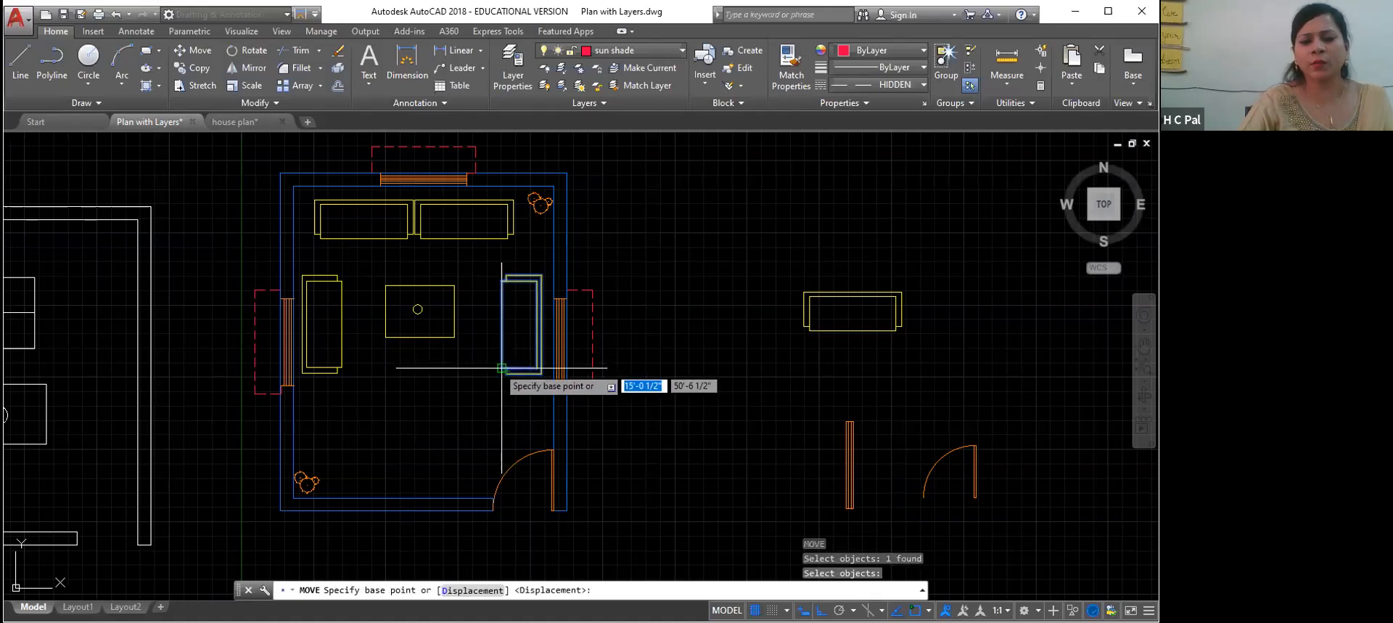
pyautogui.click(502, 367)
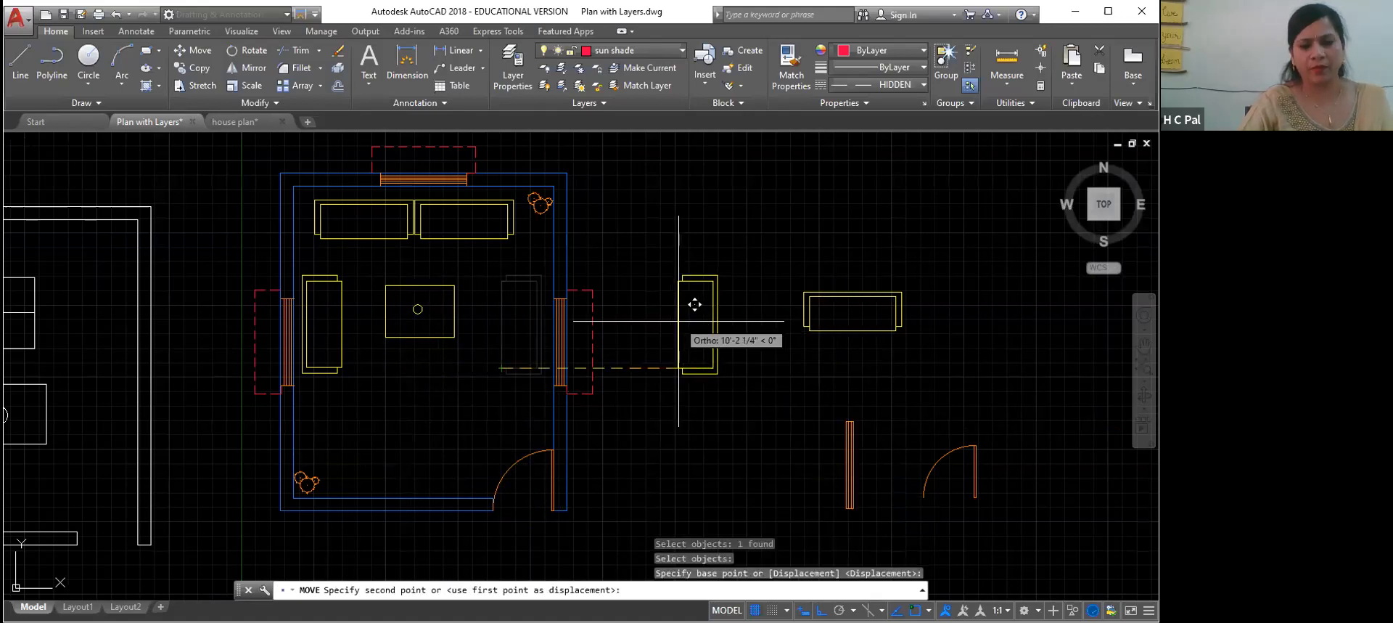
pyautogui.press('F8')
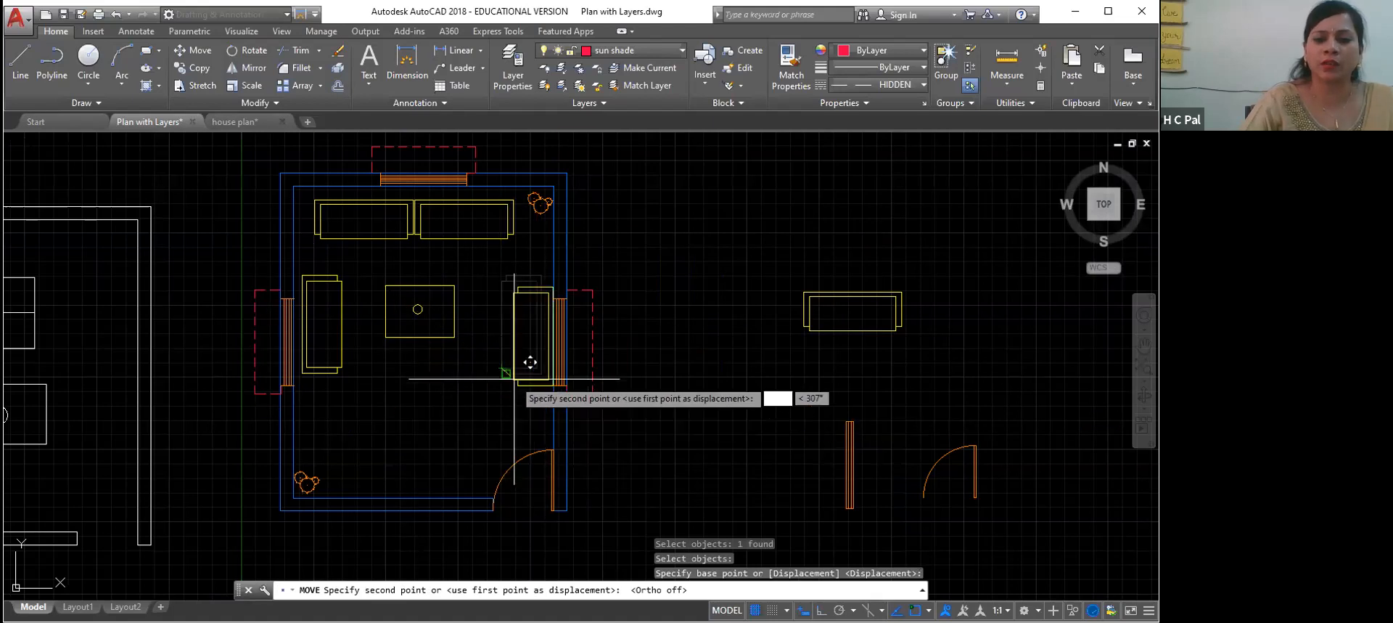
pyautogui.press('Escape')
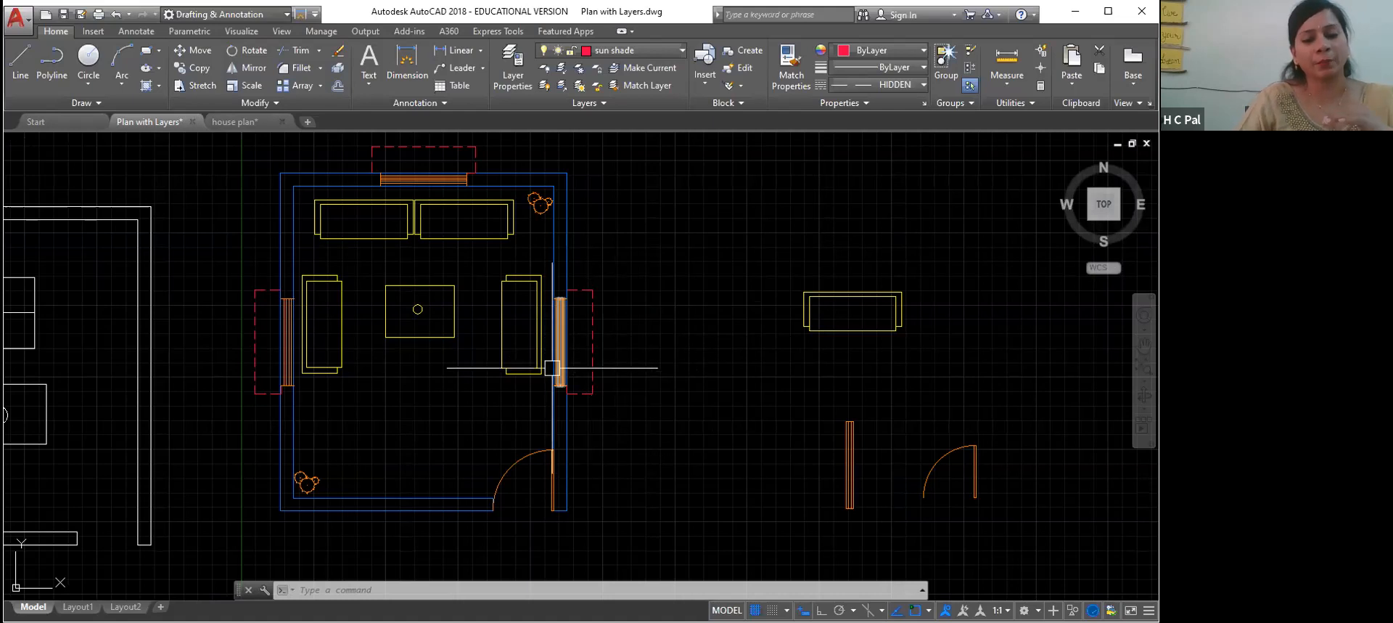
pyautogui.moveTo(552, 367)
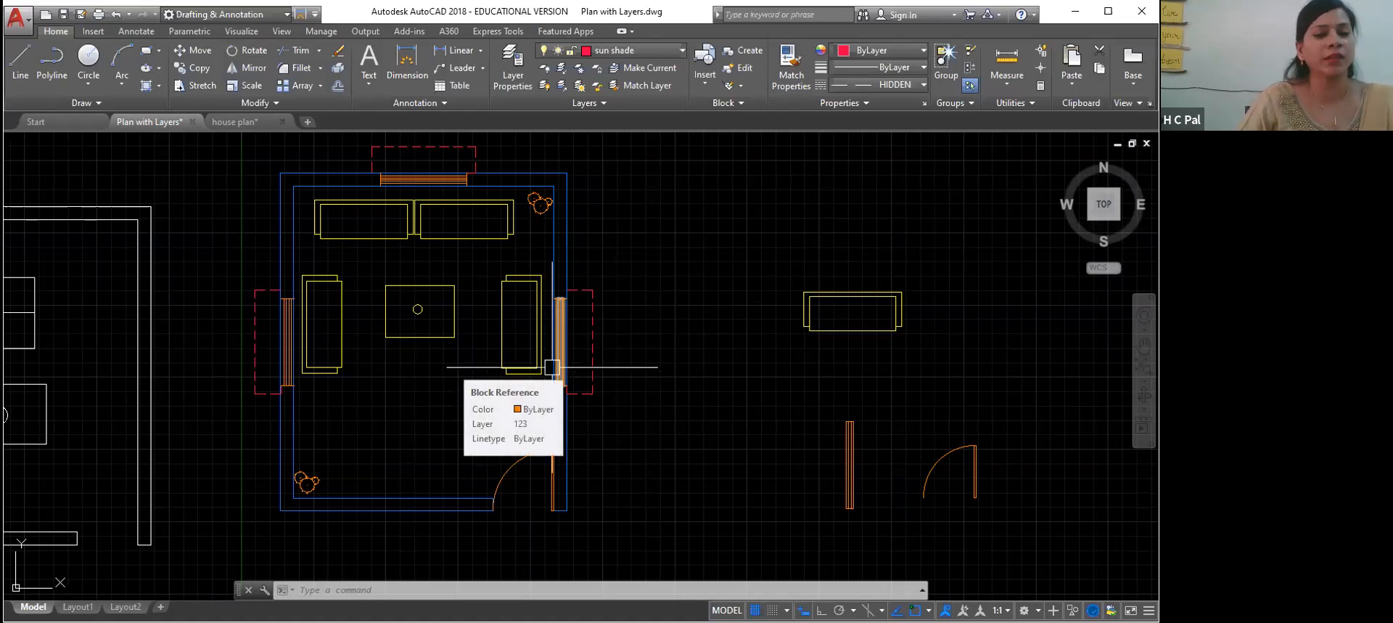